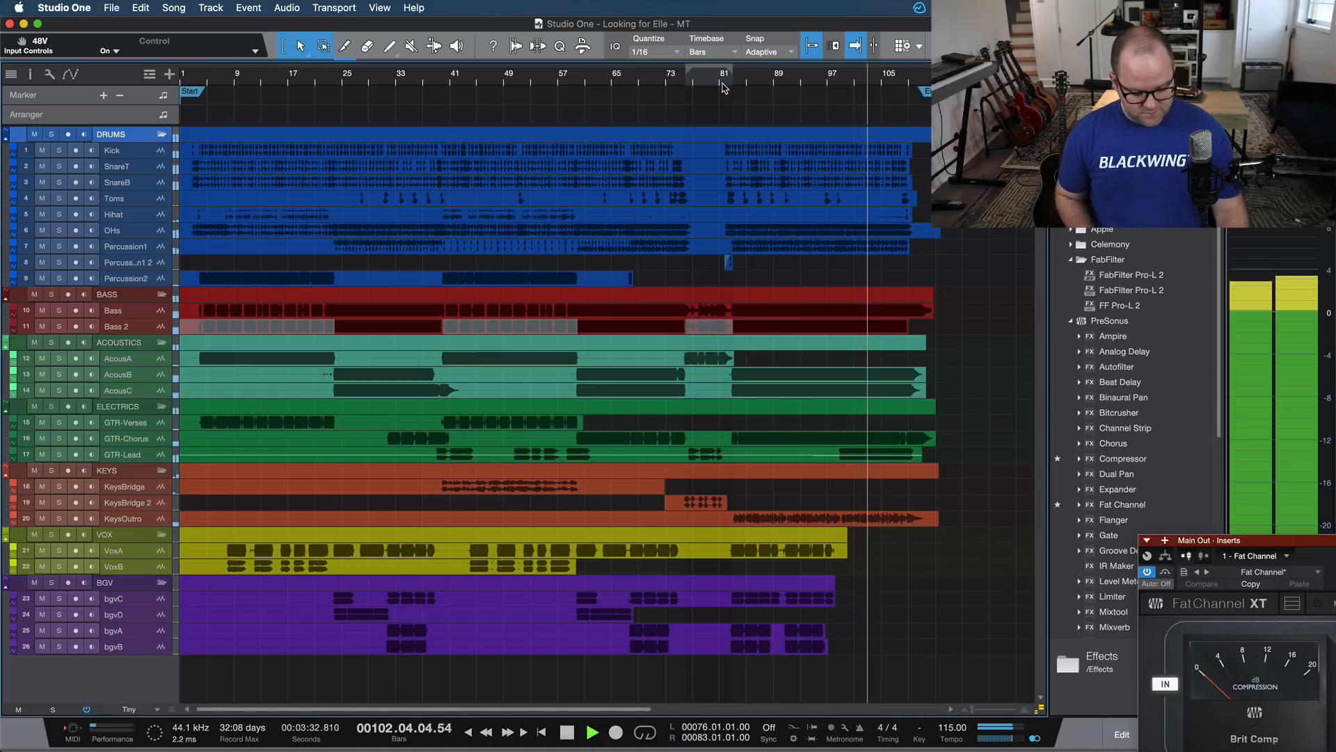
# Stop playback and place the playhead at bar 82, at the end of the stripped-down breakdown section.
pyautogui.press('space')
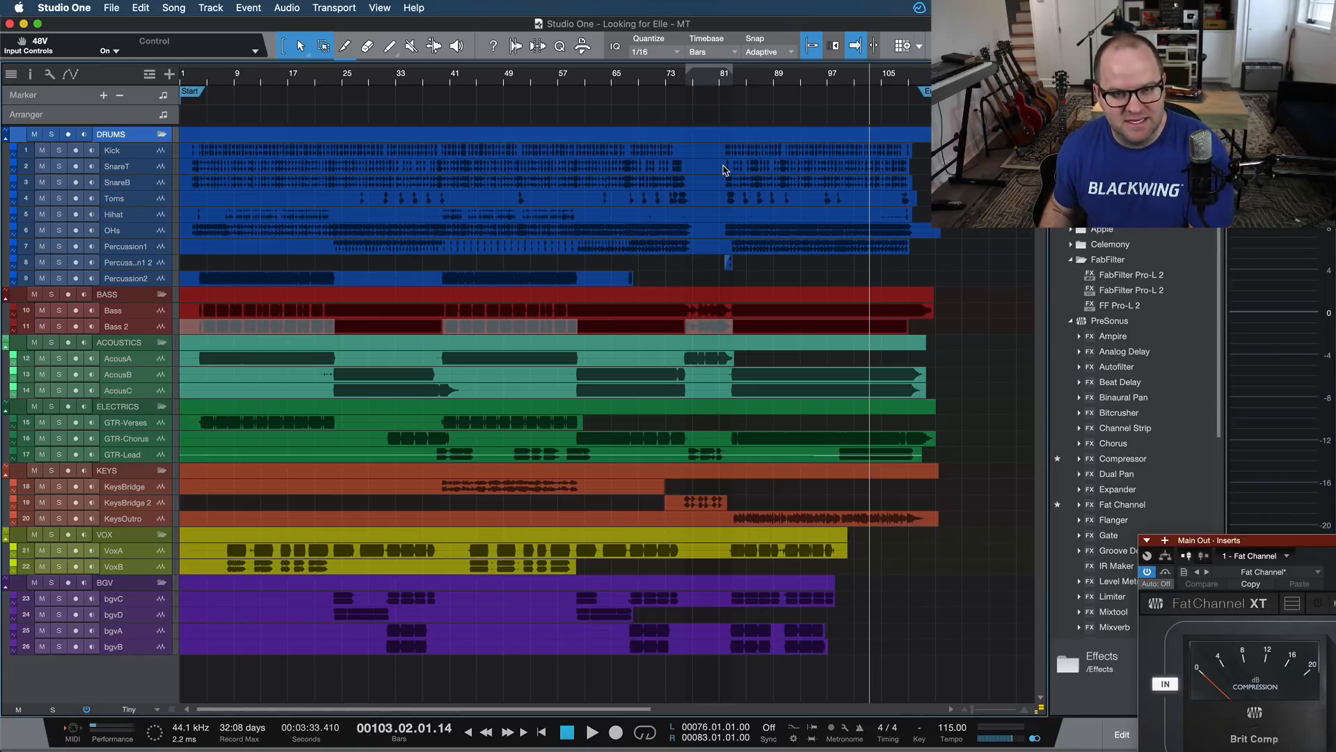
pyautogui.click(726, 86)
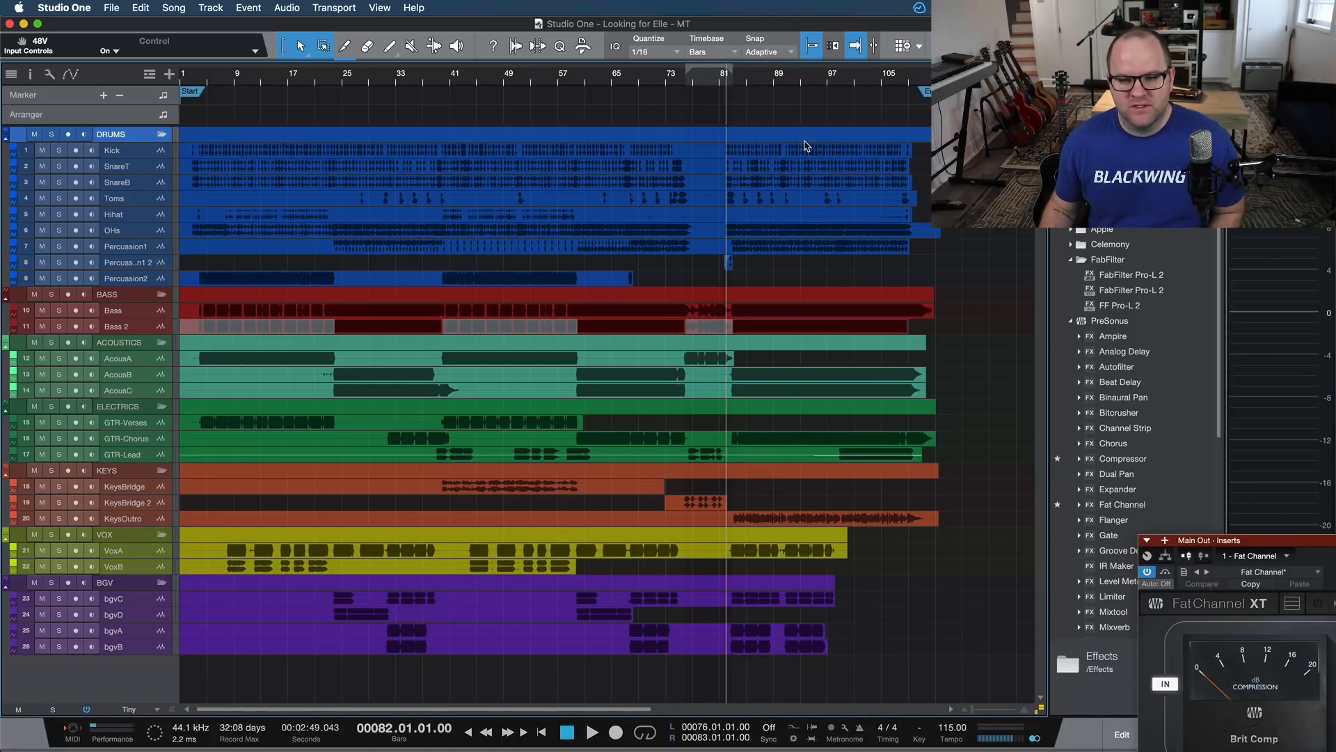
pyautogui.hscroll(5, 743, 136)
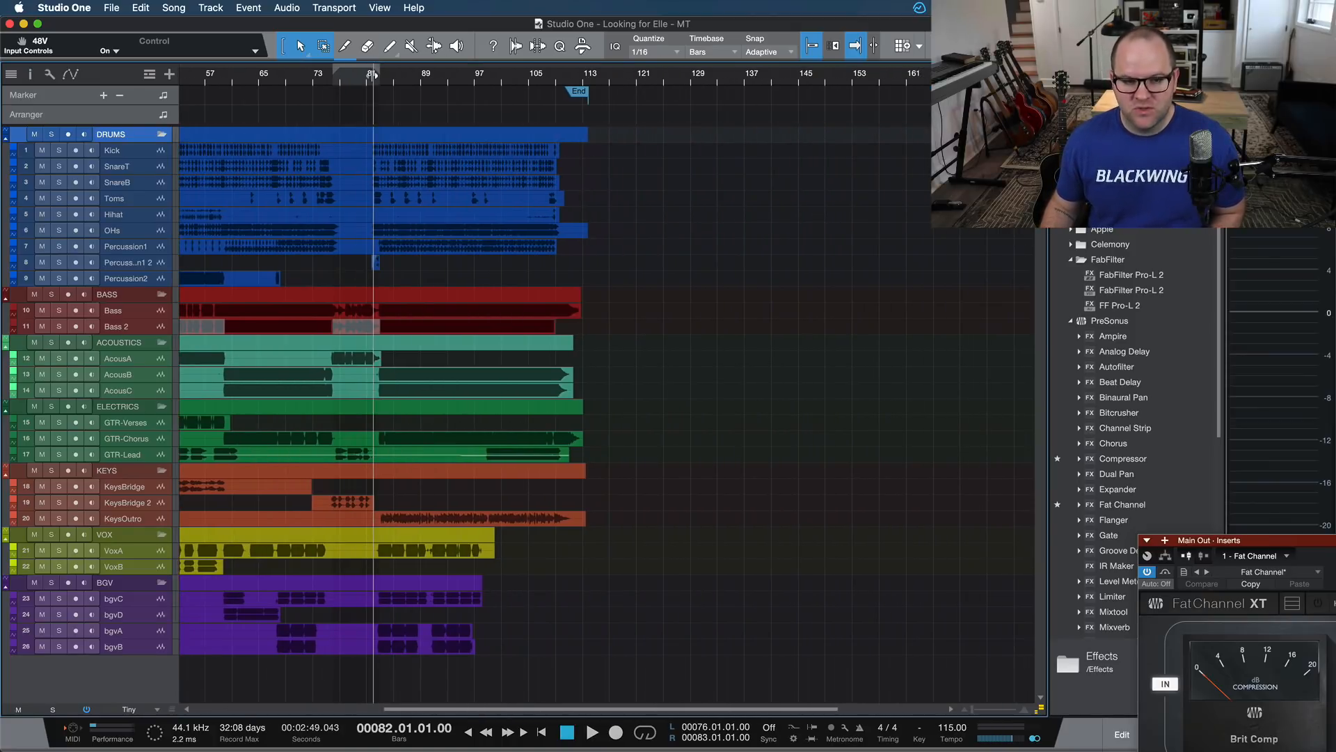
pyautogui.moveTo(370, 86); pyautogui.dragTo(371, 102)
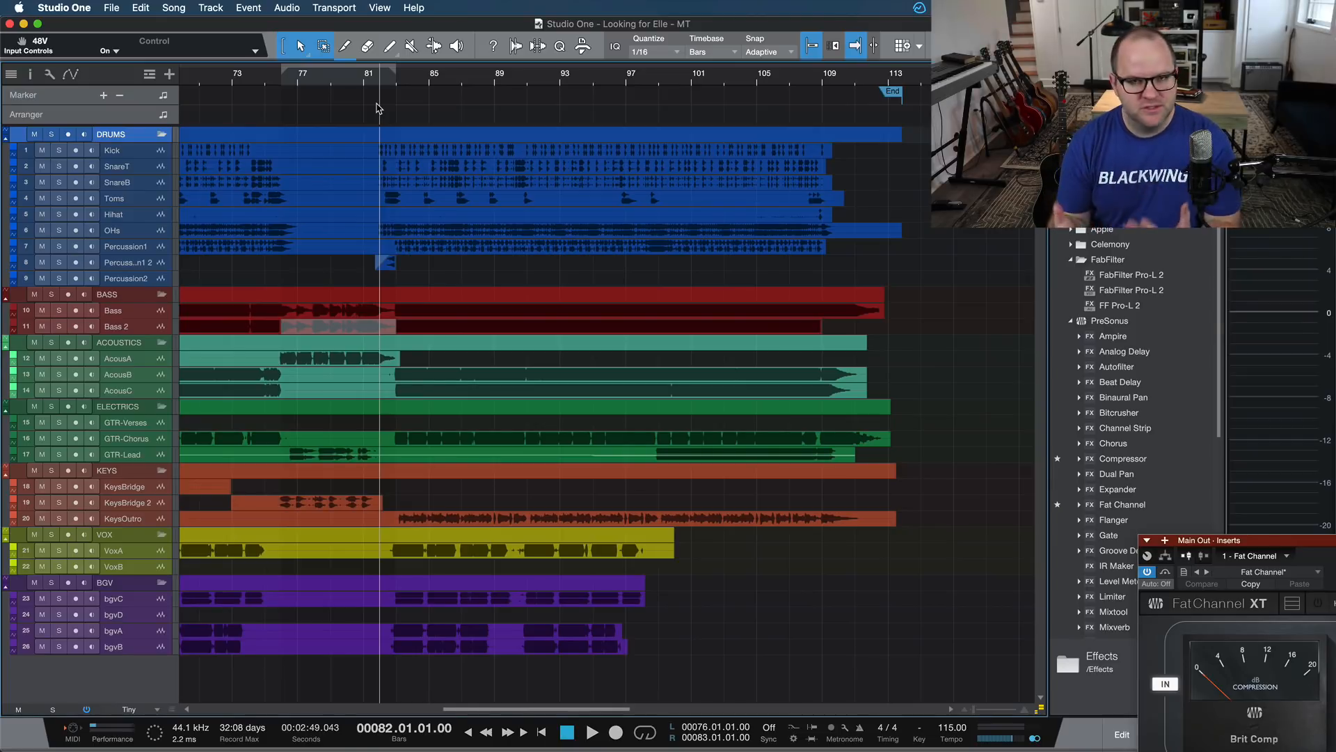
# Listen to the breakdown section from bar 78, beat 4, and stop before the full arrangement re-enters.
pyautogui.hscroll(-15, 390, 283)
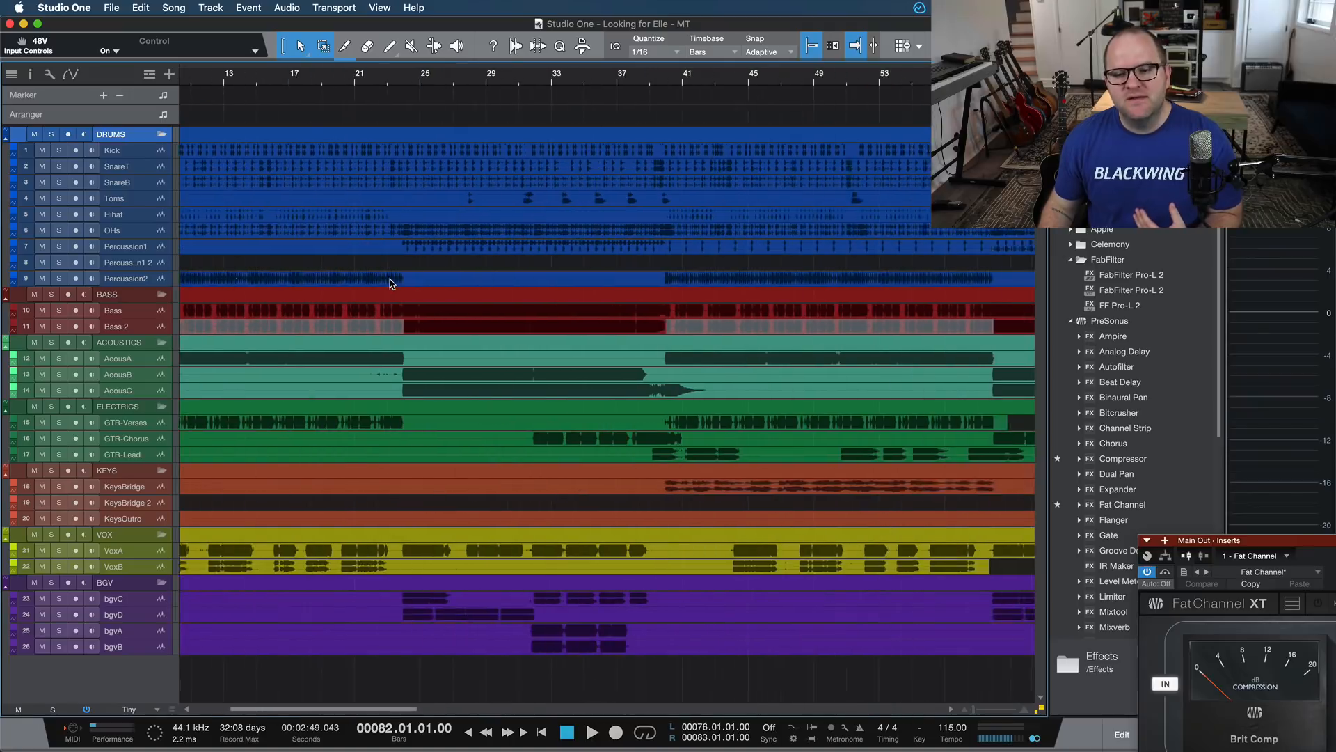
pyautogui.press('w')
pyautogui.press('w')
pyautogui.press('w')
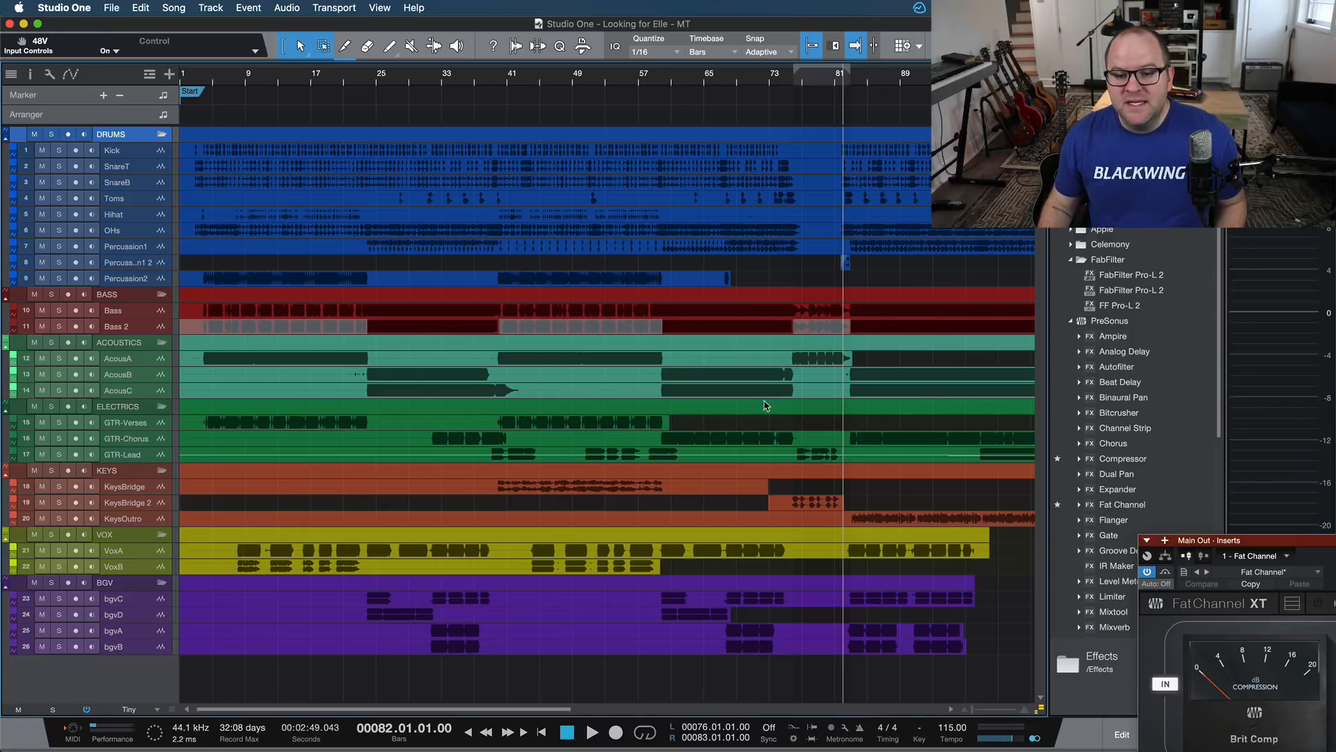
pyautogui.hscroll(5, 799, 462)
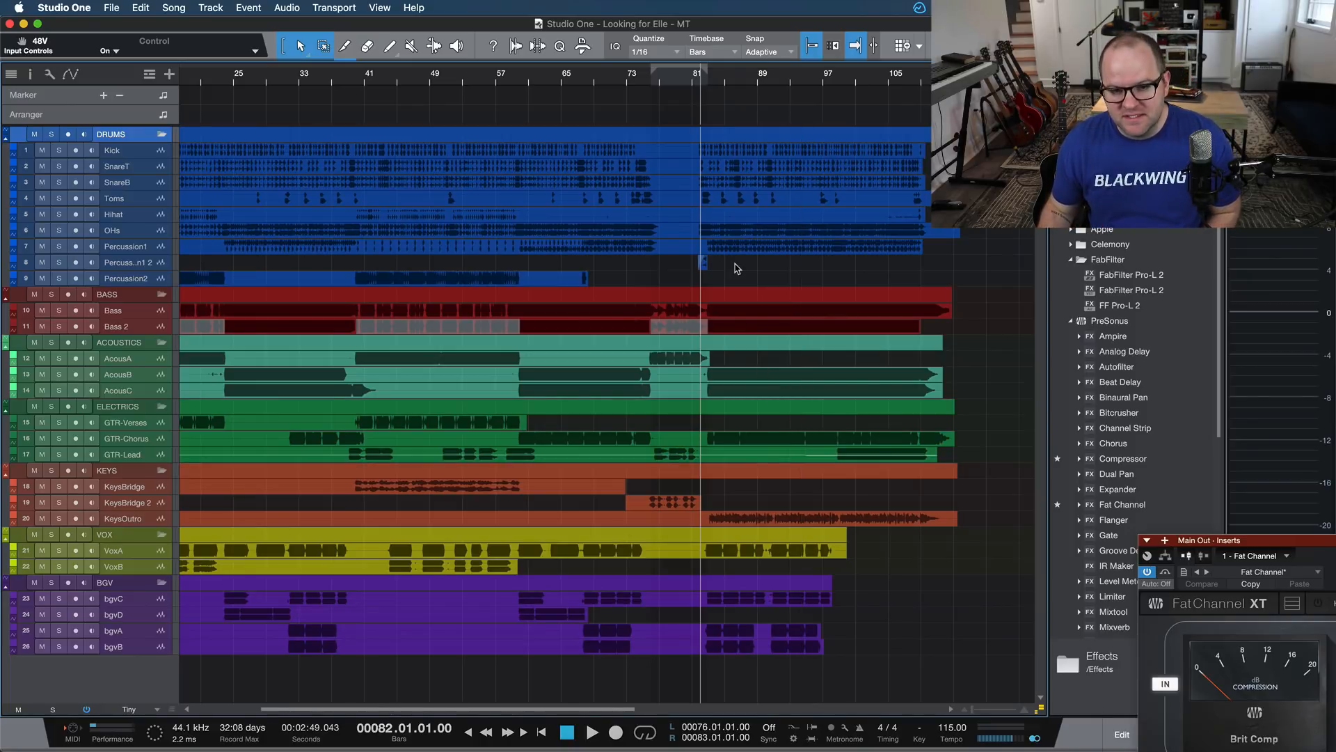
pyautogui.scroll(5, 737, 268)
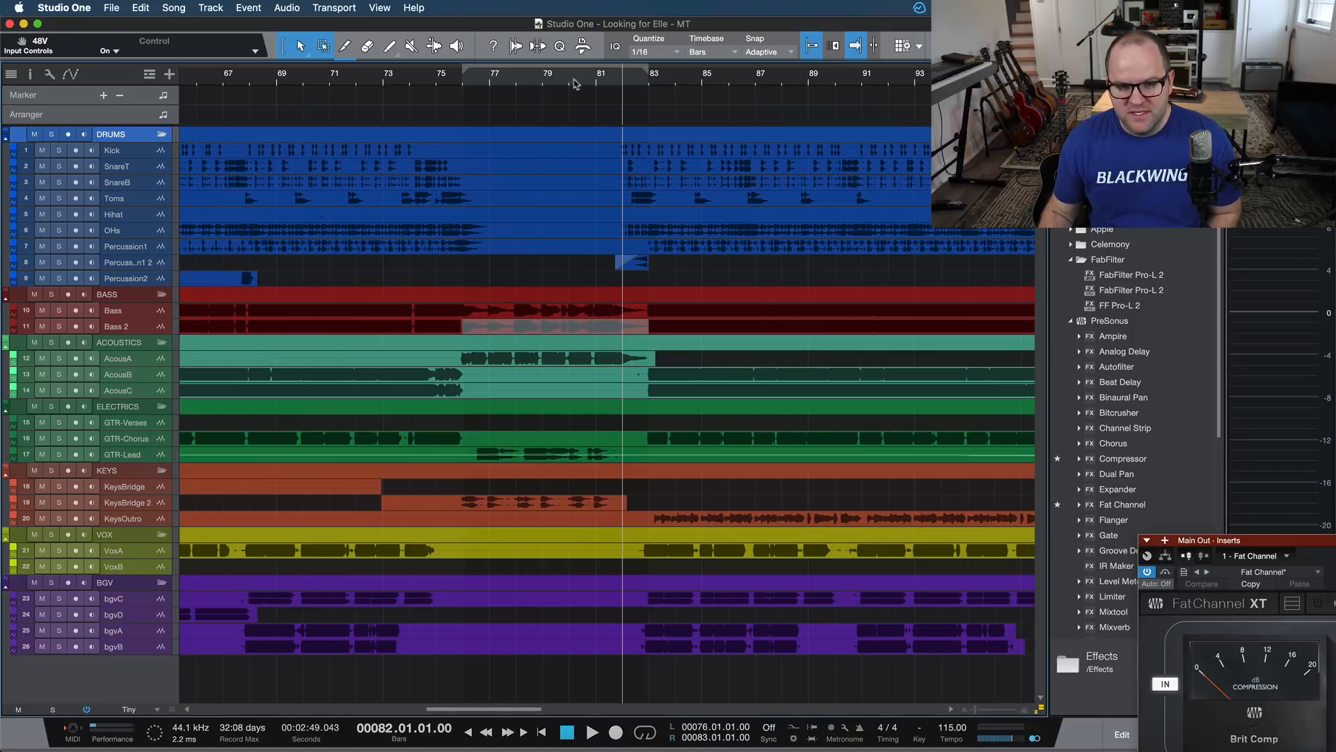
pyautogui.click(537, 82)
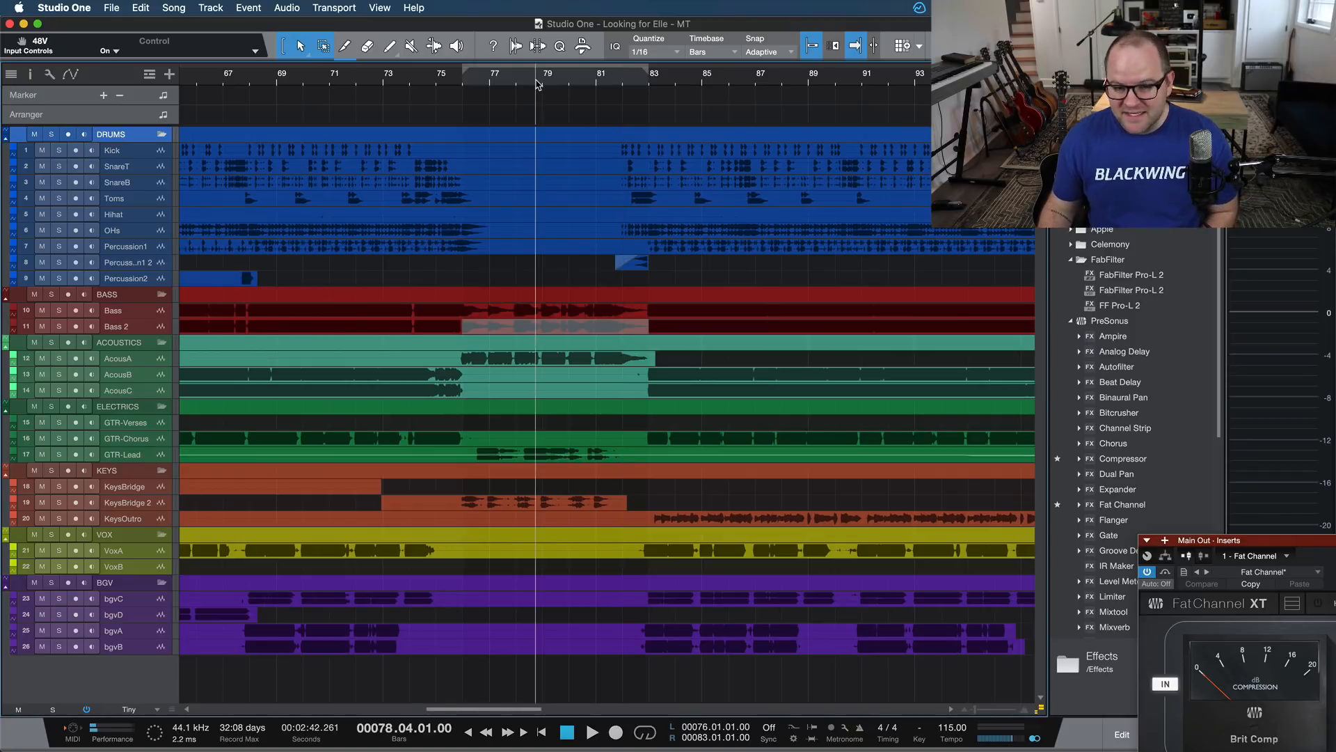
pyautogui.press('space')
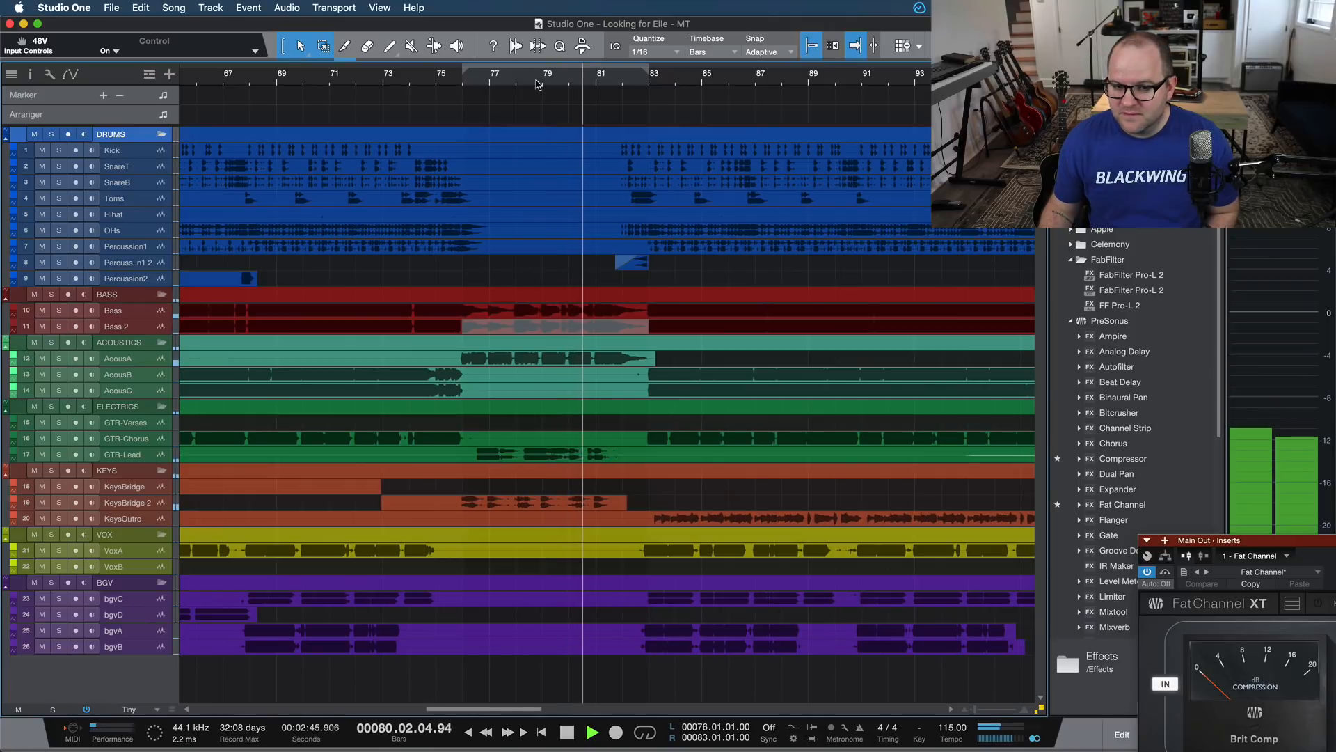
pyautogui.press('space')
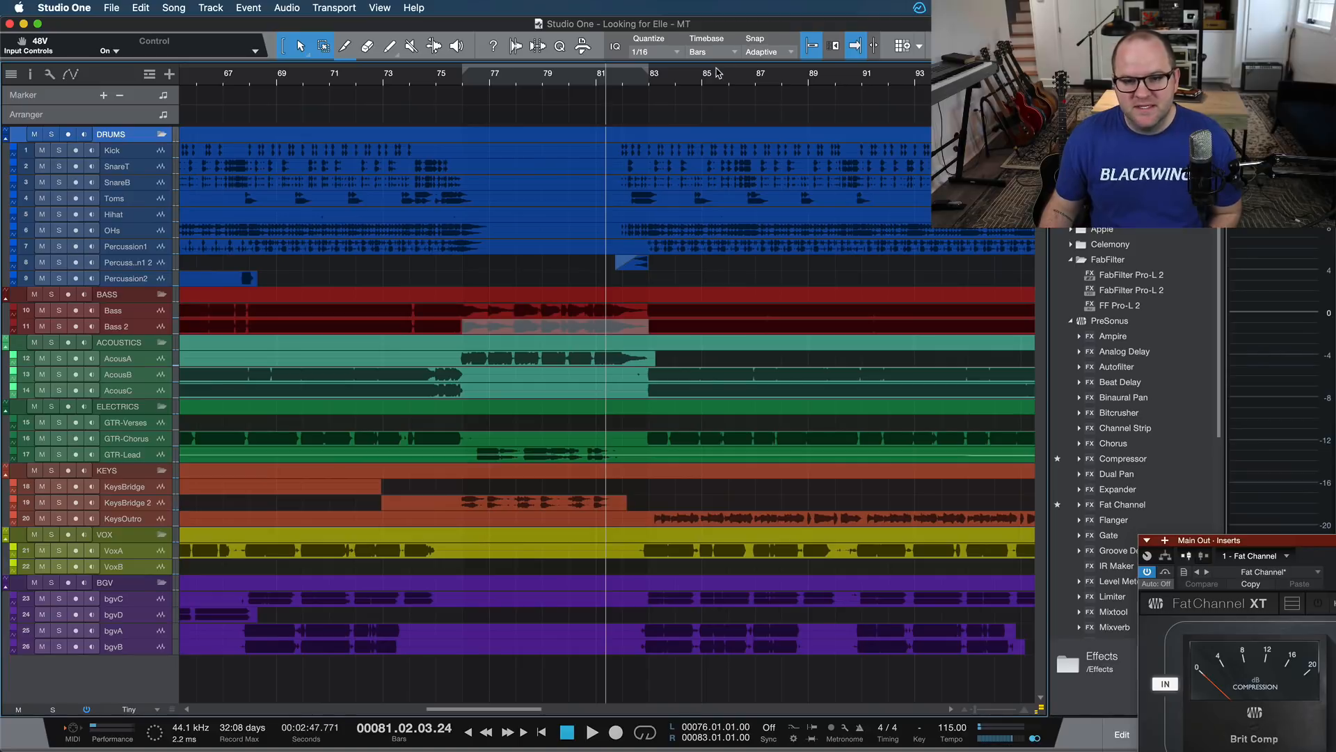
# Compare the full final section from about bar 85 with the sparse breakdown from bar 79.
pyautogui.click(715, 81)
pyautogui.press('space')
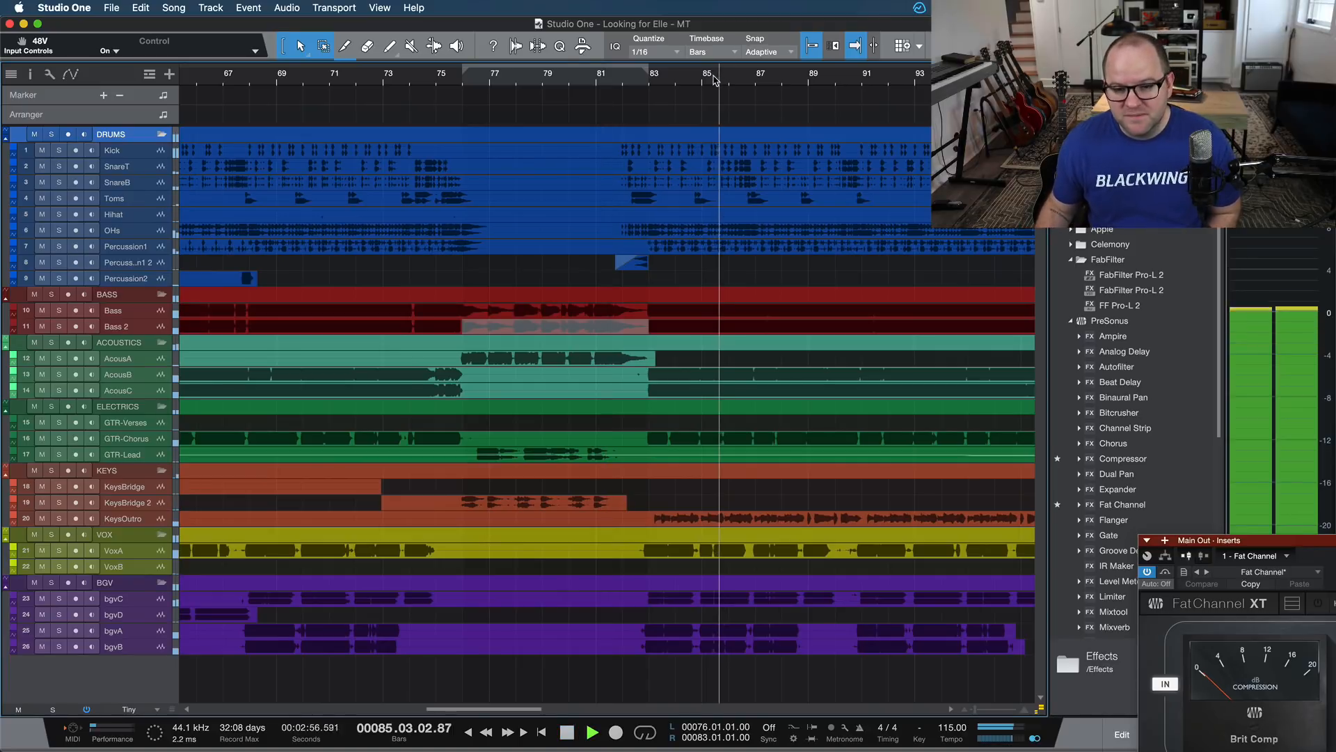
pyautogui.click(543, 79)
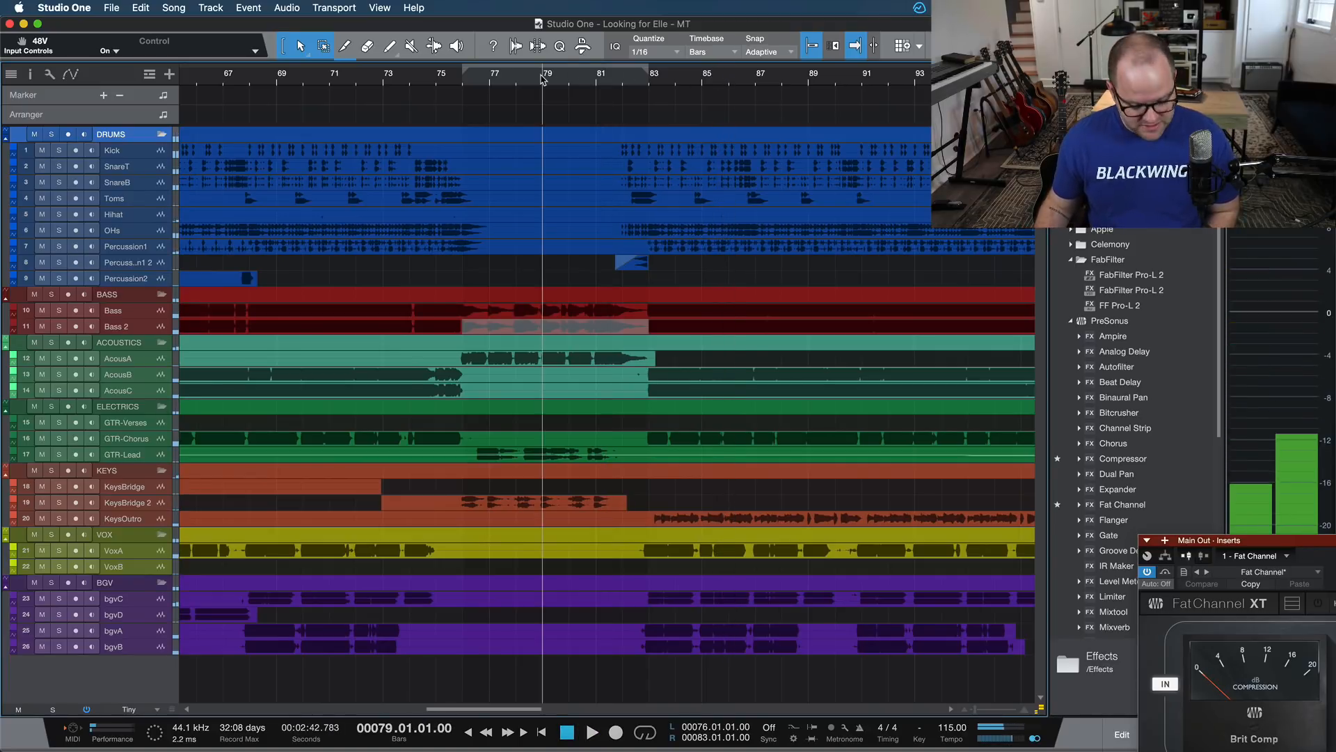
pyautogui.press('space')
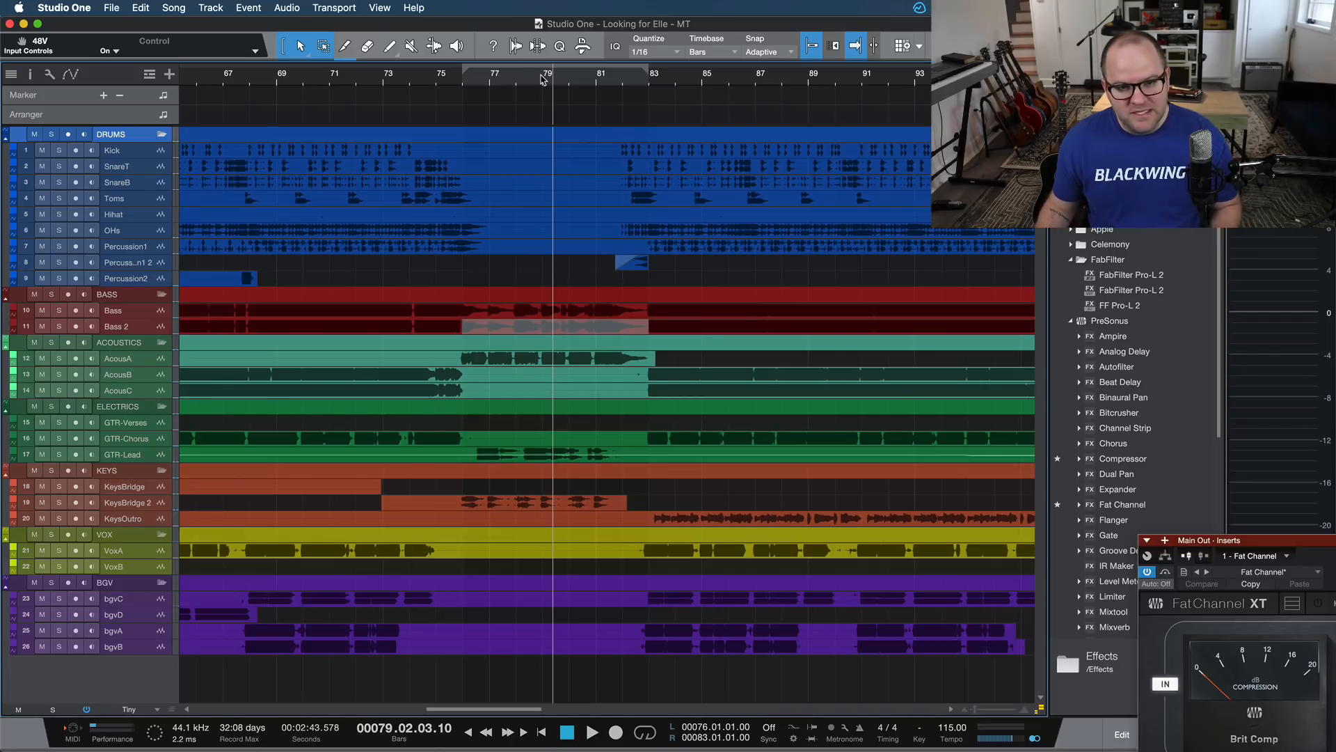
# Play the transition out of the breakdown from bar 78, beat 3, into the full final section.
pyautogui.click(511, 79)
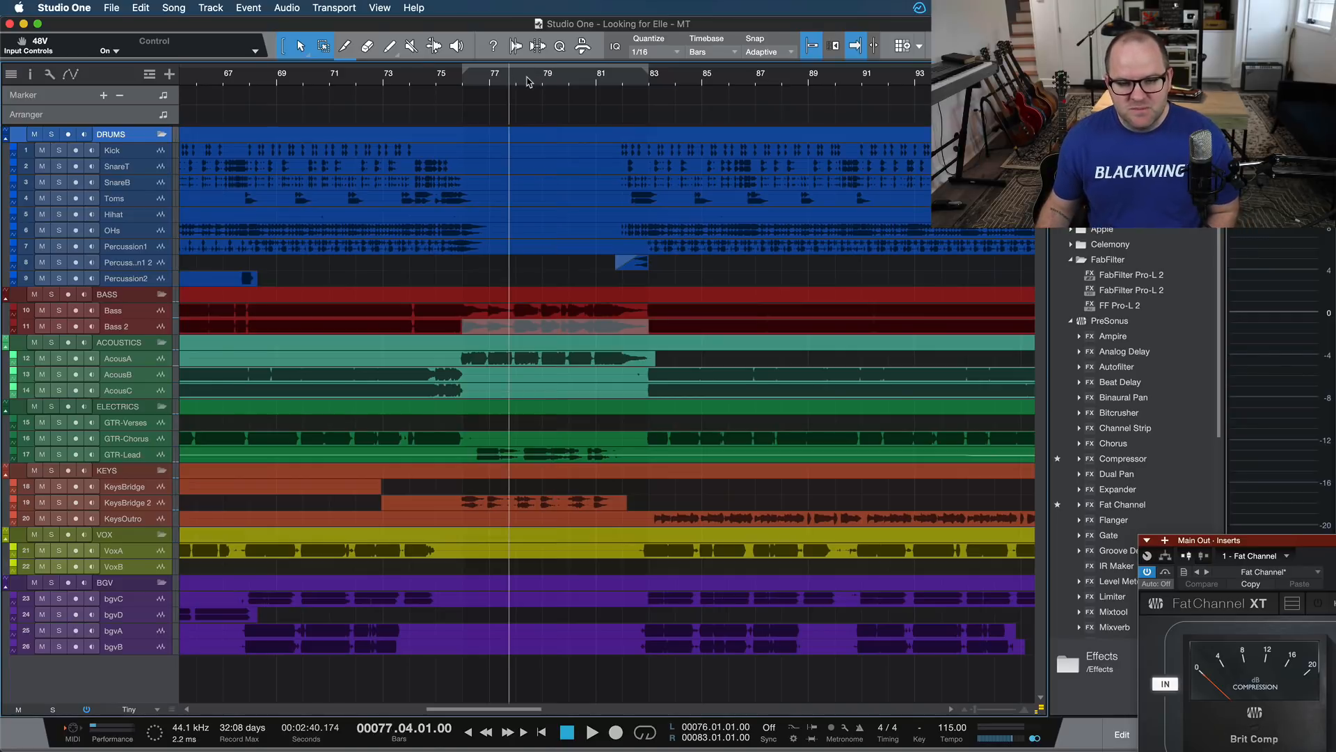
pyautogui.click(528, 81)
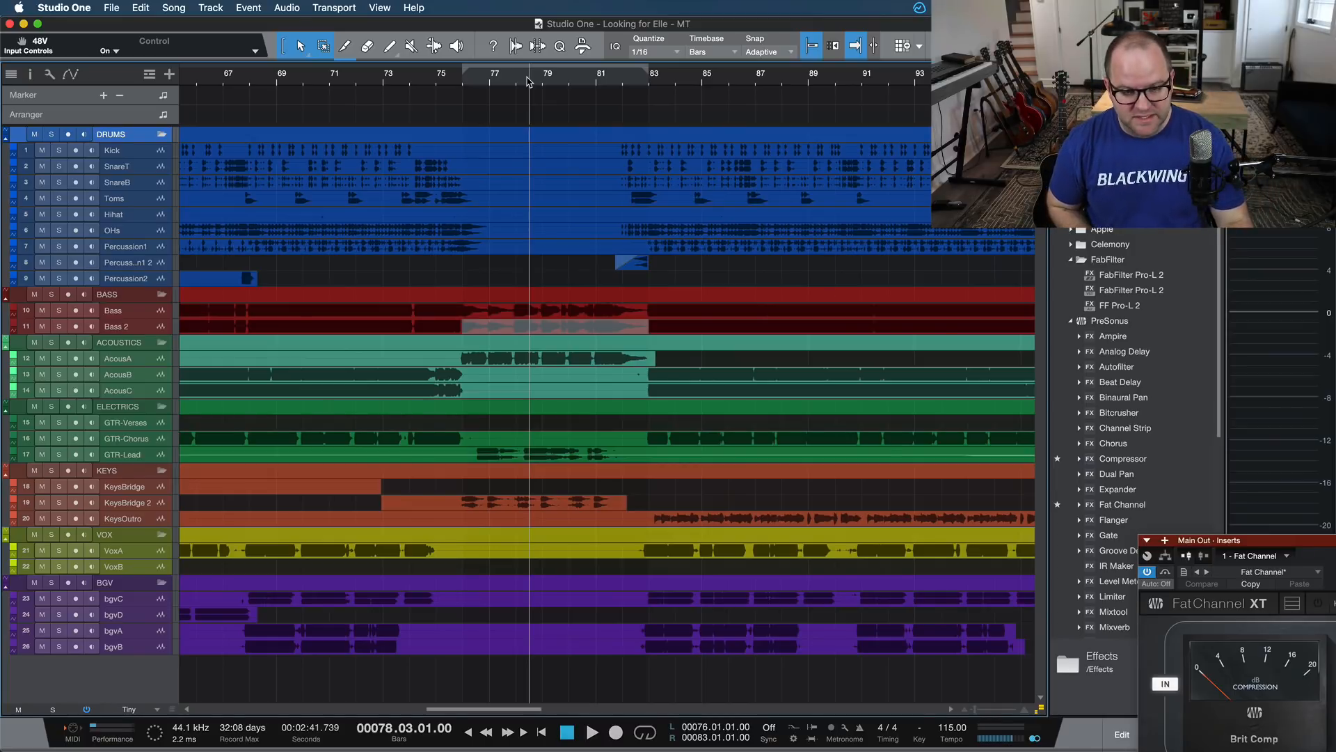
pyautogui.press('space')
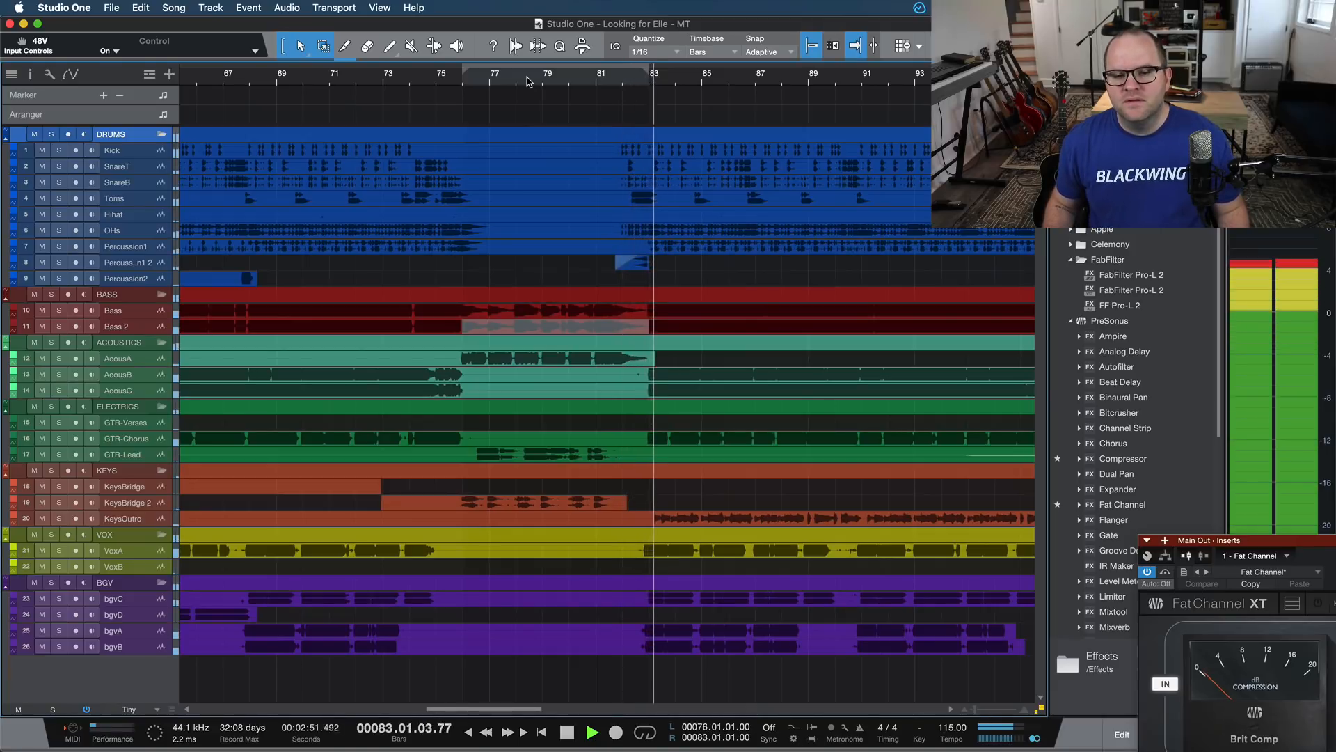
pyautogui.press('space')
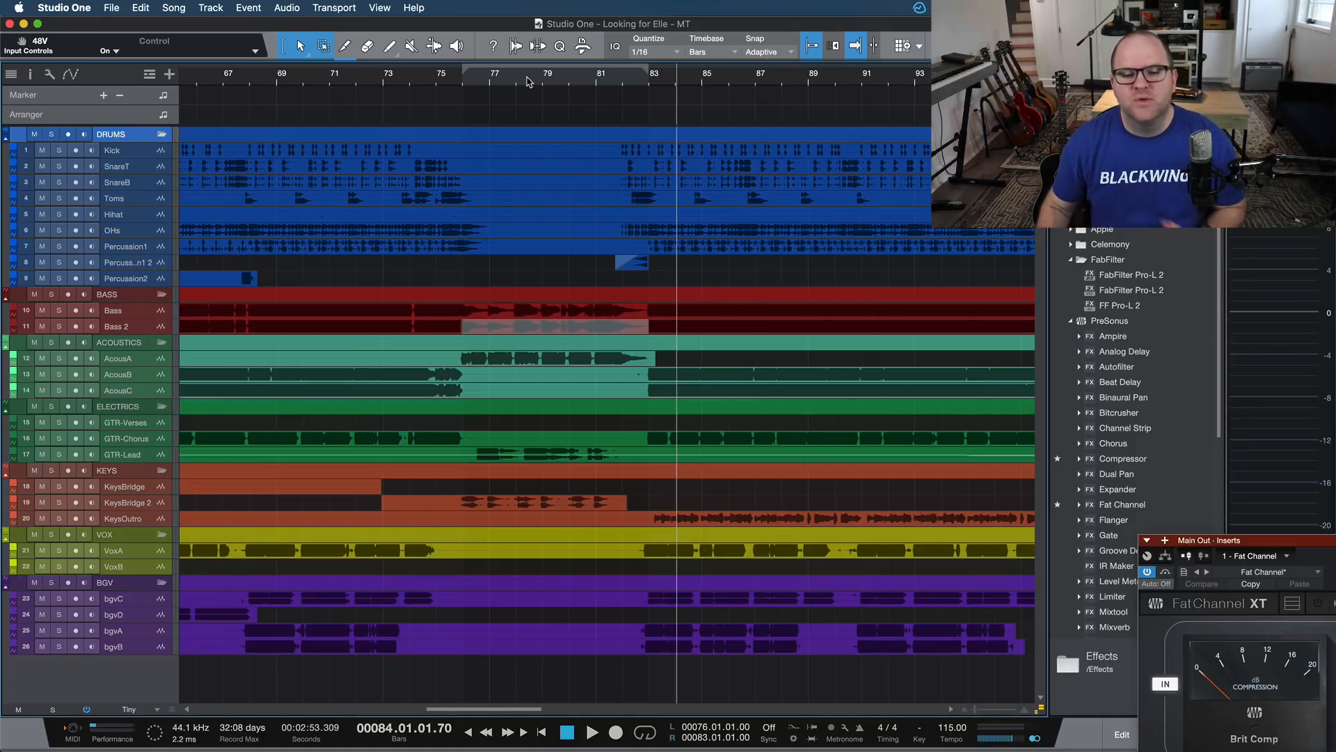
# Return to the first verse and listen to its transition into the first chorus from bar 23, beat 3, pausing partway.
pyautogui.hscroll(-15, 728, 326)
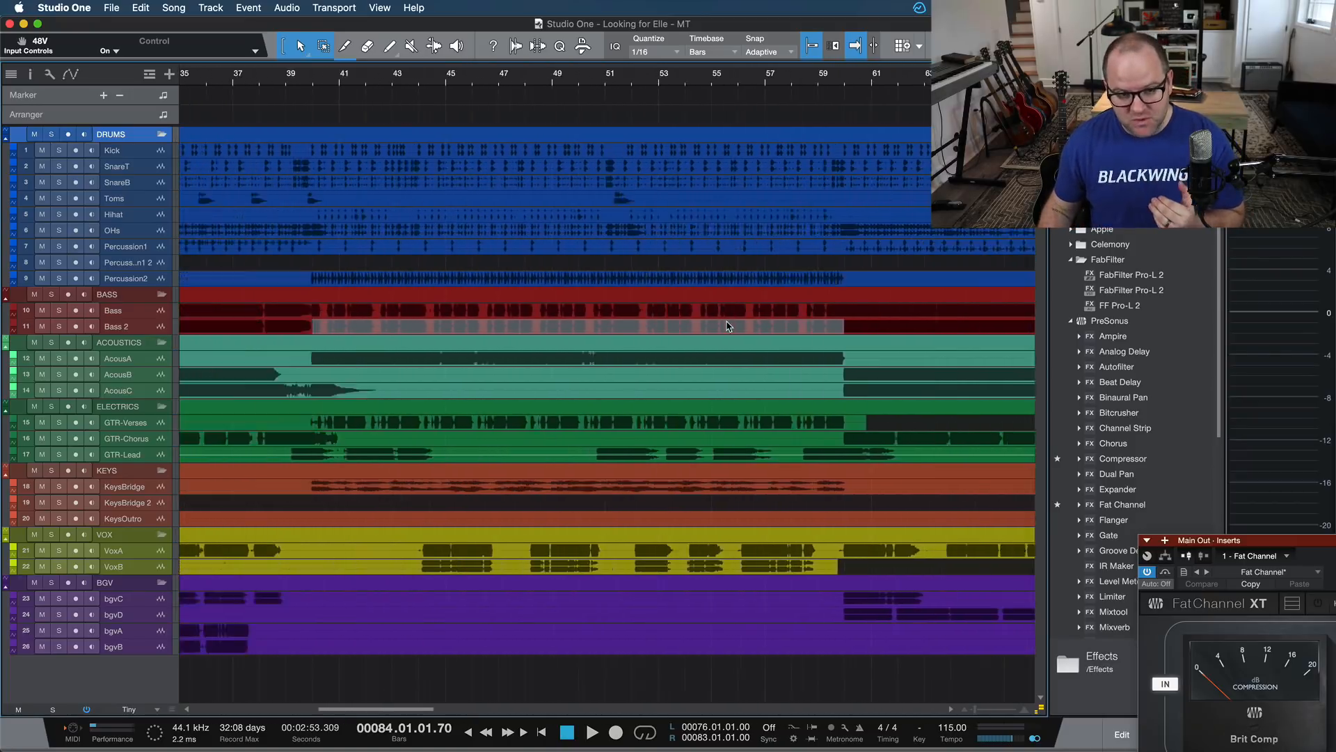
pyautogui.hscroll(-15, 728, 327)
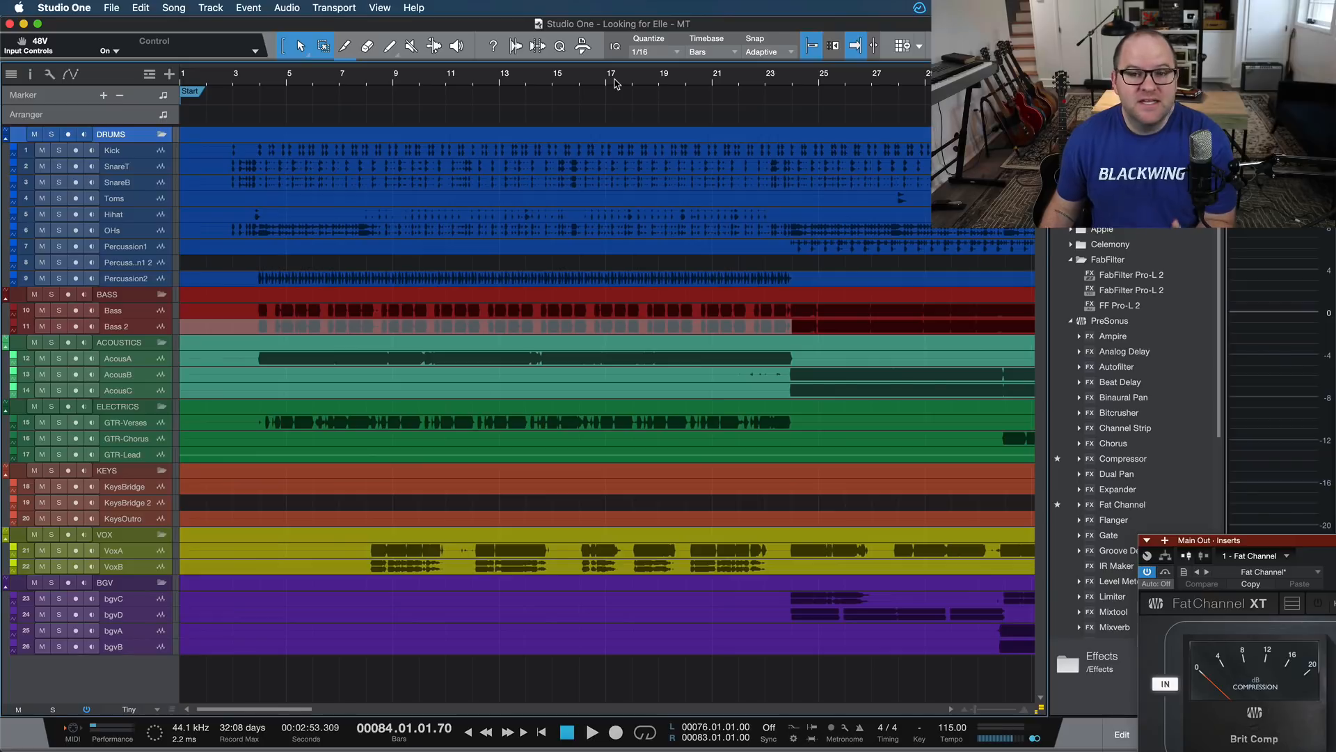
pyautogui.click(615, 78)
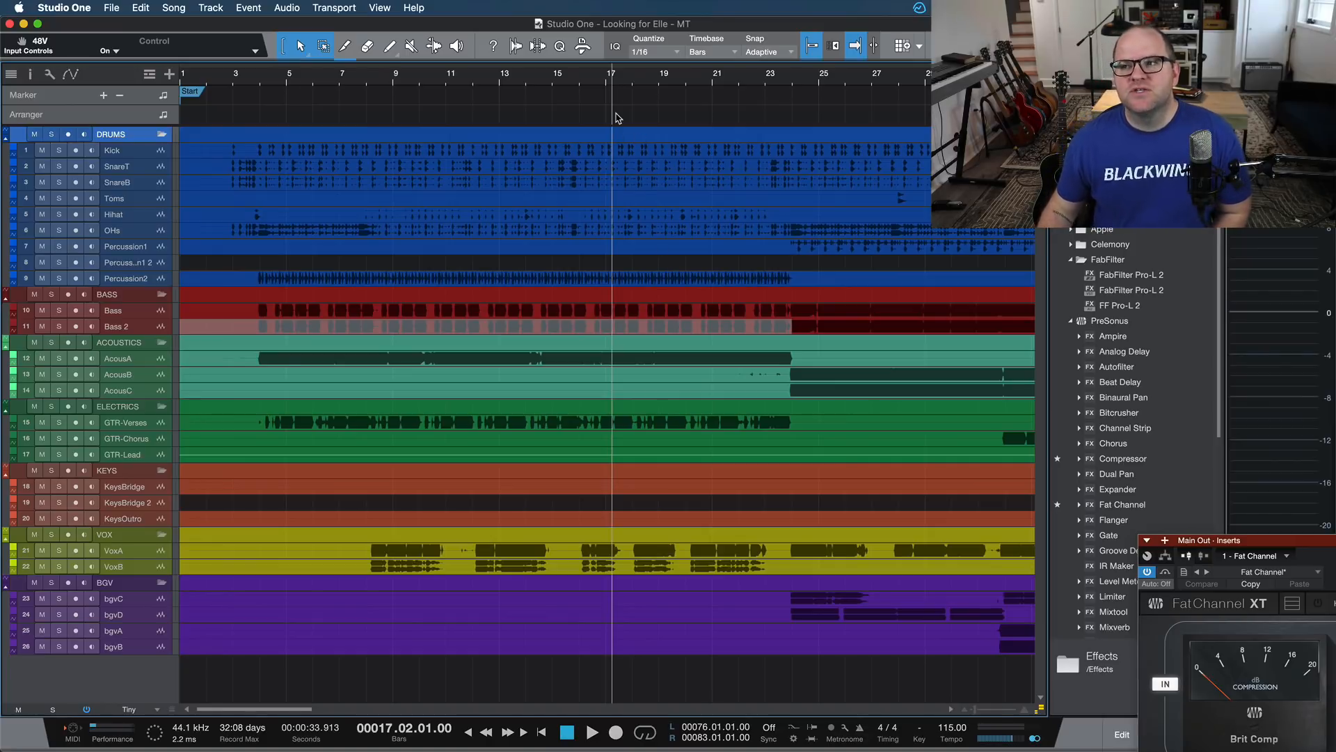
pyautogui.click(586, 78)
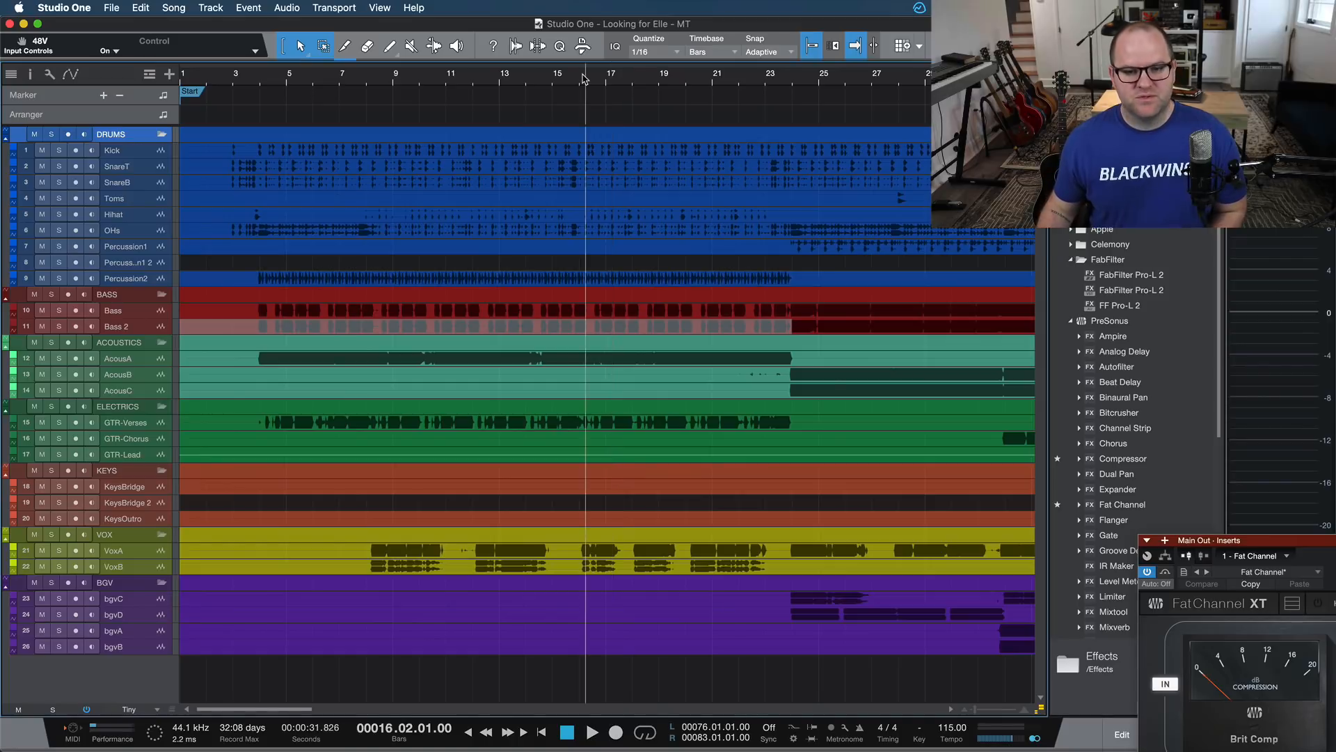
pyautogui.click(546, 80)
pyautogui.click(491, 78)
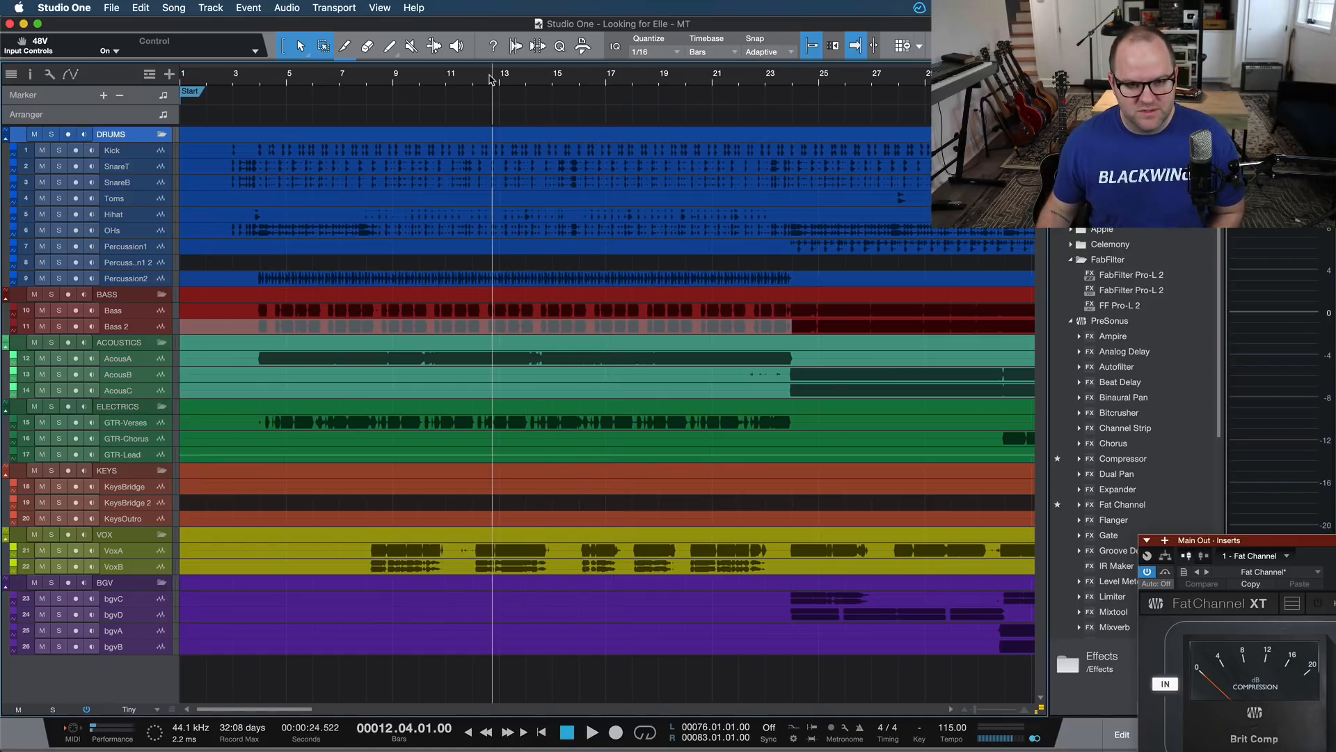
pyautogui.click(780, 80)
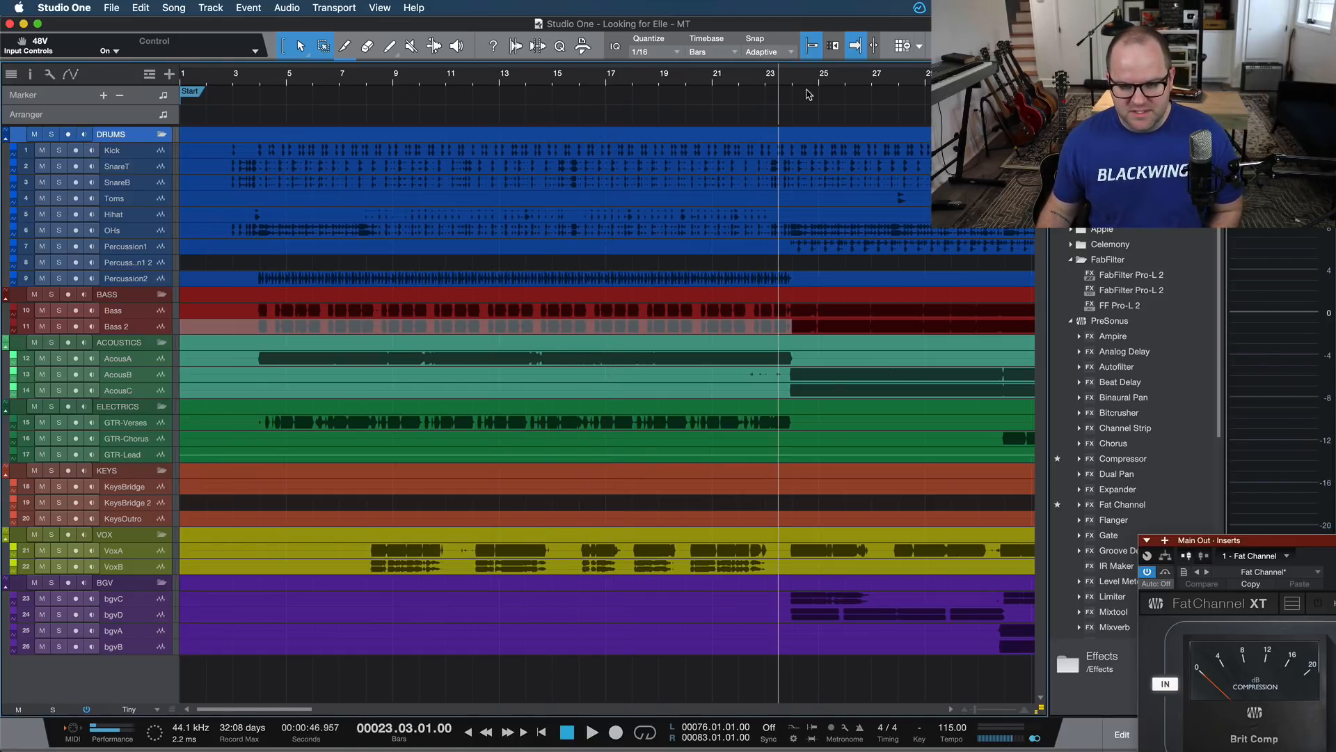
pyautogui.press('space')
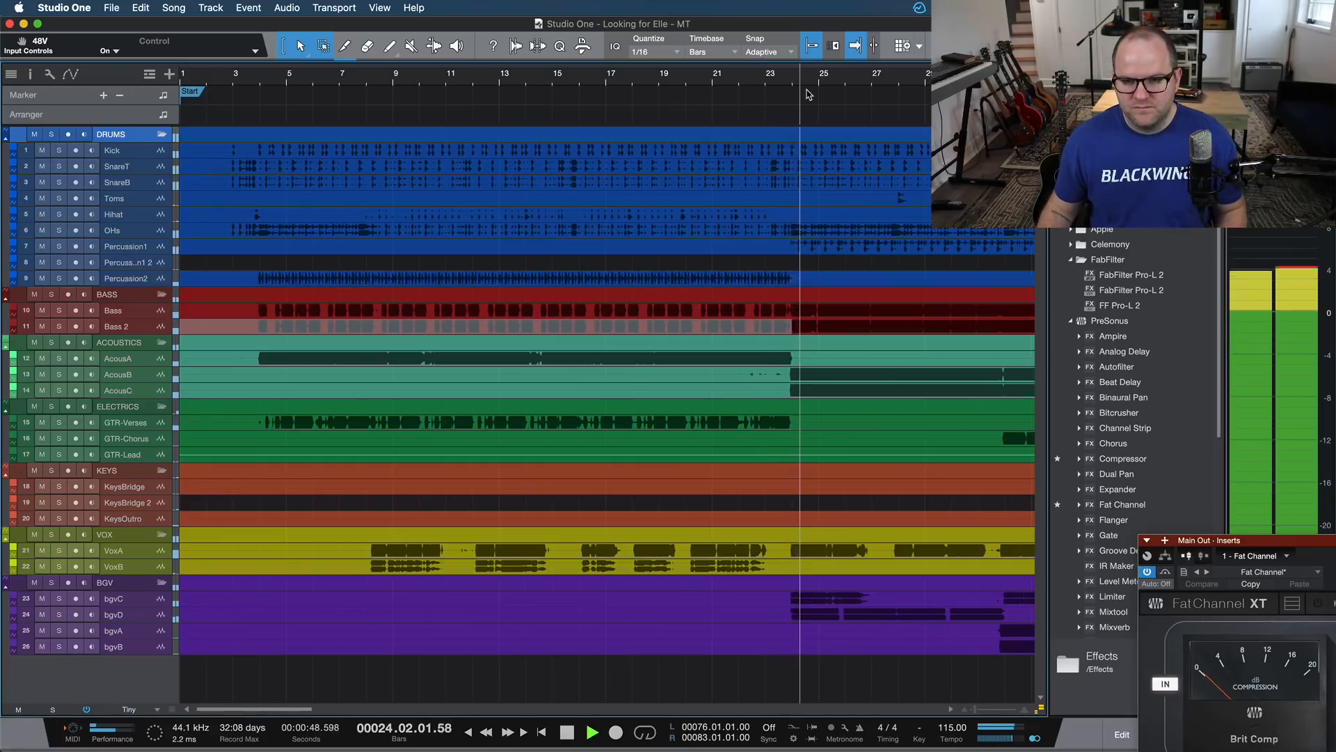
pyautogui.hscroll(10, 804, 118)
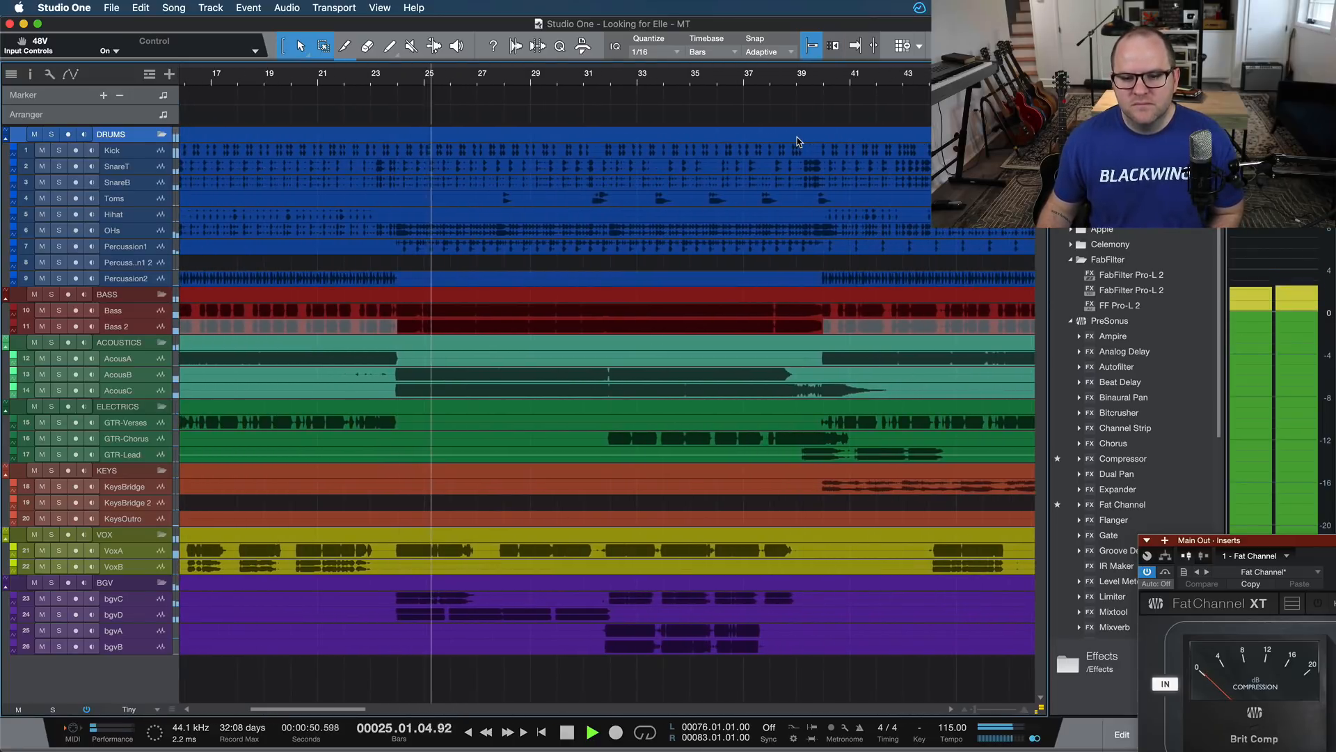
pyautogui.press('space')
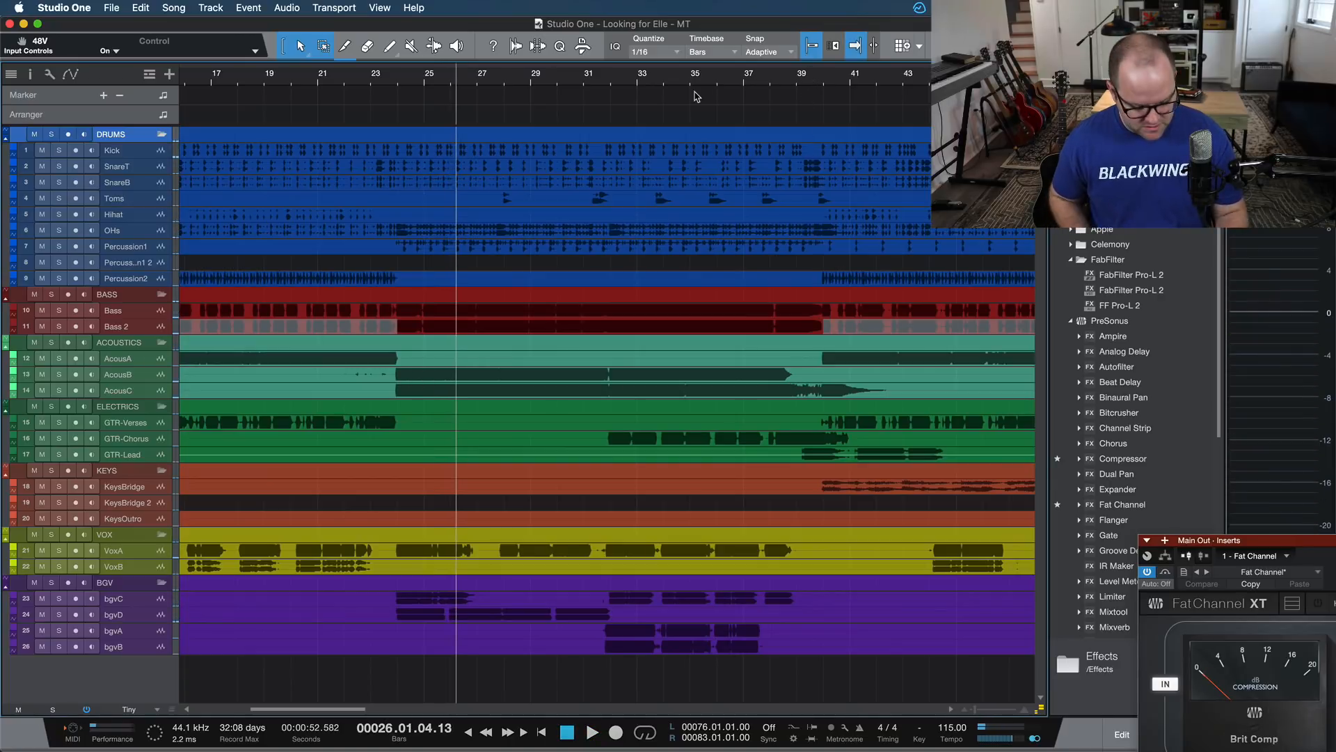
pyautogui.press('space')
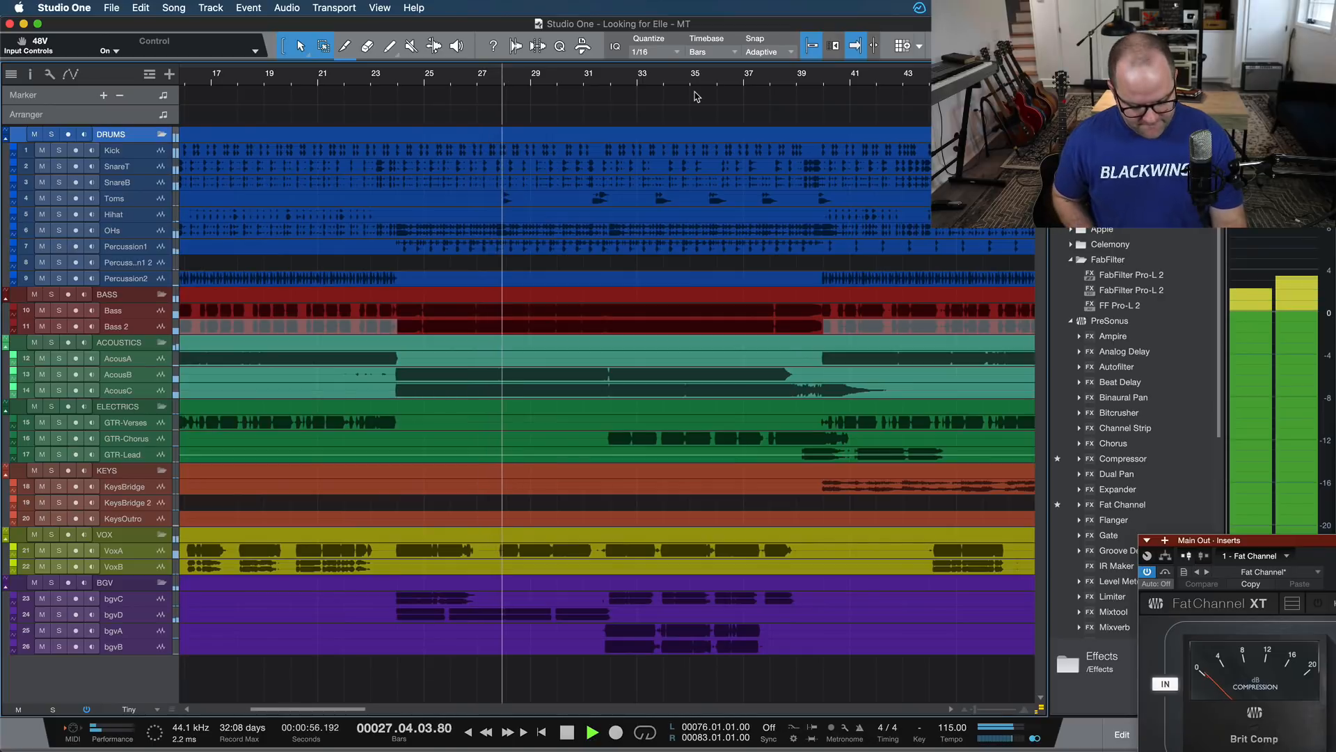
pyautogui.press('space')
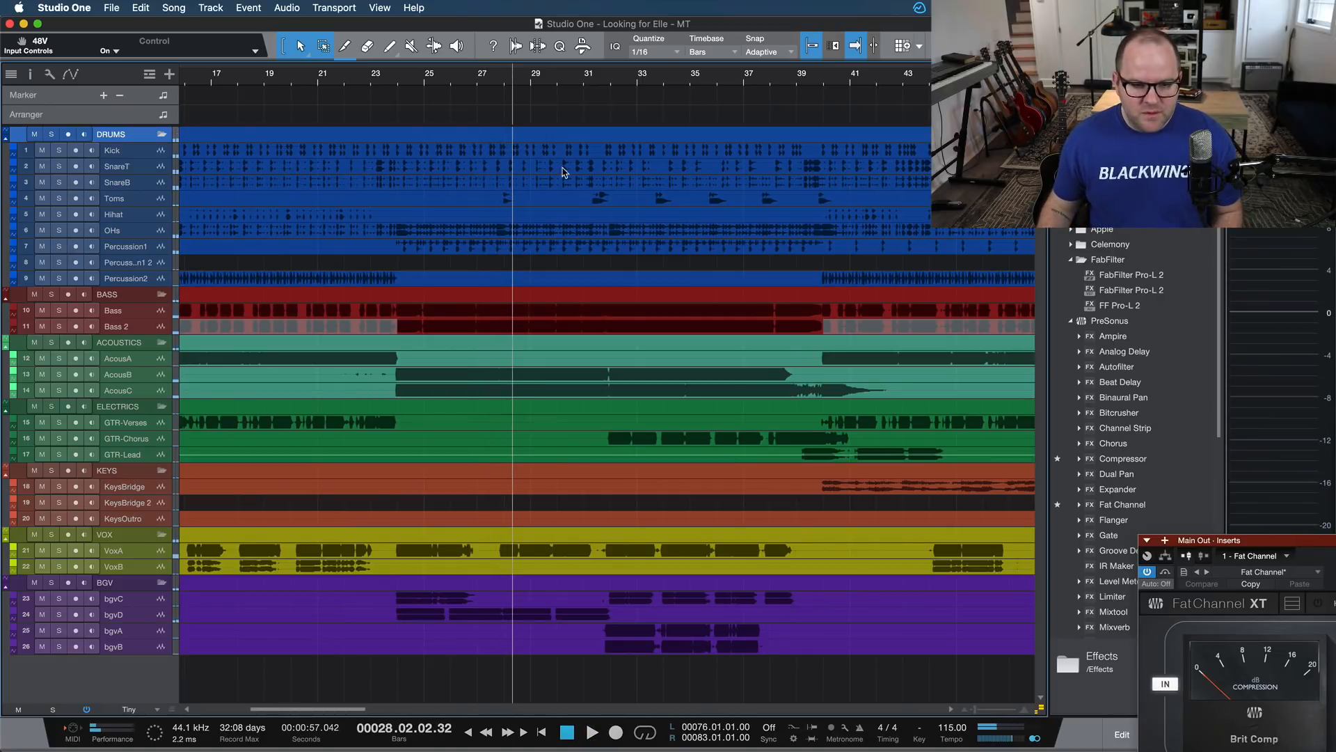
# Play the first verse from bar 12, beat 4, through to the start of the first chorus.
pyautogui.hscroll(-8, 564, 172)
pyautogui.click(382, 85)
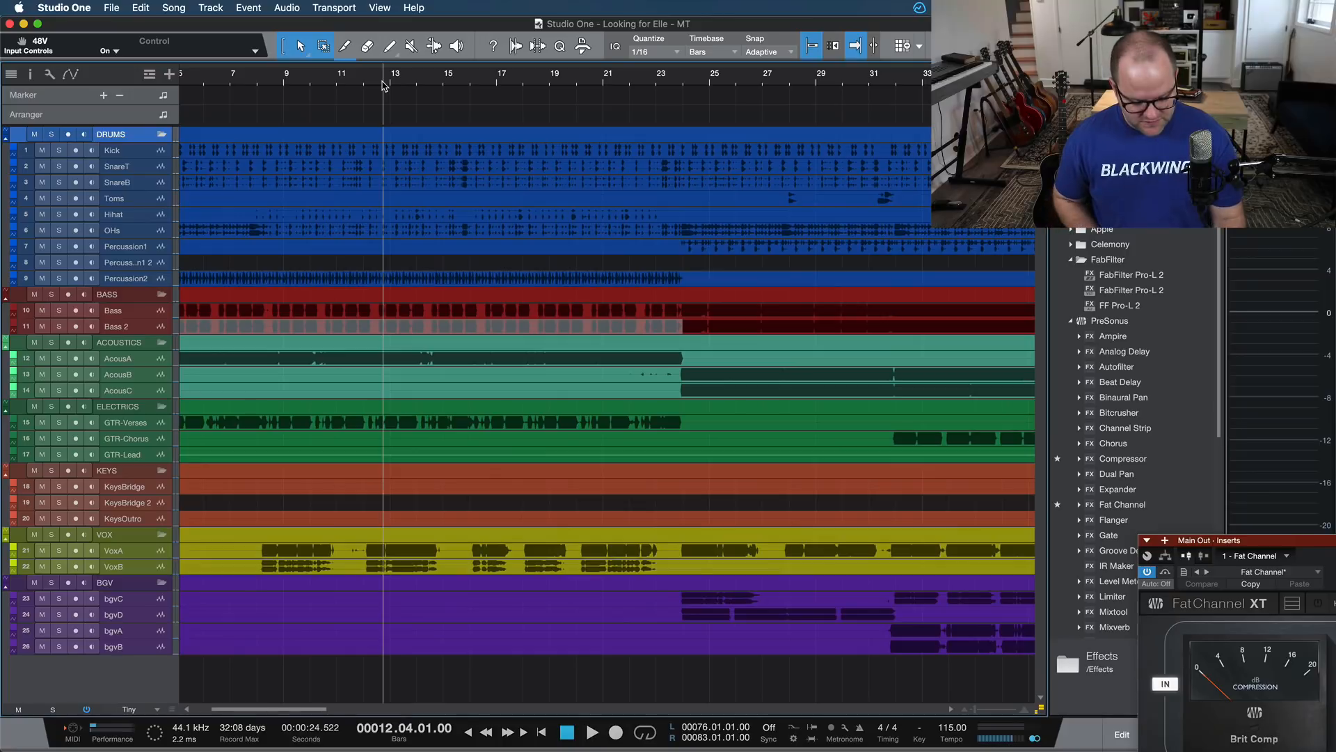
pyautogui.press('space')
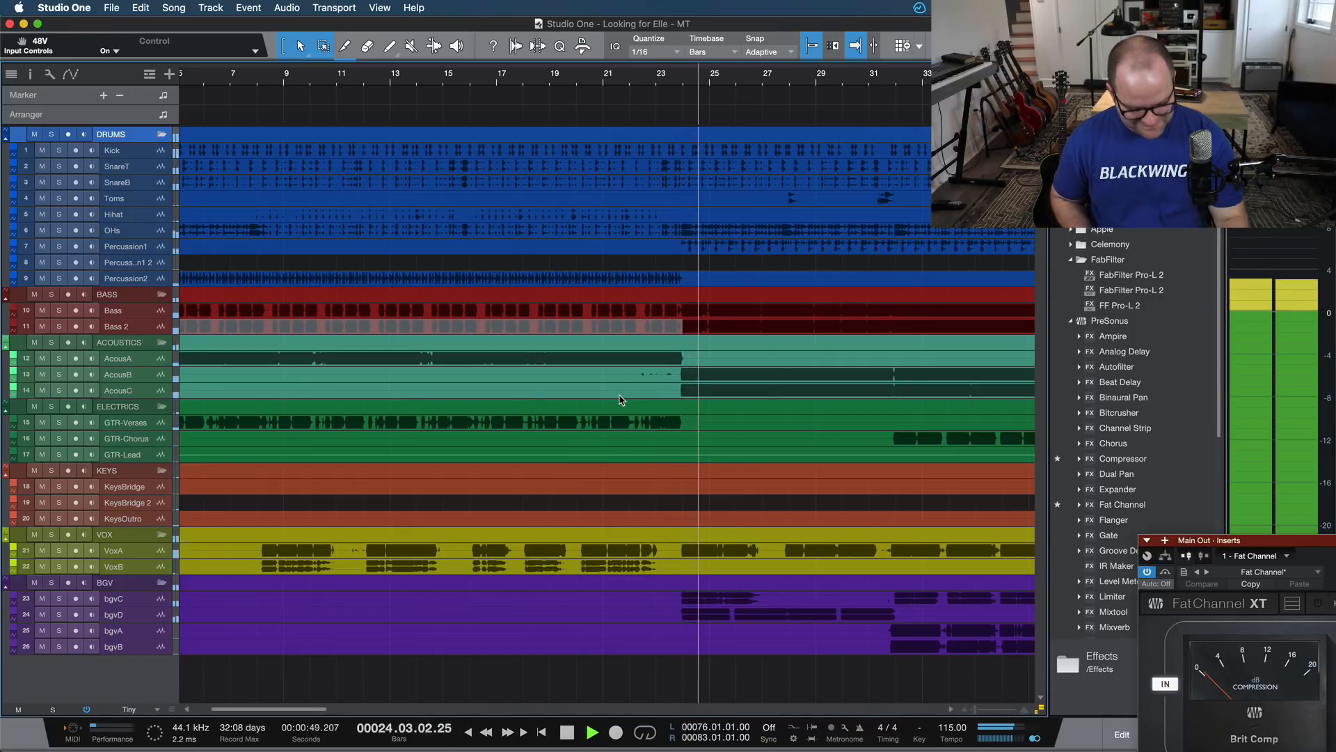
pyautogui.press('space')
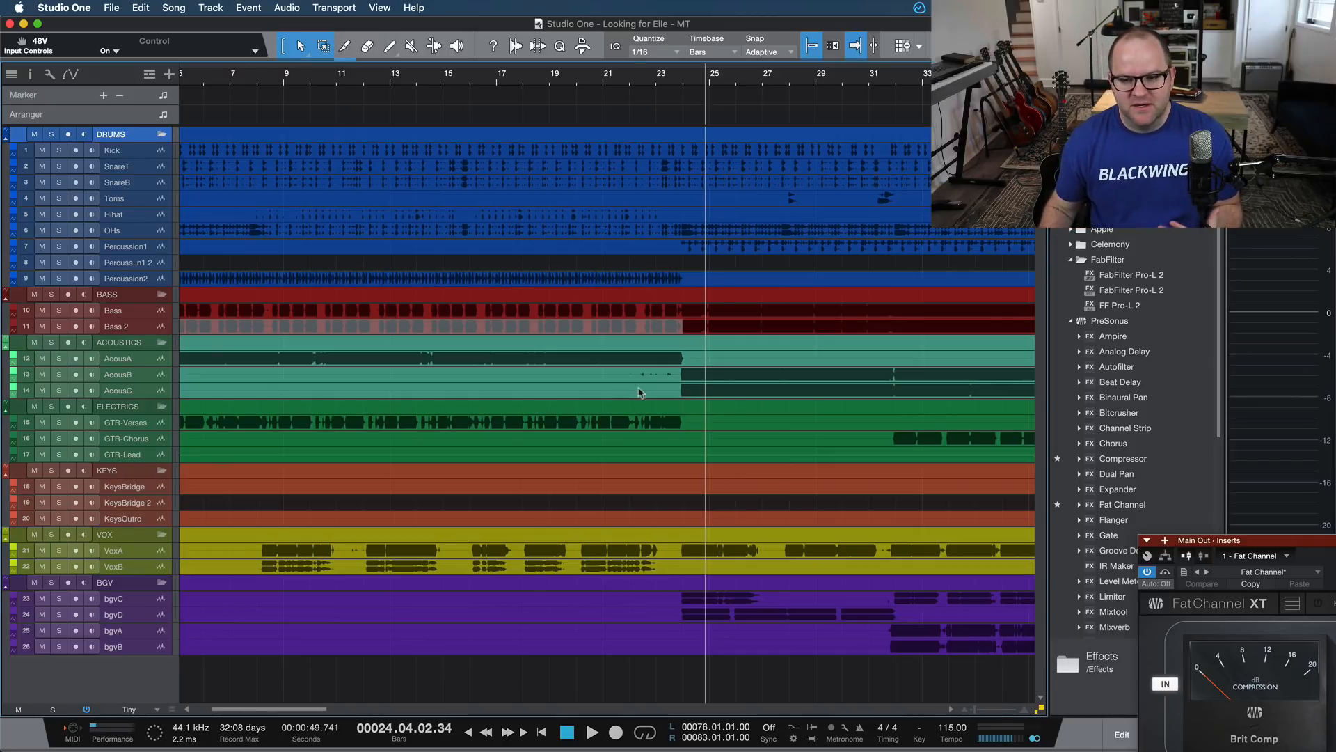
# Listen to the second half of the first chorus from about bar 31, where the GTR-Chorus and lower BGV parts enter.
pyautogui.click(889, 83)
pyautogui.press('space')
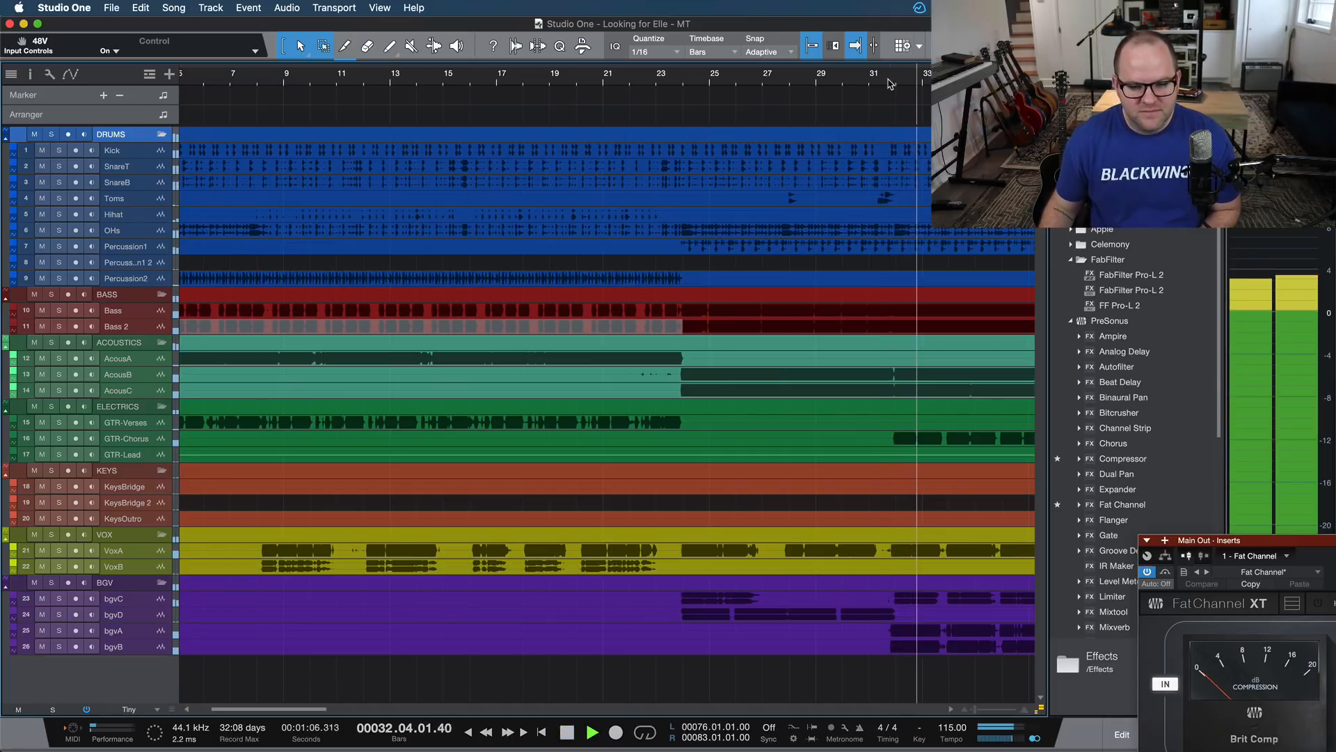
pyautogui.press('space')
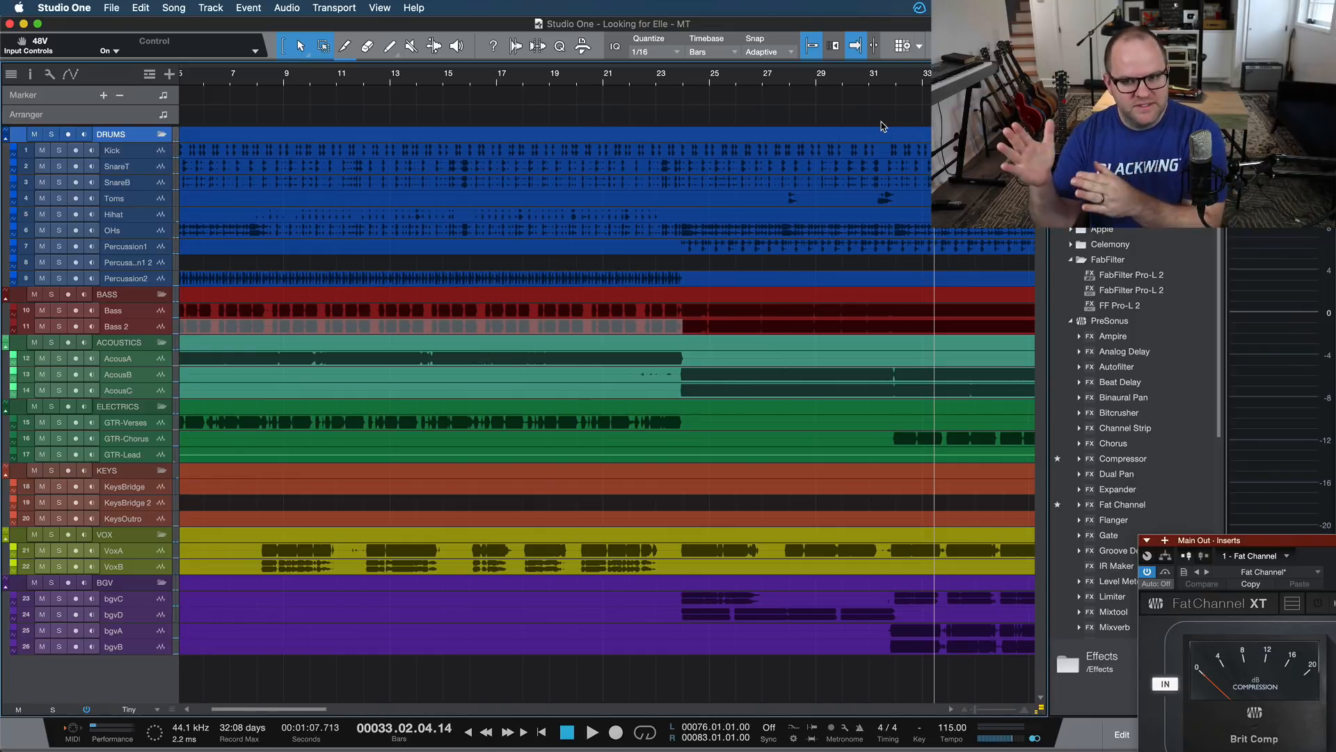
pyautogui.hscroll(-3, 900, 206)
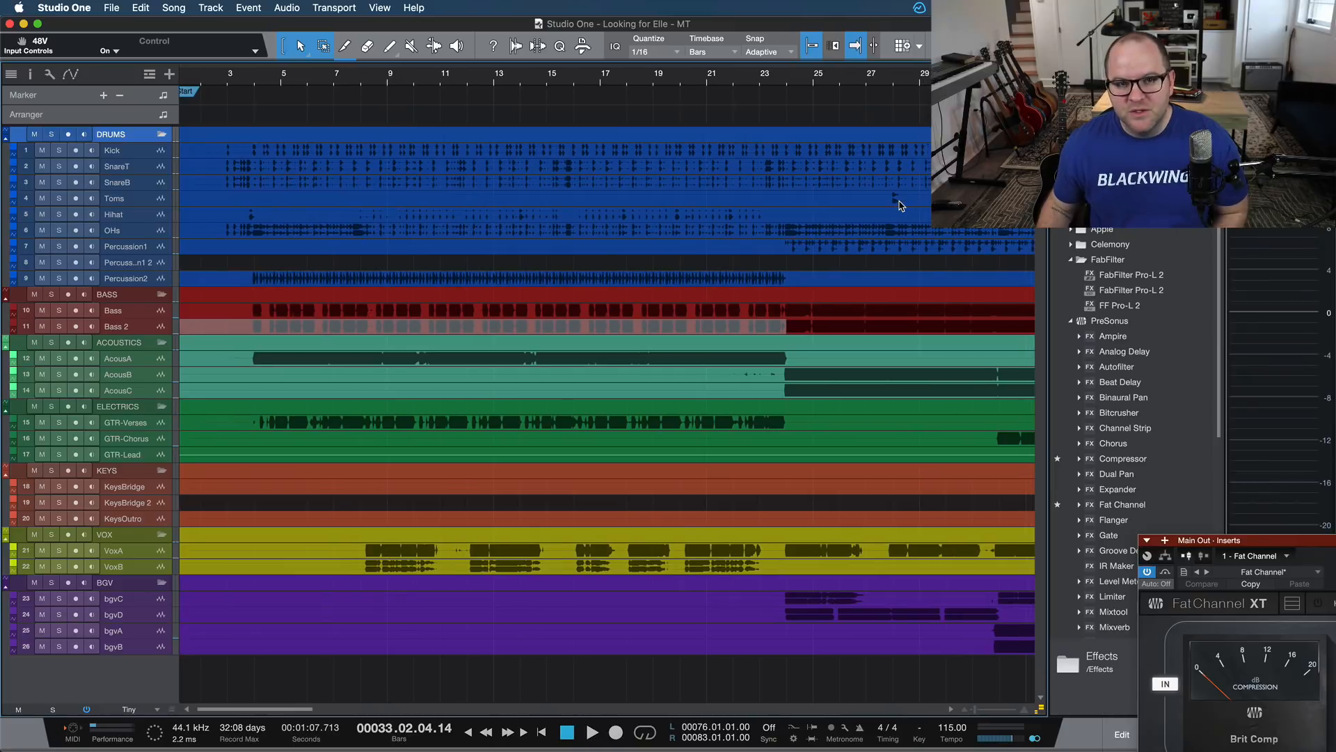
# Show the whole song arrangement from start to end across the timeline.
pyautogui.hscroll(20, 706, 233)
pyautogui.scroll(-8, 706, 235)
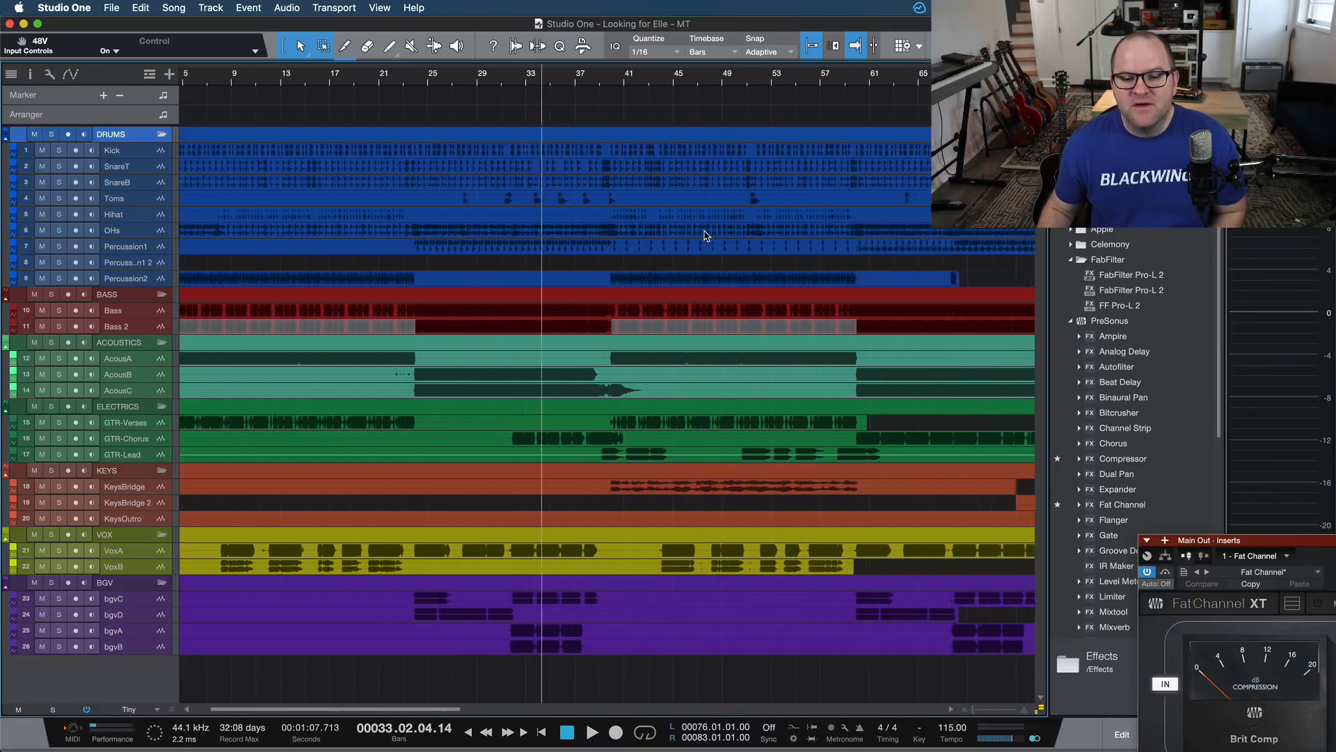
pyautogui.scroll(-3, 706, 235)
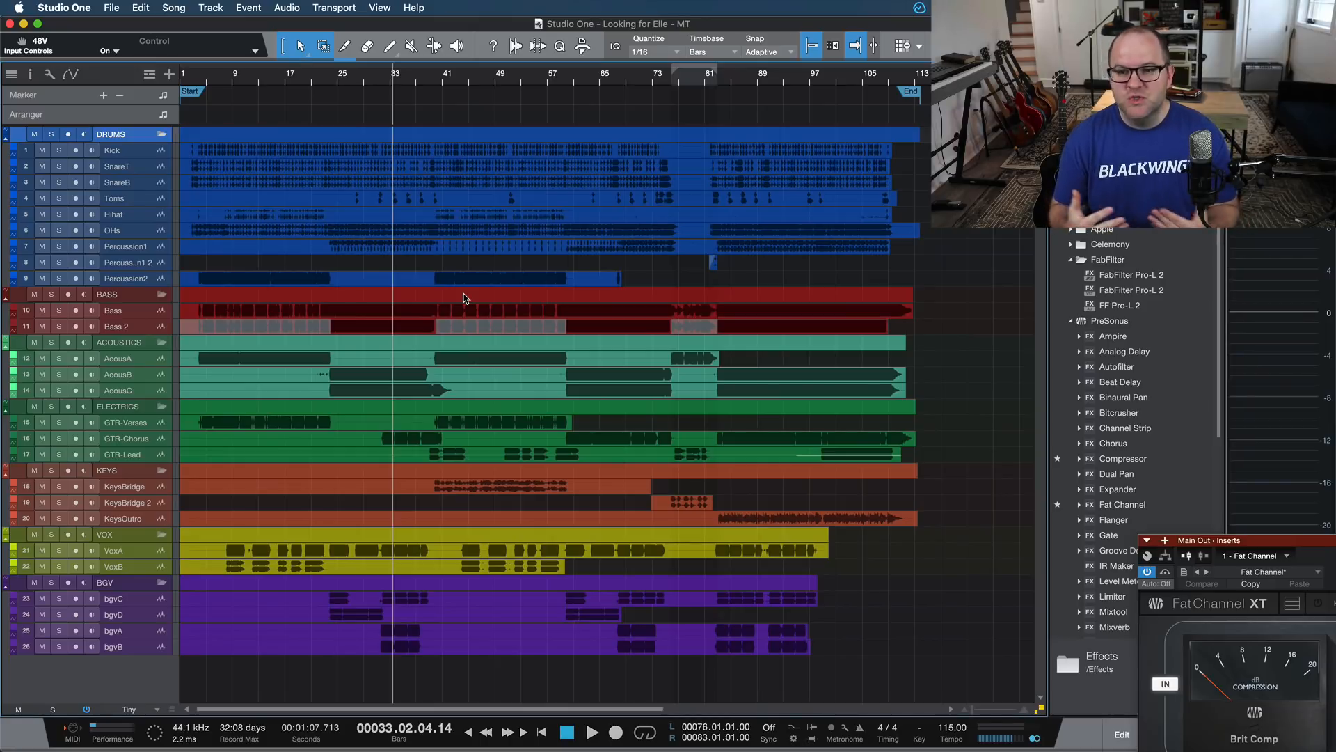
# Switch to The Archive and start a bulleted list below the tags in the "Looking for Elle Mix Notes" note.
pyautogui.press('super+Tab')
pyautogui.press('super+Tab')
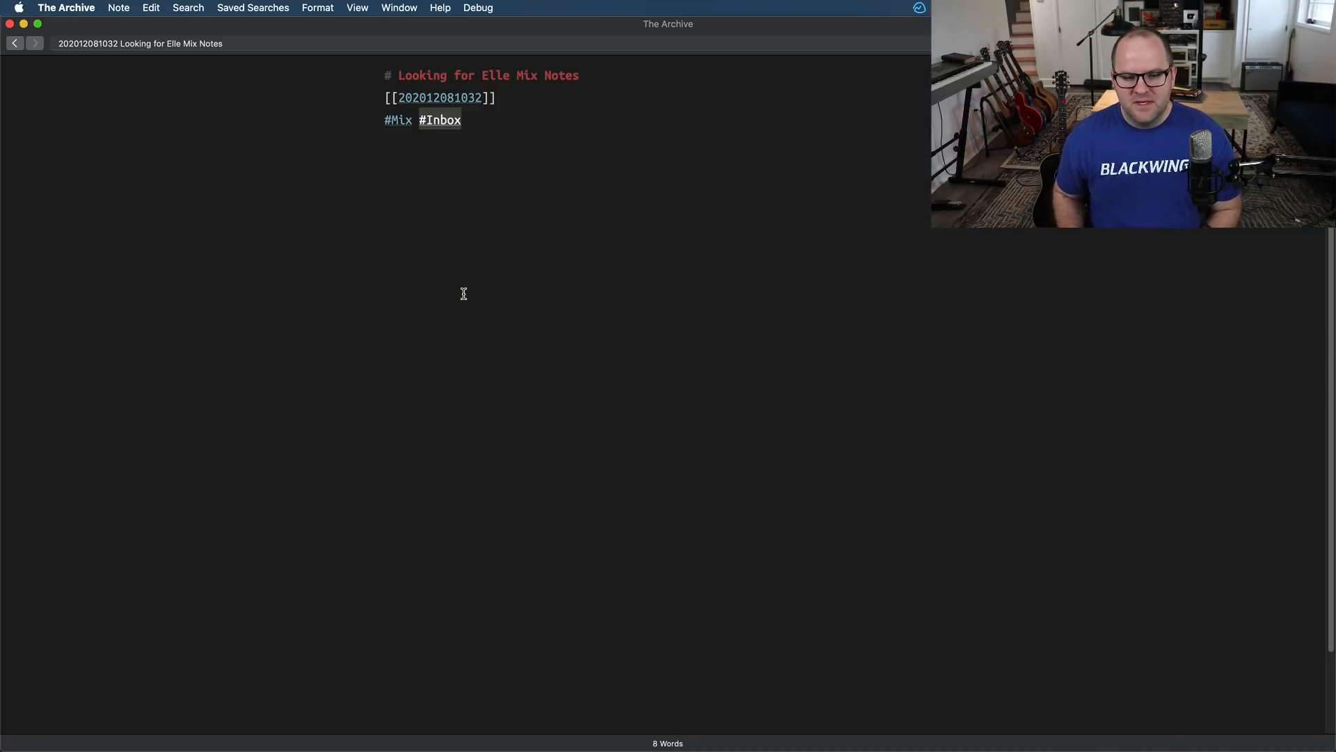
pyautogui.click(464, 294)
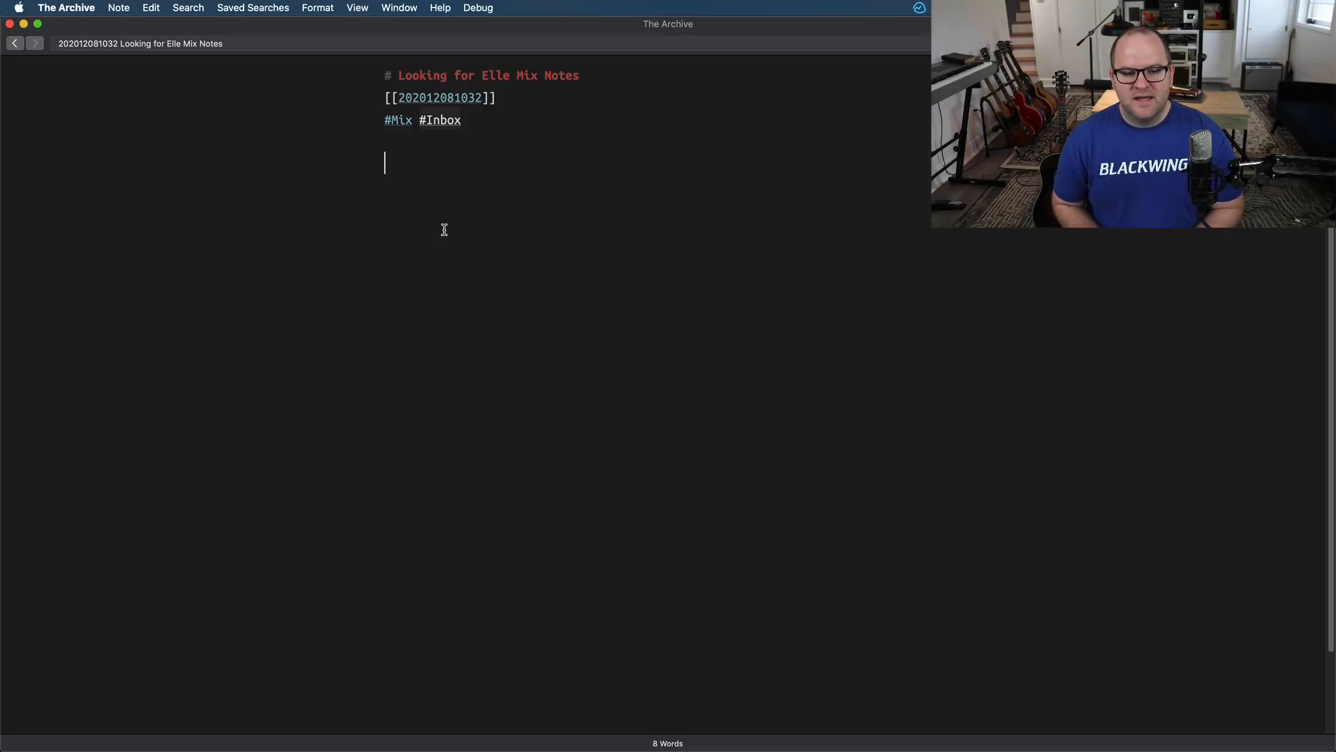
pyautogui.press('Return')
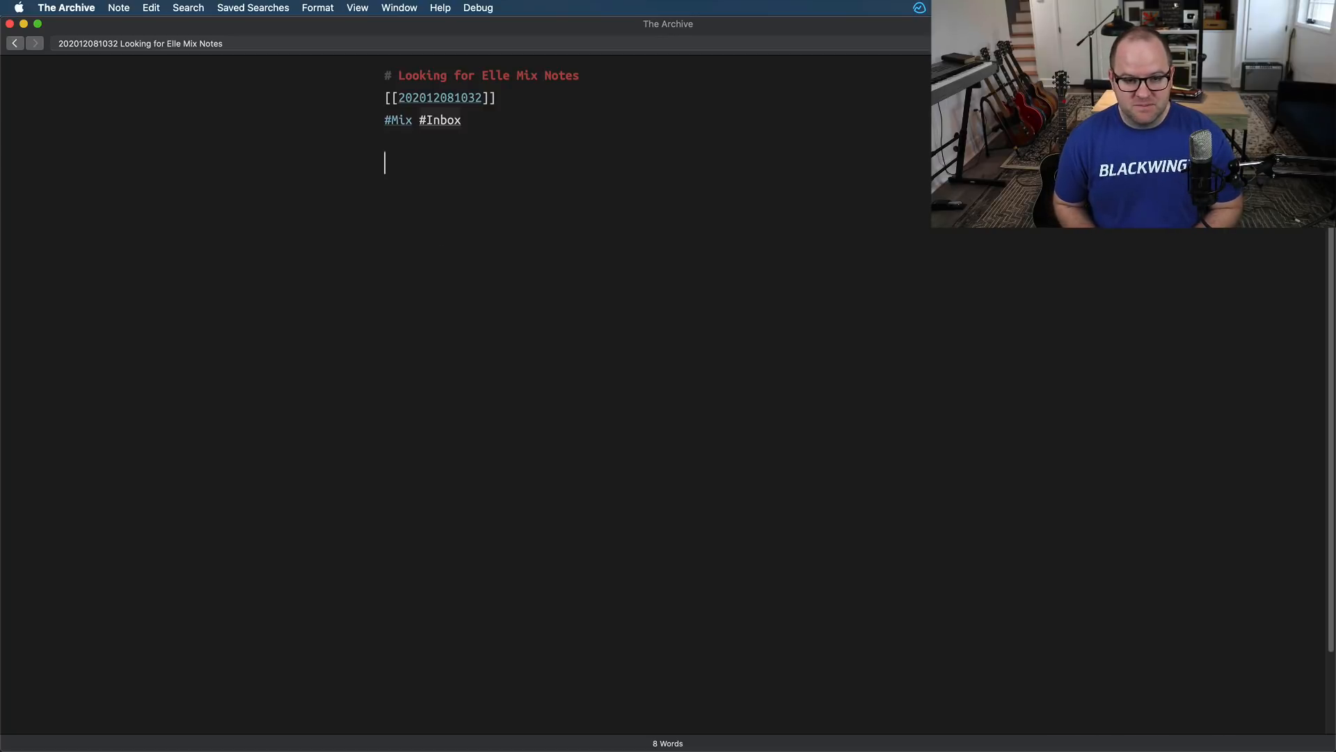
pyautogui.write('-')
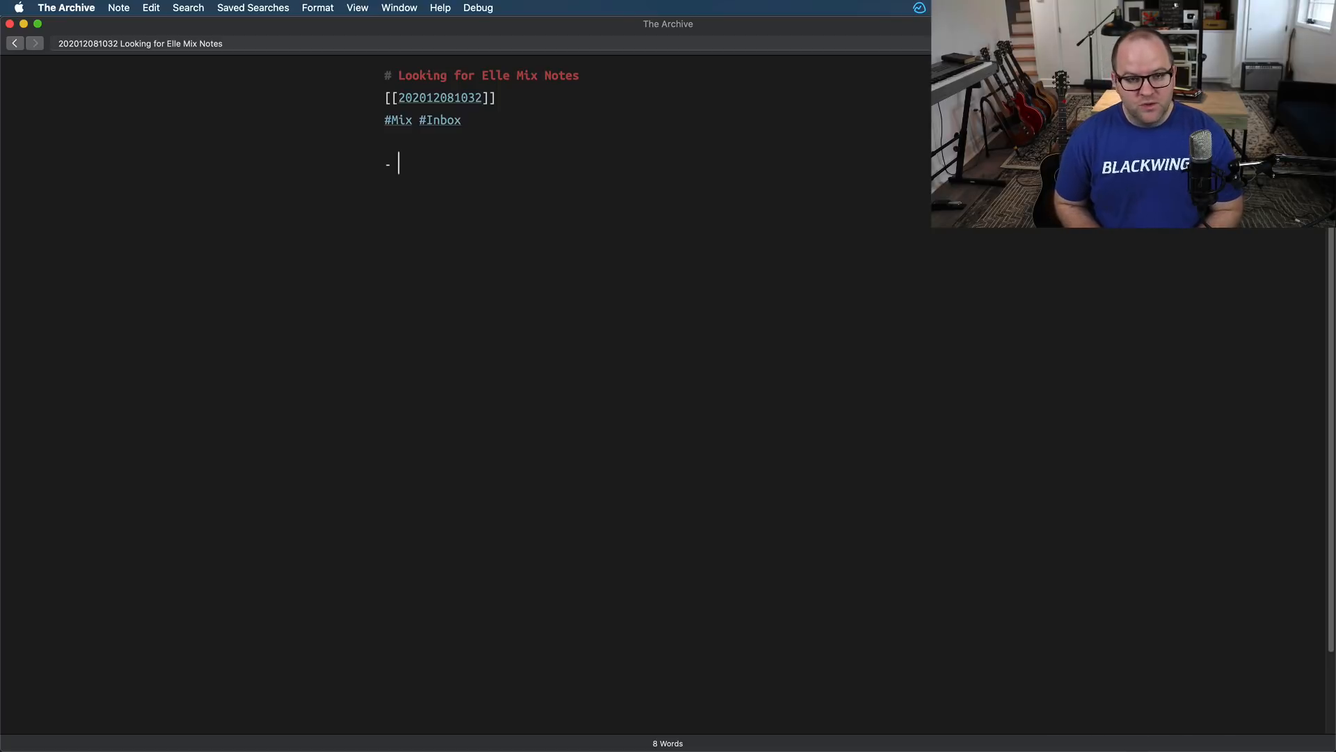
pyautogui.write('rule `1')
pyautogui.press('BackSpace')
pyautogui.press('BackSpace')
pyautogui.press('BackSpace')
pyautogui.press('BackSpace')
pyautogui.press('BackSpace')
pyautogui.press('BackSpace')
pyautogui.press('BackSpace')
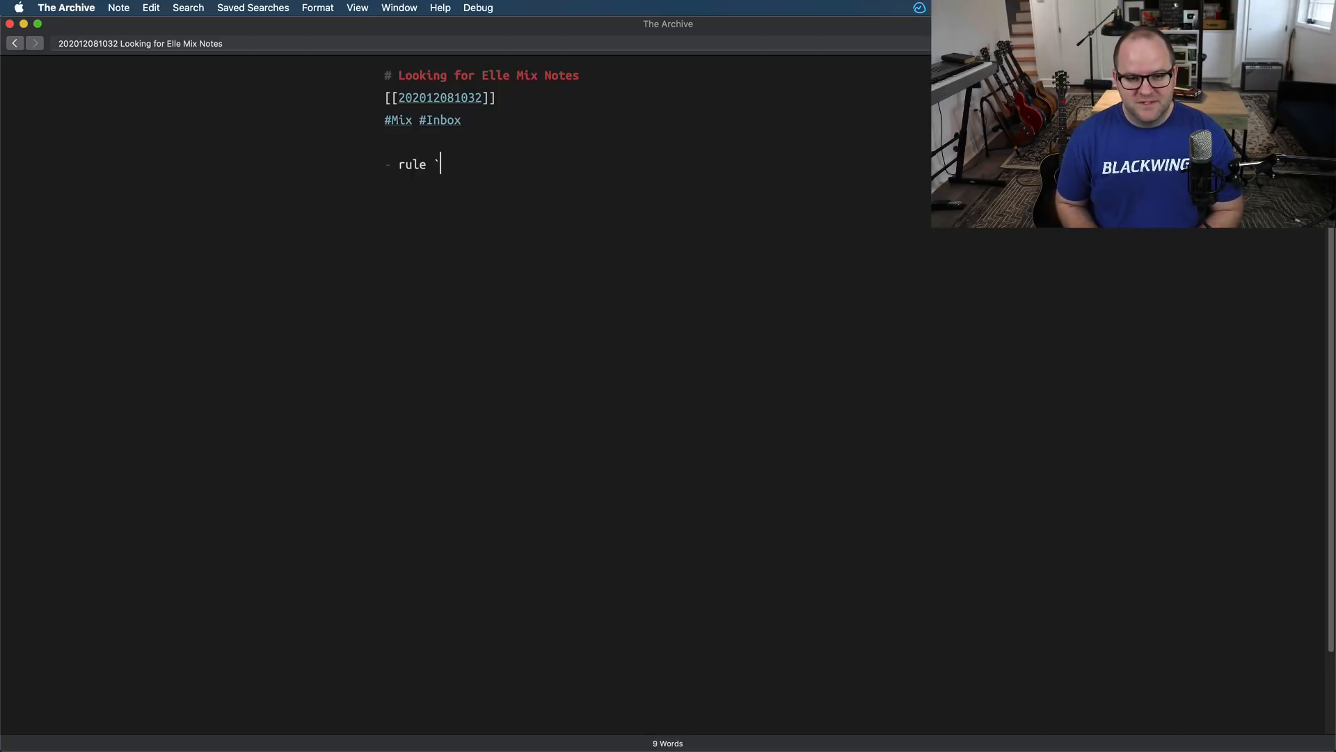
# Add the bullets "Rule 1 - Don't touch the mix" and "Rule 2 - Don't stop playback", leaving a blank line before a new empty bullet.
pyautogui.write('Rule 1 -')
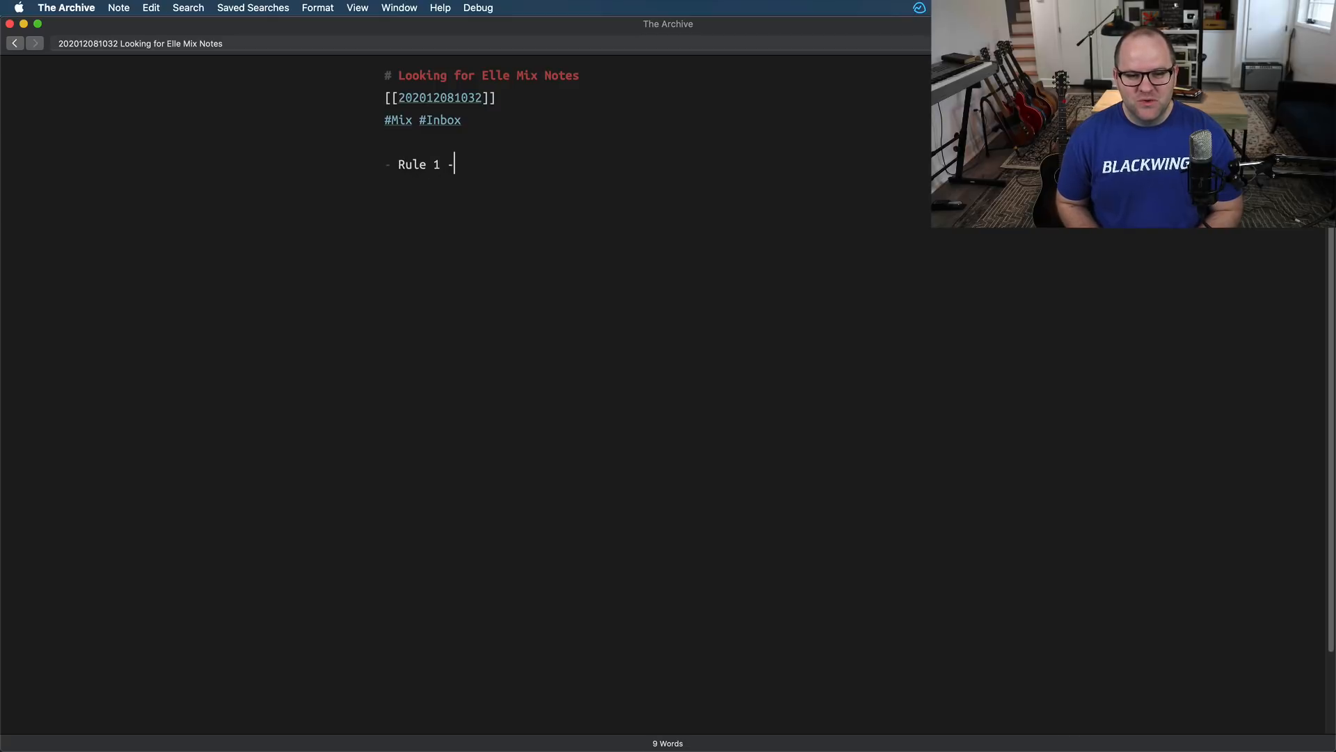
pyautogui.write(" Don't touch the mix")
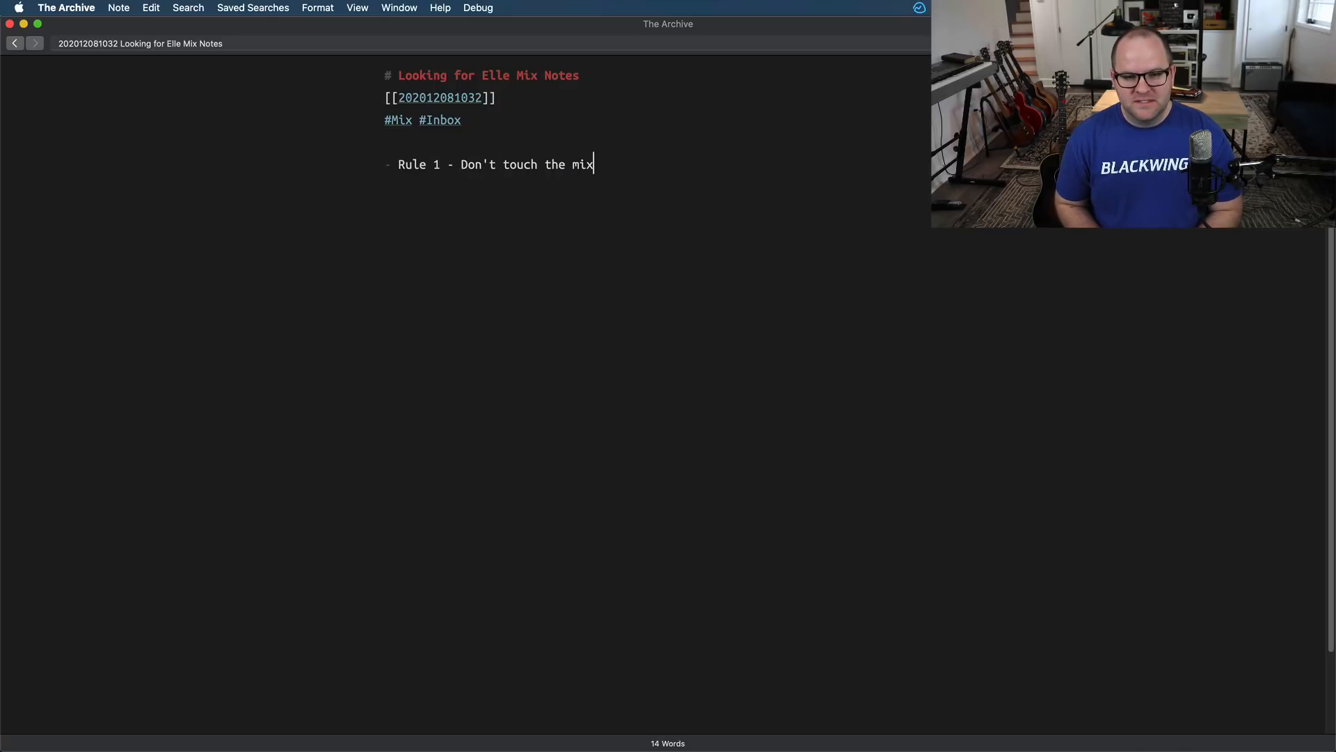
pyautogui.press('Return')
pyautogui.write('Rule 2')
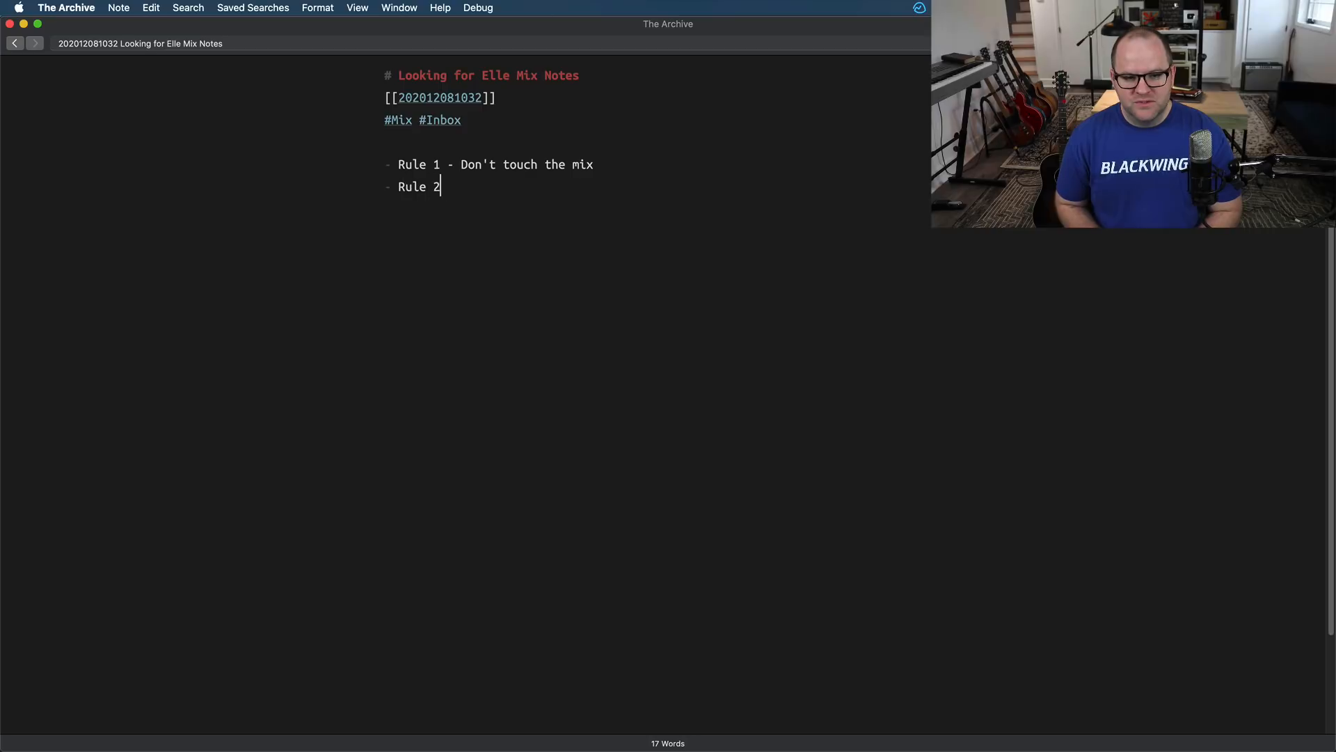
pyautogui.write(" - Don't stop playback")
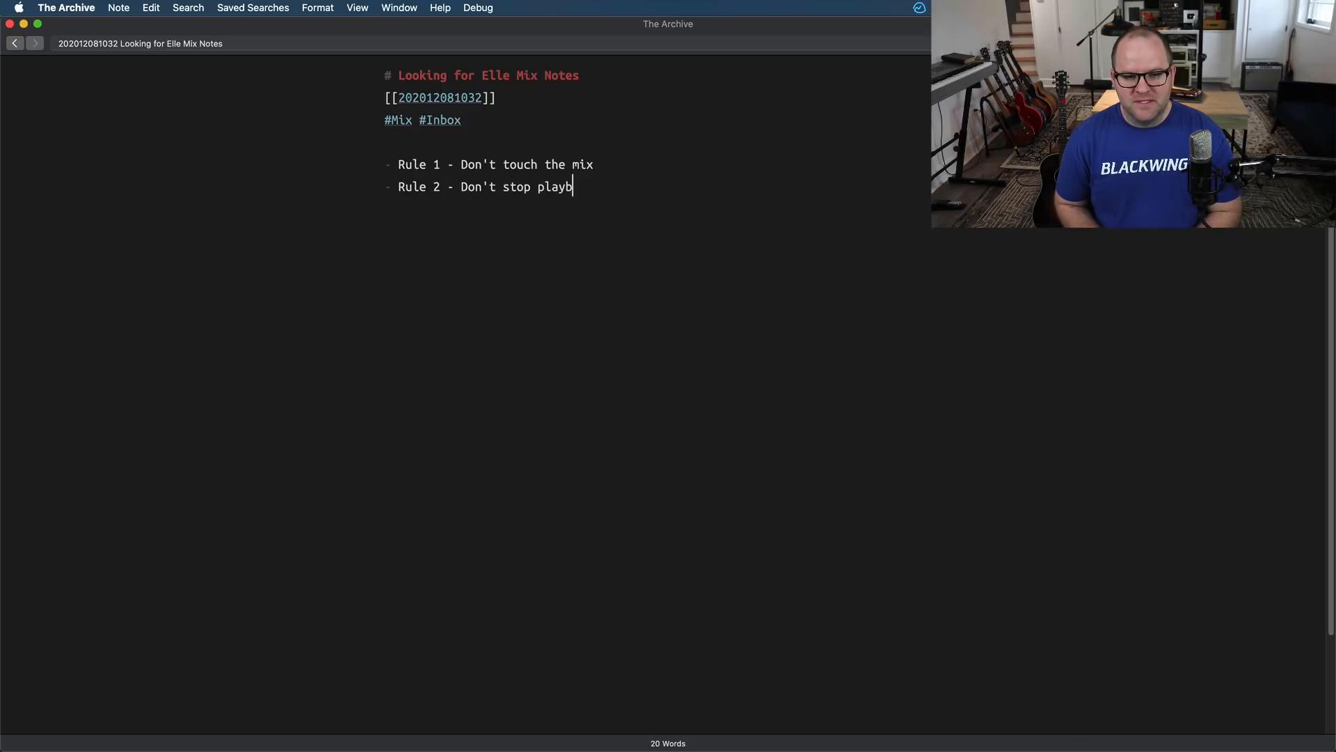
pyautogui.press('Return')
pyautogui.press('Return')
pyautogui.press('Return')
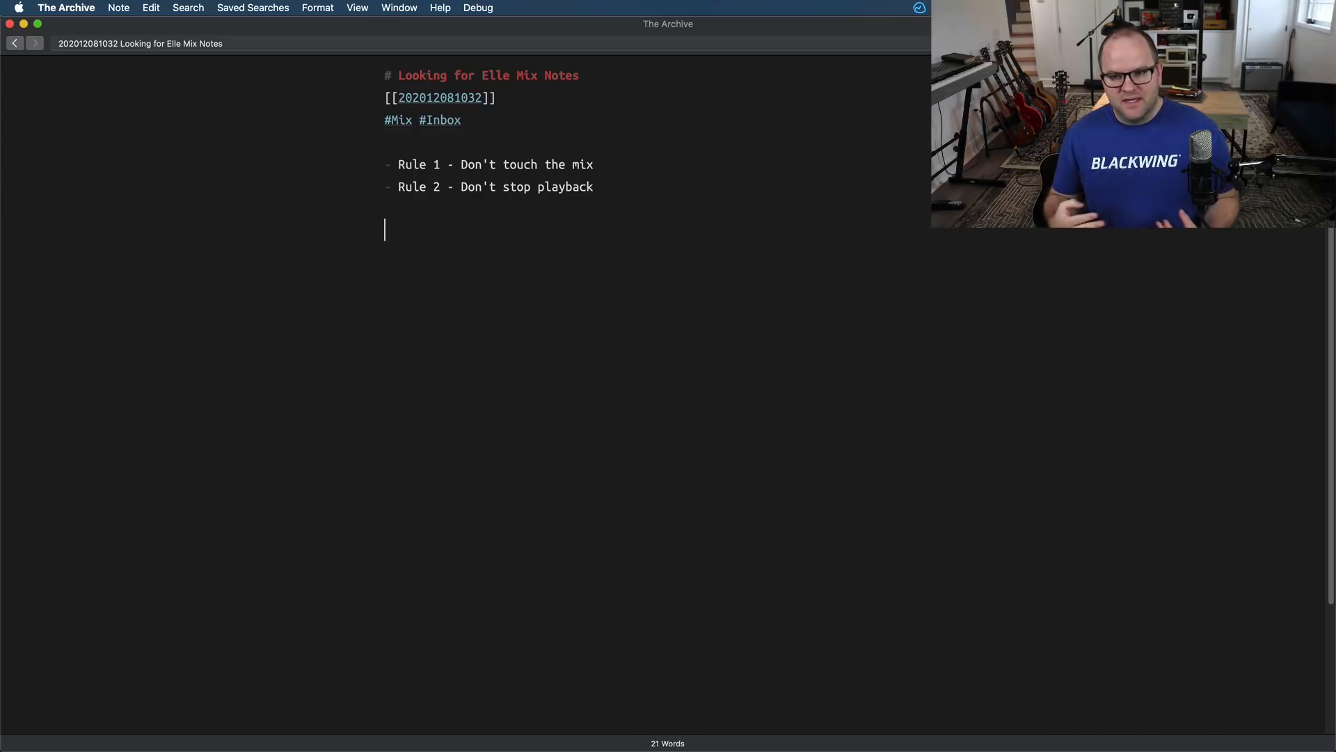
pyautogui.click(497, 228)
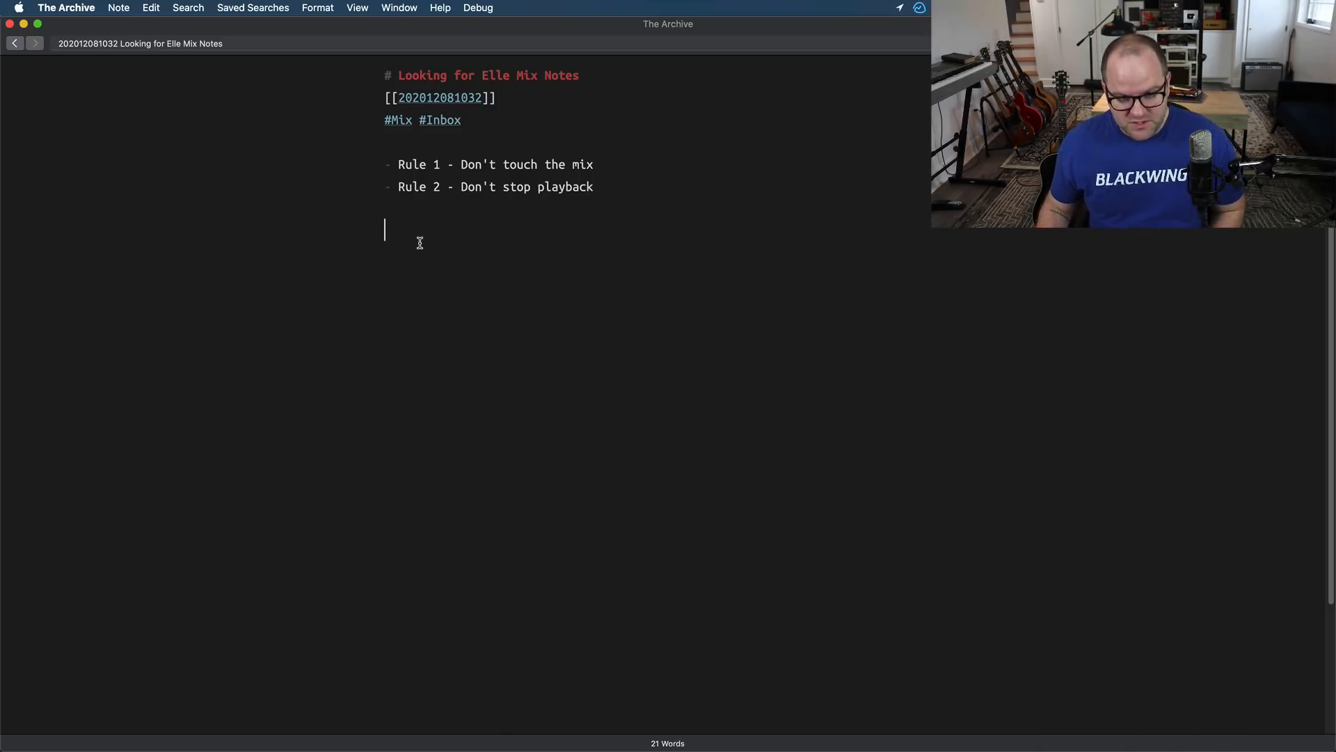
pyautogui.write('-')
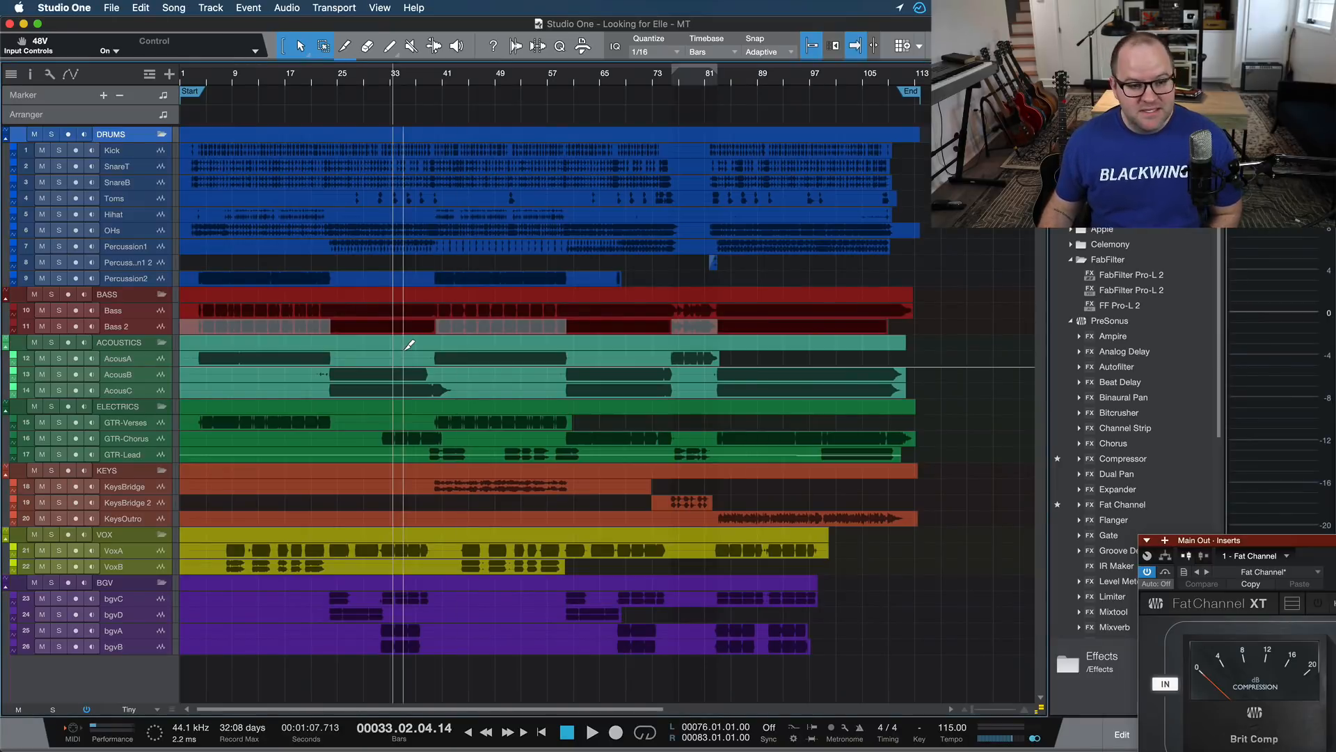
# Switch to Studio One and return the playhead to the song's start, with the opening sections enlarged on the timeline.
pyautogui.press('Home')
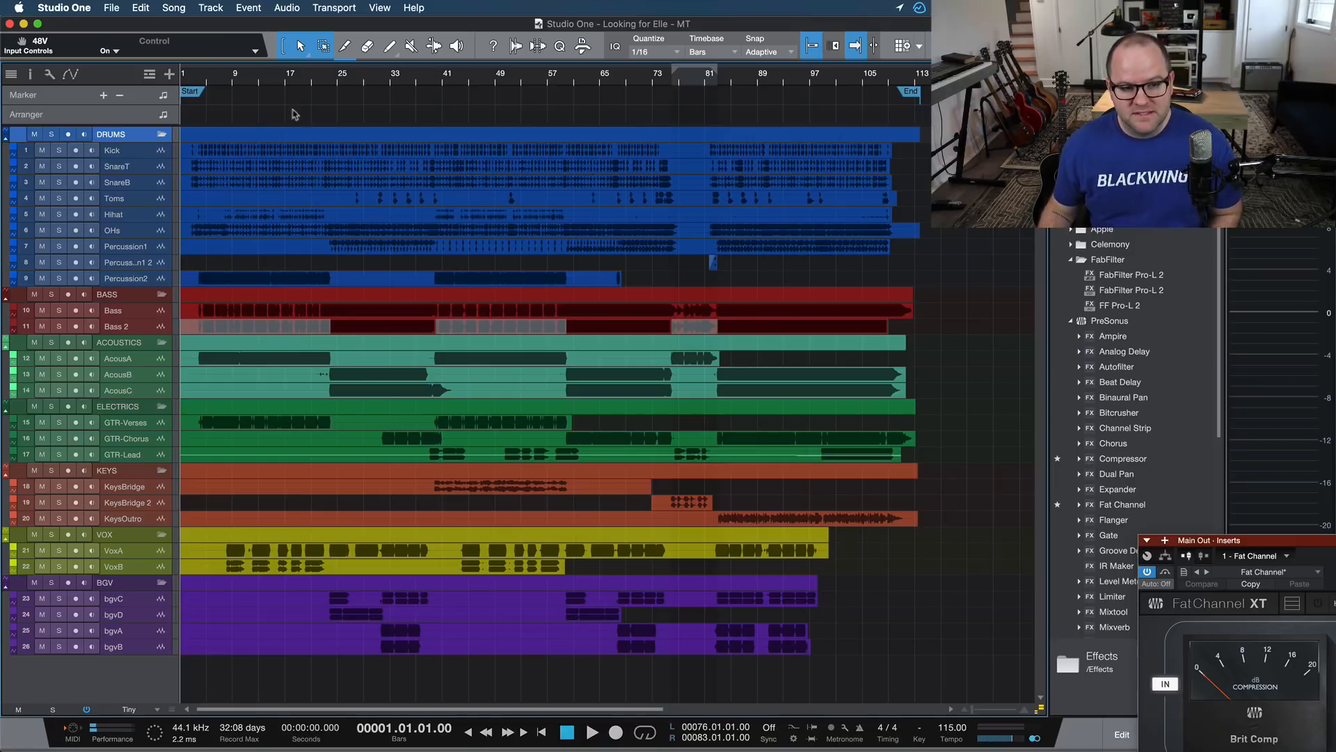
pyautogui.scroll(5, 304, 138)
pyautogui.hscroll(-3, 304, 137)
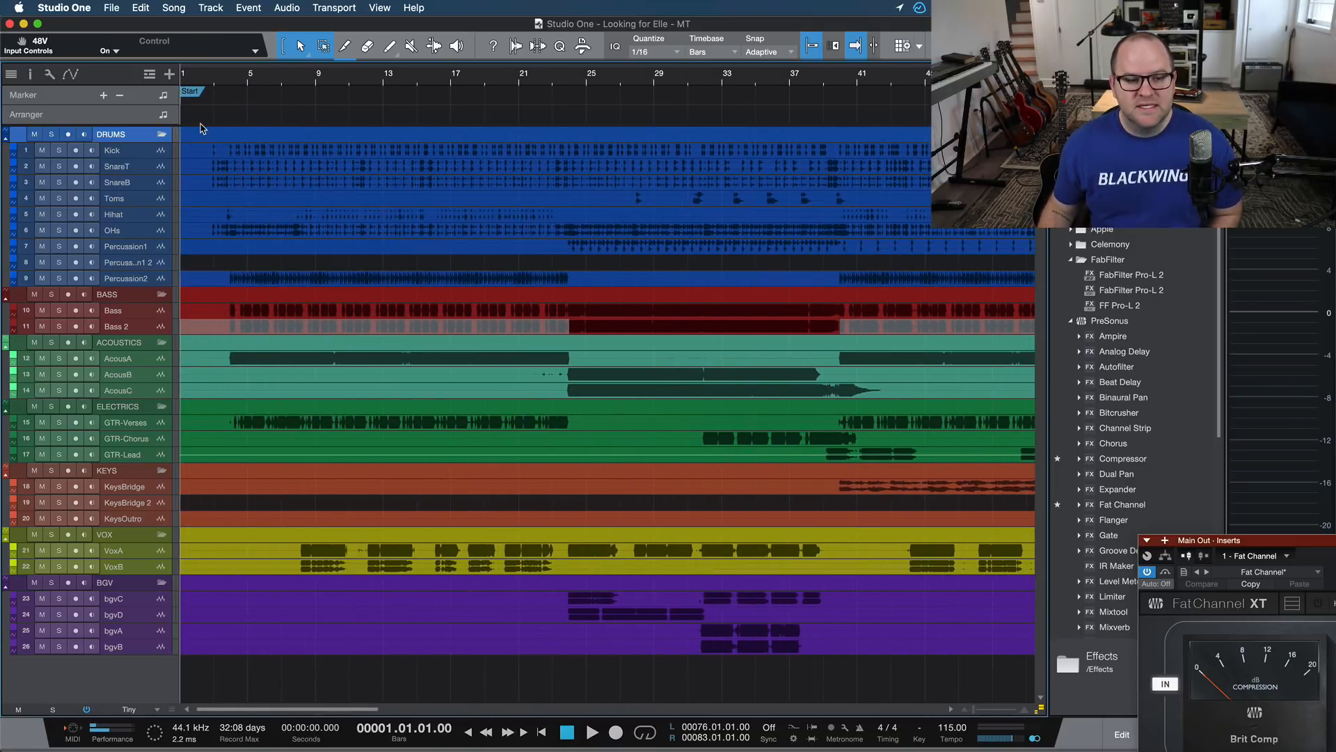
# Switch to The Archive and shrink and reposition its window so the Studio One timeline ruler and tracks stay in view.
pyautogui.press('super+Tab')
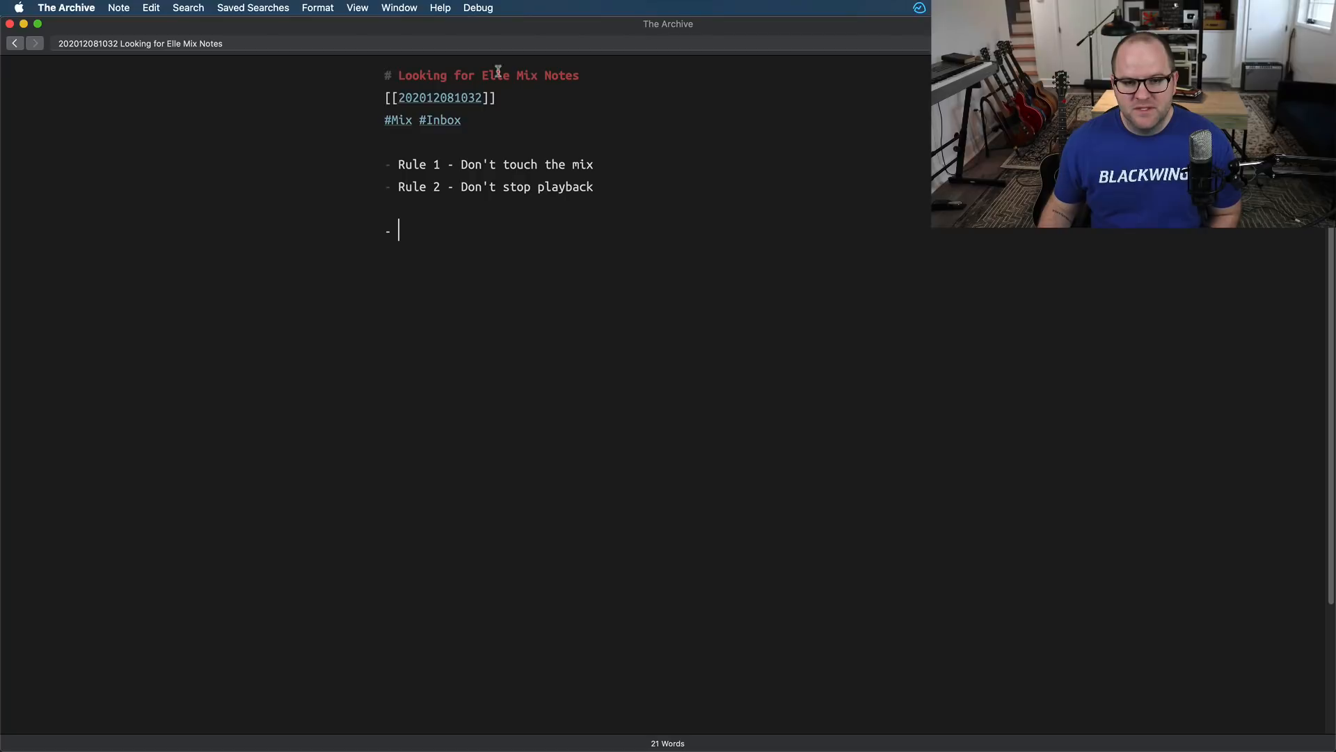
pyautogui.moveTo(533, 18); pyautogui.dragTo(538, 147)
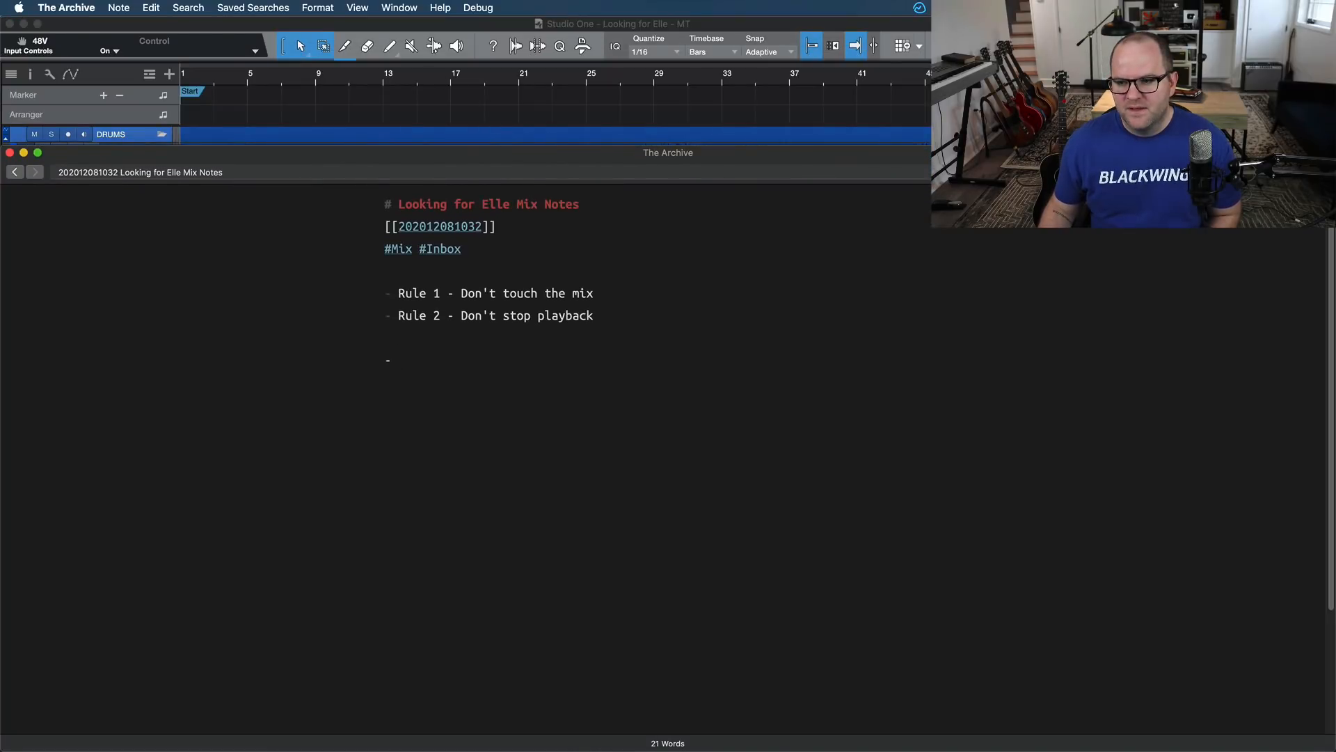
pyautogui.moveTo(931, 146); pyautogui.dragTo(613, 214)
pyautogui.moveTo(427, 222); pyautogui.dragTo(605, 201)
# Enlarge the note's text for easier reading and bring the empty bullet into view.
pyautogui.press('super+plus')
pyautogui.press('super+plus')
pyautogui.press('super+plus')
pyautogui.press('super+plus')
pyautogui.press('super+plus')
pyautogui.press('super+plus')
pyautogui.press('super+plus')
pyautogui.press('super+plus')
pyautogui.press('super+plus')
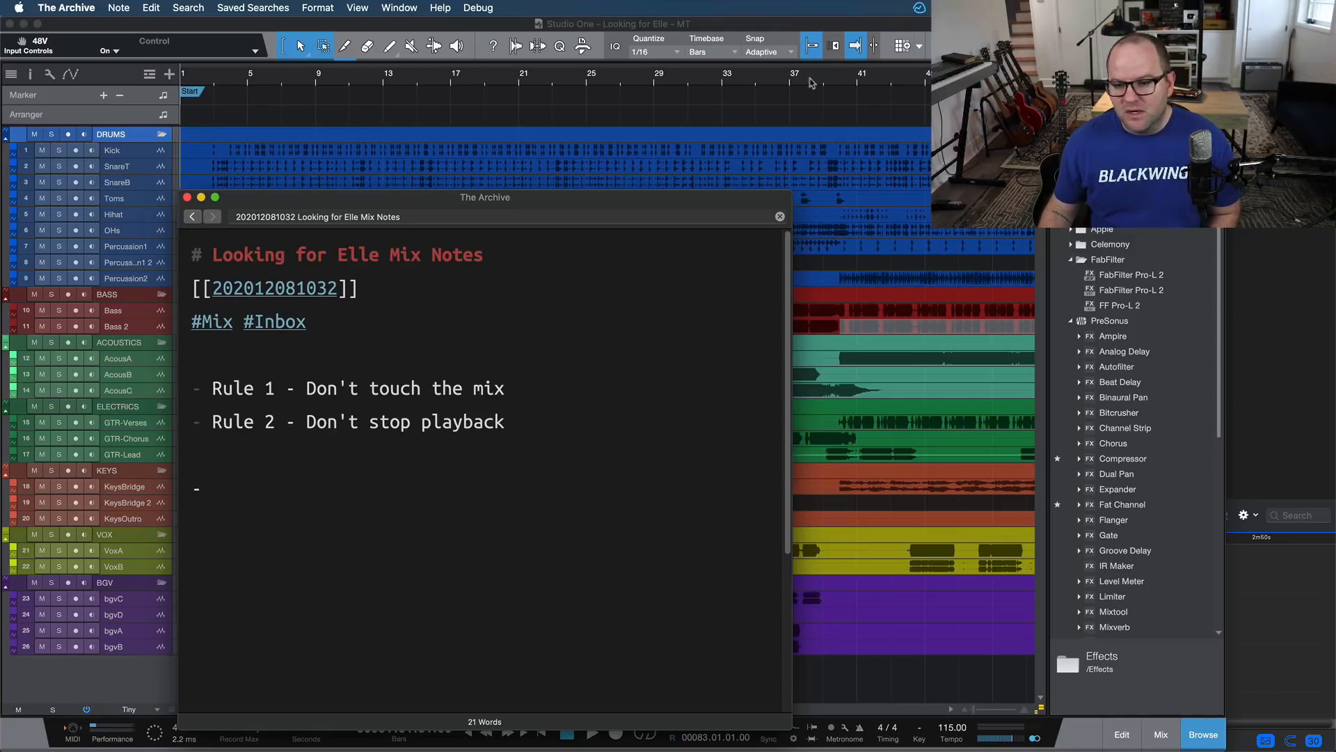
pyautogui.scroll(-3, 378, 451)
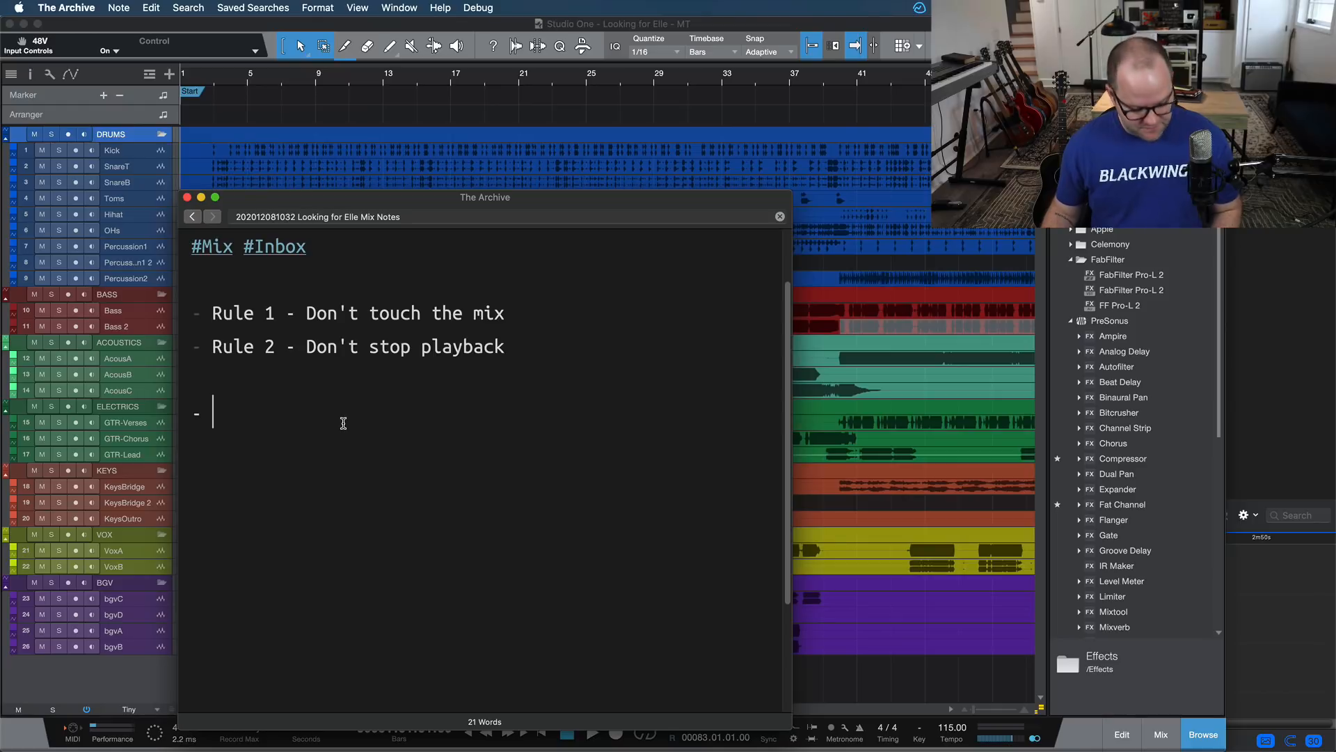
# Play the song from the beginning, pausing once near bar 3 before resuming playback.
pyautogui.press('space')
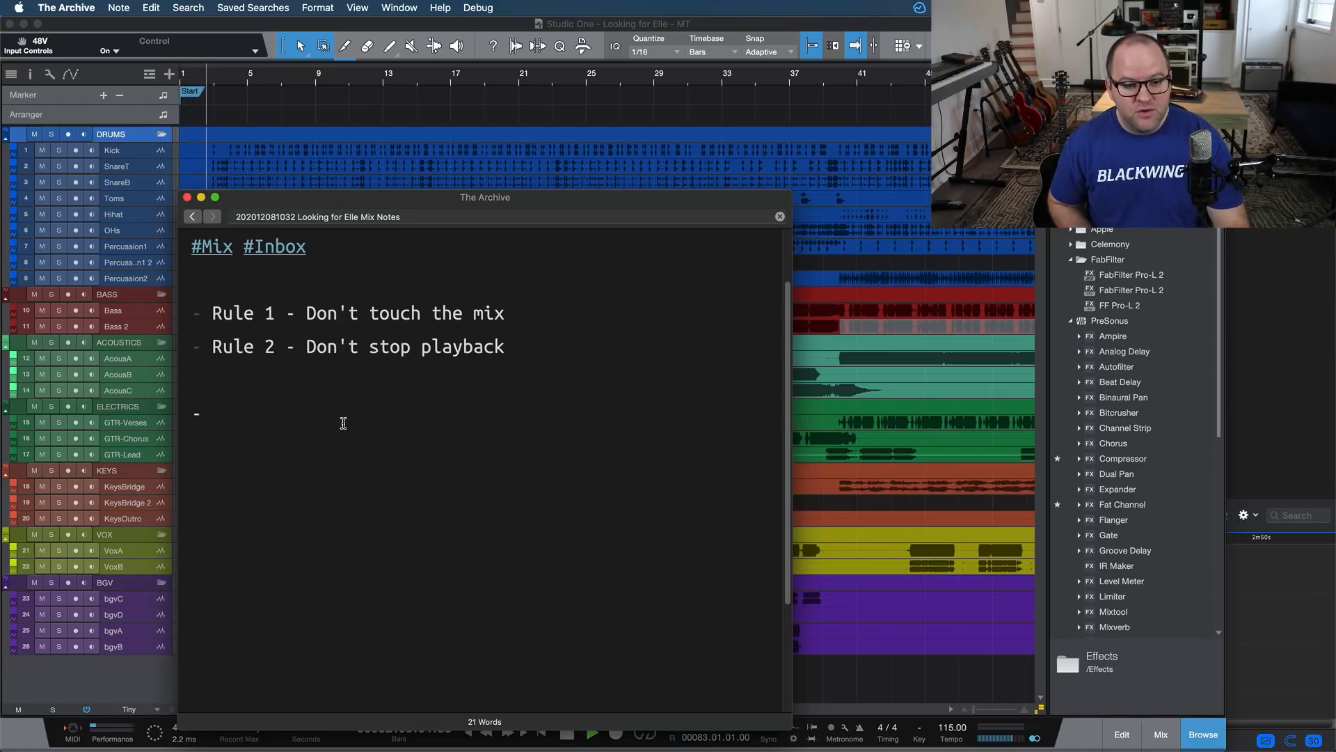
pyautogui.press('space')
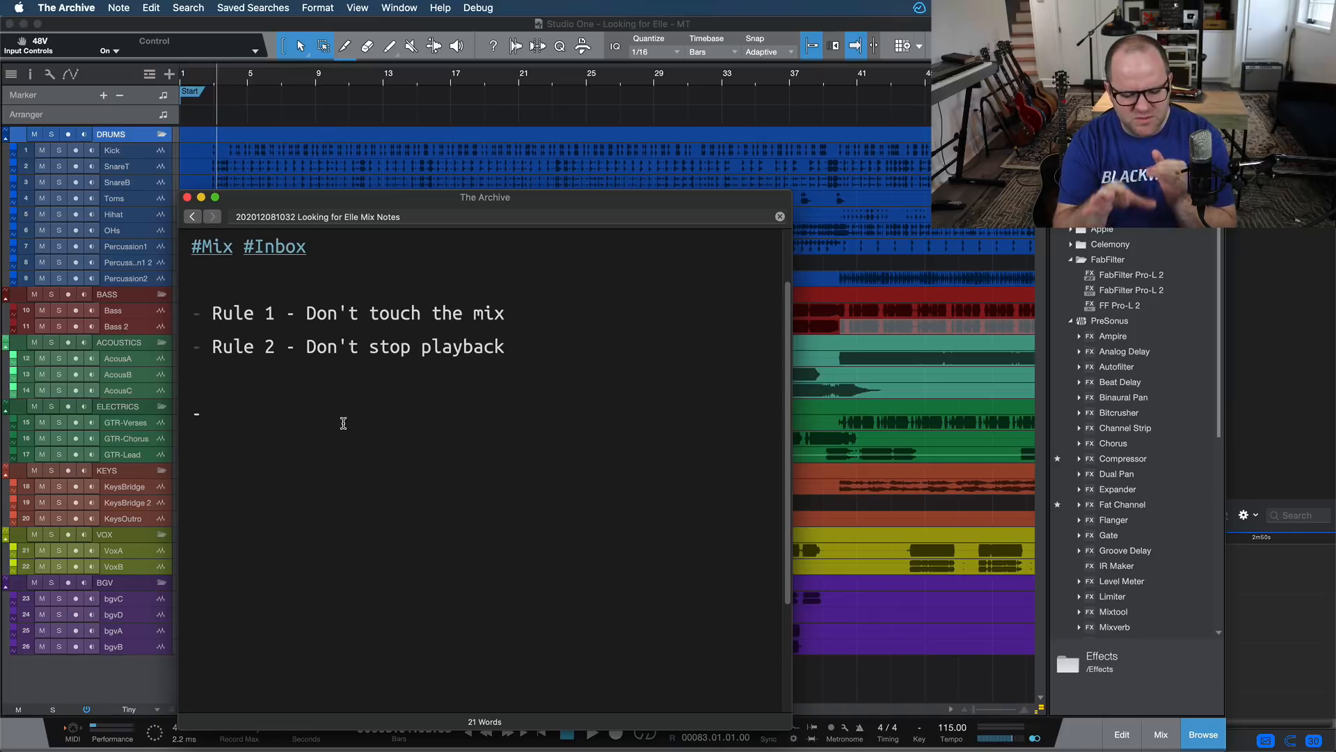
pyautogui.press('space')
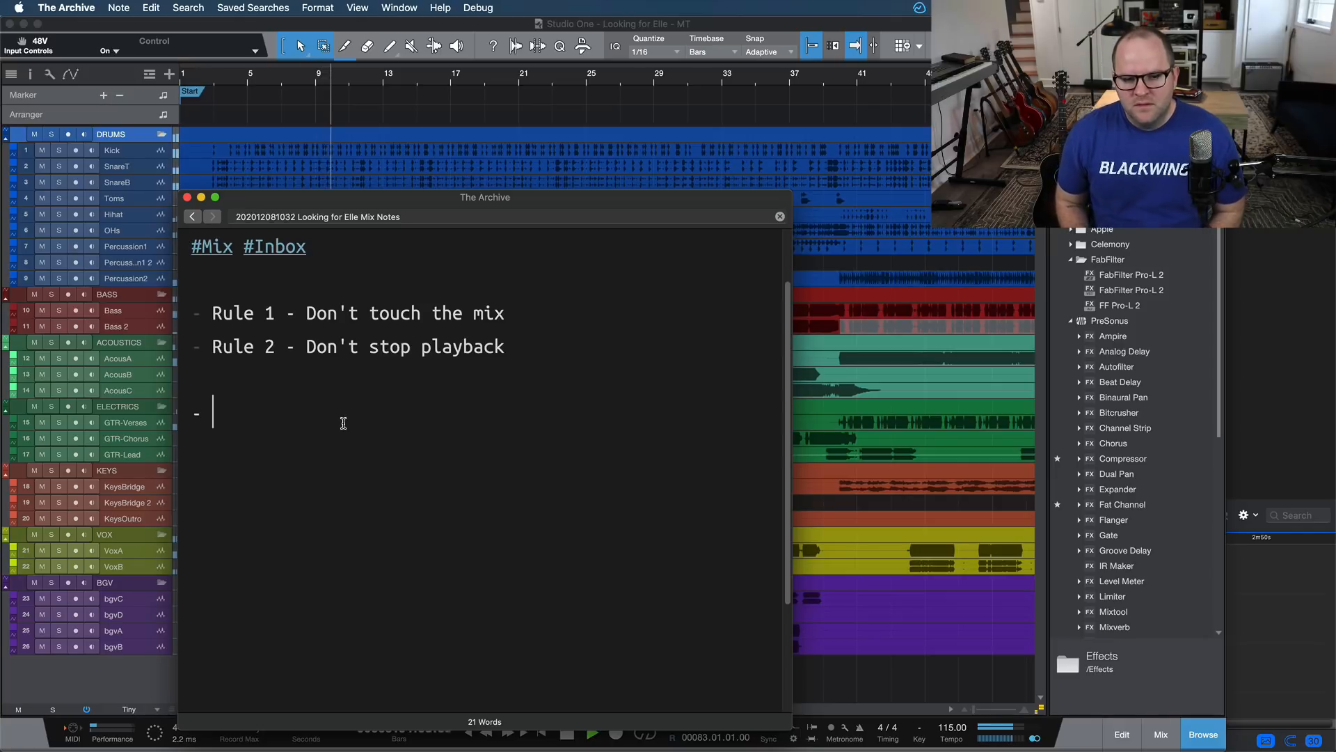
# Write the mix note "R Electric softer intro/v1" in the empty bullet while the song plays.
pyautogui.write('R Electroic')
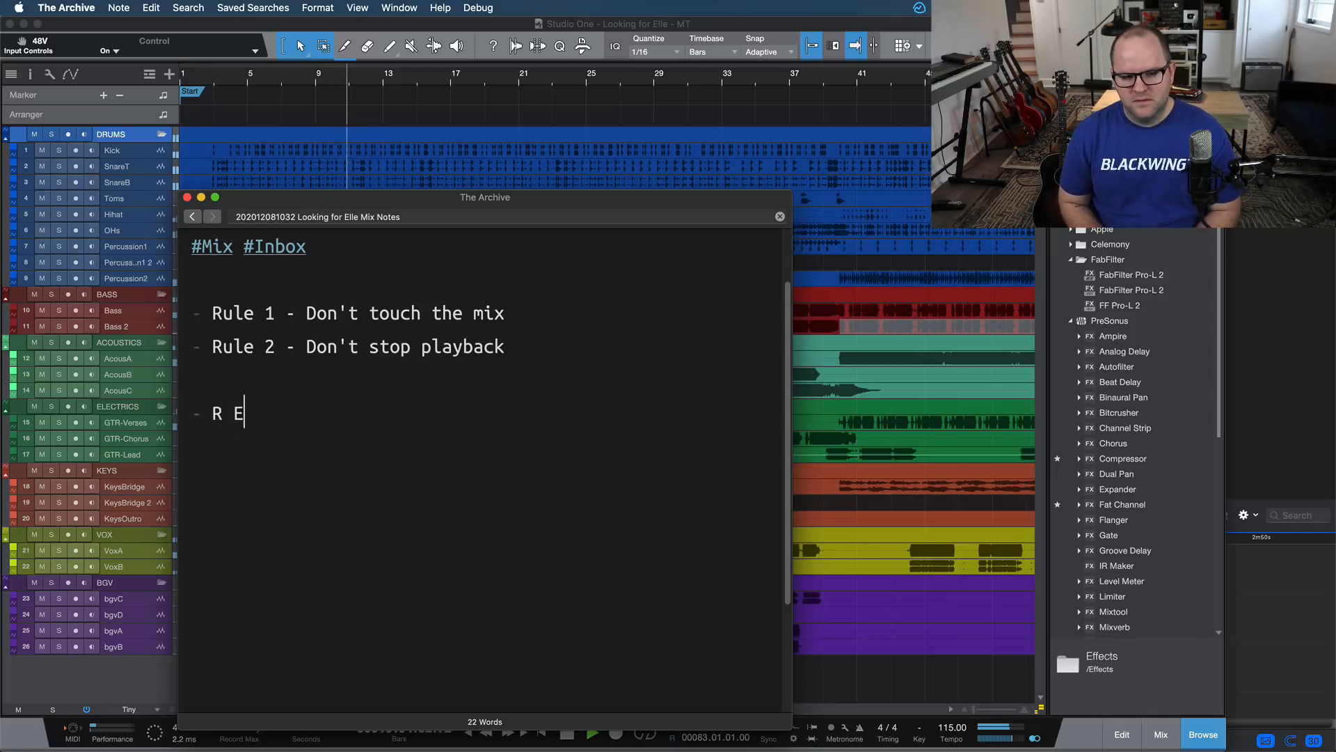
pyautogui.press('BackSpace')
pyautogui.press('BackSpace')
pyautogui.press('BackSpace')
pyautogui.write('ic s')
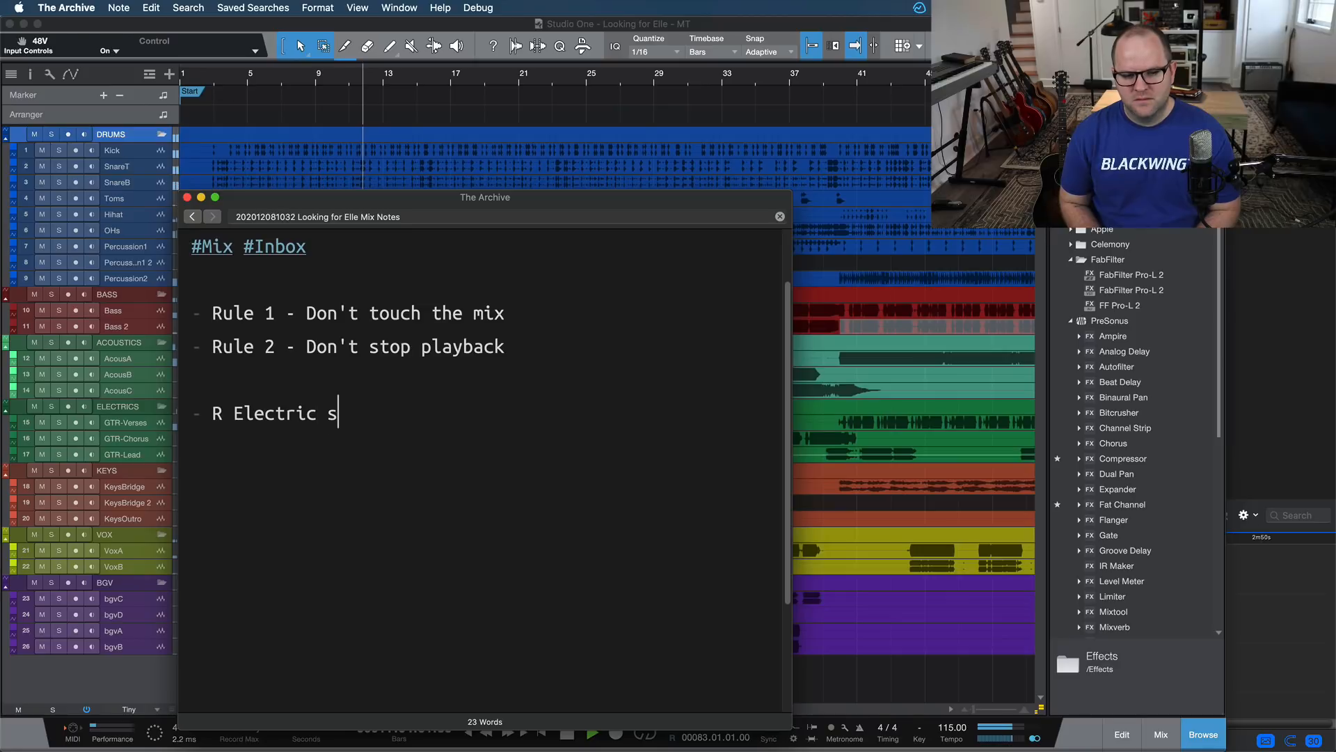
pyautogui.write('ofter intro/v1')
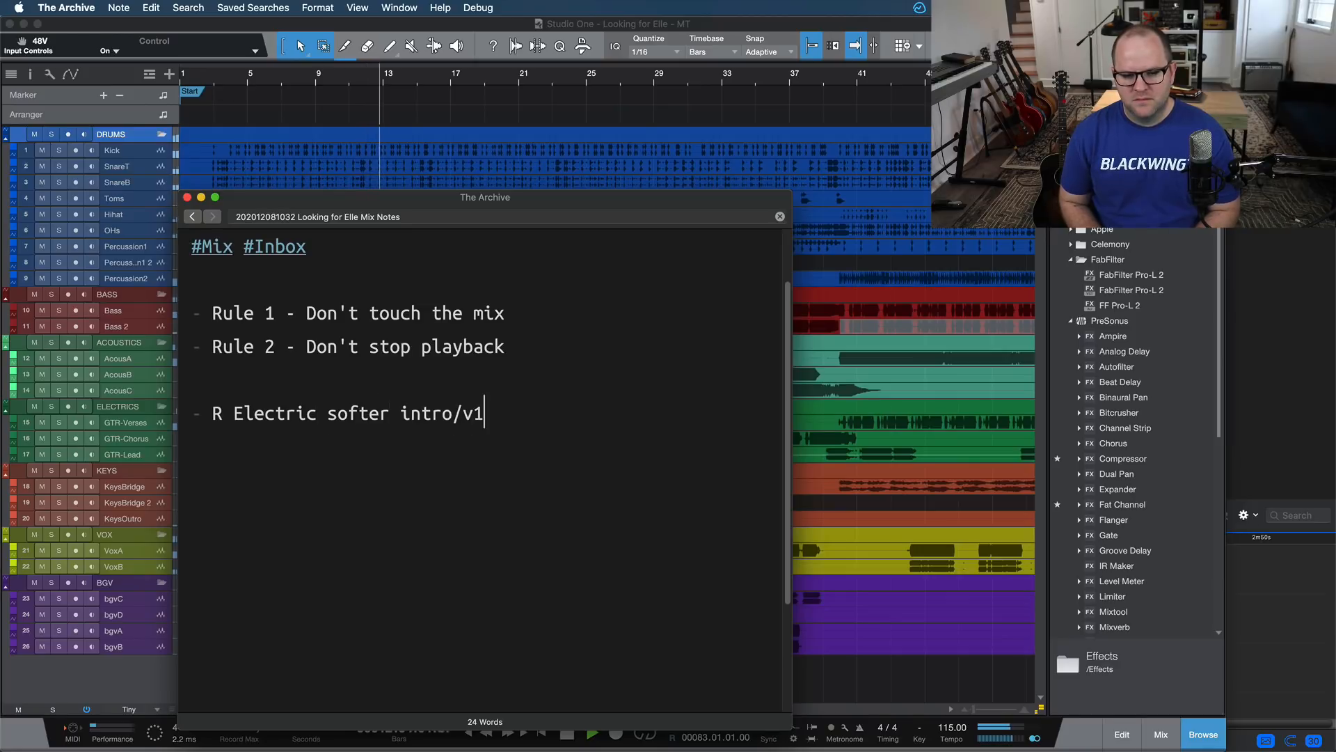
pyautogui.press('Return')
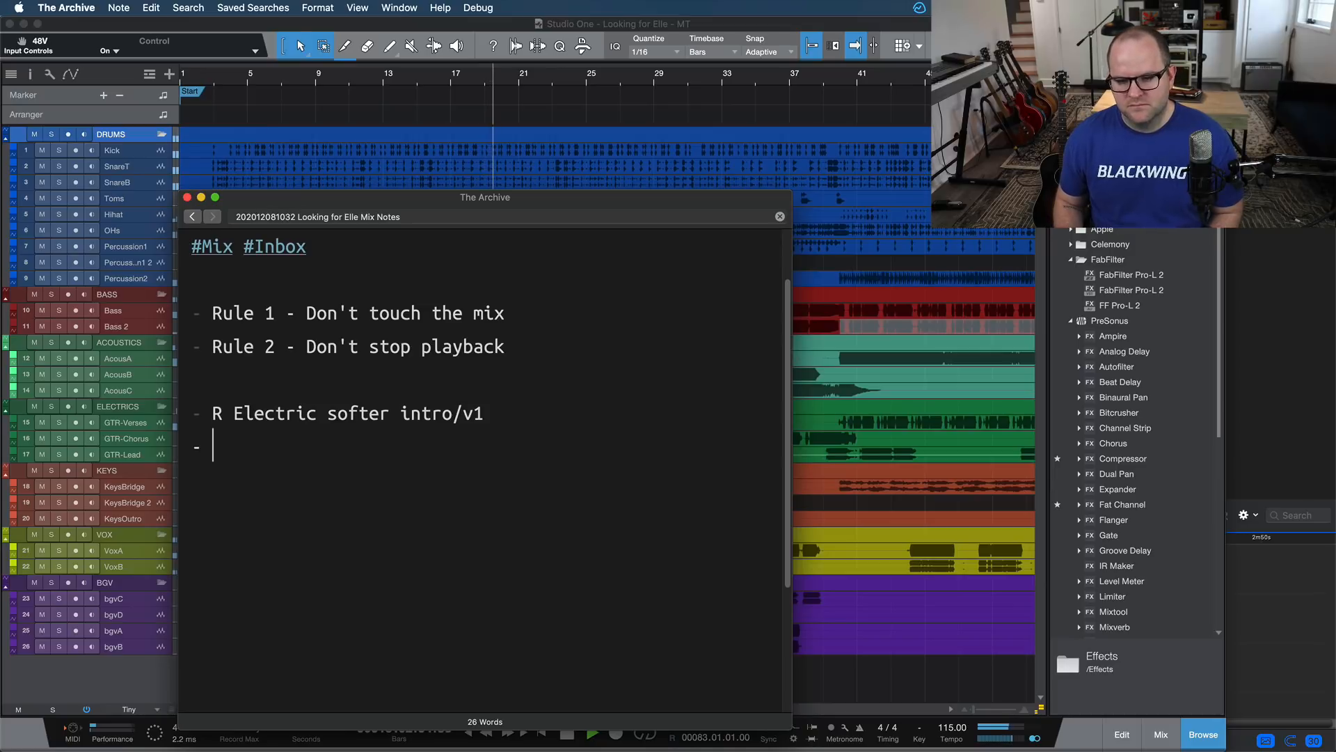
# Add the mix note "Check Vox MindSSSSS @ bar 19" as the second listening bullet.
pyautogui.write('Check')
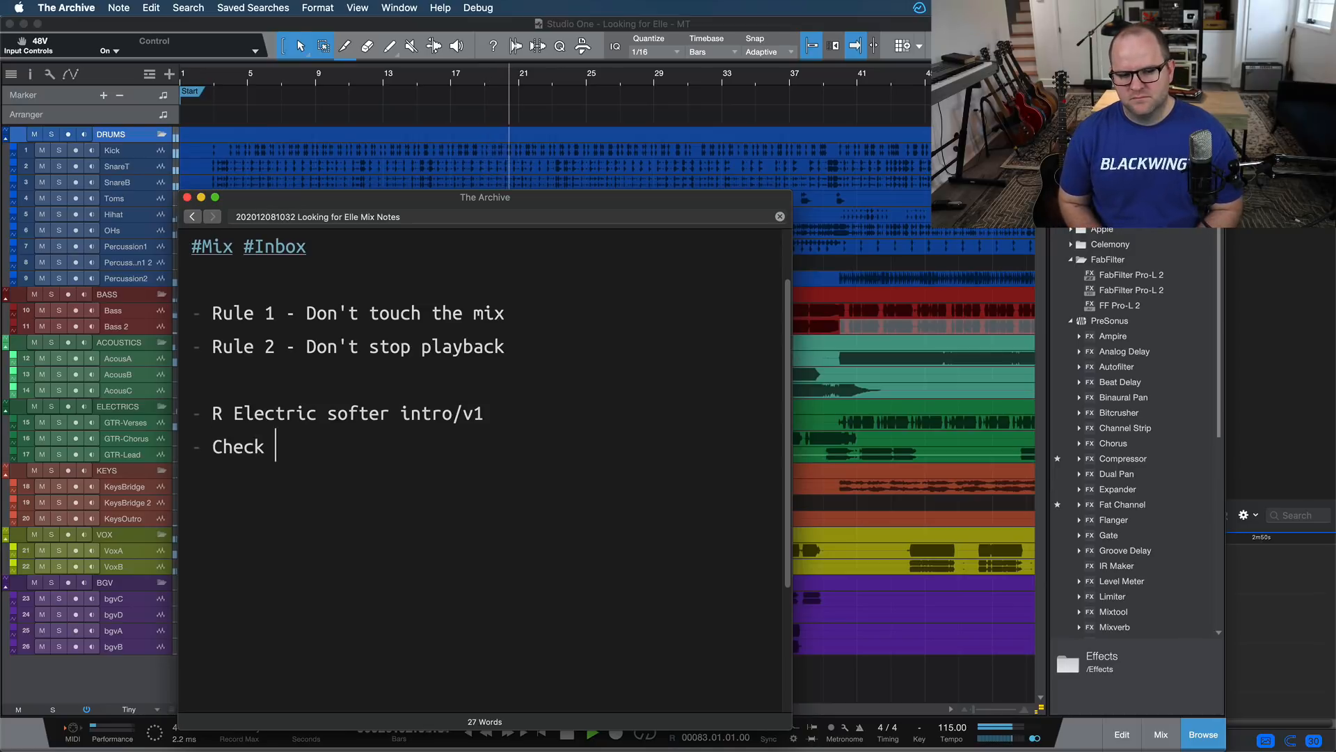
pyautogui.write(' Vo')
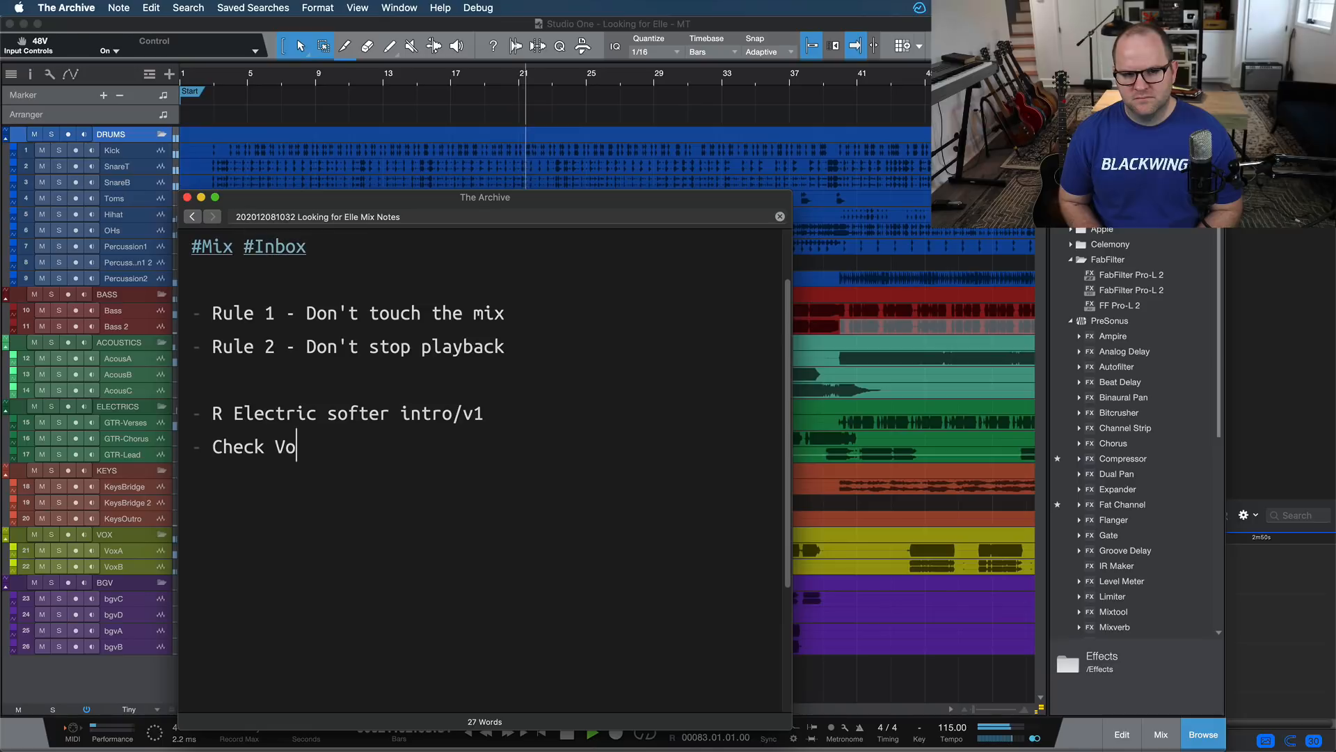
pyautogui.write('x MindSSSSS @ bar 198')
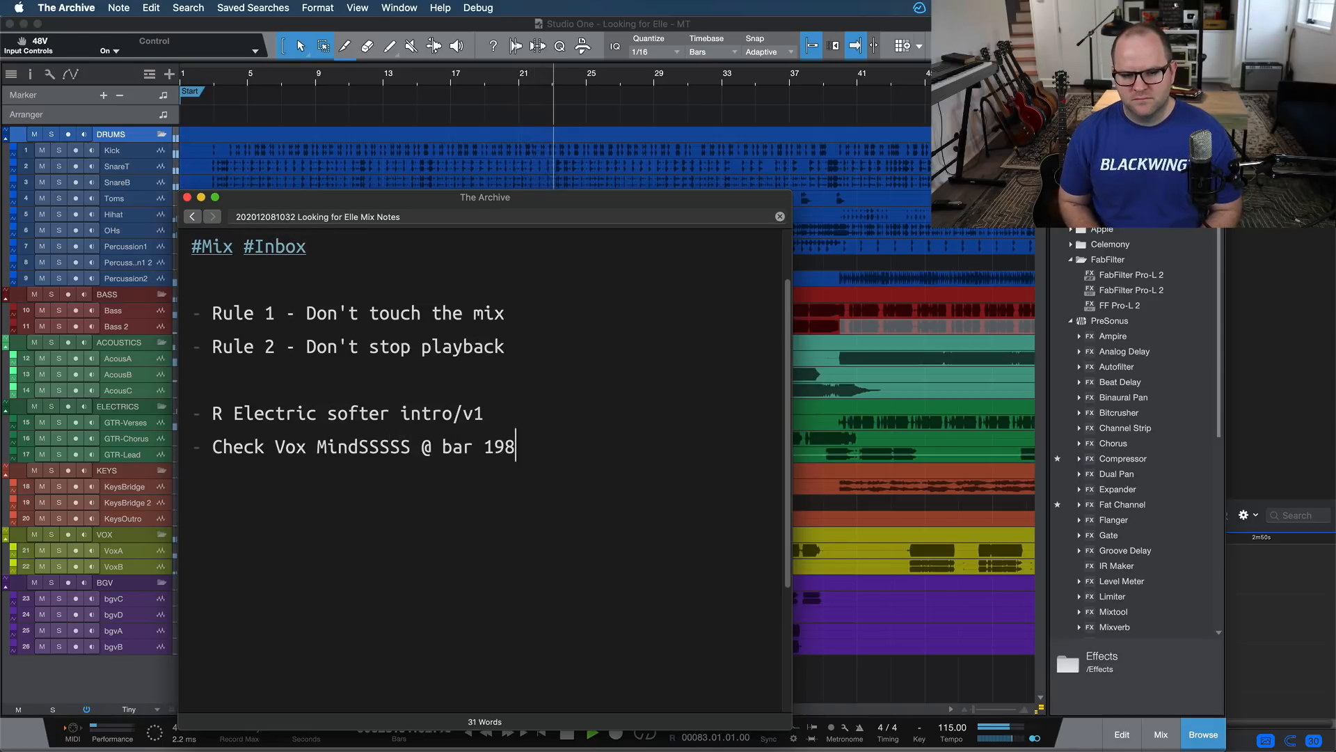
pyautogui.press('BackSpace')
pyautogui.press('Return')
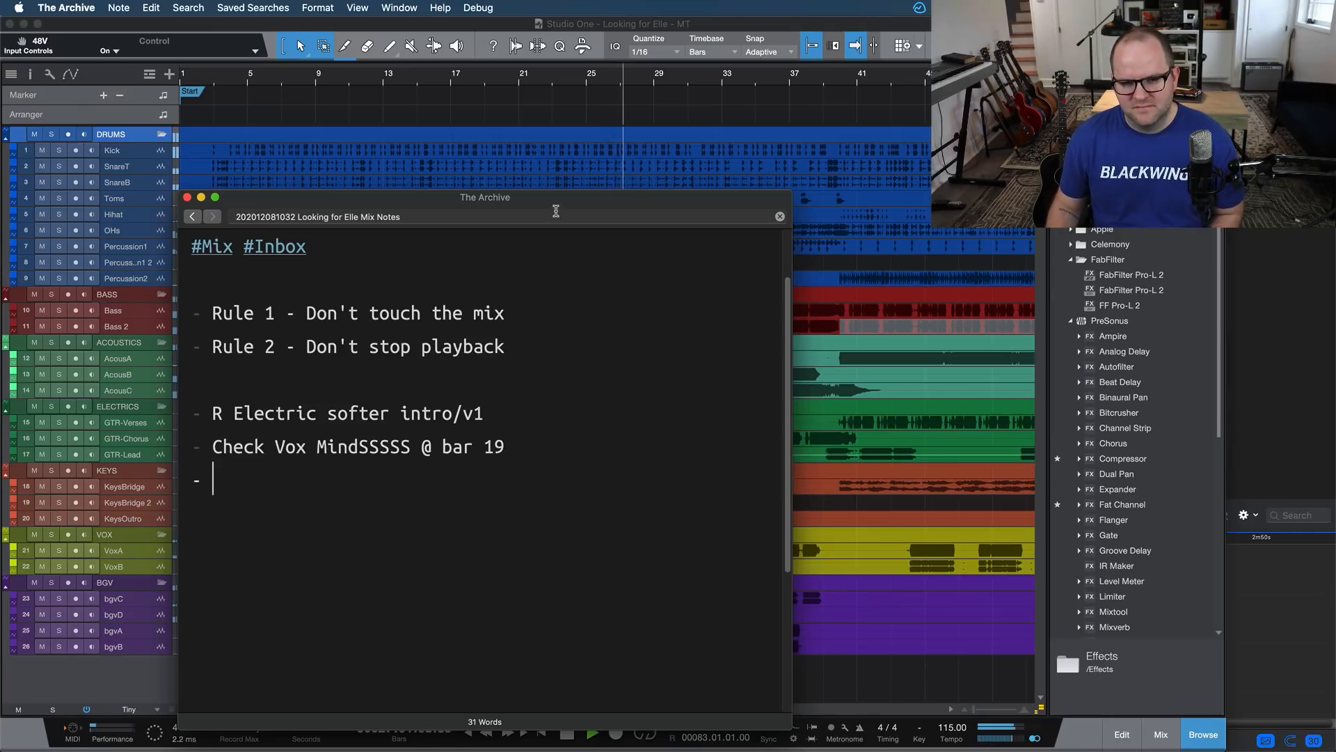
# Move the note window to uncover more of the arrangement and add the mix note "Riff @ 40 up...less verb?" as the third listening bullet.
pyautogui.moveTo(555, 200); pyautogui.dragTo(410, 165)
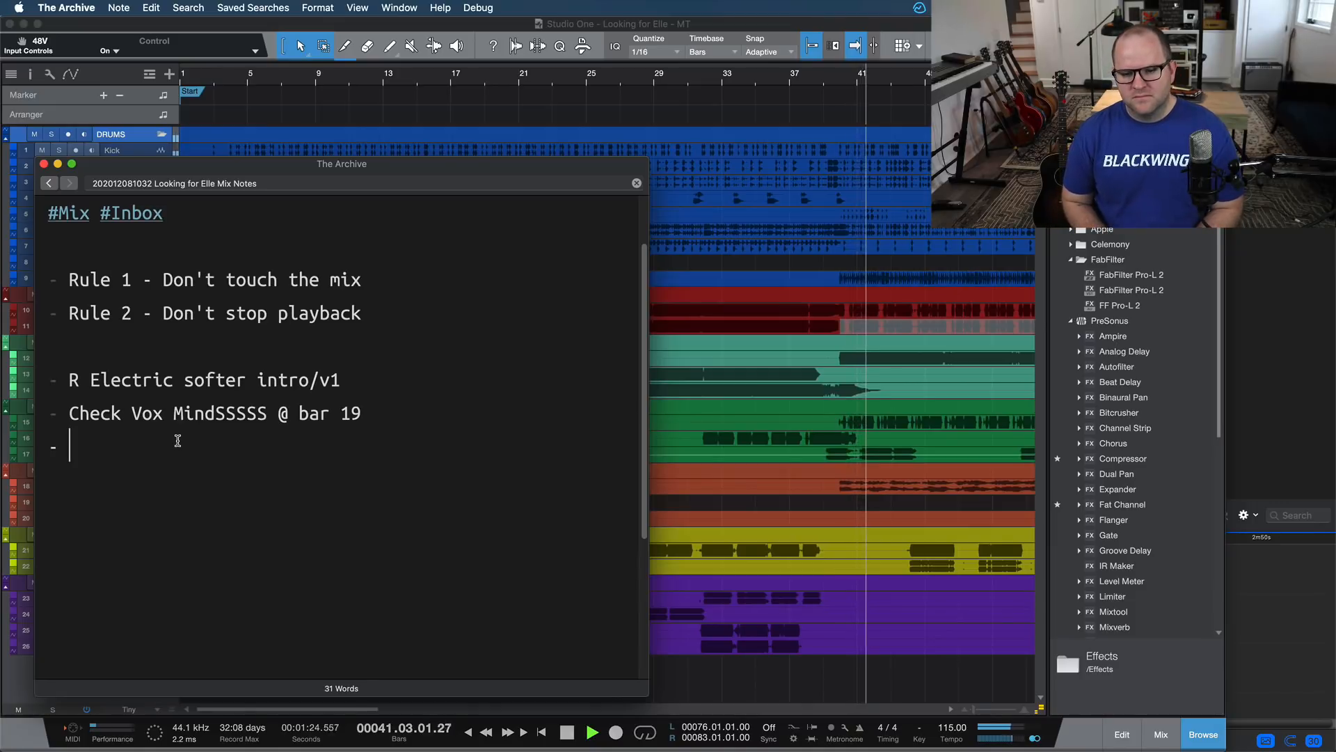
pyautogui.write('Riff @')
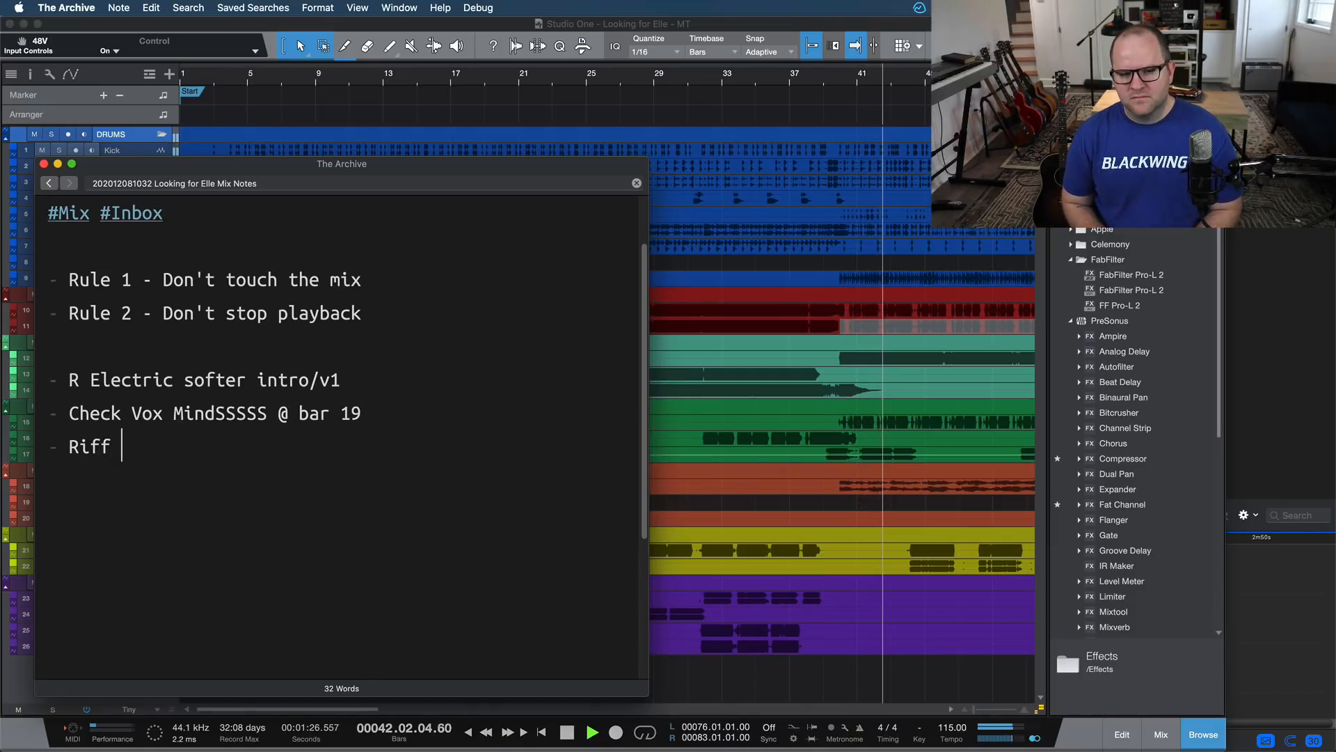
pyautogui.write('up')
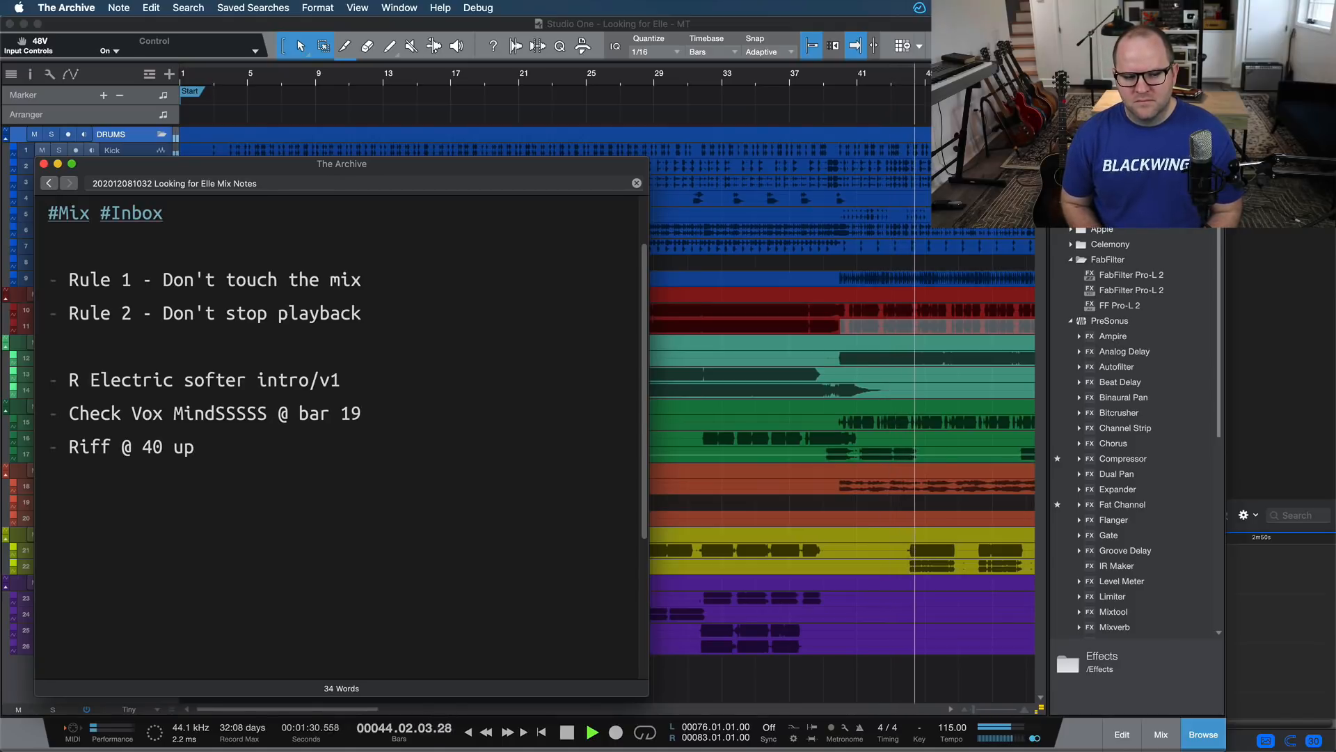
pyautogui.write('...less ve')
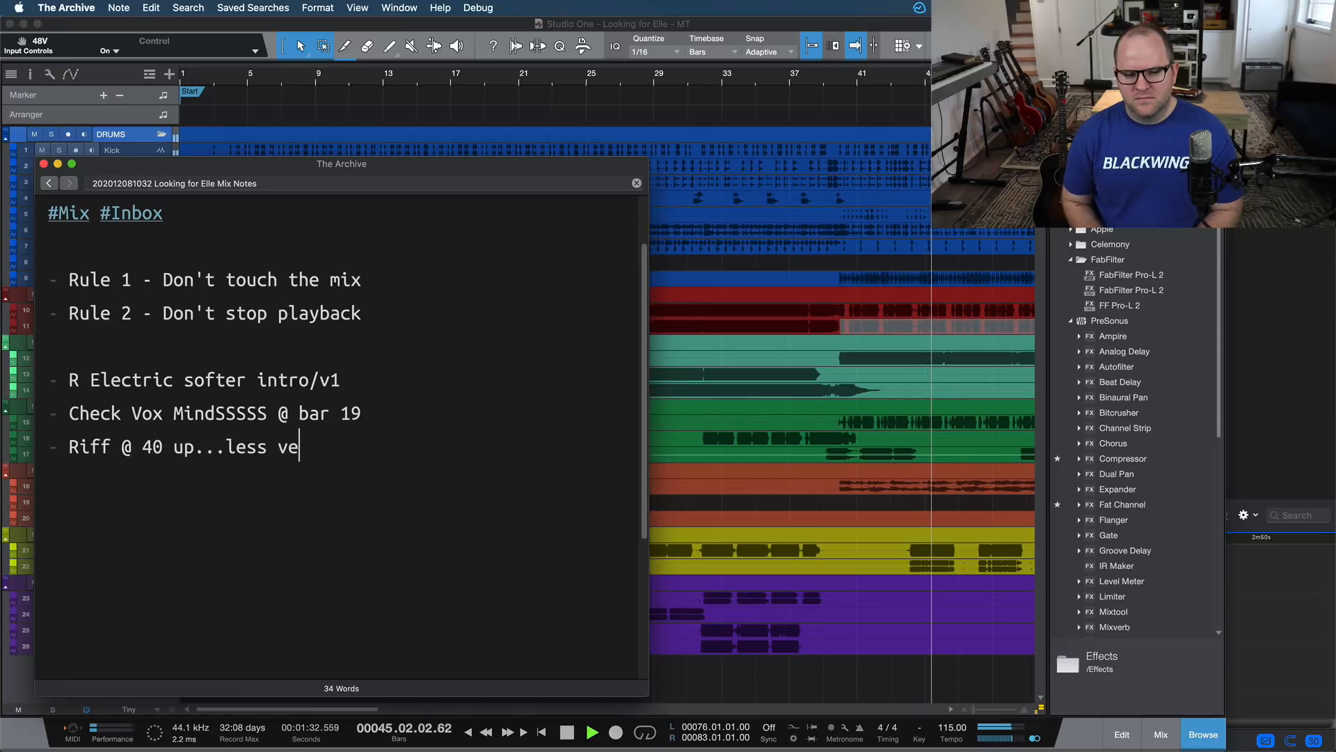
pyautogui.write('rb?')
pyautogui.press('Return')
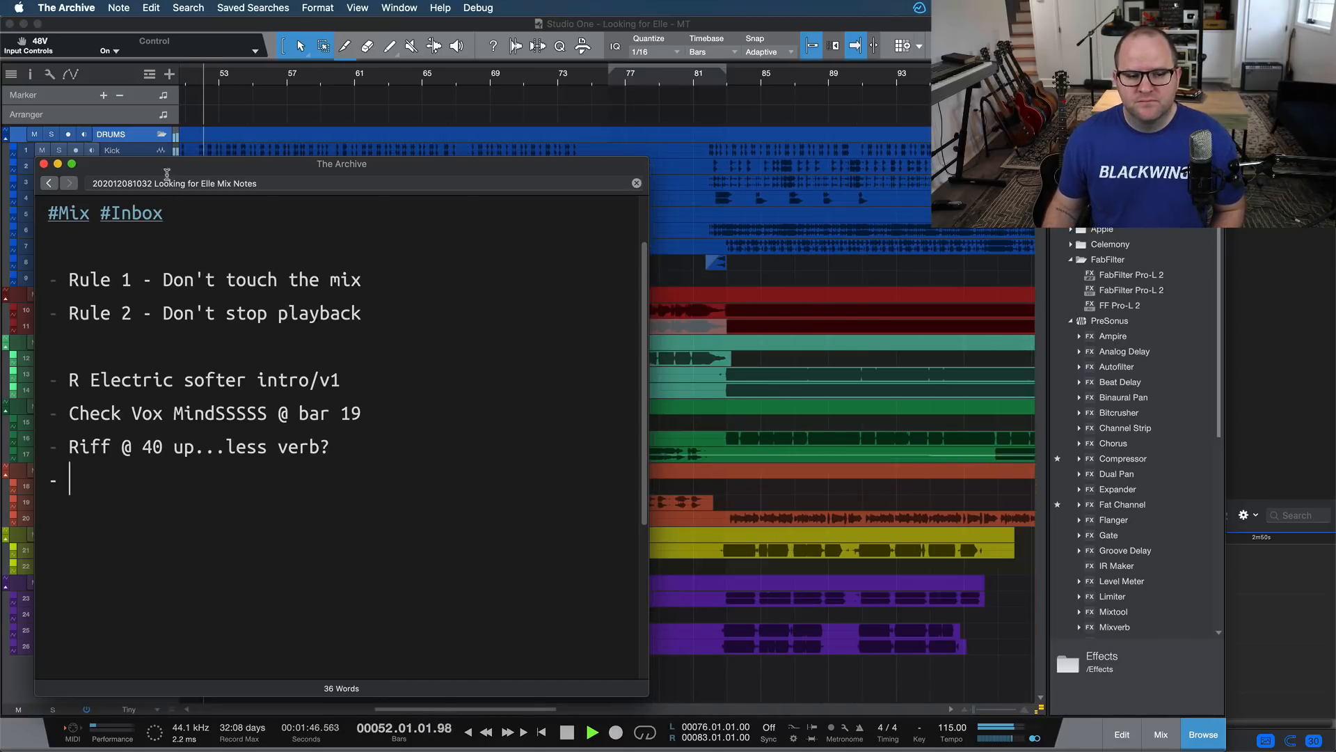
# Add "yeah, less verb" as an indented sub-bullet under the riff note, keeping an empty main-level bullet below it.
pyautogui.moveTo(165, 168)
pyautogui.mouseDown()
pyautogui.moveTo(192, 264)
pyautogui.moveTo(182, 176)
pyautogui.mouseUp()
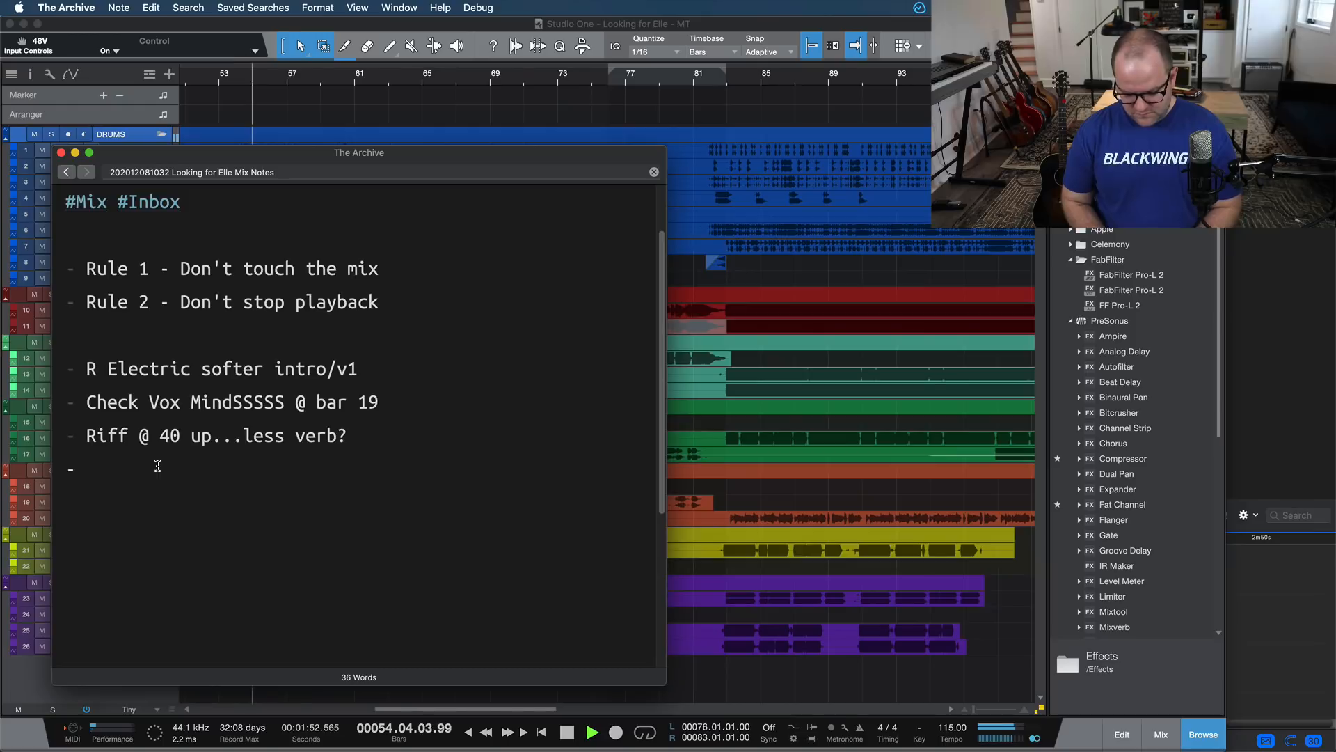
pyautogui.write('yeah, less verb')
pyautogui.press('Return')
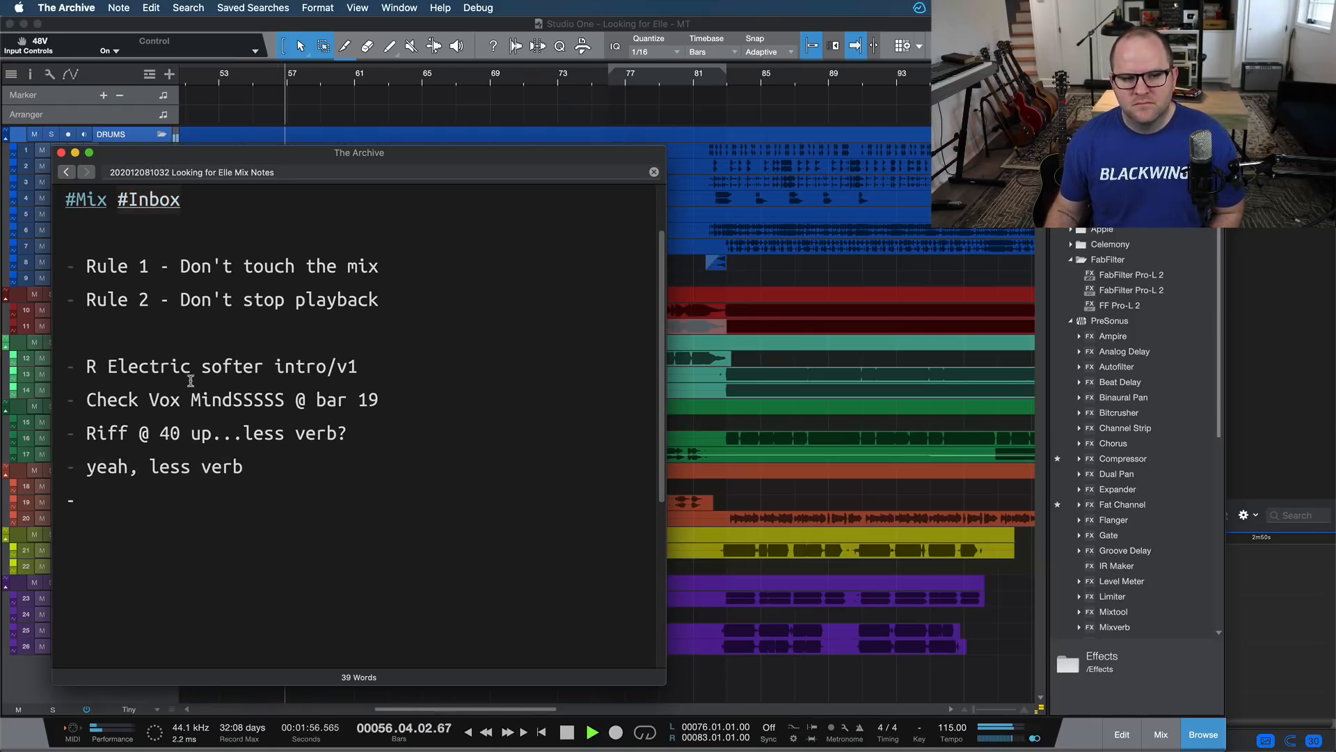
pyautogui.moveTo(222, 158); pyautogui.dragTo(237, 156)
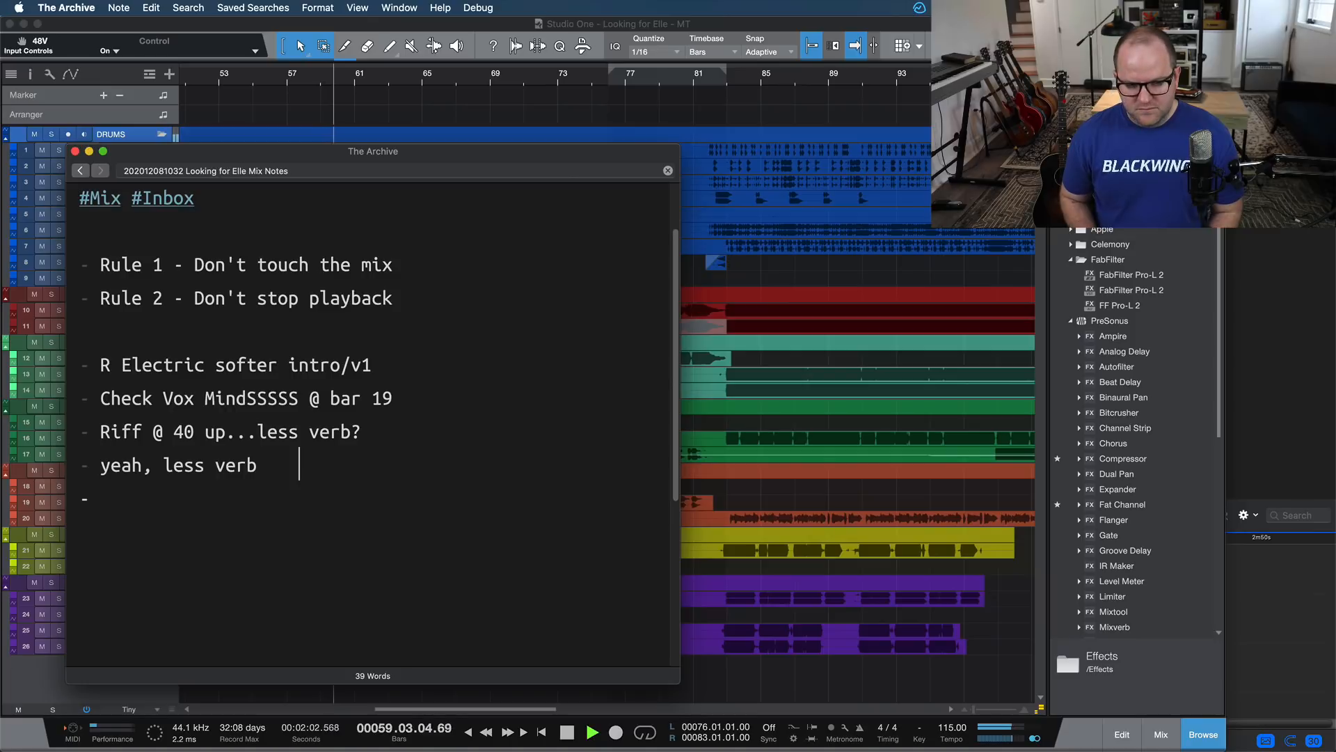
pyautogui.press('Tab')
pyautogui.press('Down')
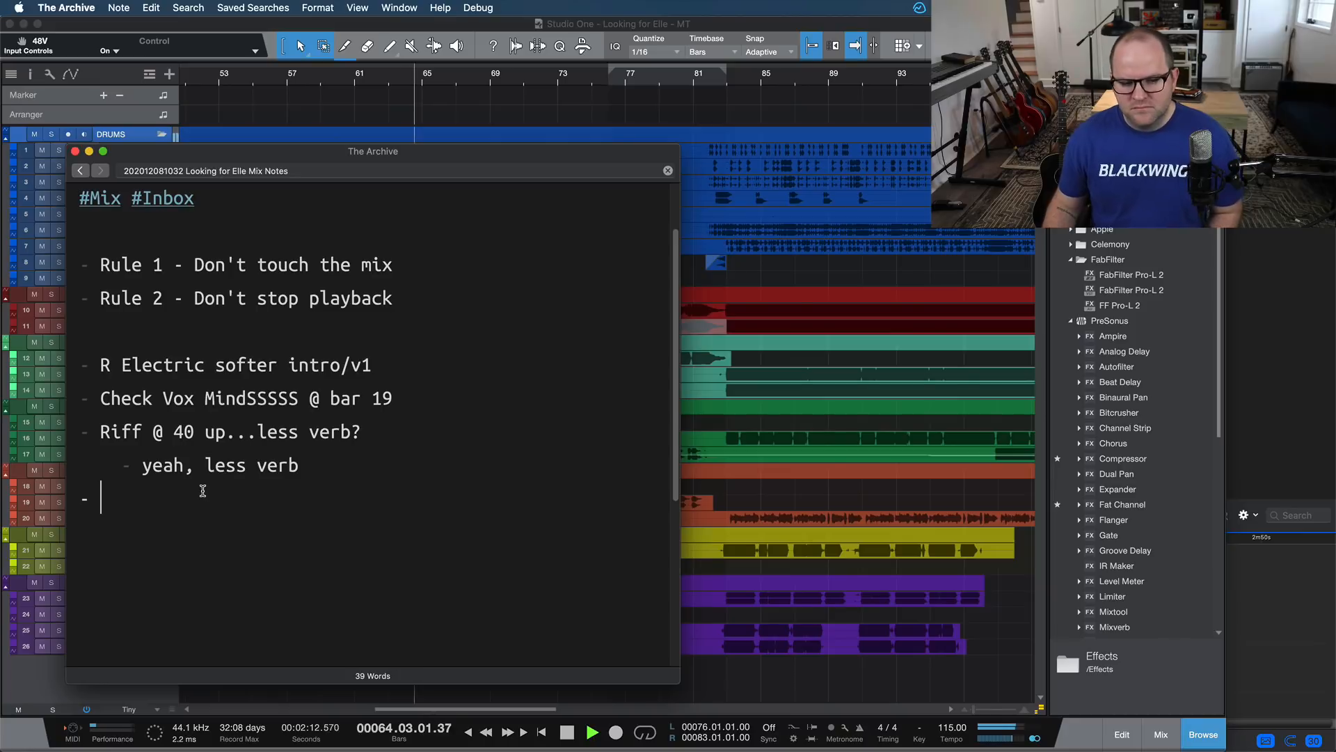
# Write the mix note "Cymbals a little old 65" in the empty bullet and start another bullet.
pyautogui.write('Cylmba')
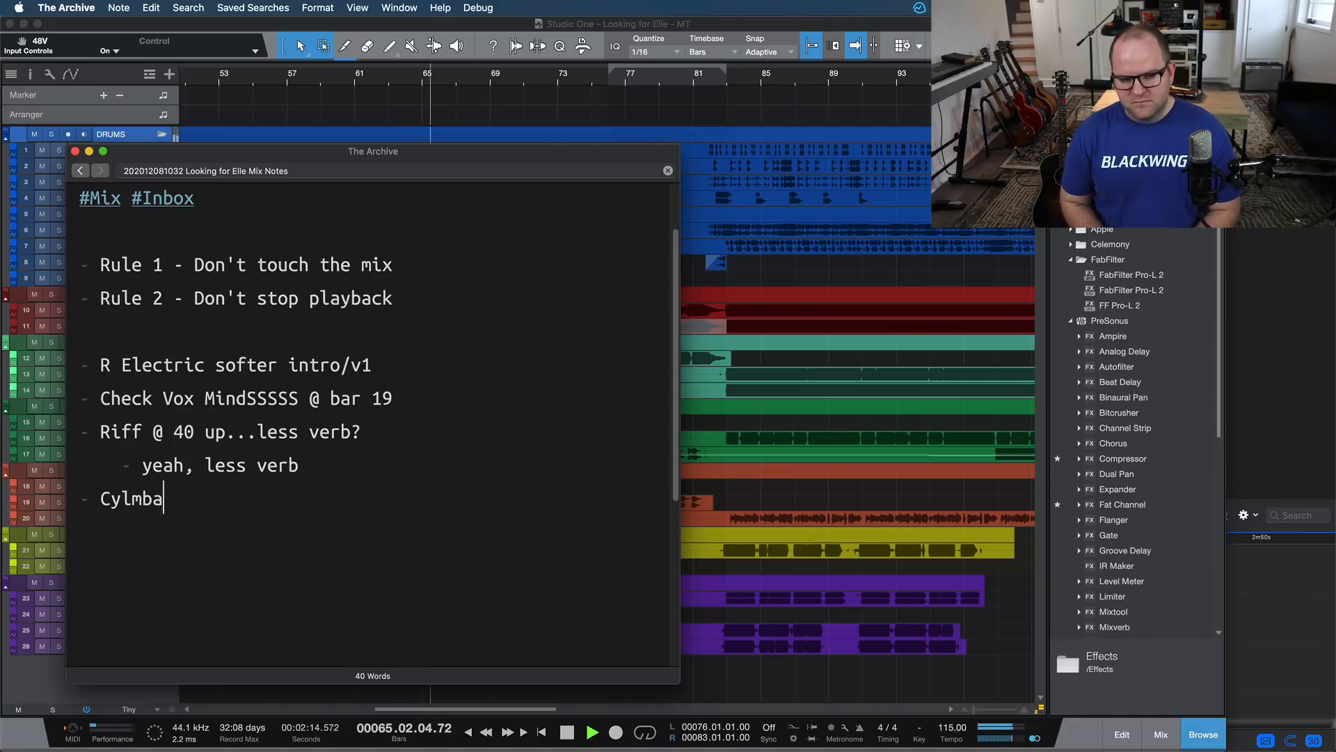
pyautogui.press('BackSpace')
pyautogui.press('BackSpace')
pyautogui.press('BackSpace')
pyautogui.press('BackSpace')
pyautogui.write('mbla')
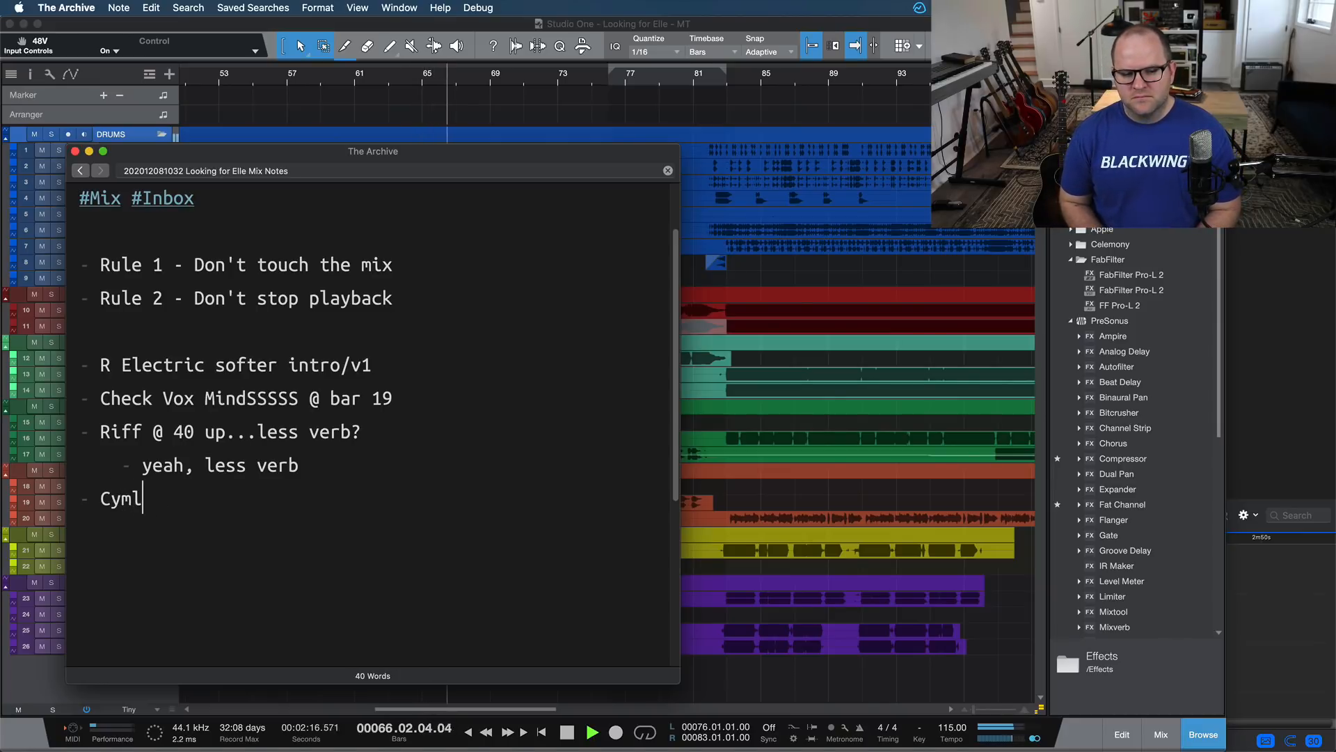
pyautogui.press('BackSpace')
pyautogui.press('BackSpace')
pyautogui.write('als a little old ')
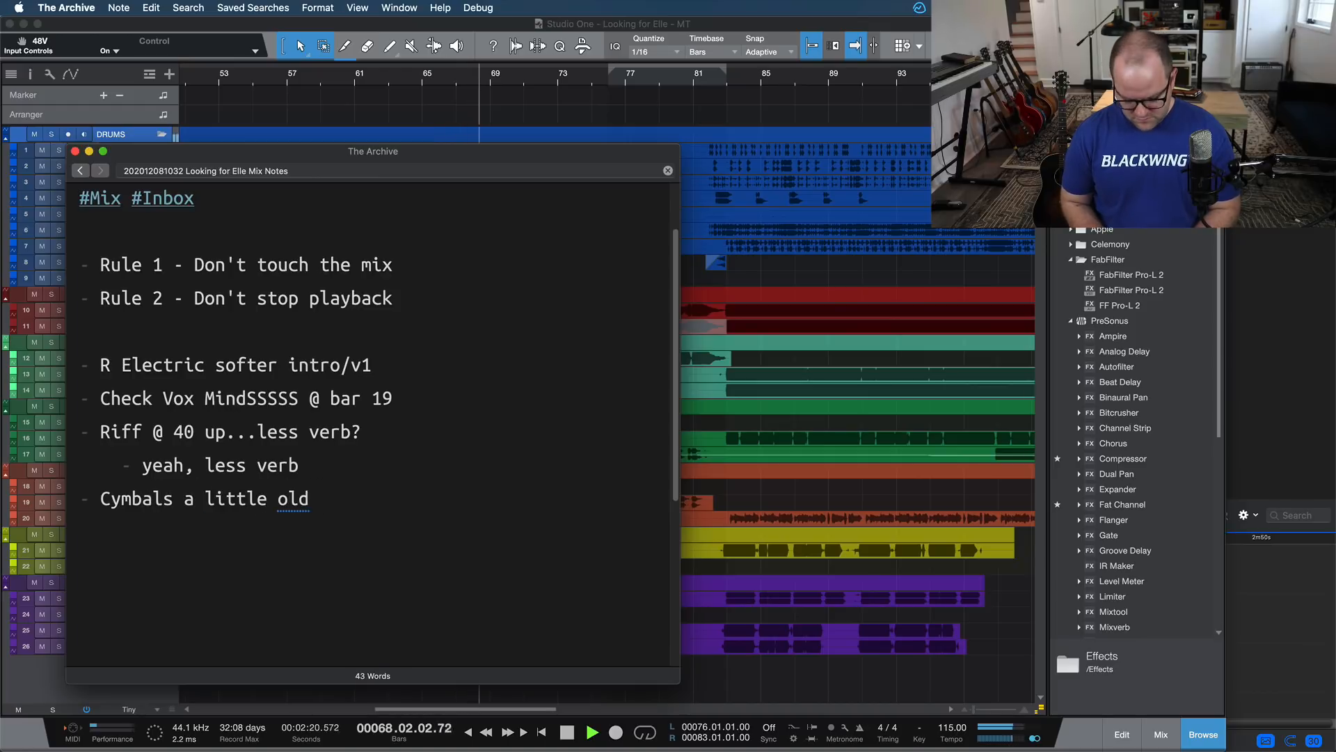
pyautogui.write('65')
pyautogui.press('Return')
# Add the mix note "tambo @ 68 too scary" below the cymbals note while the song plays.
pyautogui.write('tambo @')
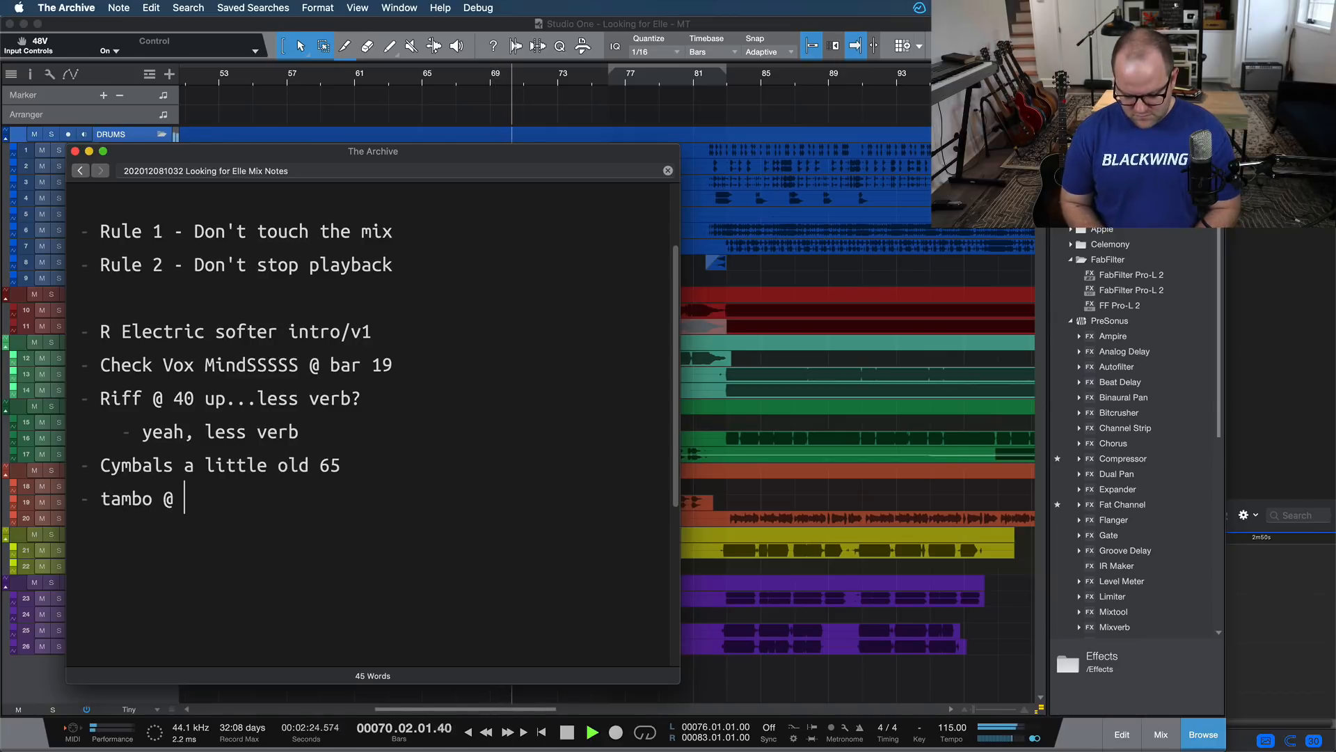
pyautogui.write(' 68 too scar')
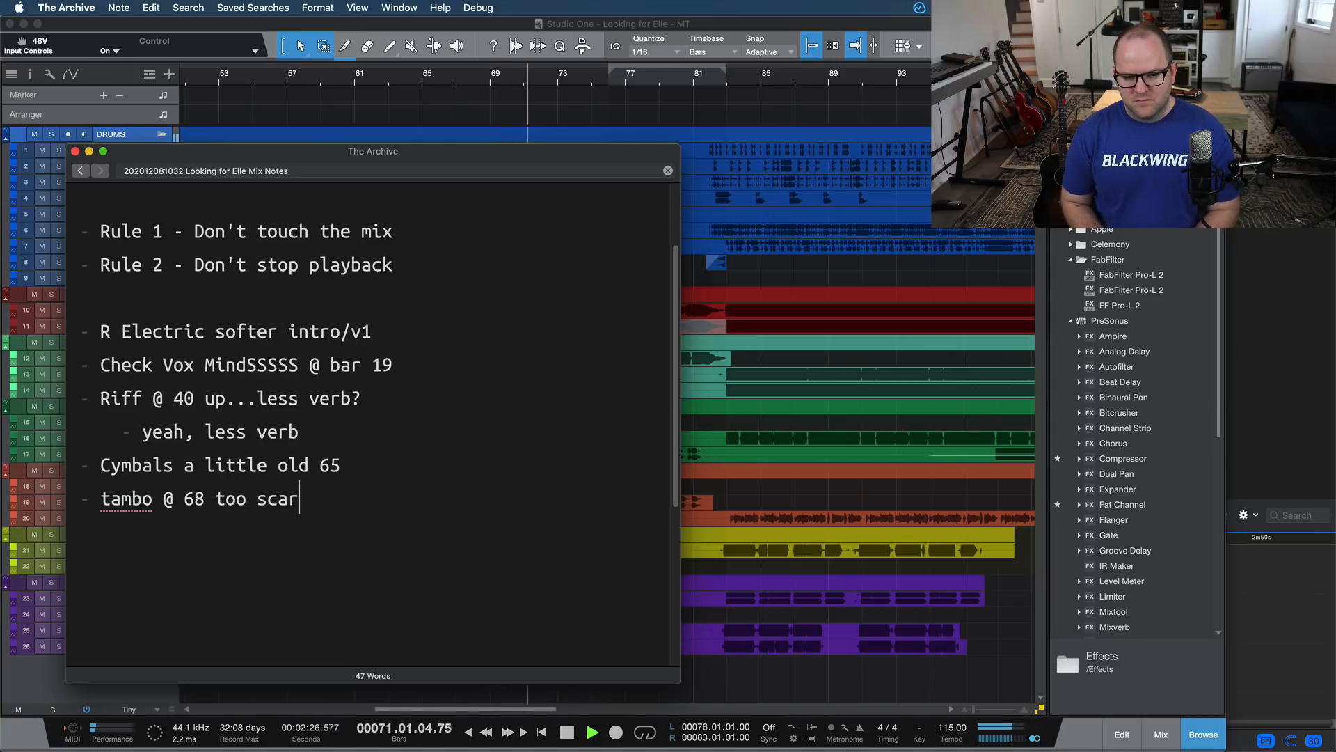
pyautogui.write('y')
pyautogui.press('Return')
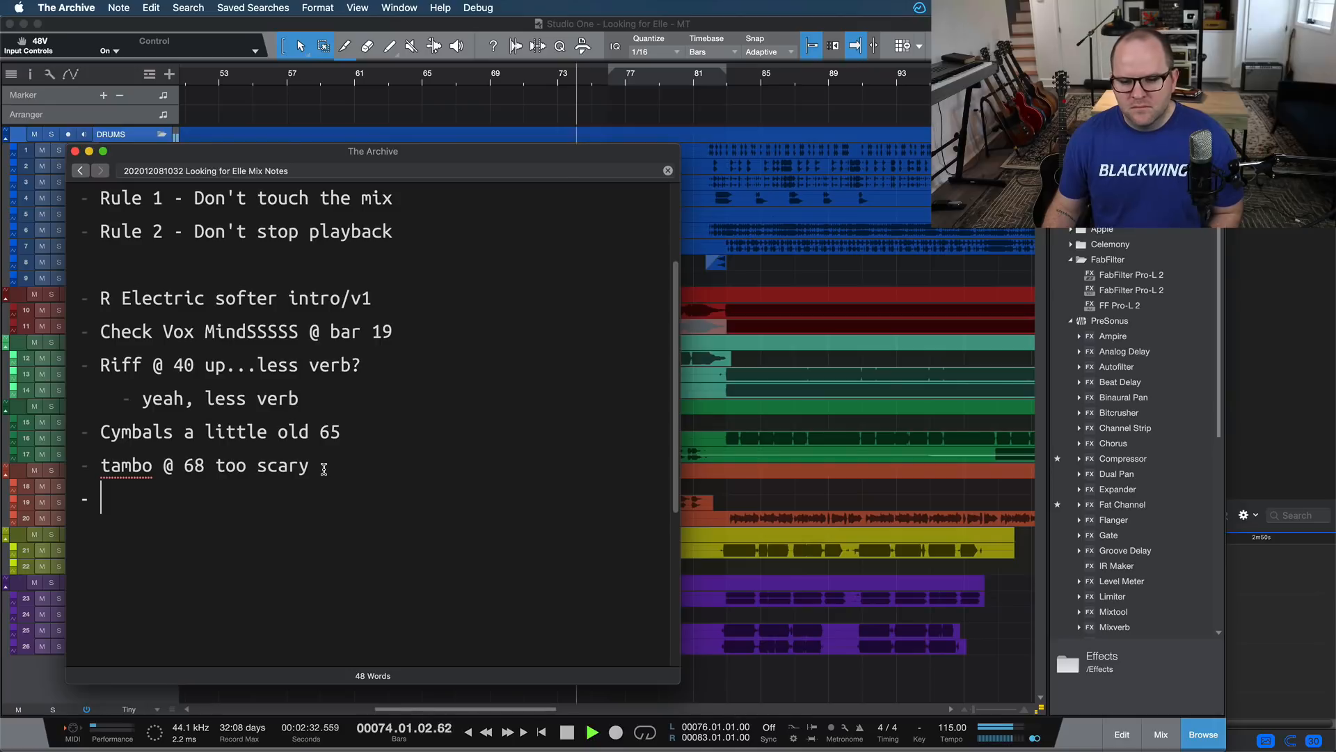
# Add the mix note "ELLE... @ 73 too loud" below the tambo note and return to the empty bullet.
pyautogui.write('E')
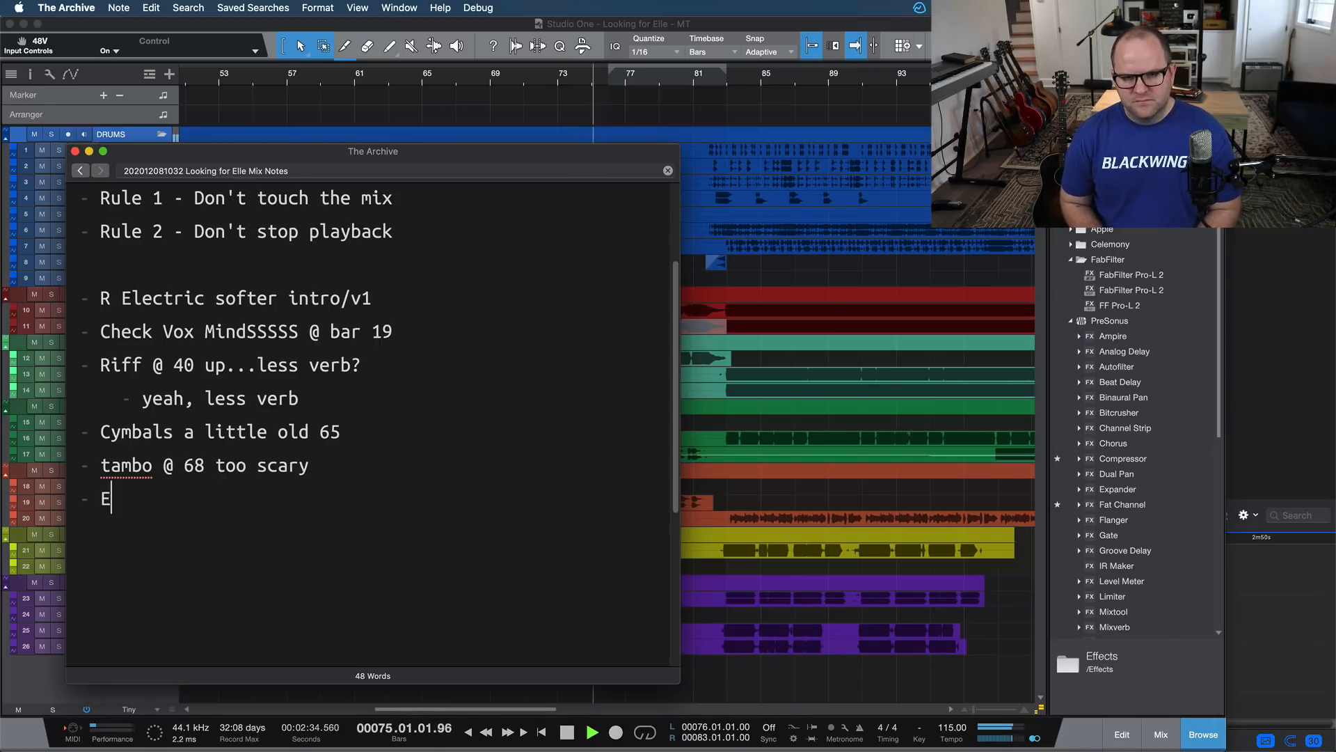
pyautogui.write('LL... @ ')
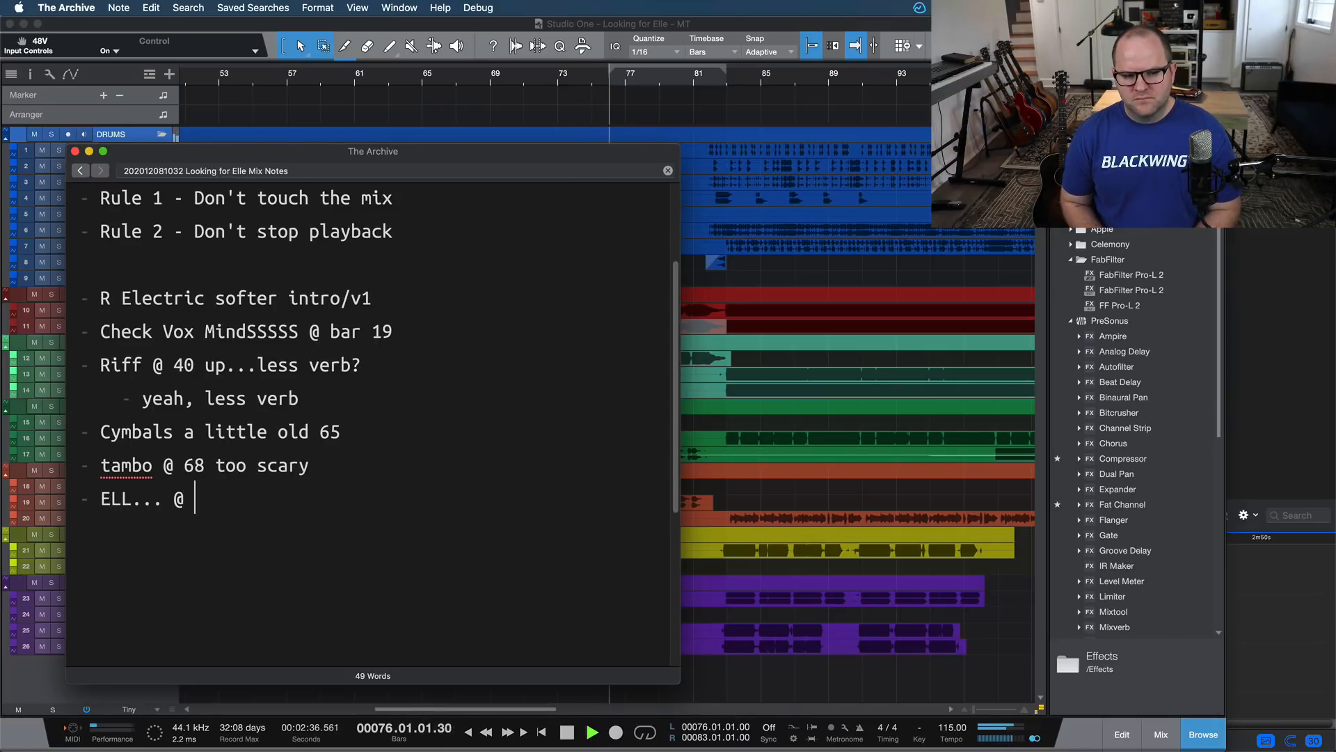
pyautogui.write('74')
pyautogui.press('BackSpace')
pyautogui.write('3 to')
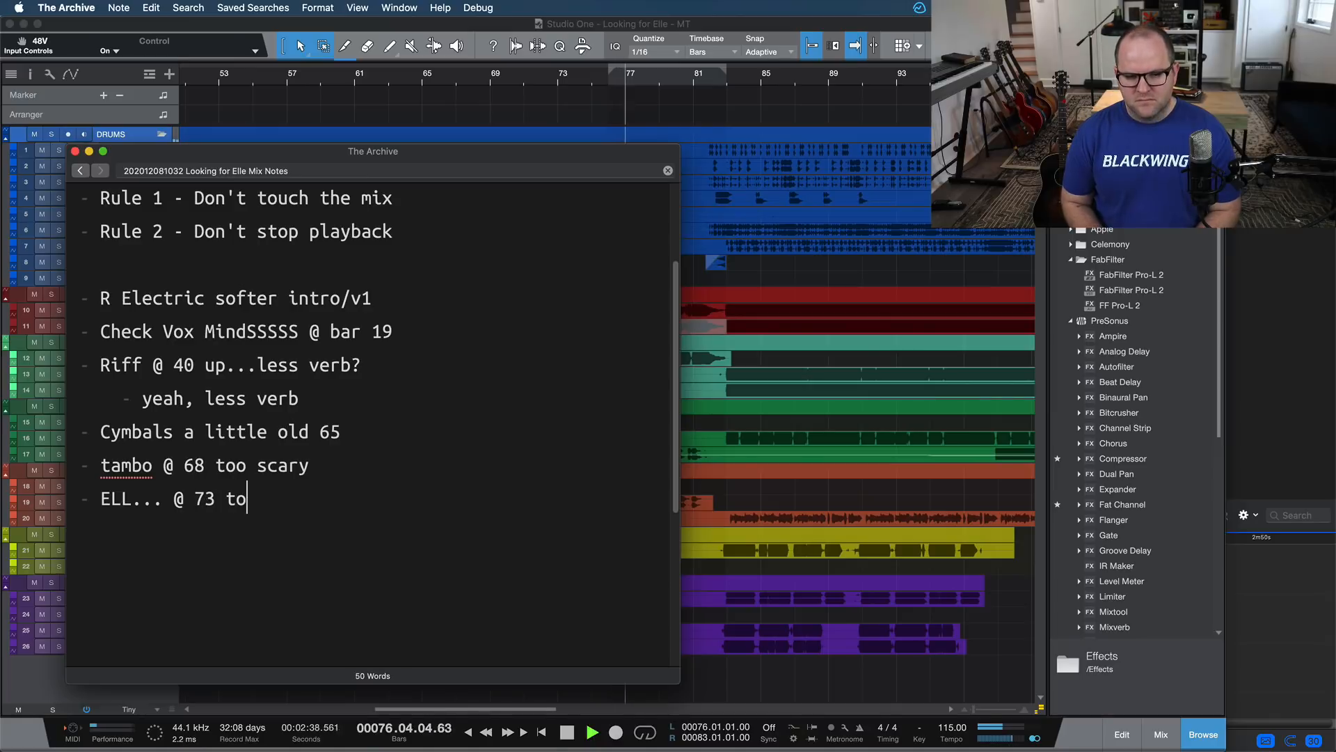
pyautogui.write('o loud')
pyautogui.press('Return')
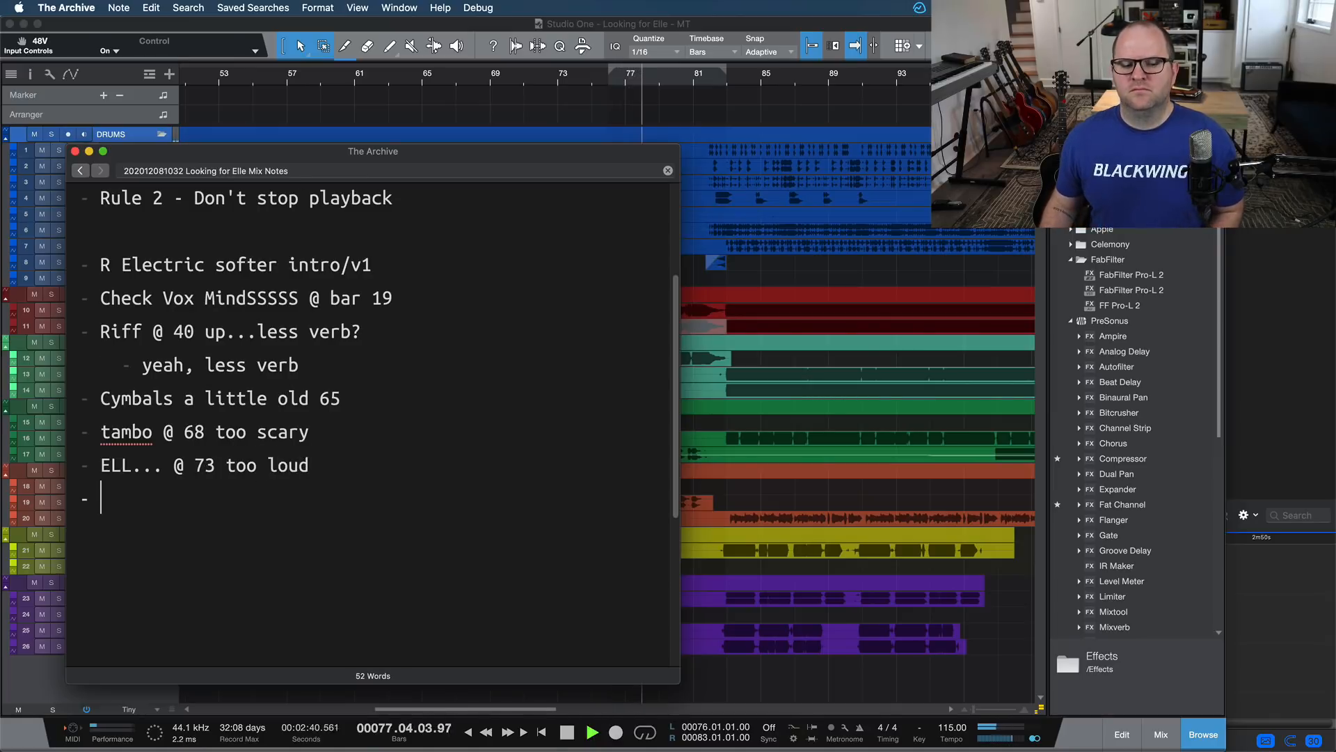
pyautogui.click(135, 462)
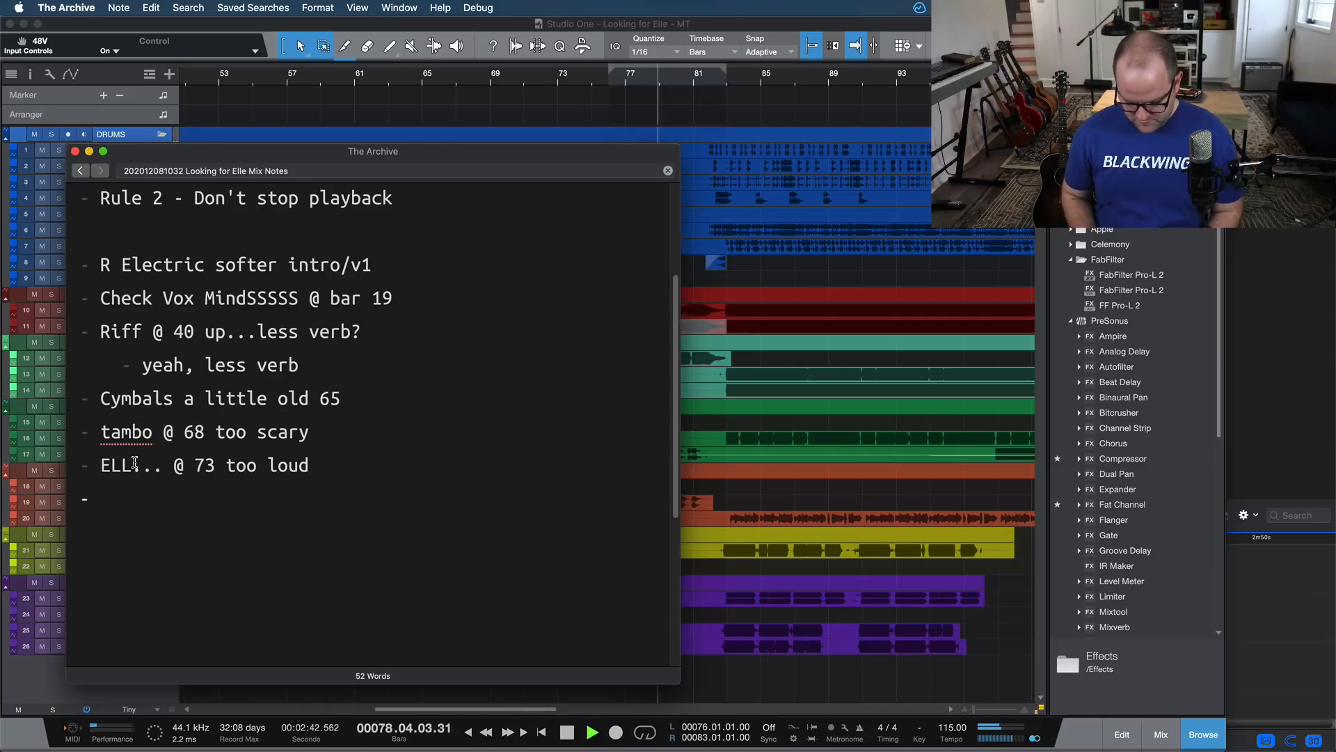
pyautogui.write('E')
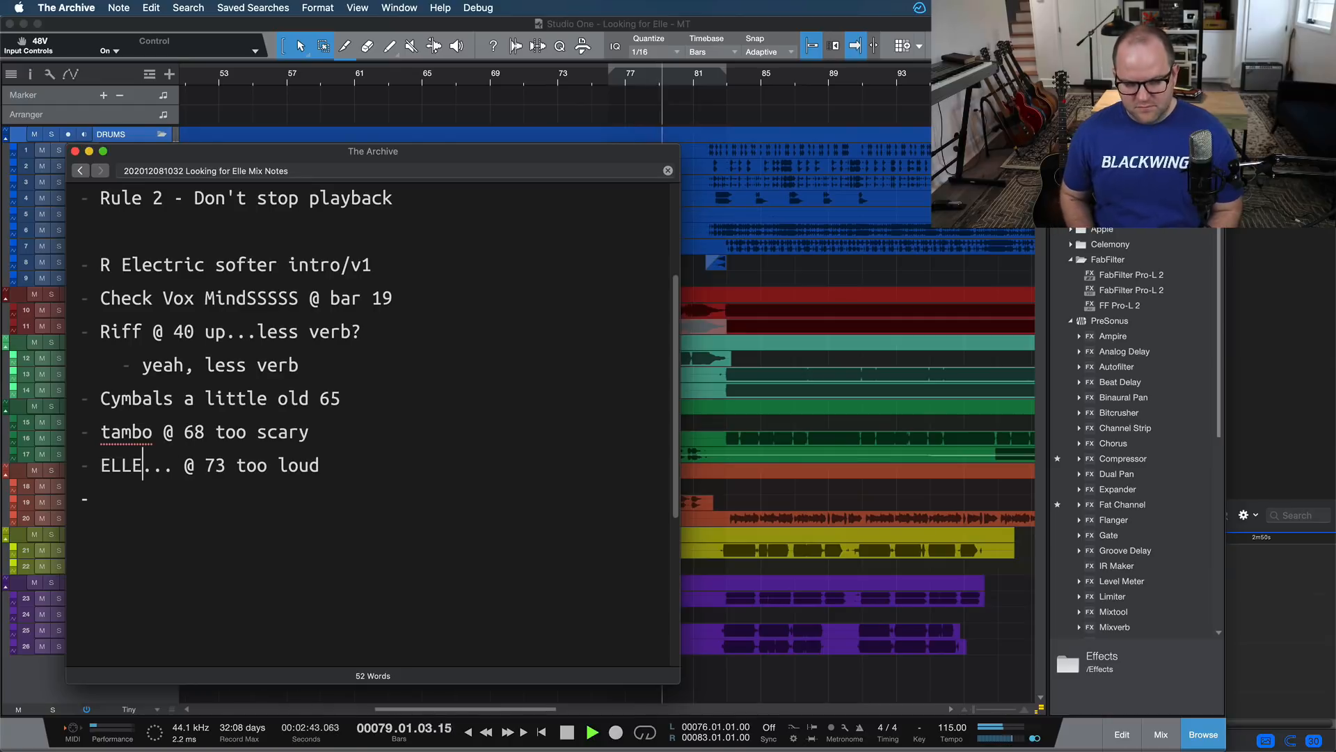
pyautogui.click(139, 493)
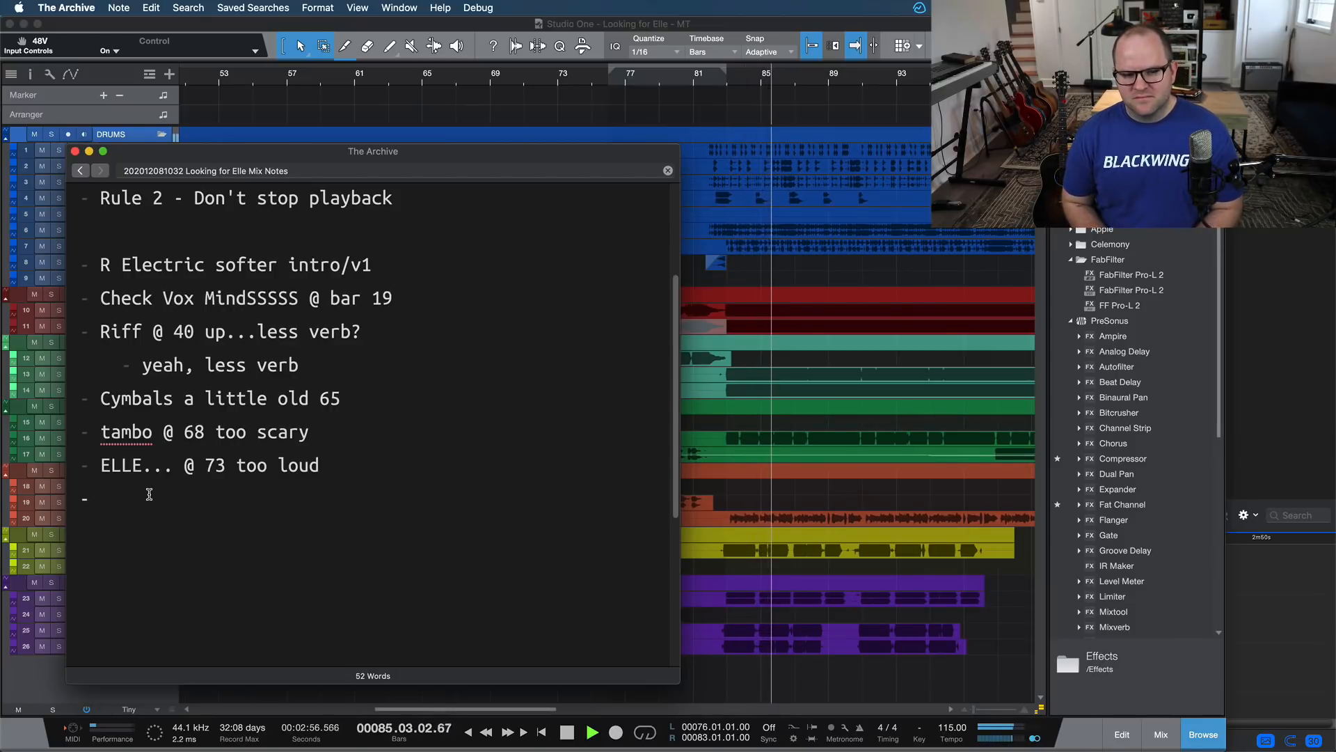
# Add the mix note "EG at 83, some notes pop out, not others. Keys?" and continue to the empty bullet below it.
pyautogui.write('EG at ')
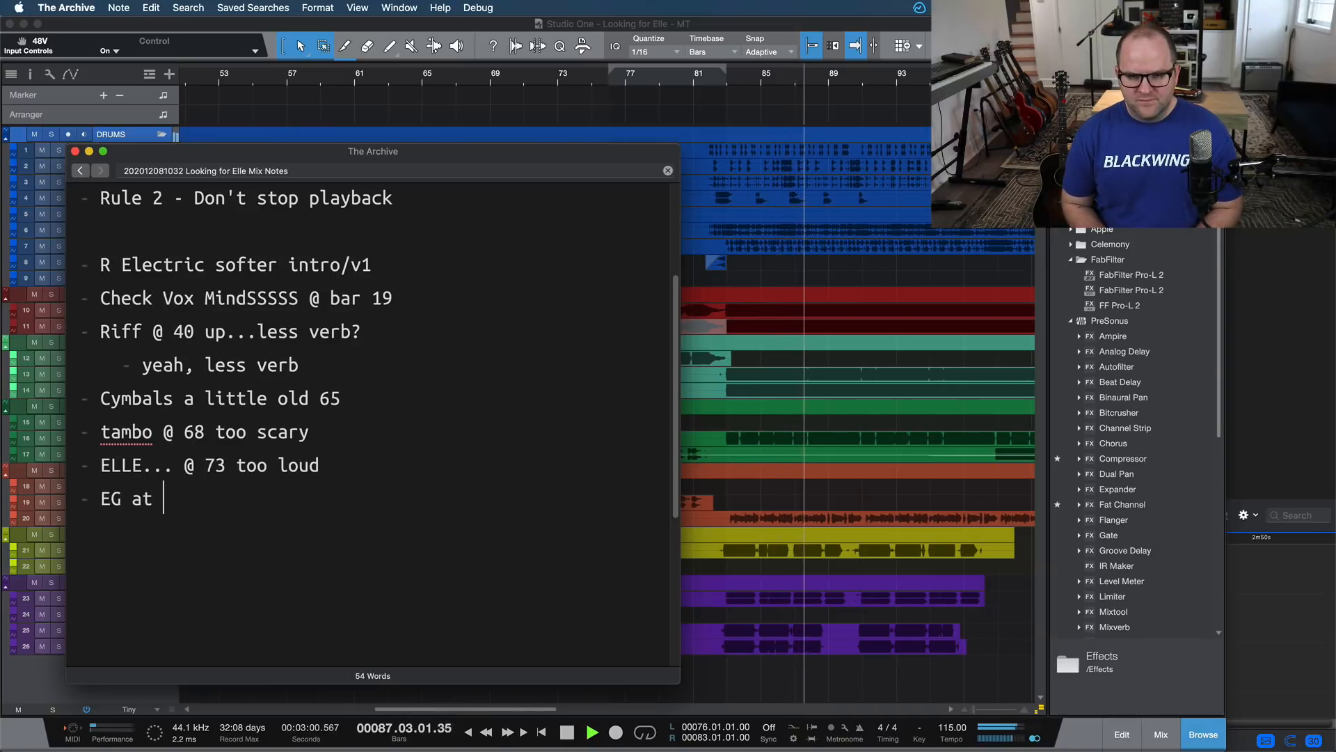
pyautogui.write('83, some n')
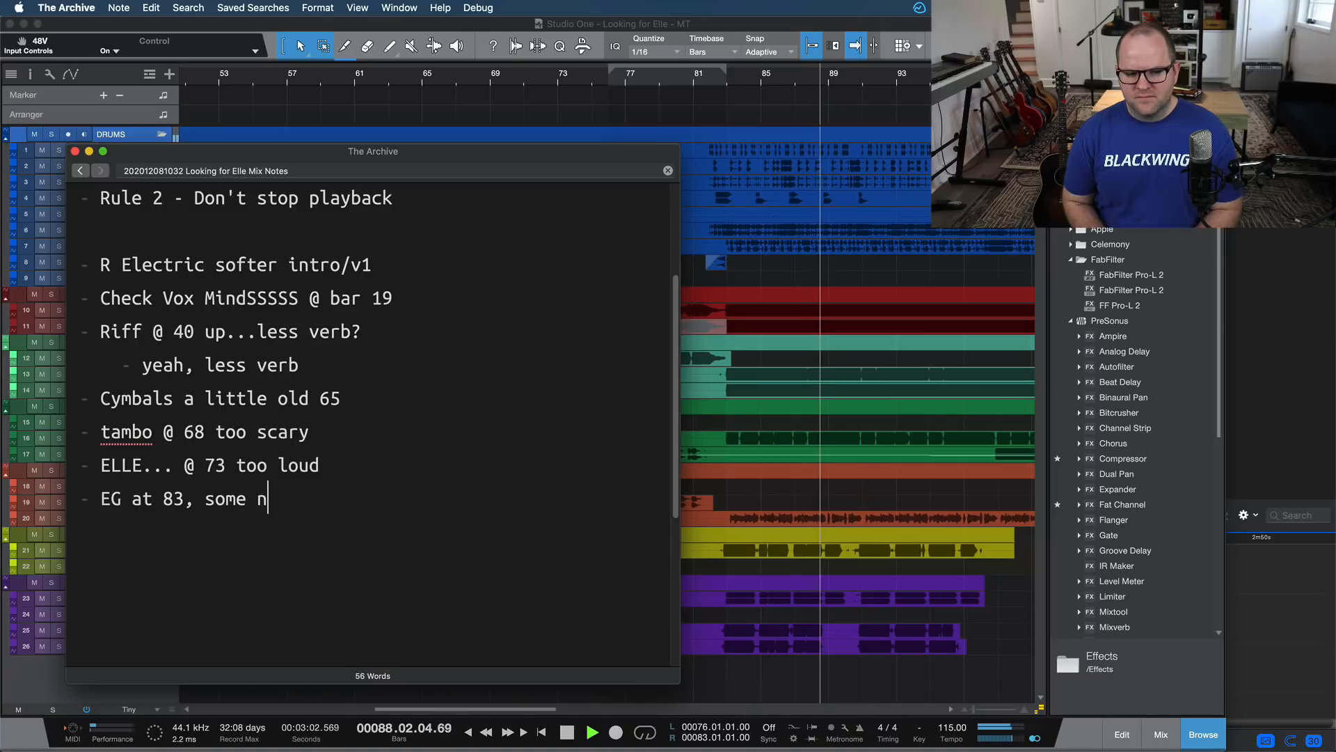
pyautogui.write('otes pop out')
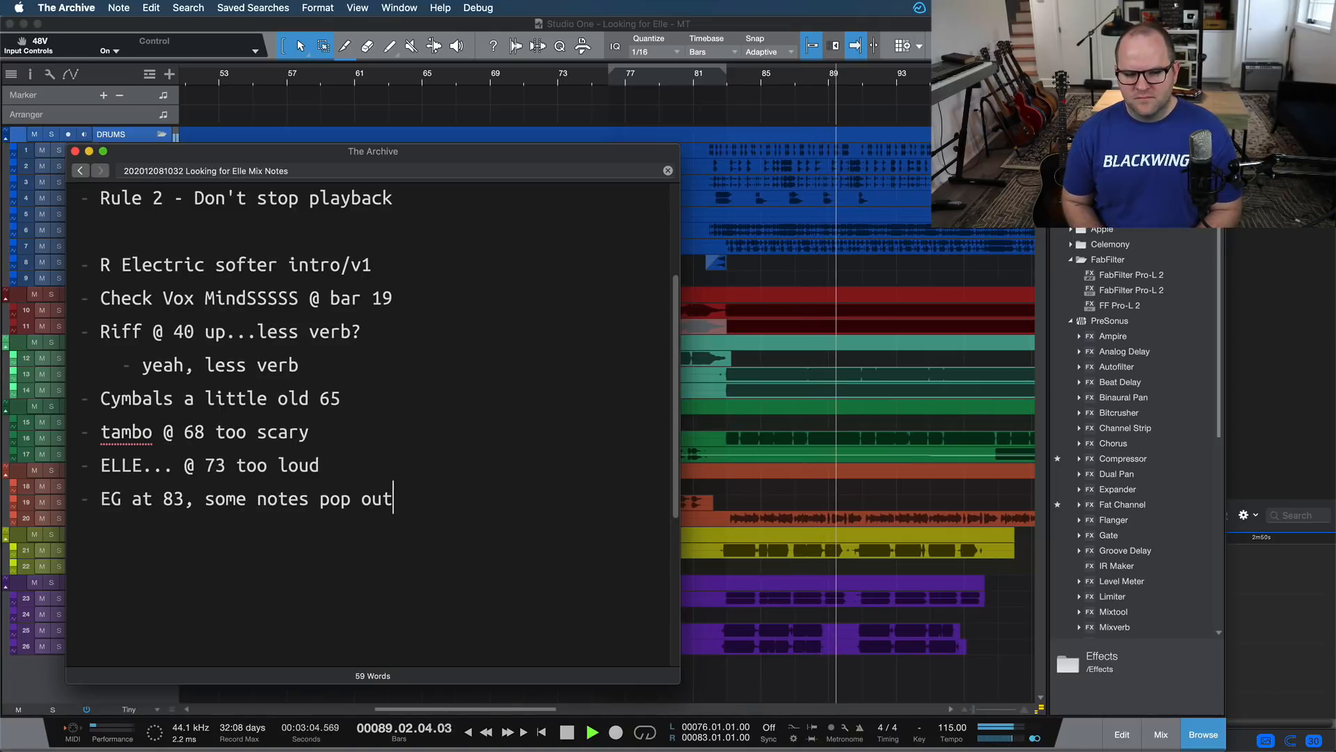
pyautogui.write(', not others')
pyautogui.press('Return')
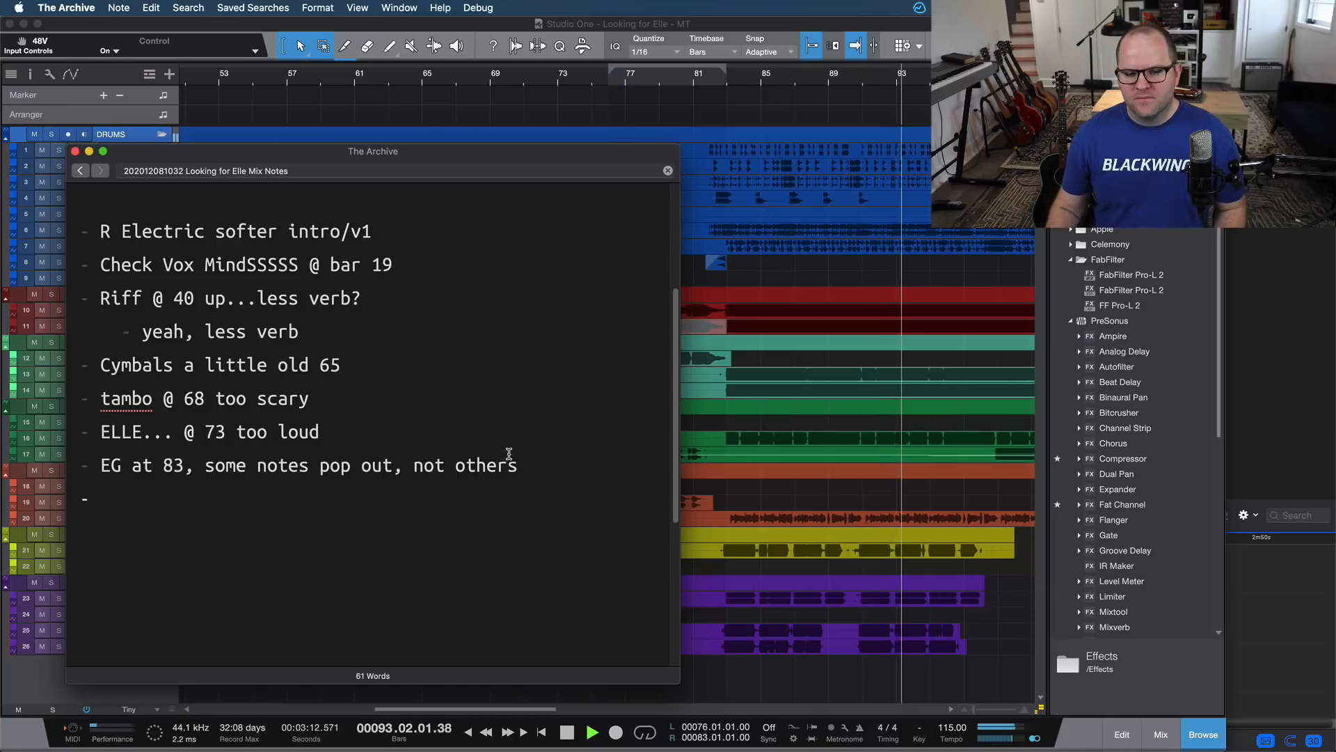
pyautogui.click(545, 462)
pyautogui.write('. Keys/')
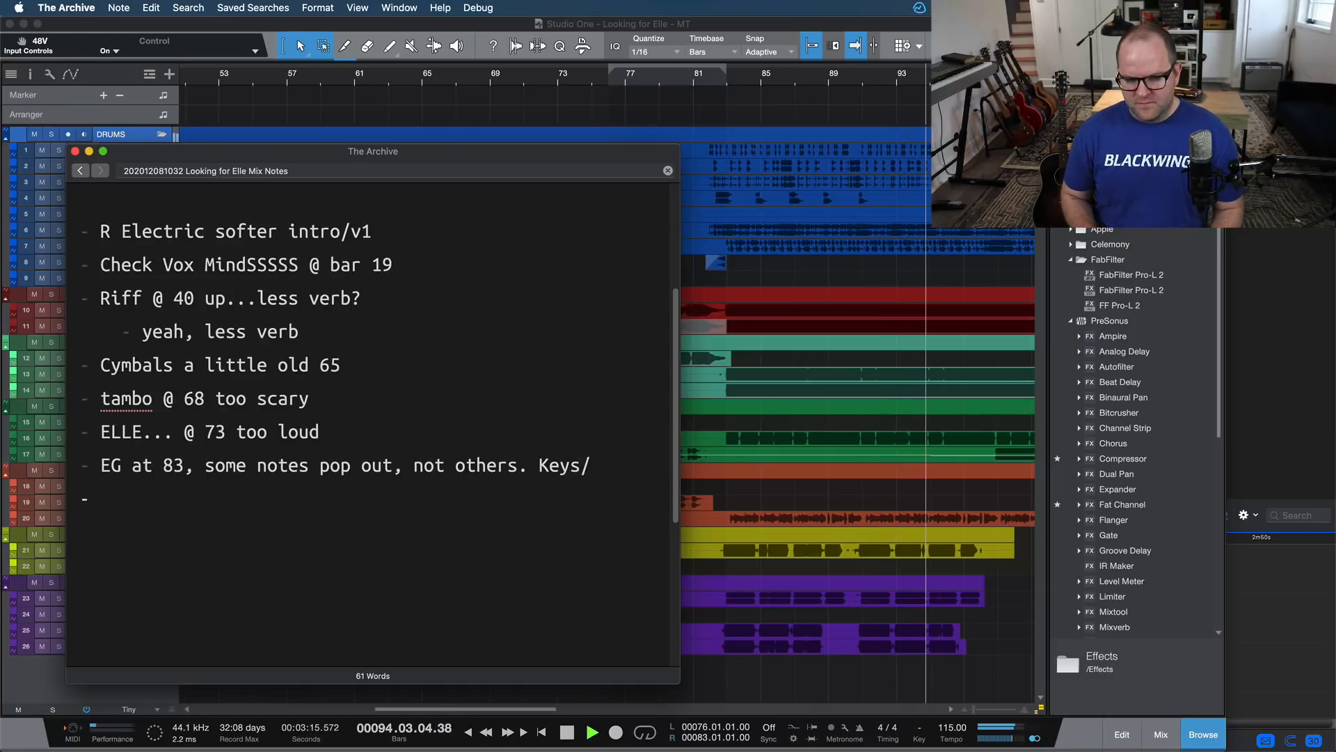
pyautogui.press('BackSpace')
pyautogui.write('?')
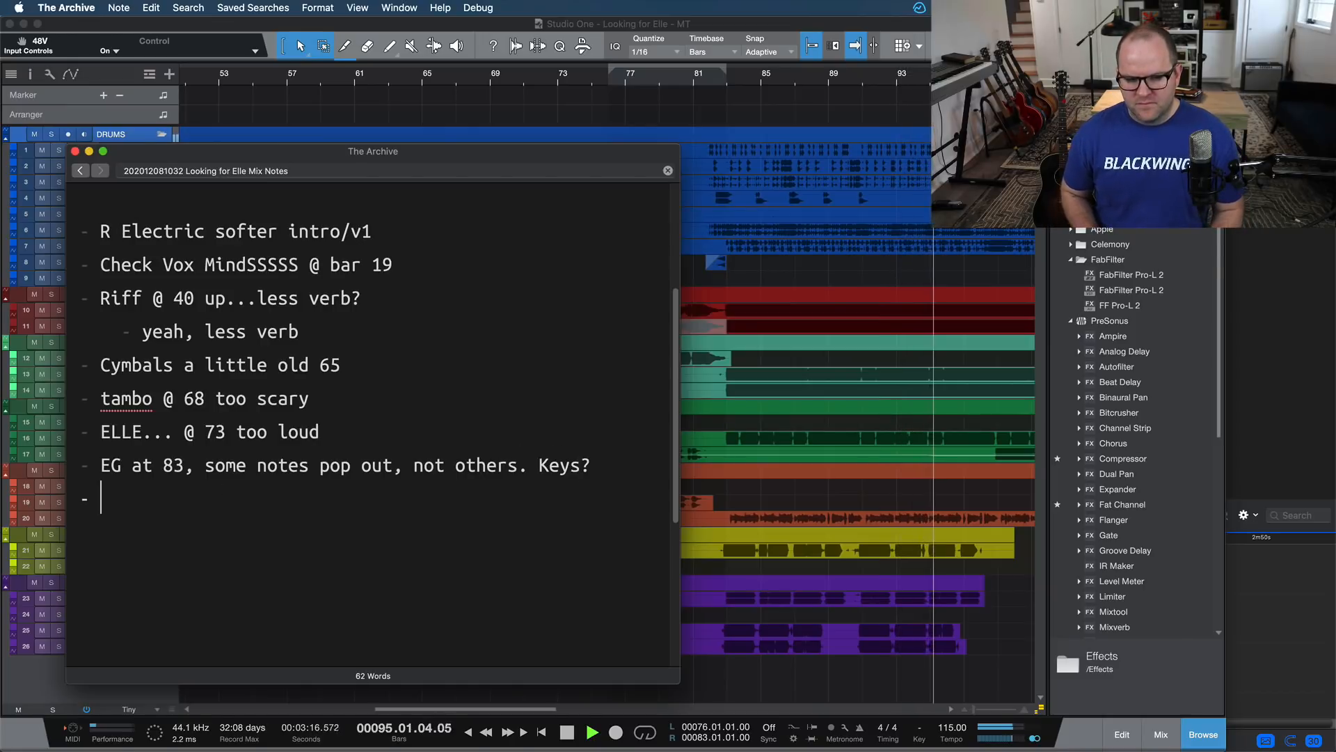
pyautogui.press('Down')
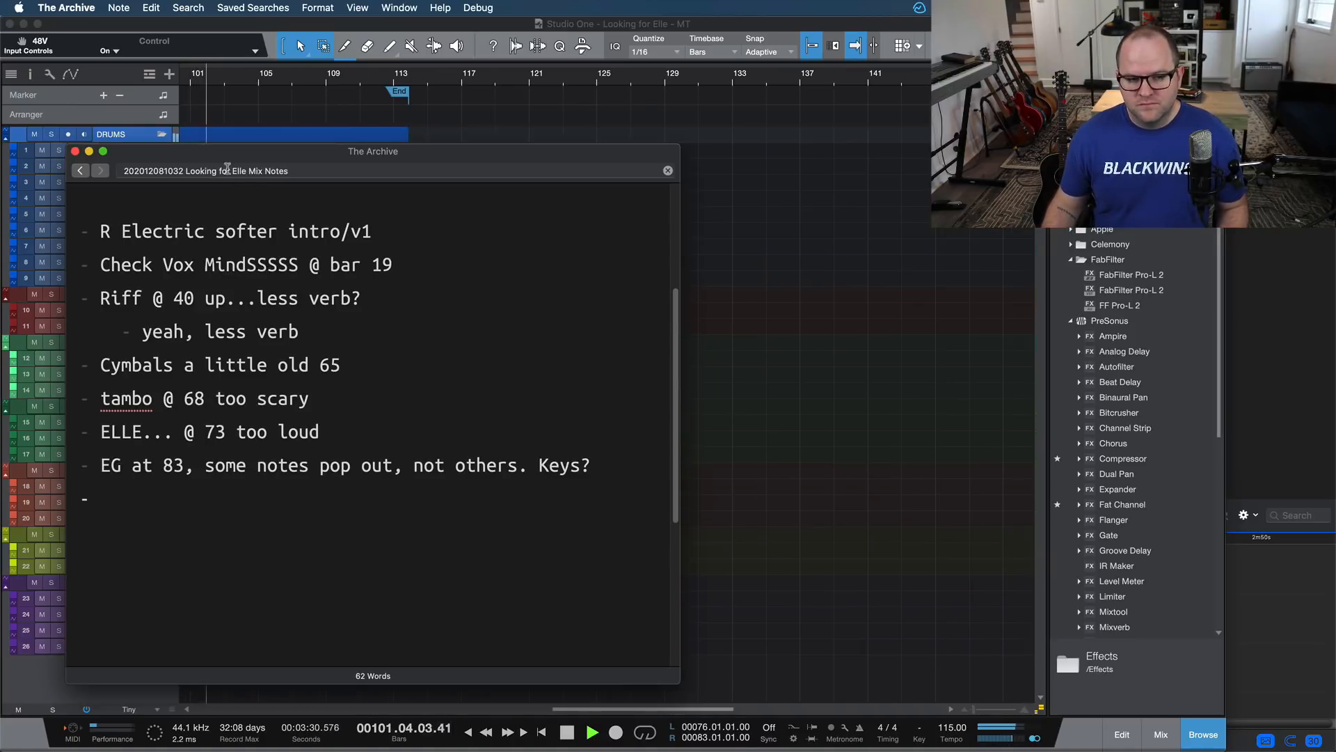
# Move the note window off the track list, add the final mix note "outro solo softer?", and select all the listening notes.
pyautogui.moveTo(220, 157); pyautogui.dragTo(448, 142)
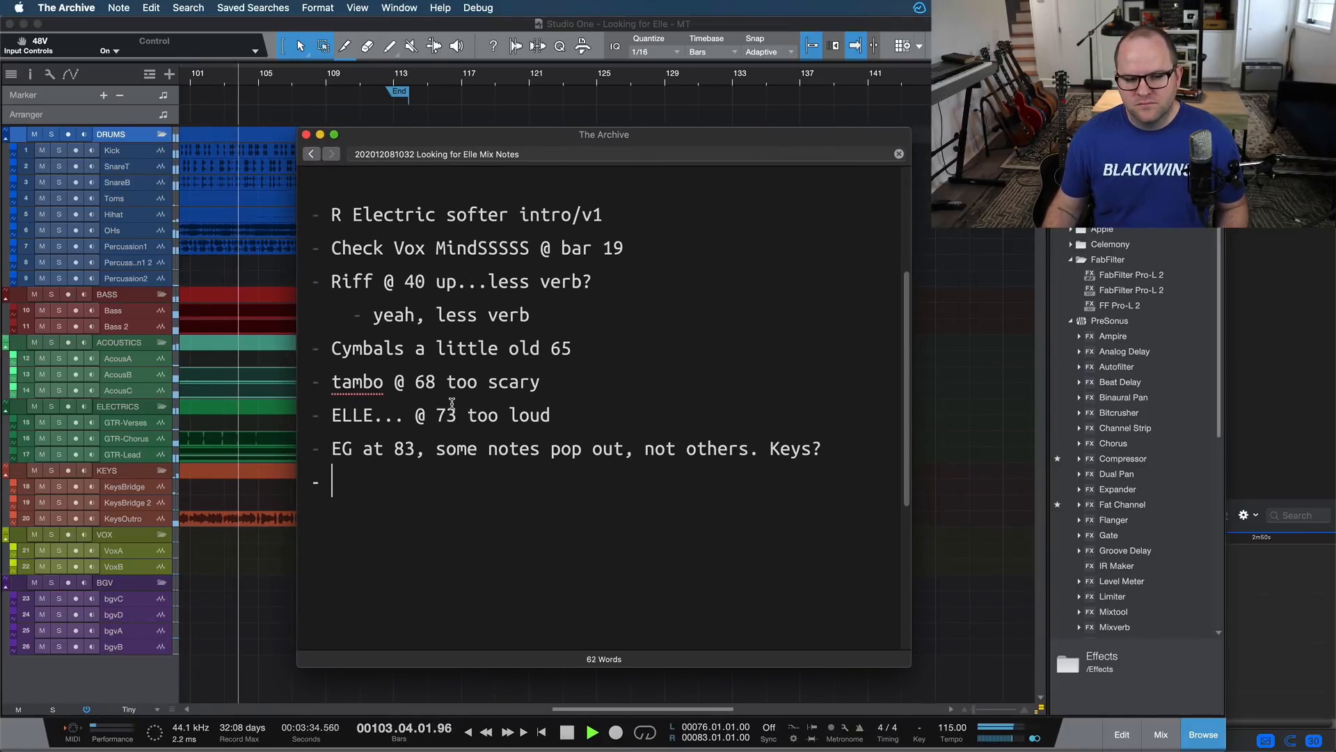
pyautogui.write('jout')
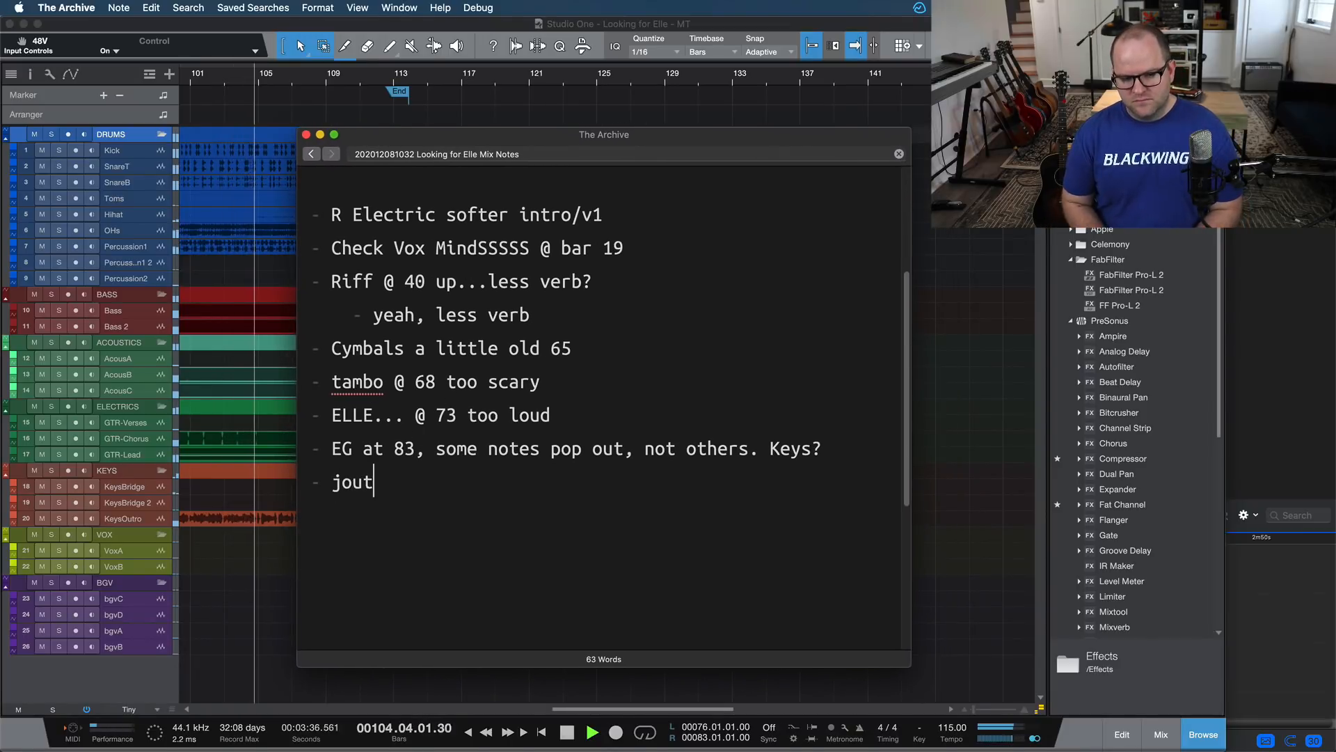
pyautogui.press('BackSpace')
pyautogui.press('BackSpace')
pyautogui.press('BackSpace')
pyautogui.write('outro solo ')
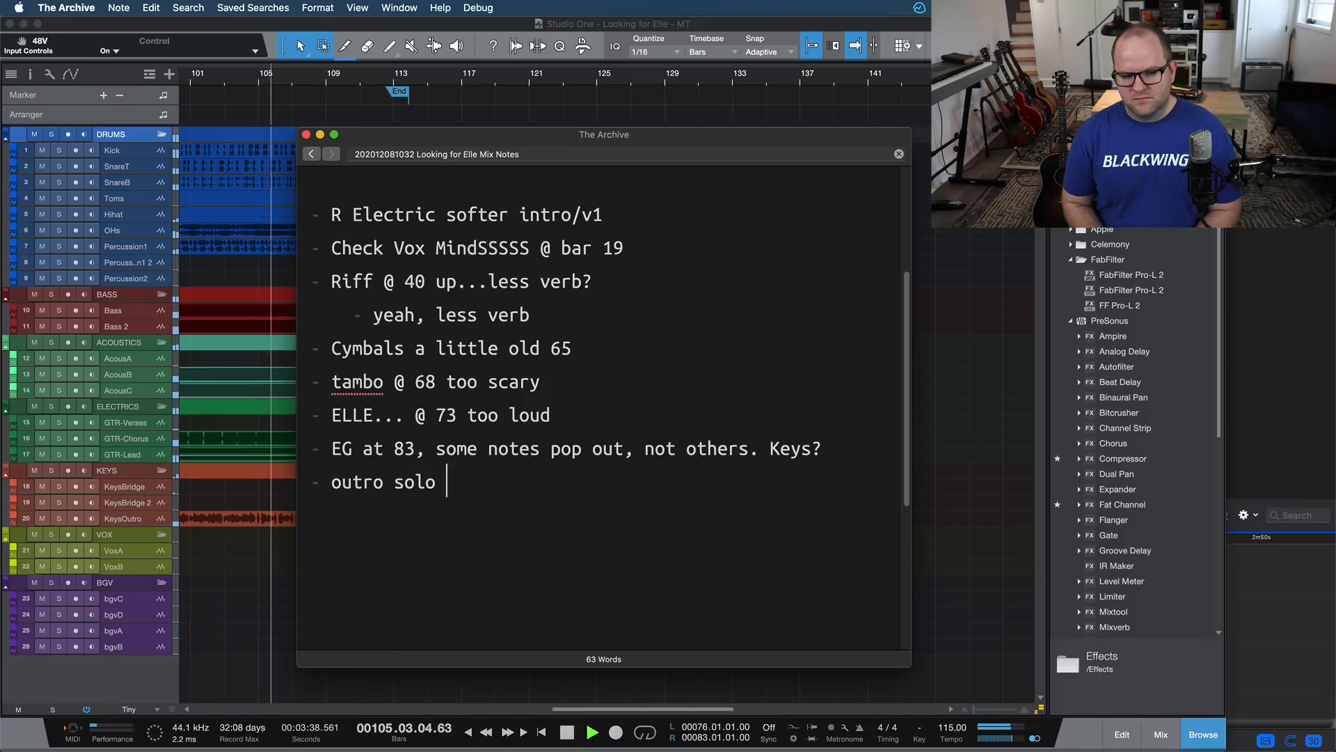
pyautogui.write('softer/')
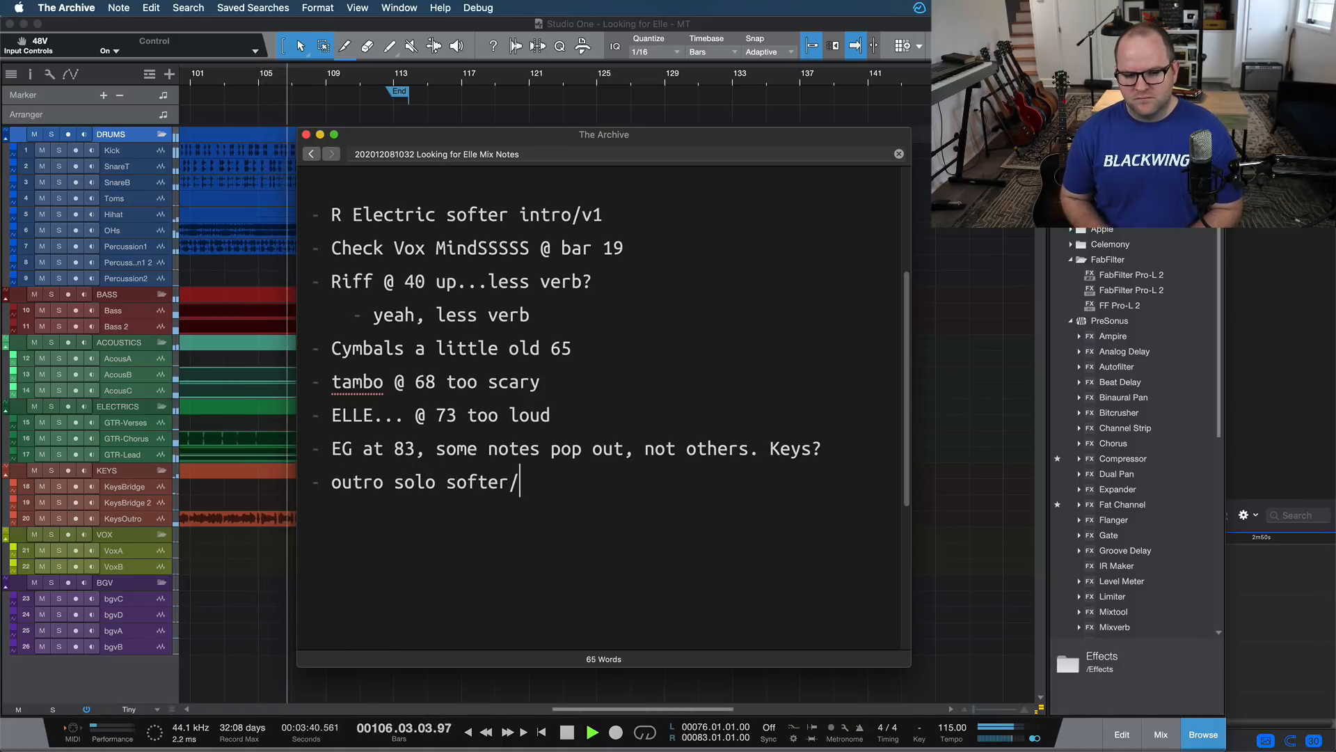
pyautogui.press('BackSpace')
pyautogui.write('?')
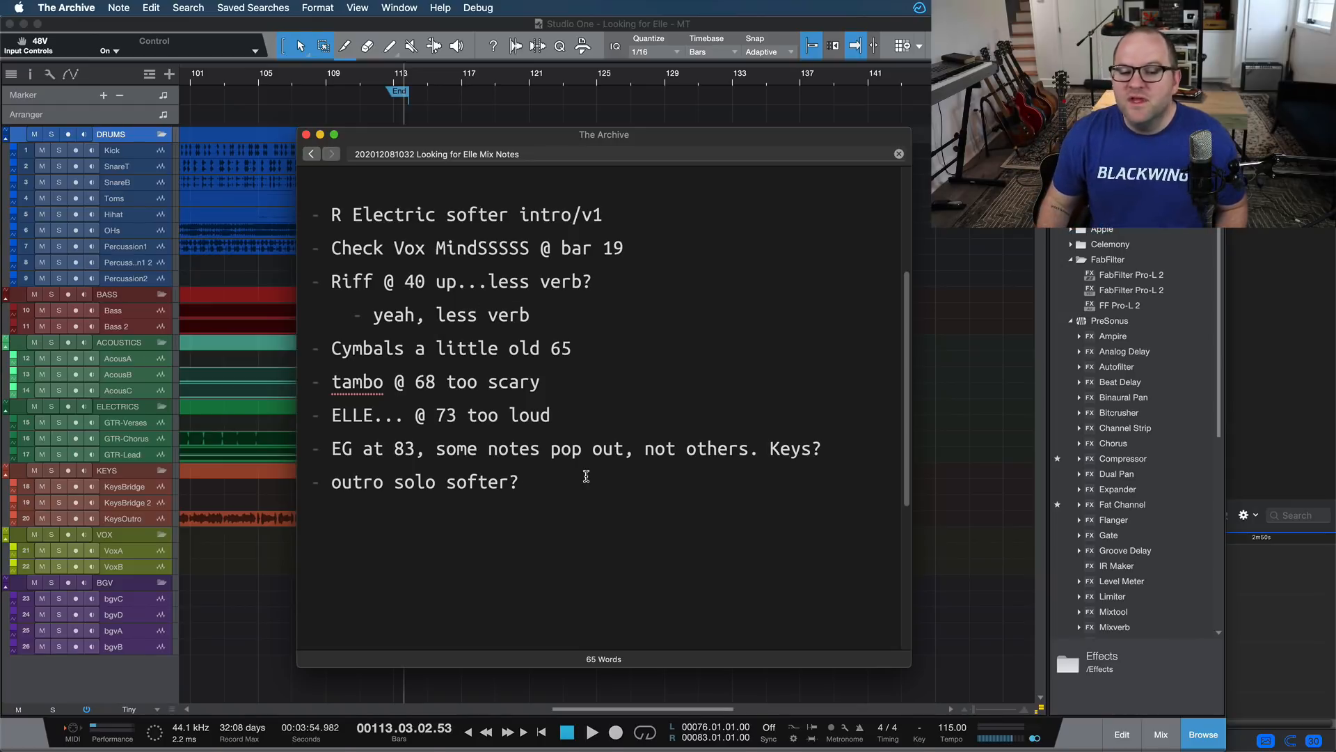
pyautogui.moveTo(551, 527); pyautogui.dragTo(289, 221)
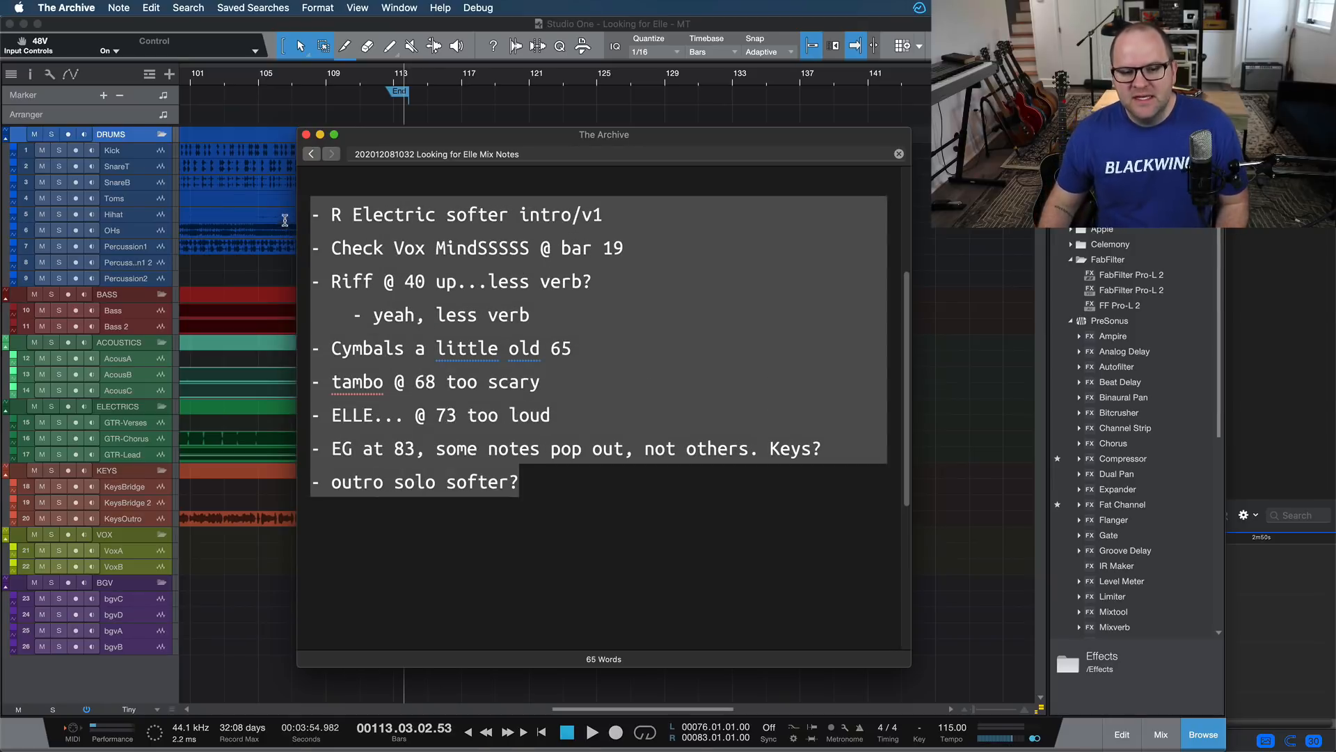
# Highlight the "tambo @ 68 too scary" note on its own, and select the whole list of listening notes.
pyautogui.click(448, 291)
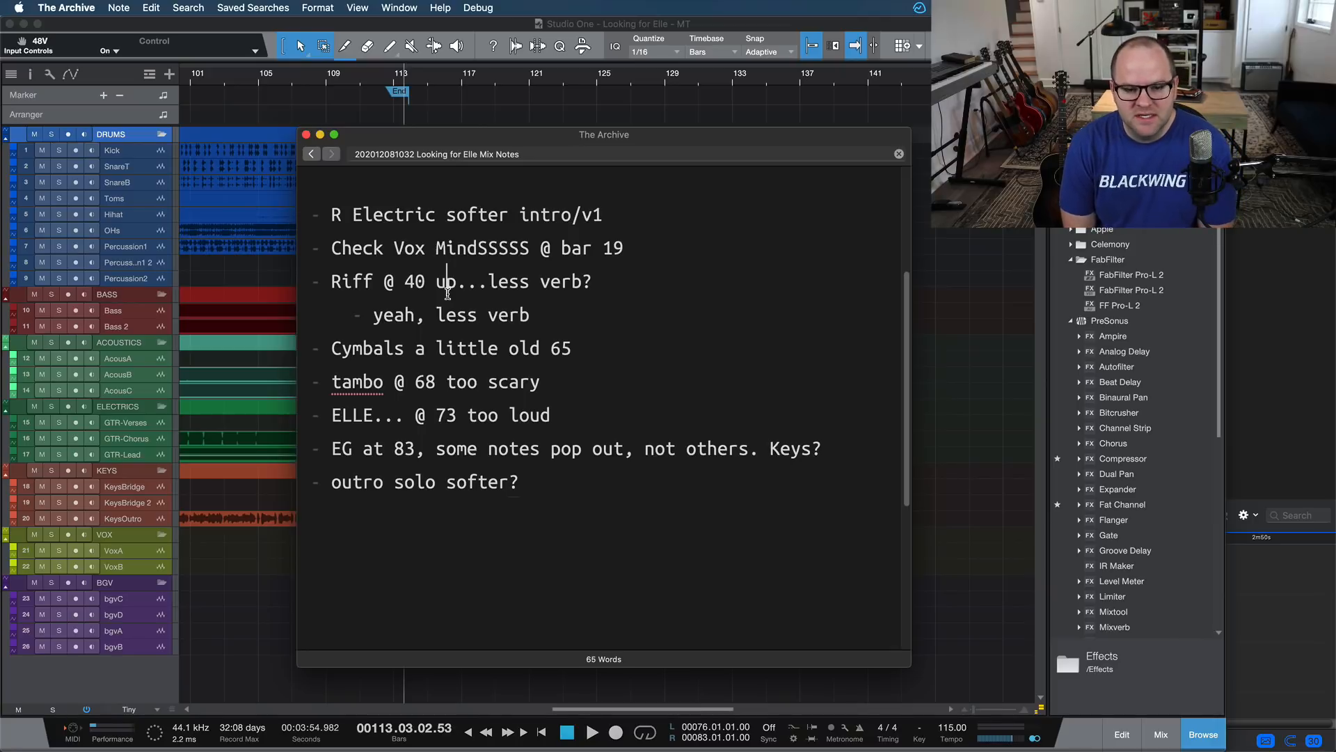
pyautogui.tripleClick(396, 371)
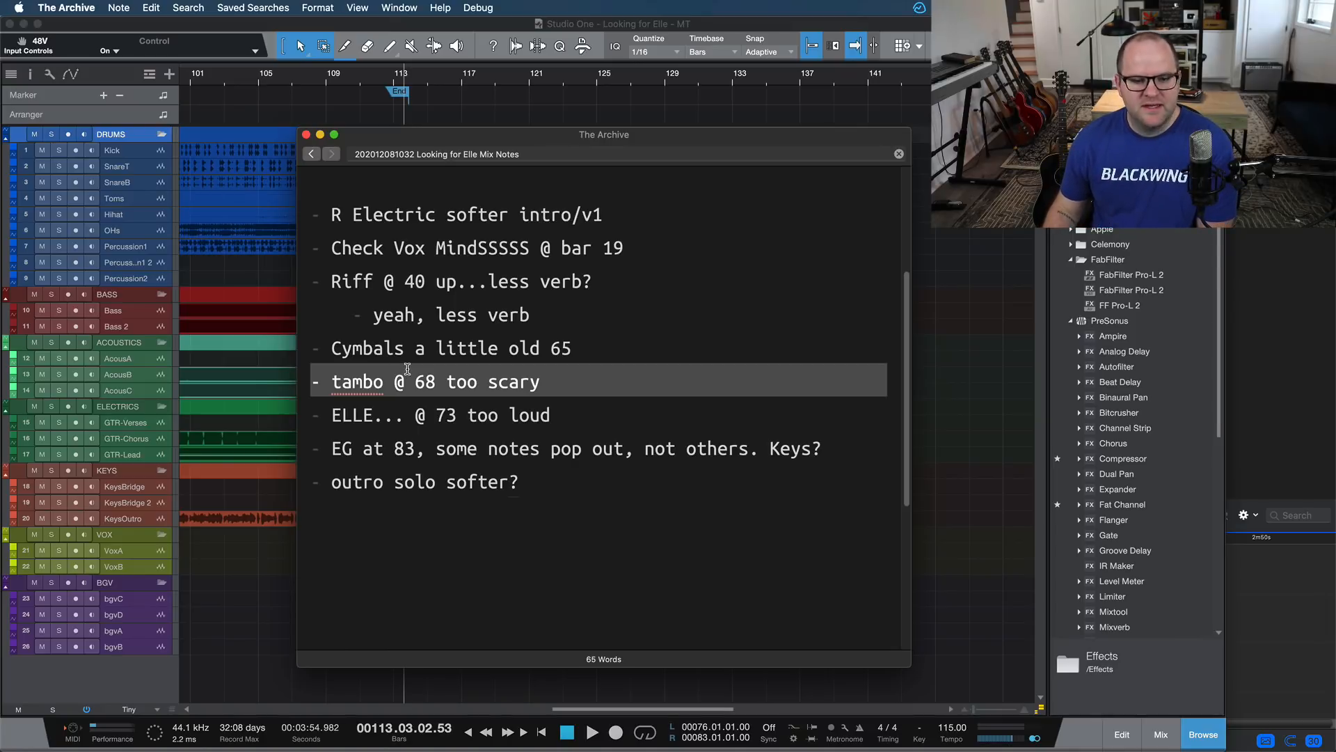
pyautogui.hscroll(-10, 273, 213)
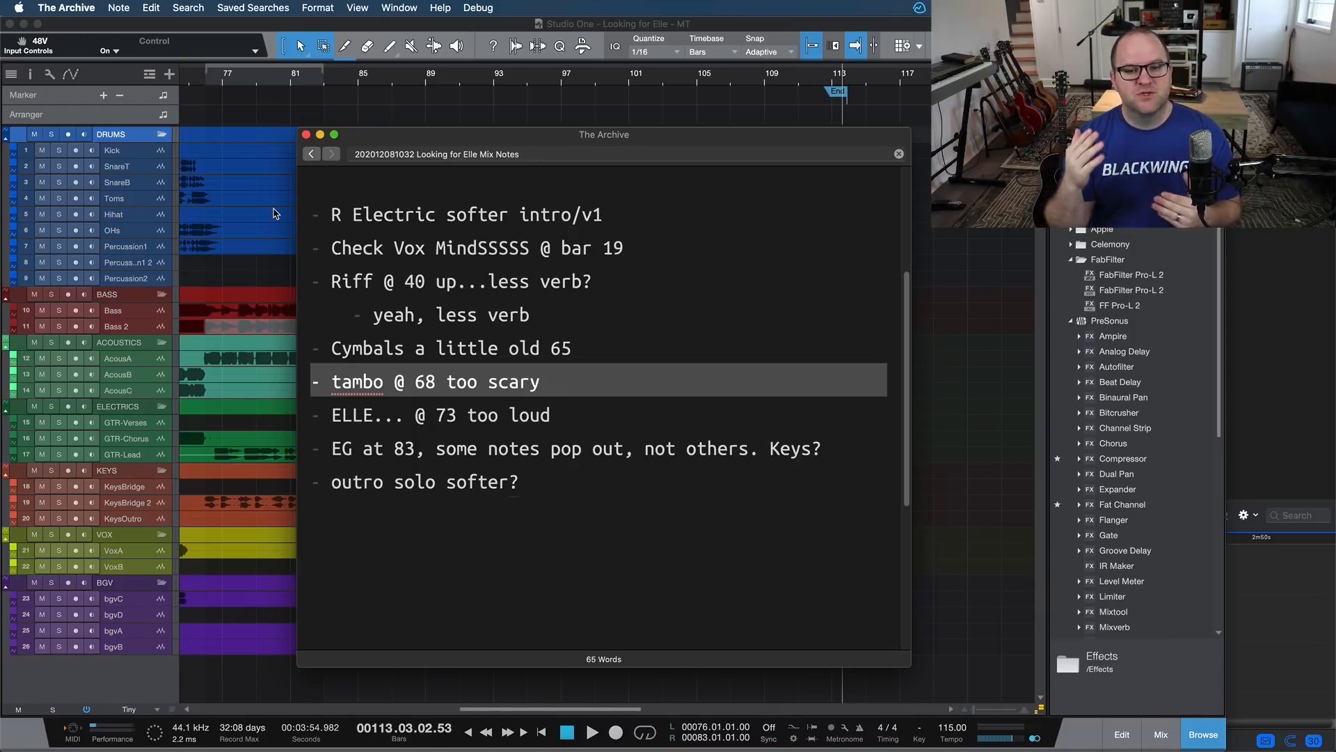
pyautogui.tripleClick(491, 503)
pyautogui.click(543, 494)
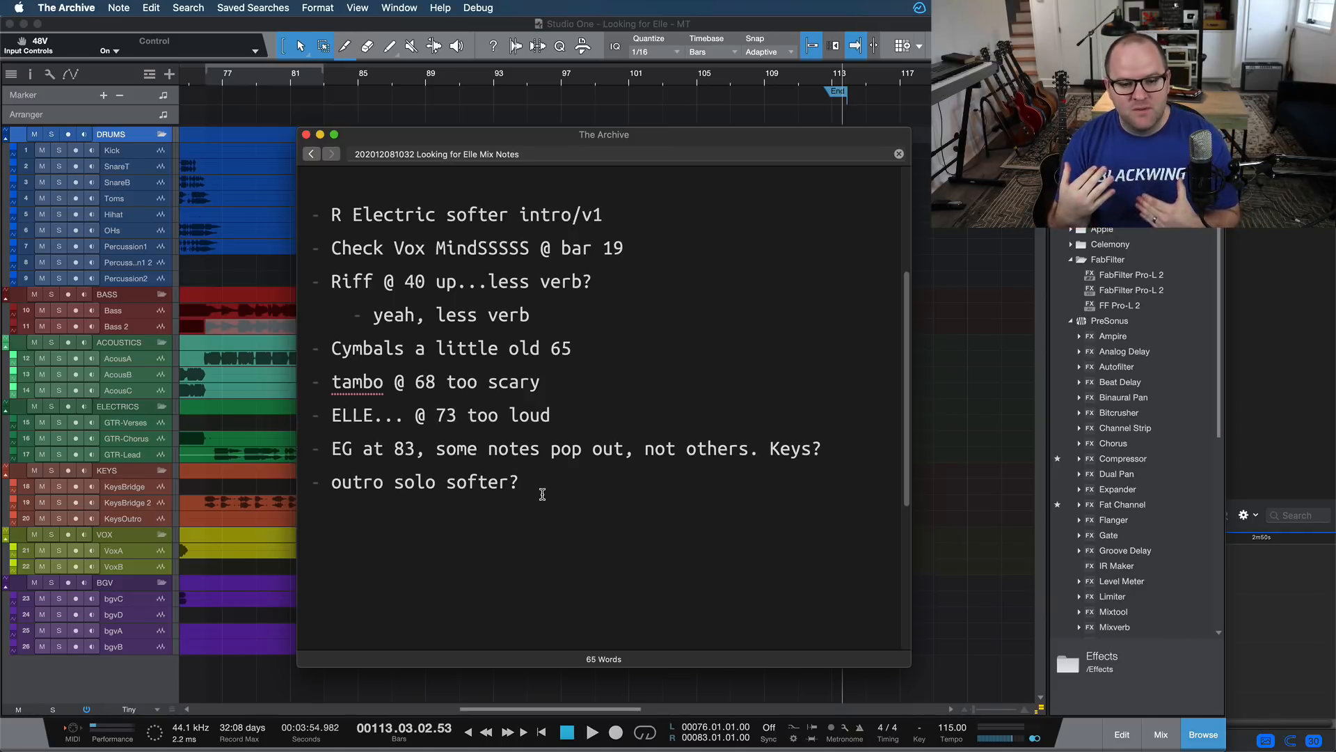
pyautogui.press('super+a')
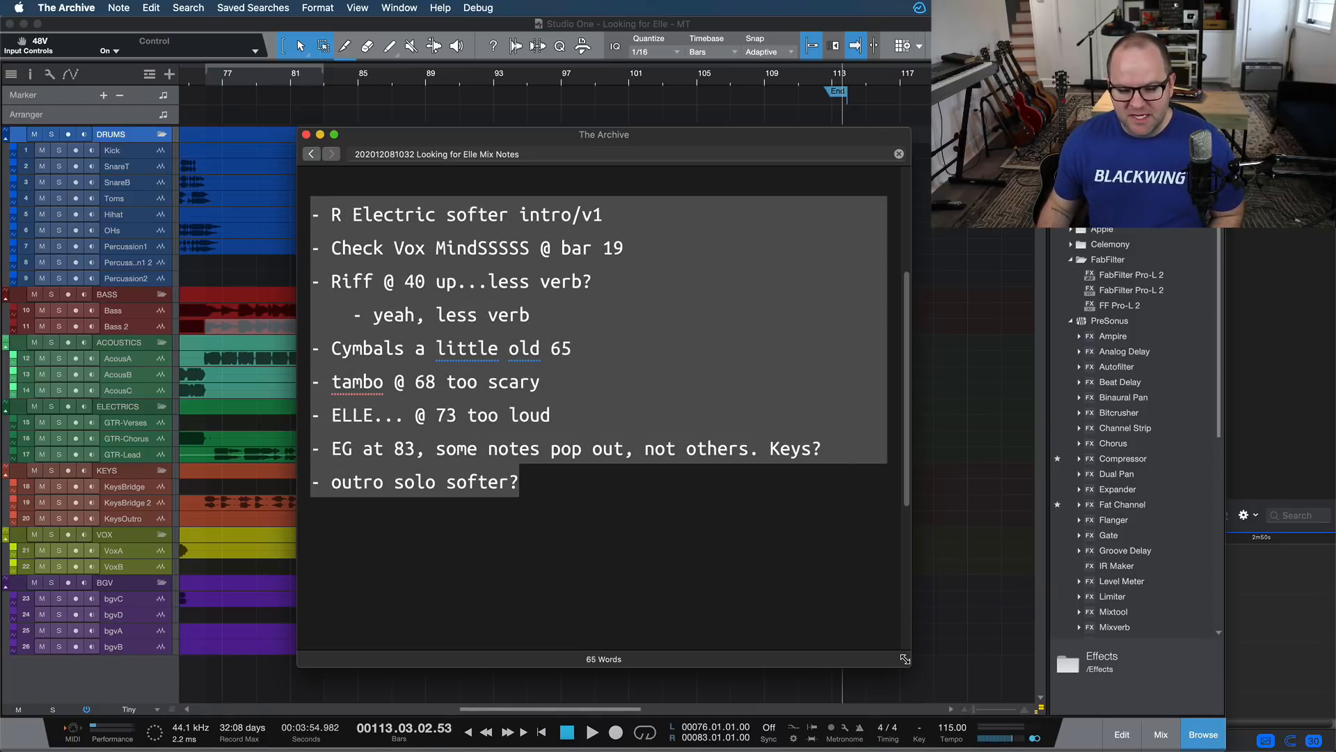
# Narrow the note window slightly and reselect the listening notes from "R Electric softer intro/v1" through "outro solo softer?".
pyautogui.moveTo(905, 659)
pyautogui.mouseDown()
pyautogui.moveTo(823, 659)
pyautogui.moveTo(879, 659)
pyautogui.mouseUp()
pyautogui.scroll(2, 612, 504)
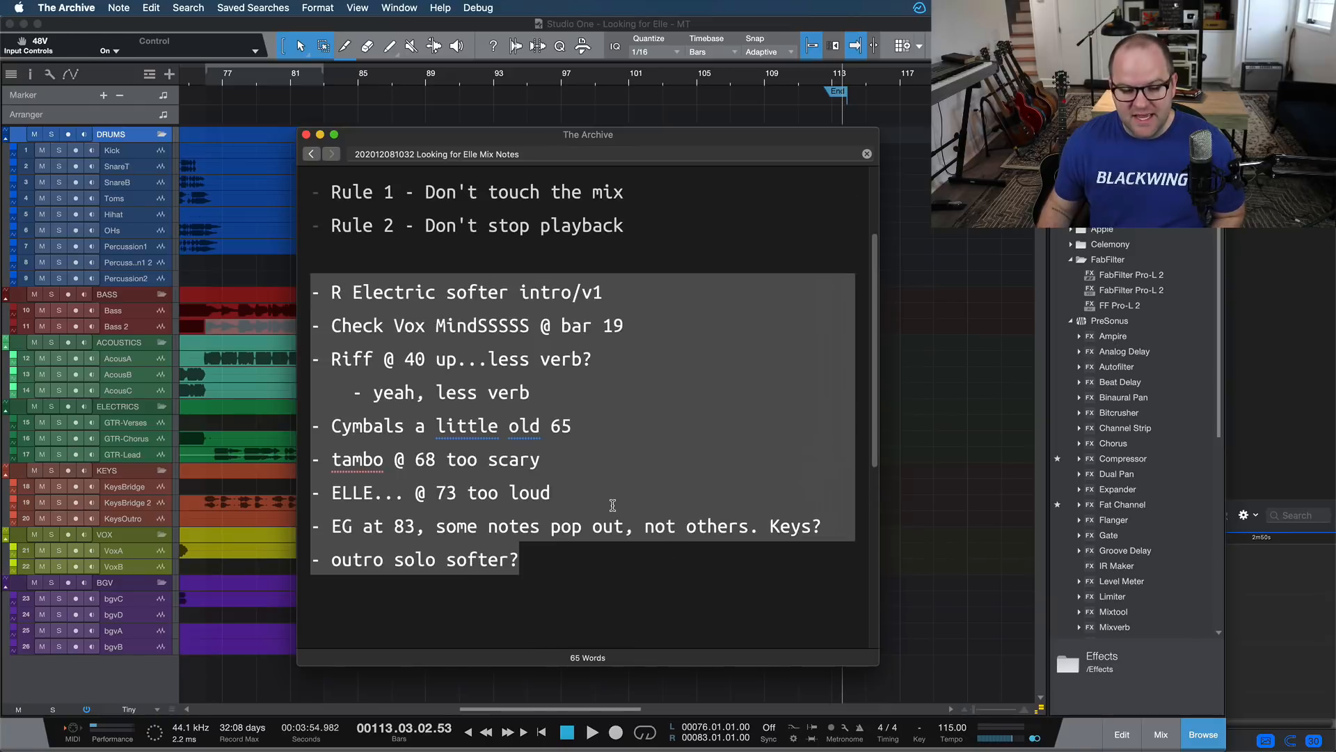
pyautogui.click(613, 504)
pyautogui.scroll(-3, 573, 529)
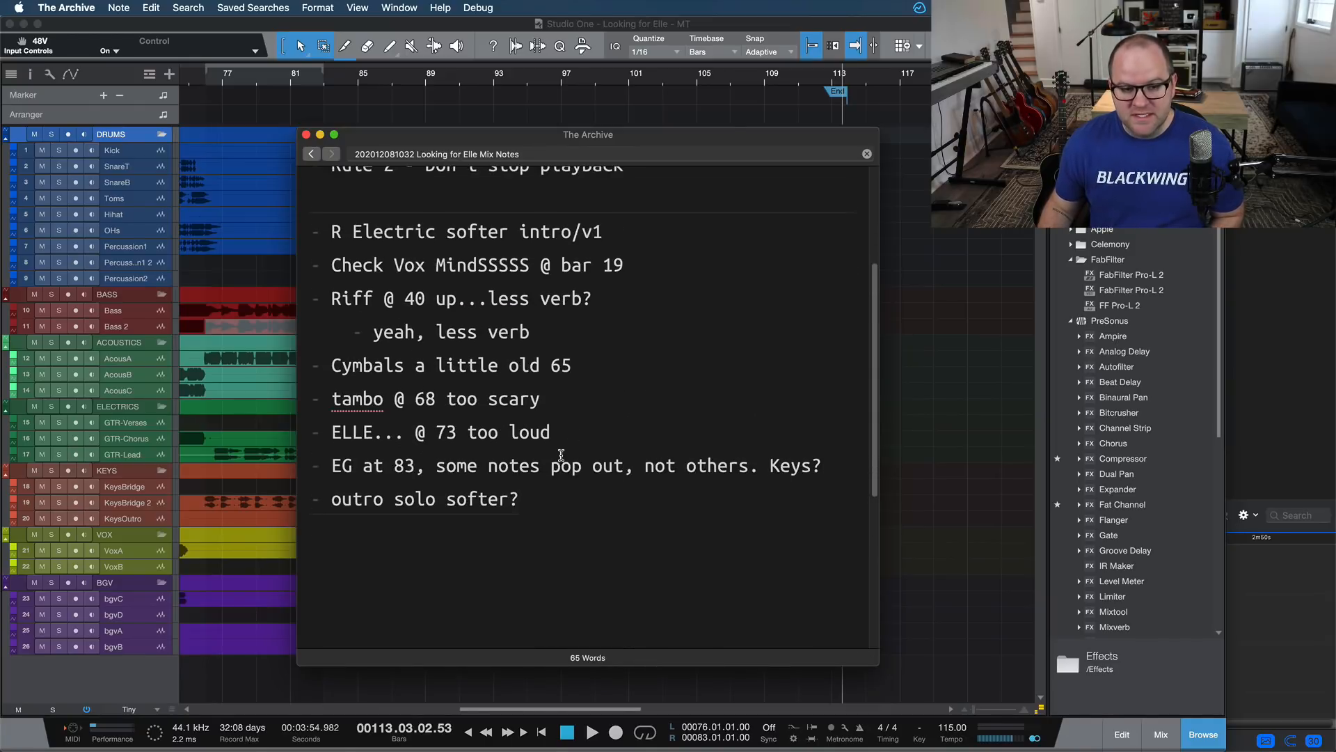
pyautogui.moveTo(588, 504); pyautogui.dragTo(232, 248)
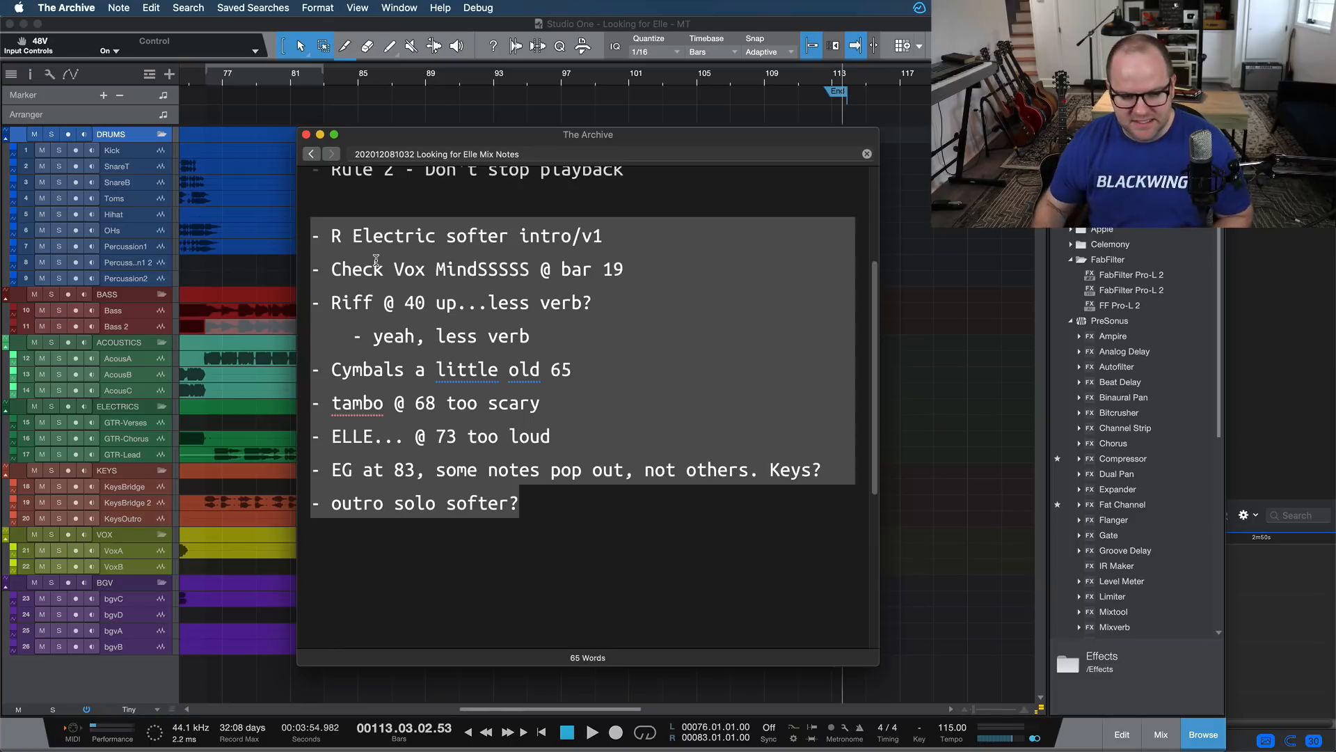
# Highlight the word "Cymbals" in its note, and select the "tambo @ 68 too scary" line as the item to address.
pyautogui.click(429, 357)
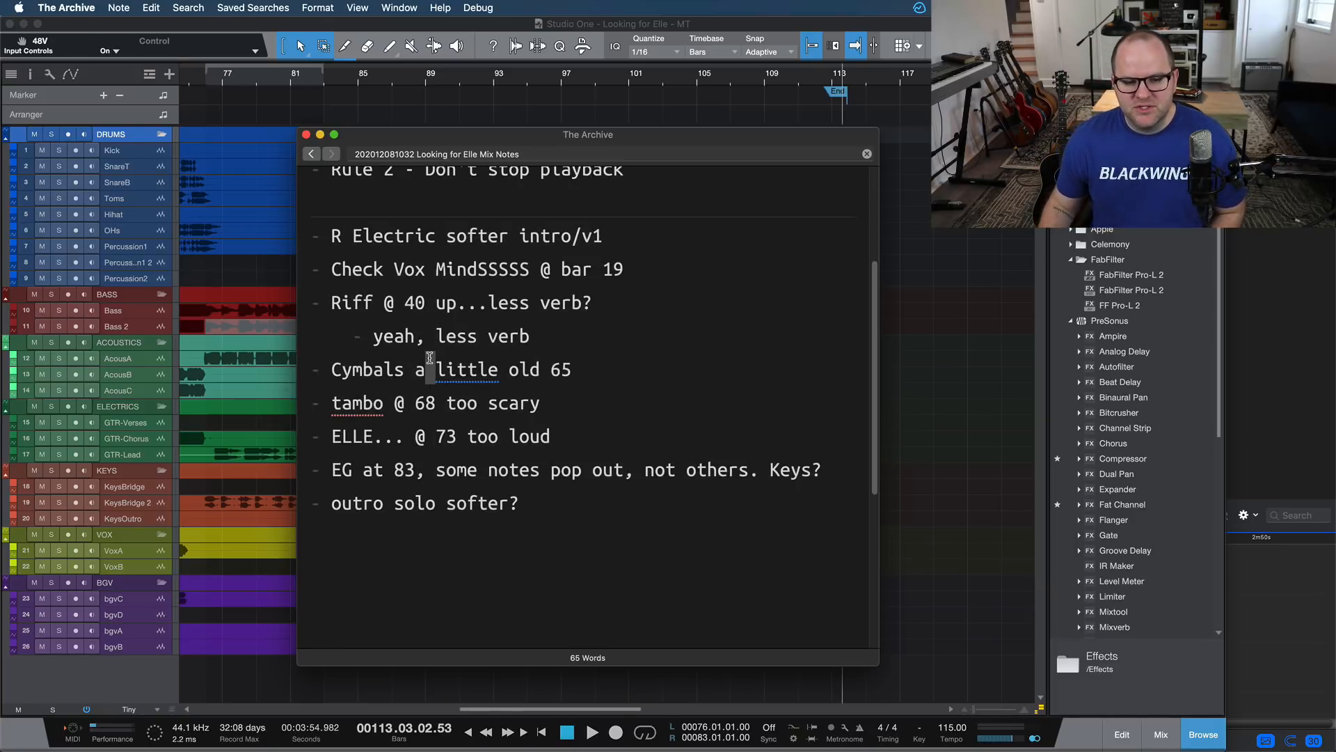
pyautogui.click(550, 489)
pyautogui.tripleClick(352, 367)
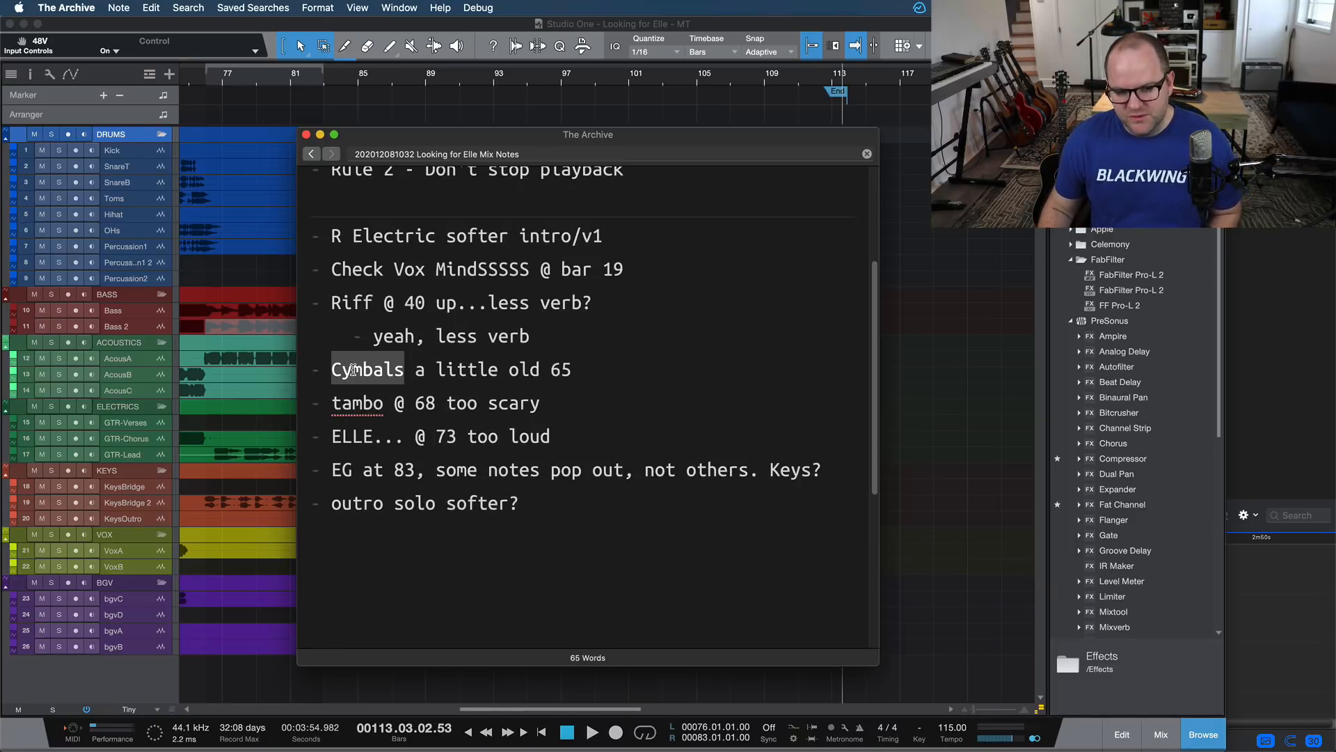
pyautogui.click(416, 411)
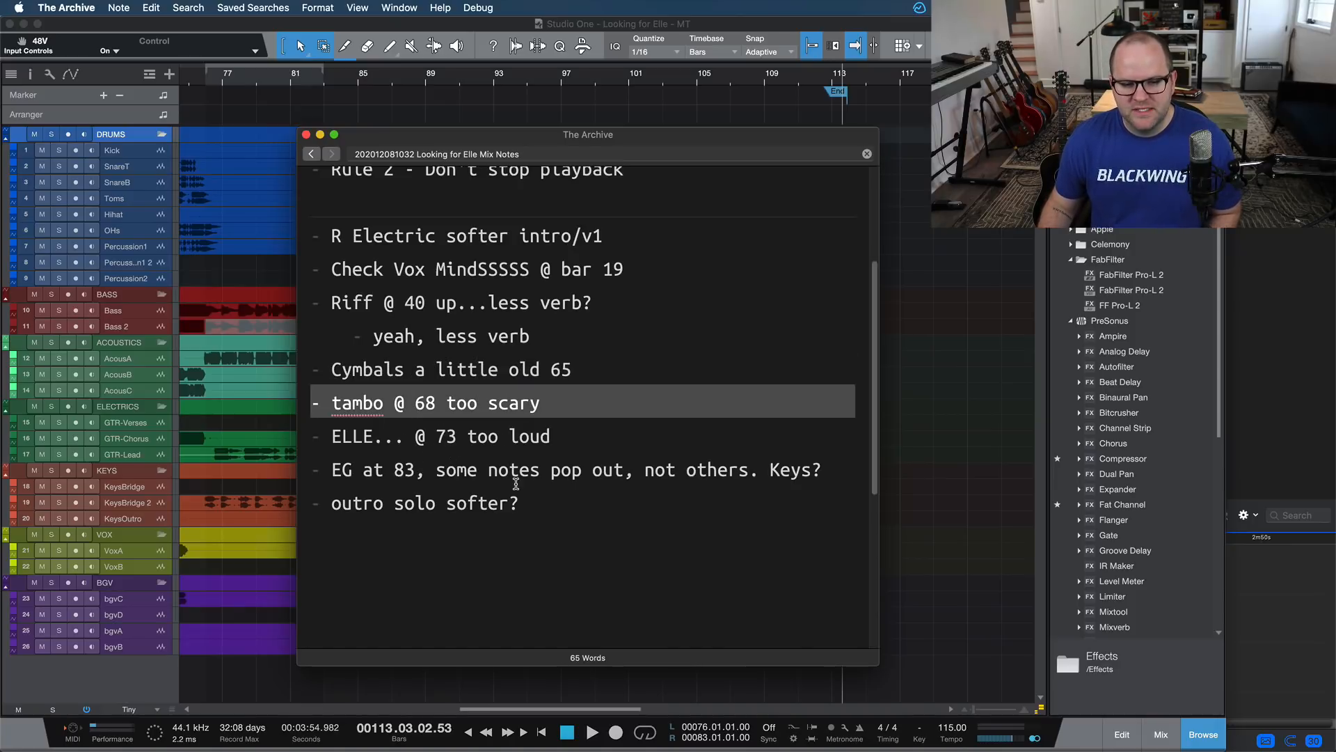
# Switch to the Looking for Elle song in Studio One, maximize its window, and bring bar 68 into close view.
pyautogui.click(334, 25)
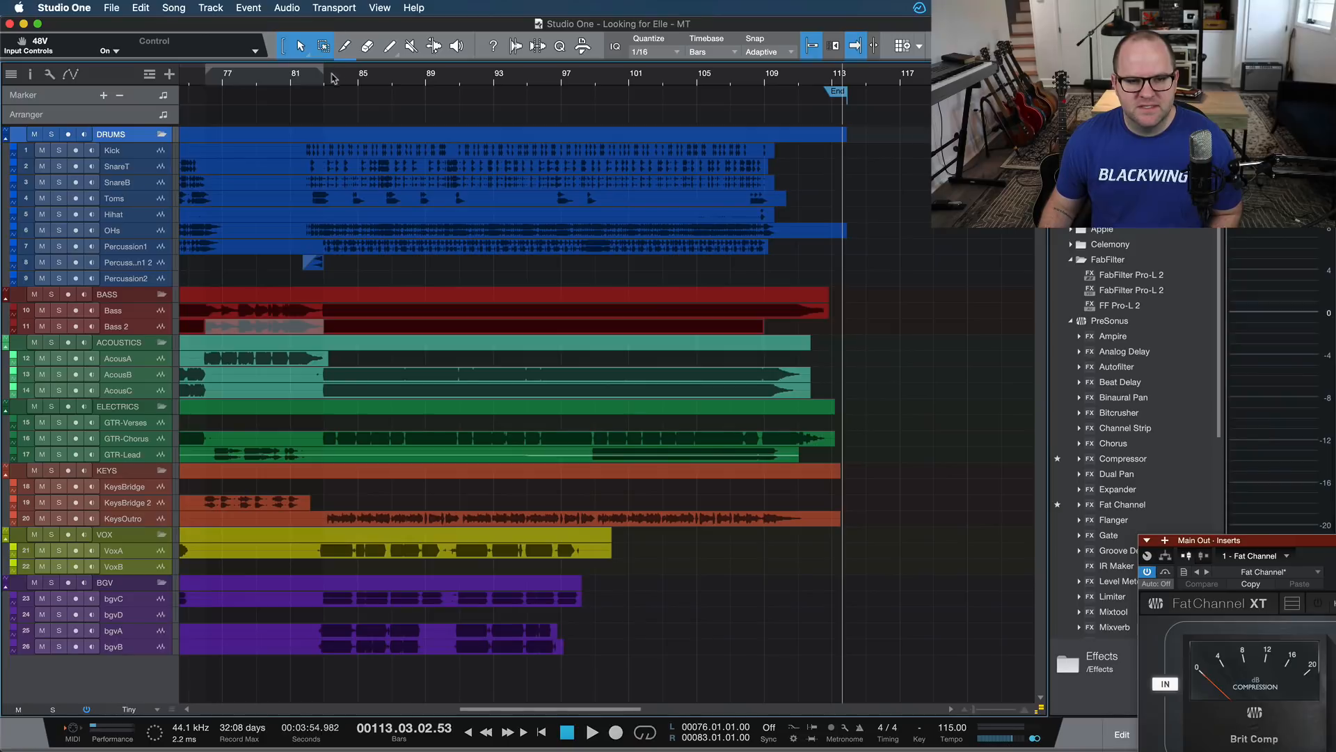
pyautogui.hscroll(-10, 572, 91)
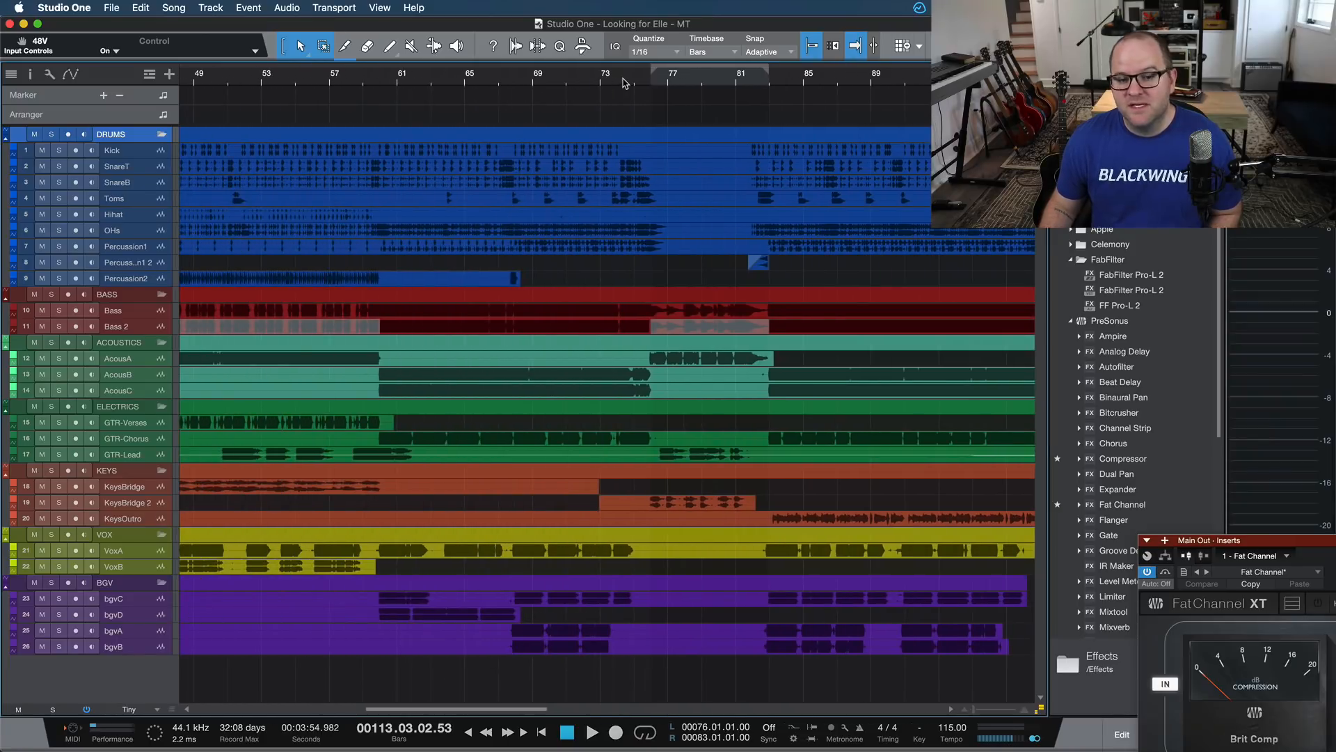
pyautogui.moveTo(505, 23); pyautogui.dragTo(503, 124)
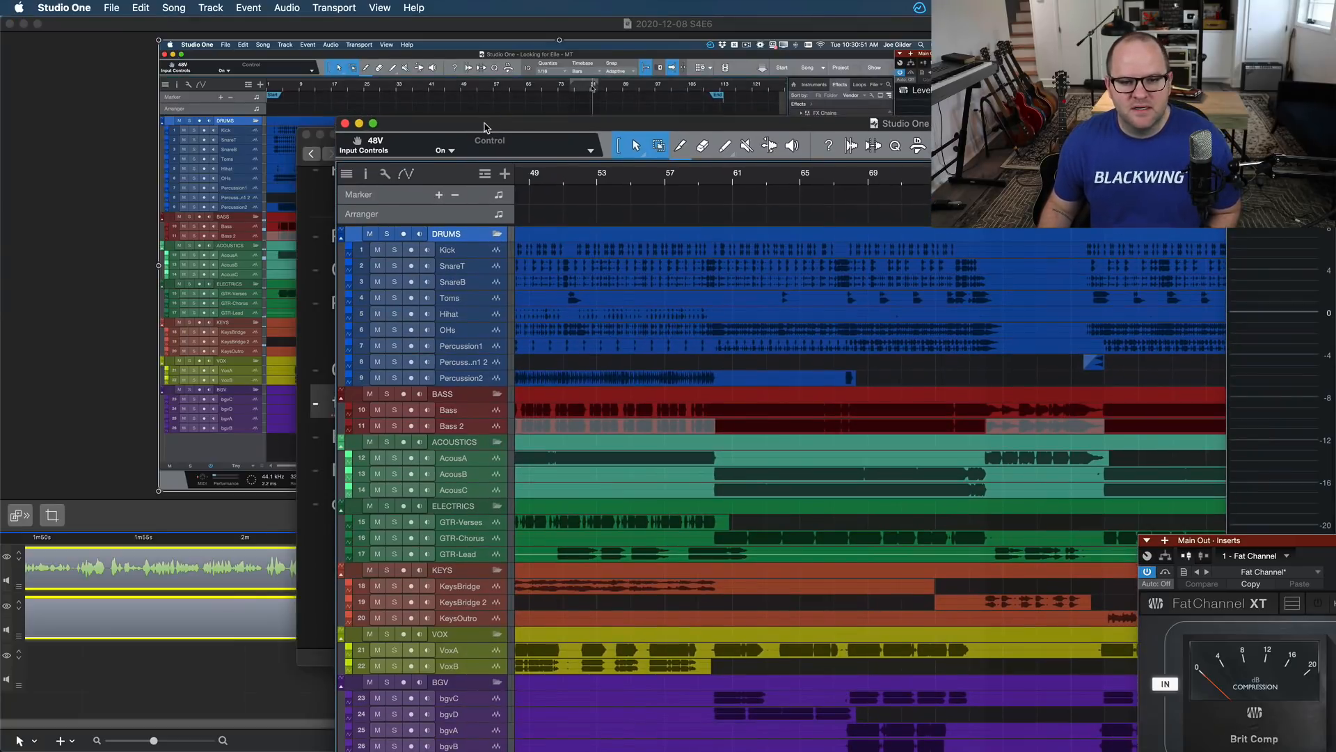
pyautogui.doubleClick(488, 126)
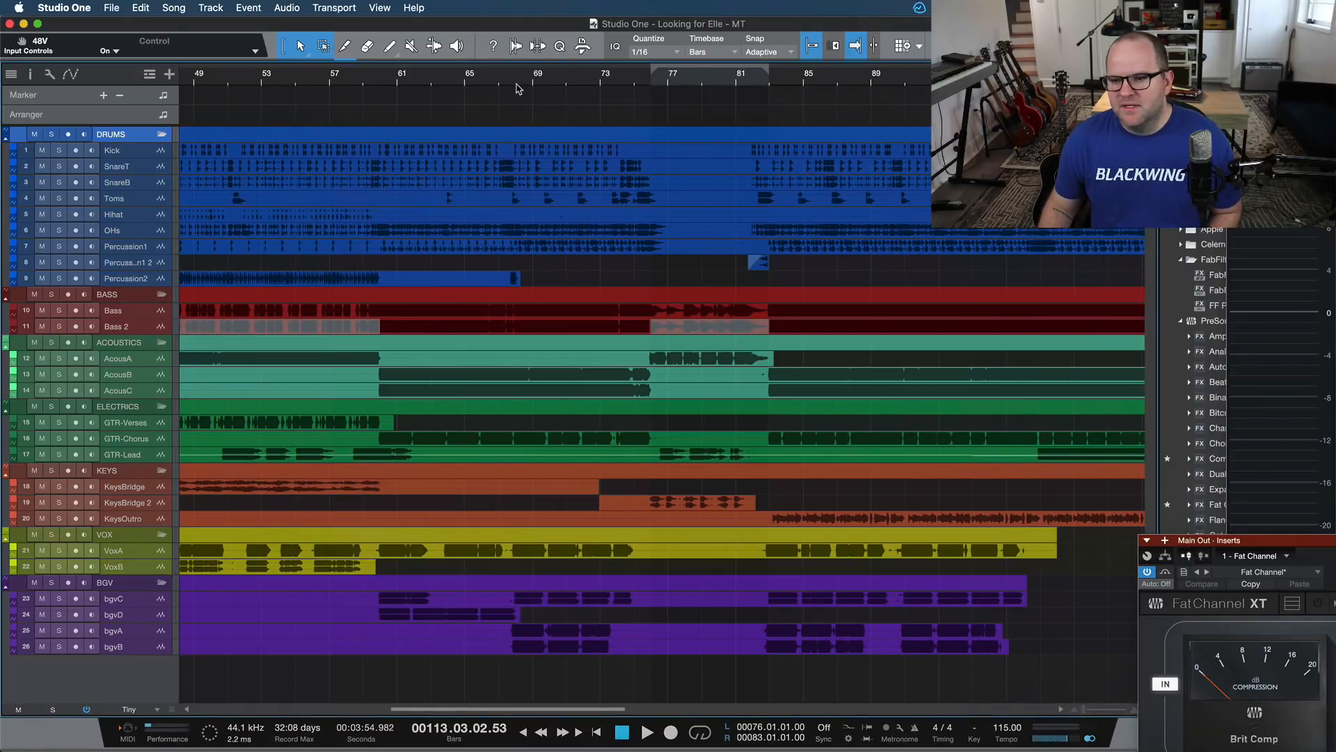
pyautogui.moveTo(531, 83); pyautogui.dragTo(513, 130)
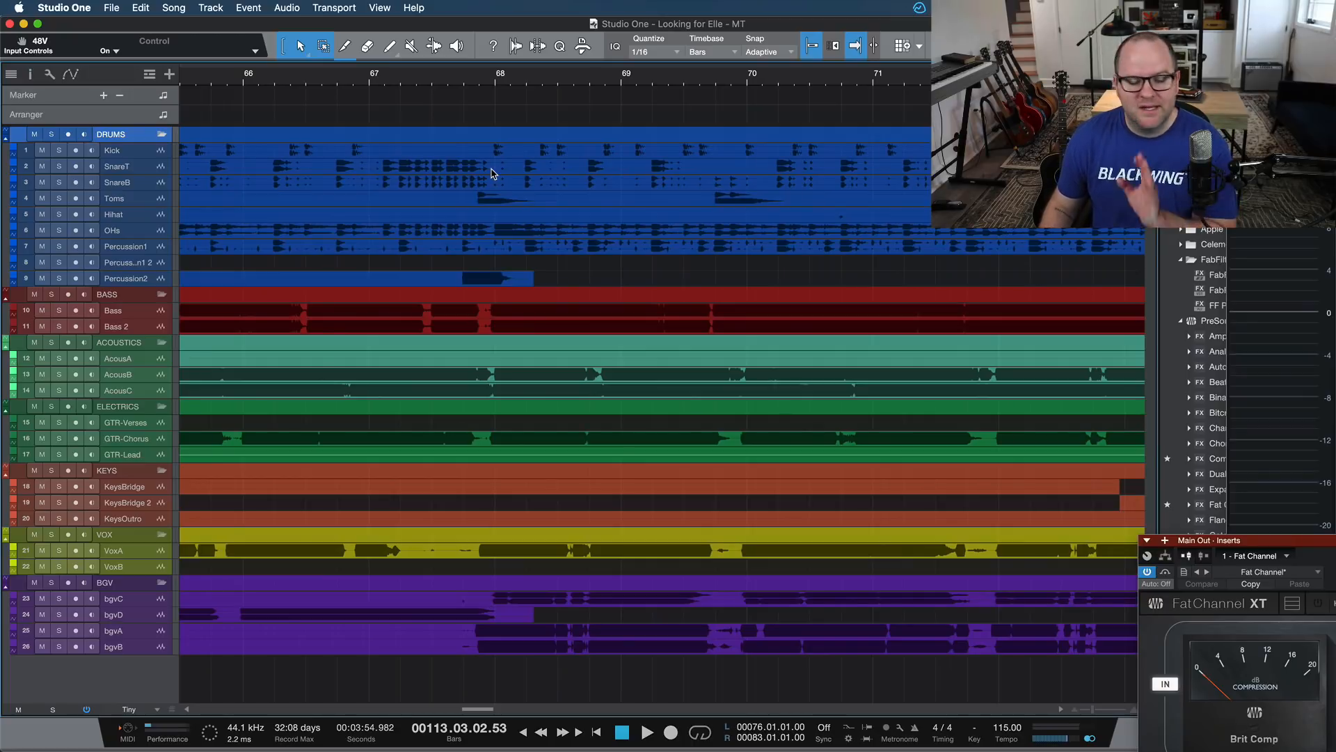
# Place the playhead at bar 67 beat 4 and play the transition into bar 68 to find the tambo hit.
pyautogui.click(424, 80)
pyautogui.scroll(-5, 510, 225)
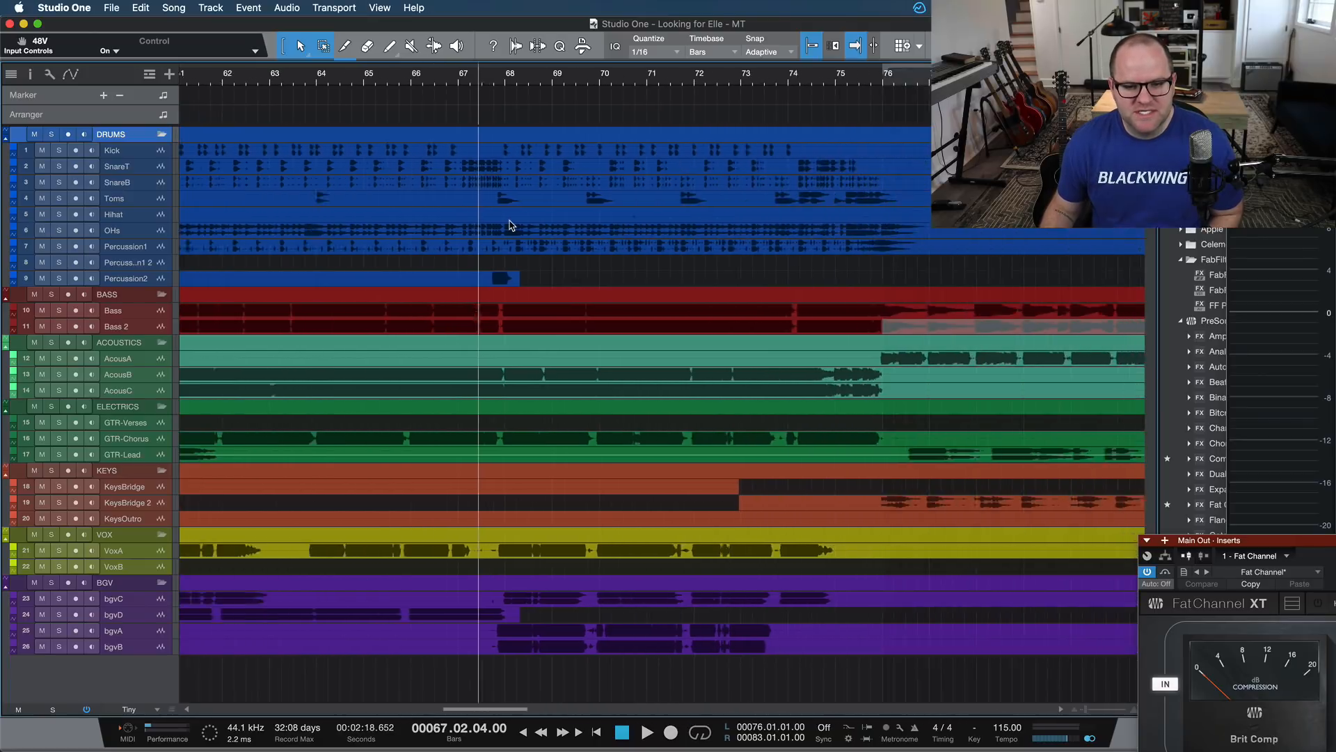
pyautogui.click(508, 80)
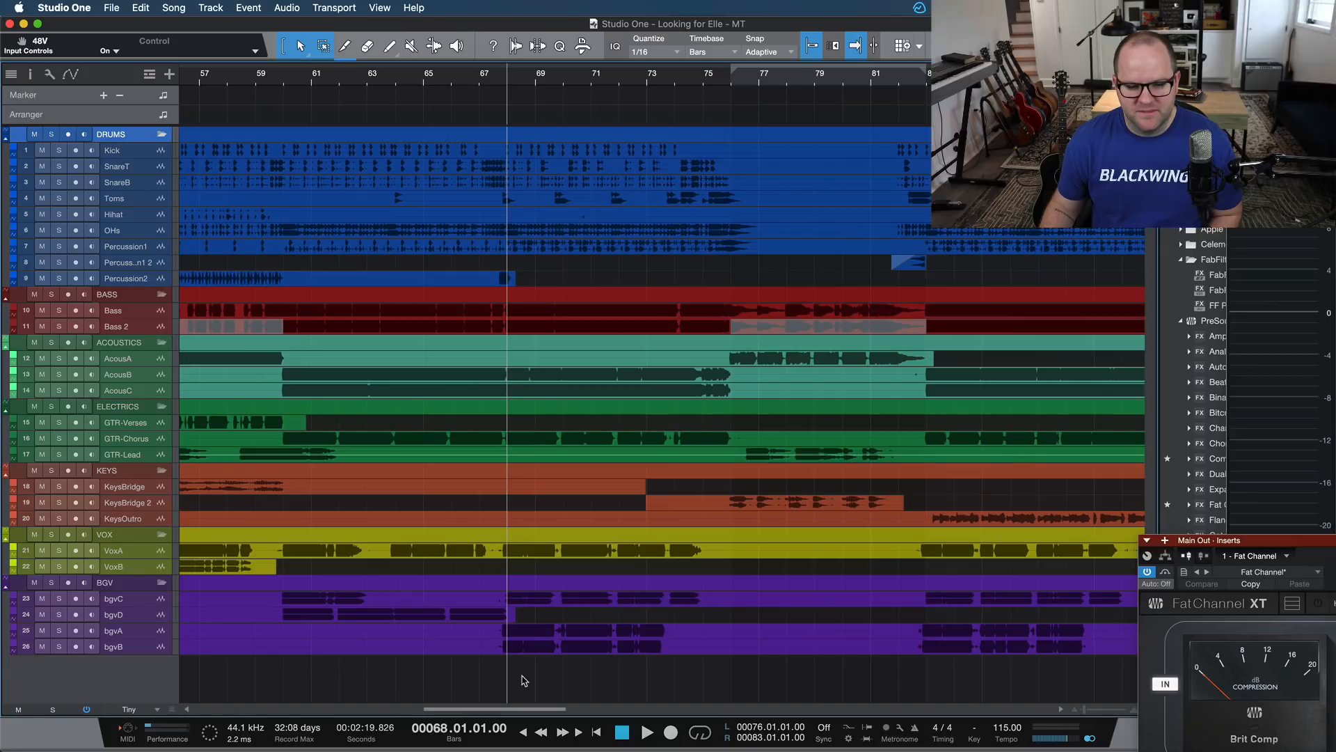
pyautogui.scroll(5, 487, 254)
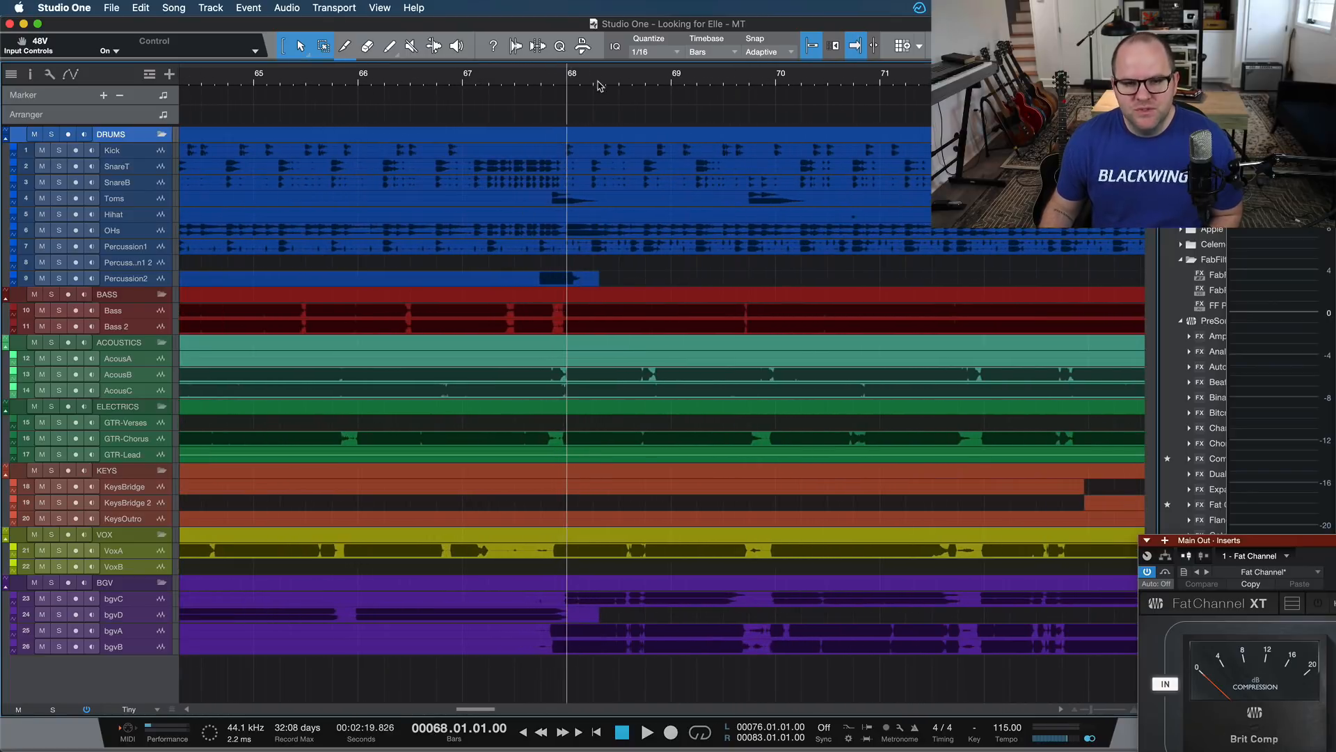
pyautogui.click(549, 82)
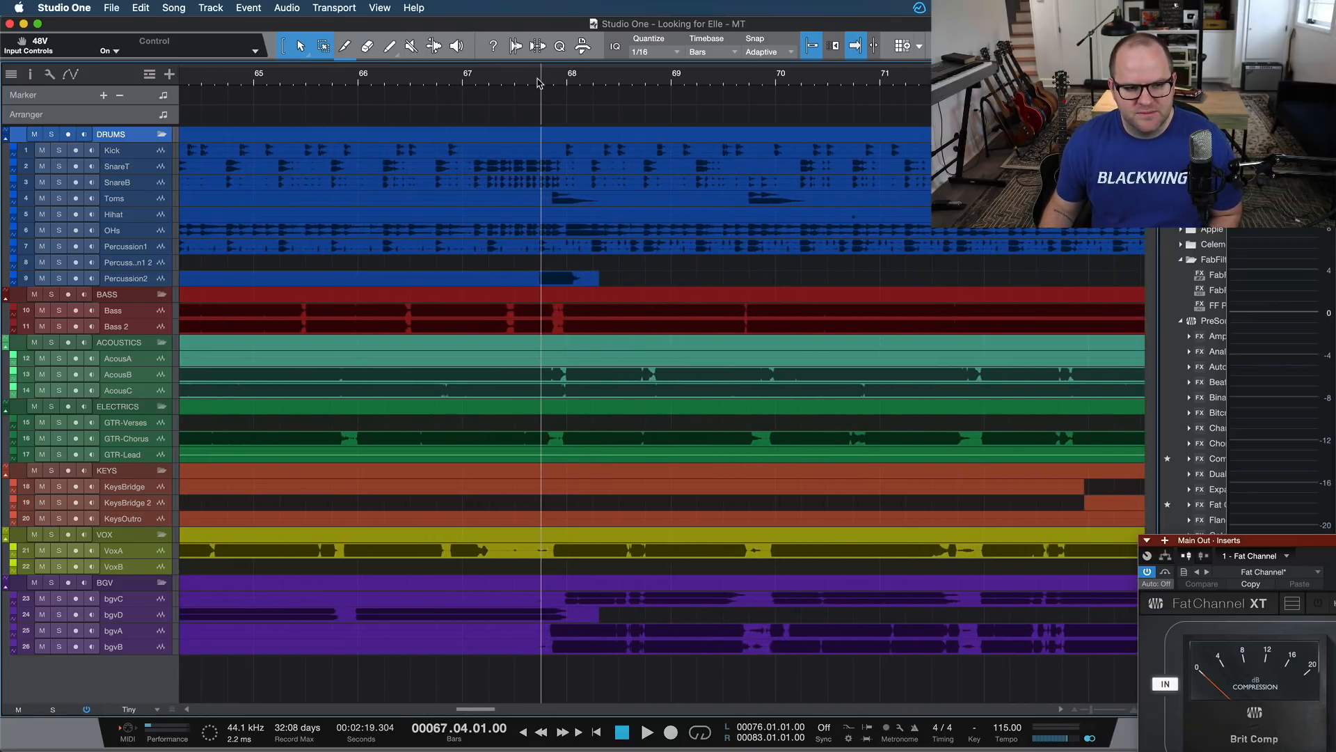
pyautogui.press('space')
pyautogui.scroll(-5, 291, 290)
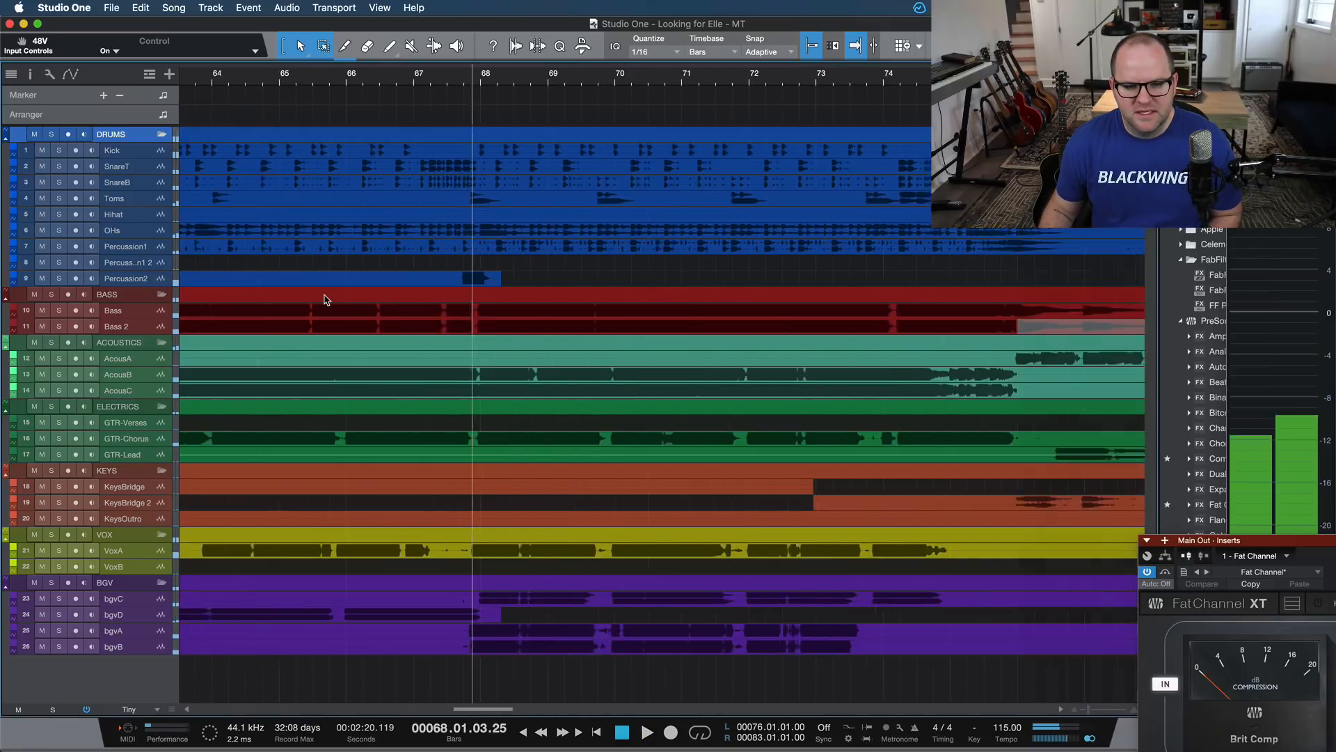
pyautogui.scroll(5, 300, 298)
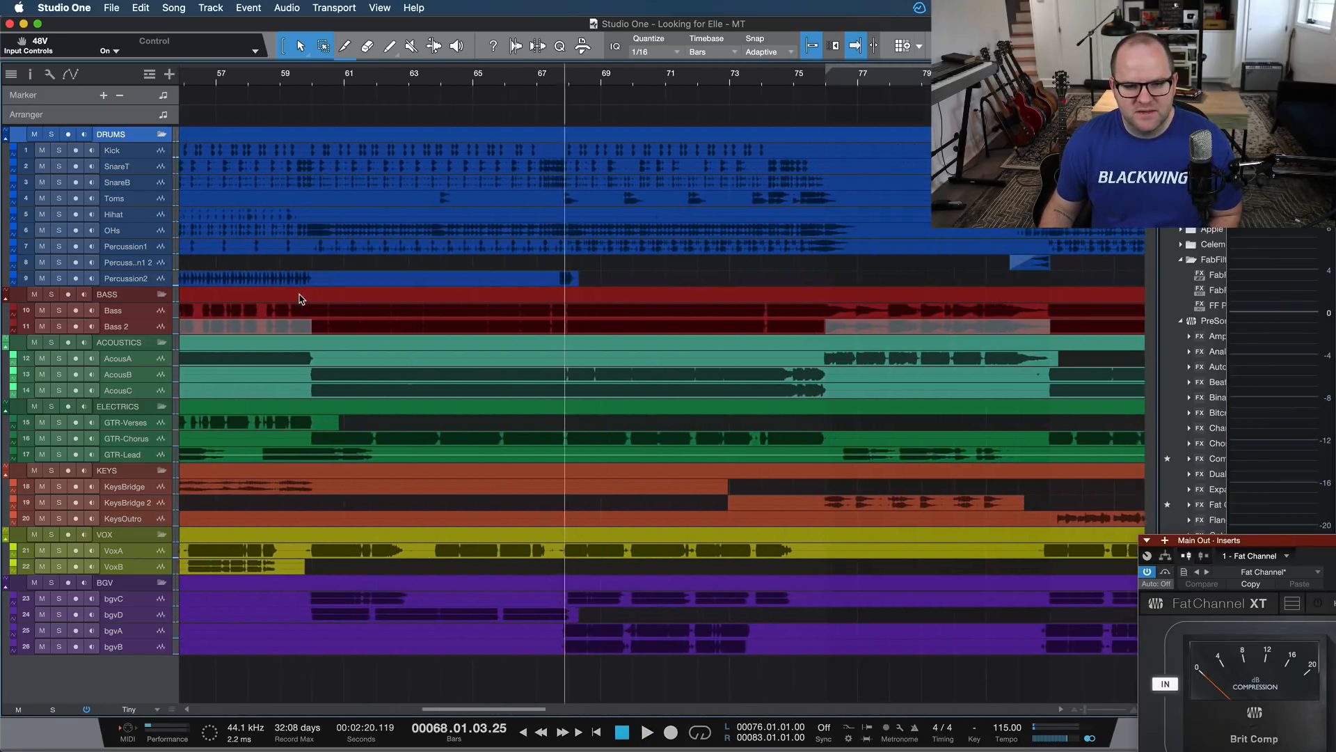
# Select the Percussion2 event, enlarge its track, and play from 65.04.04 through the hit before bar 68.
pyautogui.click(471, 279)
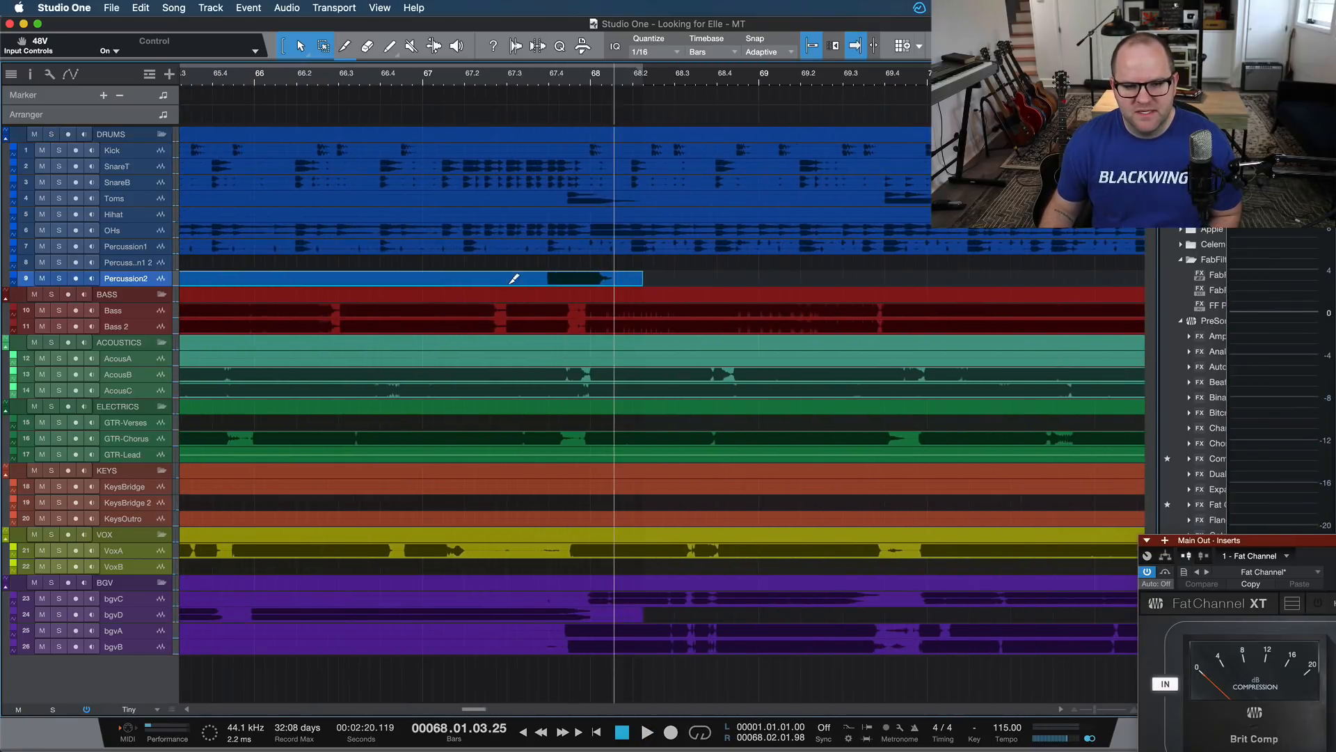
pyautogui.press('z')
pyautogui.click(244, 81)
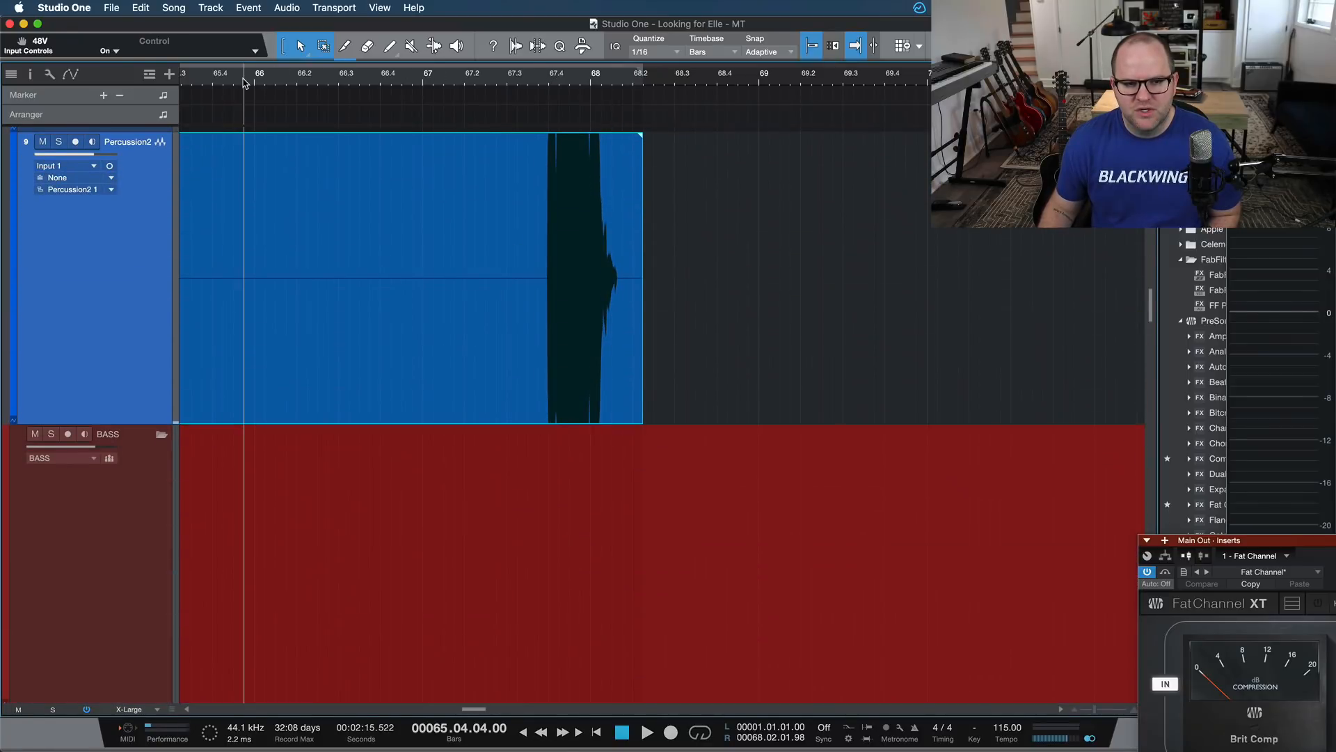
pyautogui.press('space')
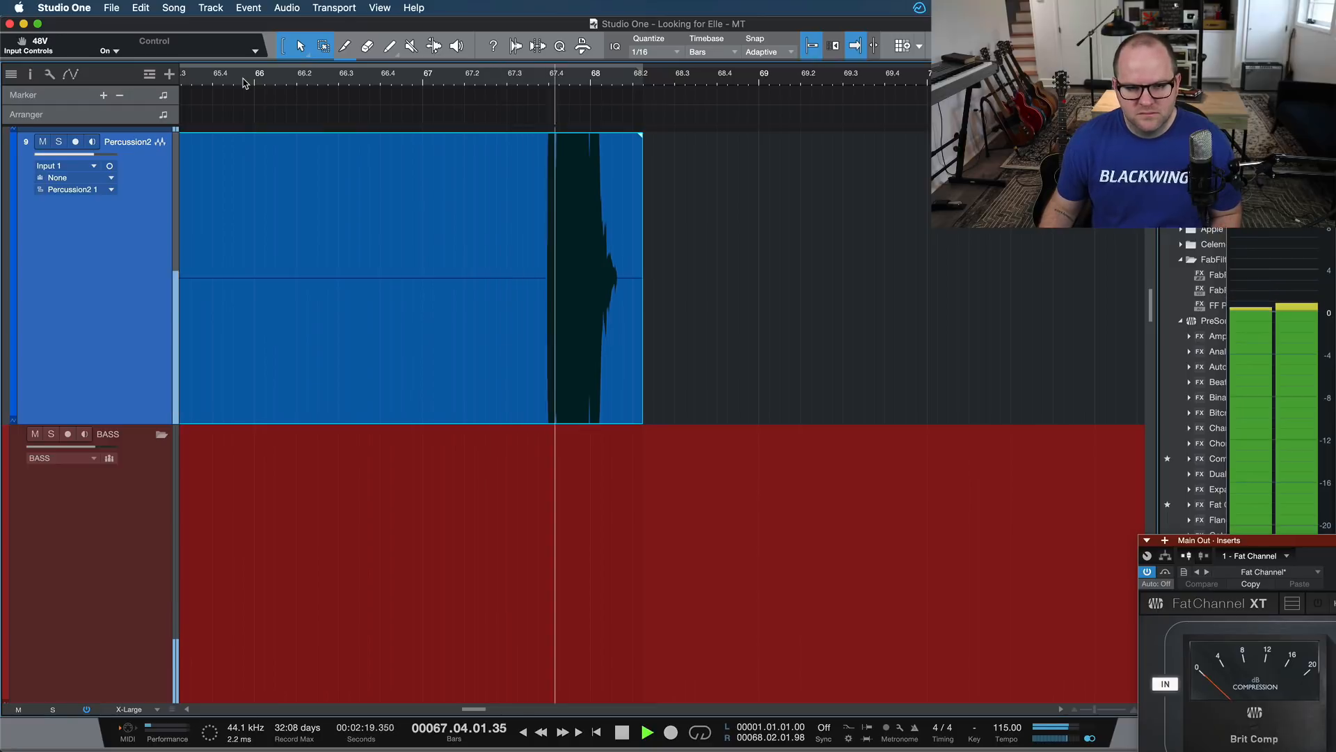
pyautogui.press('space')
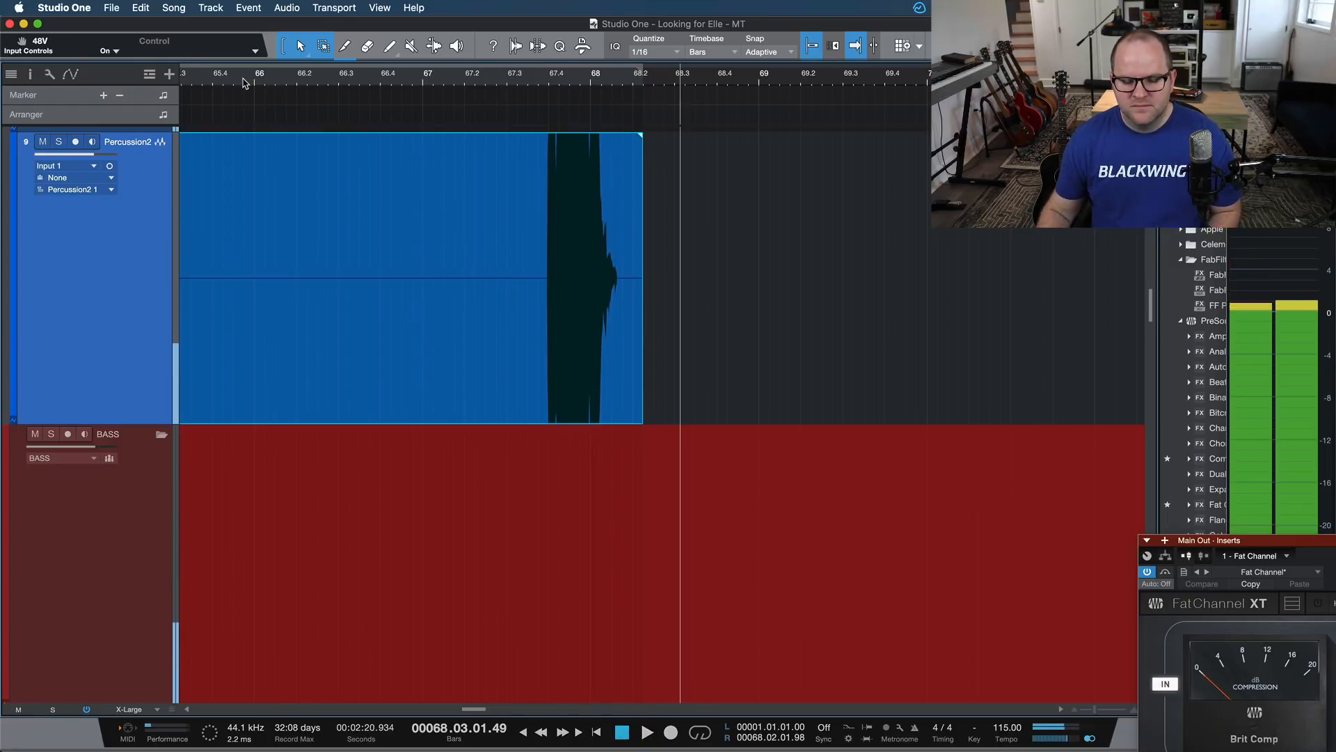
# Split the Percussion2 event at 67.02.03 and lower the gain of the piece containing the hit before bar 68.
pyautogui.scroll(-10, 438, 182)
pyautogui.scroll(8, 439, 182)
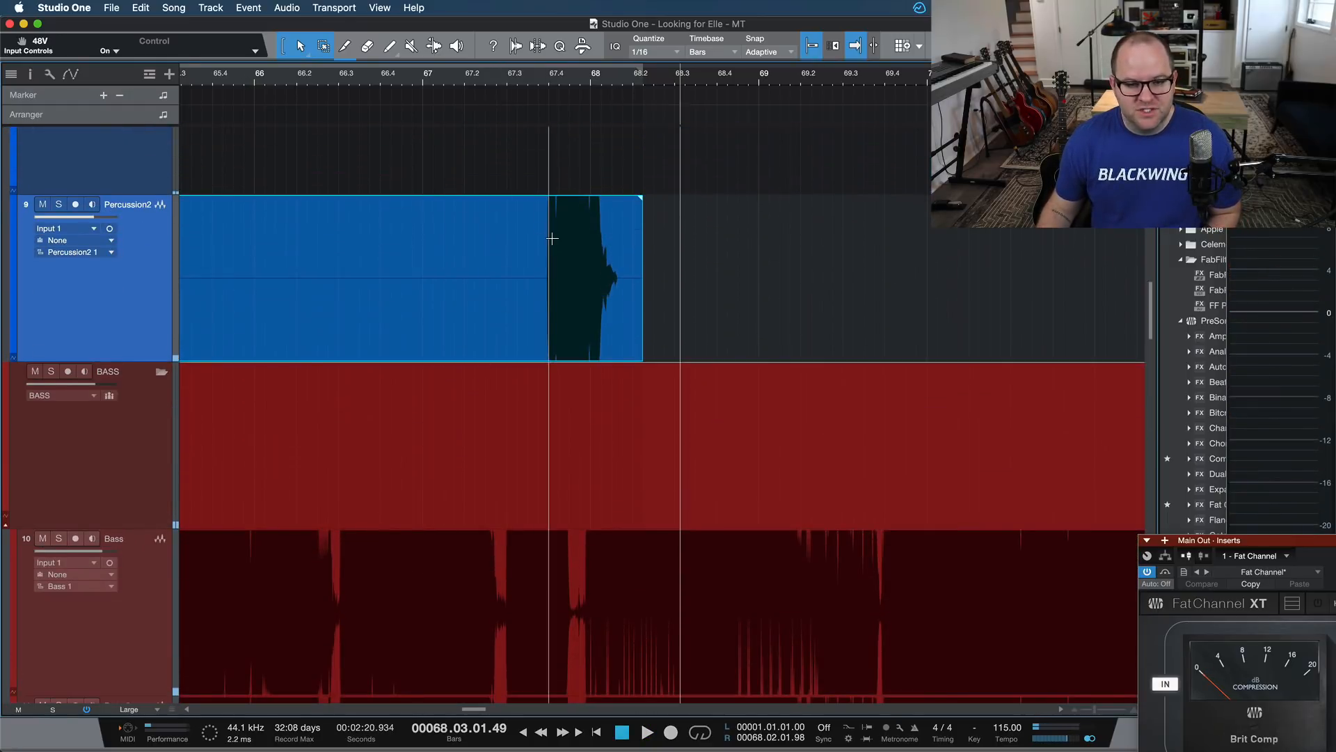
pyautogui.keyDown('alt'); pyautogui.click(485, 252); pyautogui.keyUp('alt')
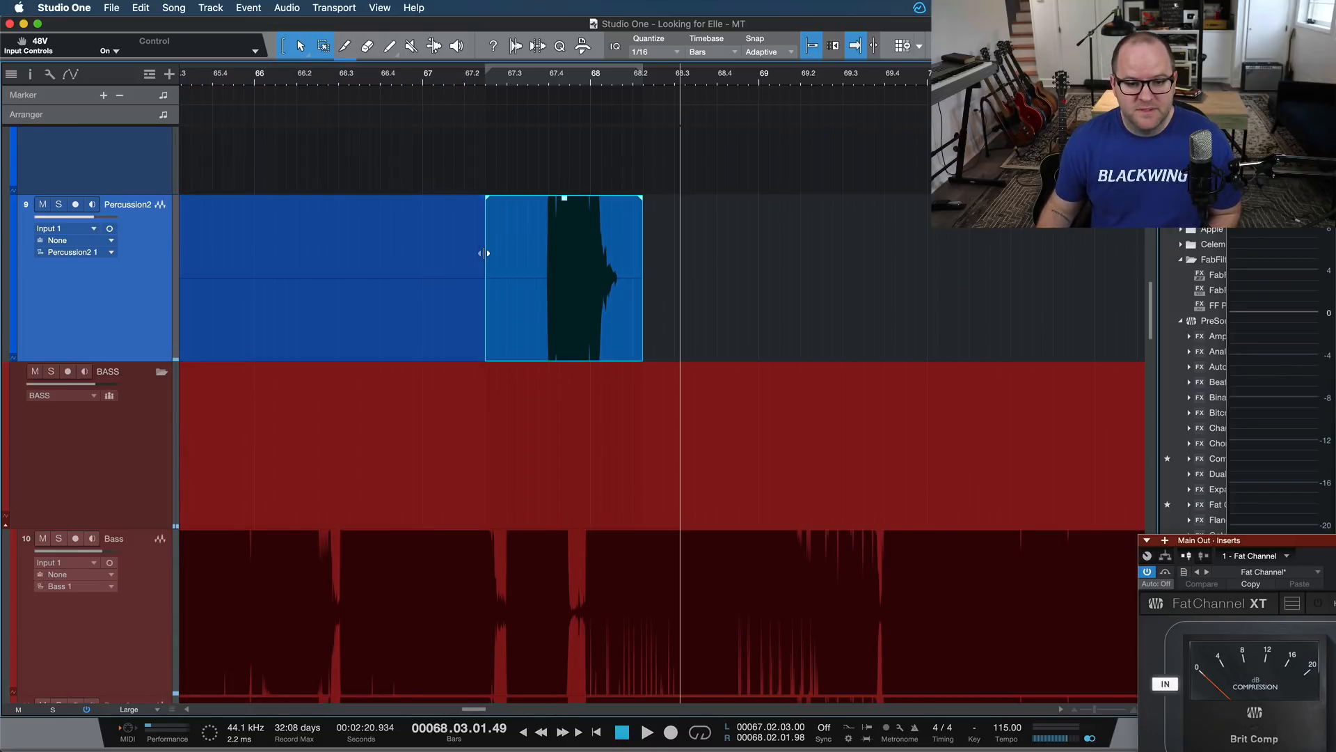
pyautogui.moveTo(564, 202); pyautogui.dragTo(568, 245)
# Play from the Percussion2 split point into bar 69 to audition the quieter hit, and stop playback.
pyautogui.click(485, 82)
pyautogui.press('space')
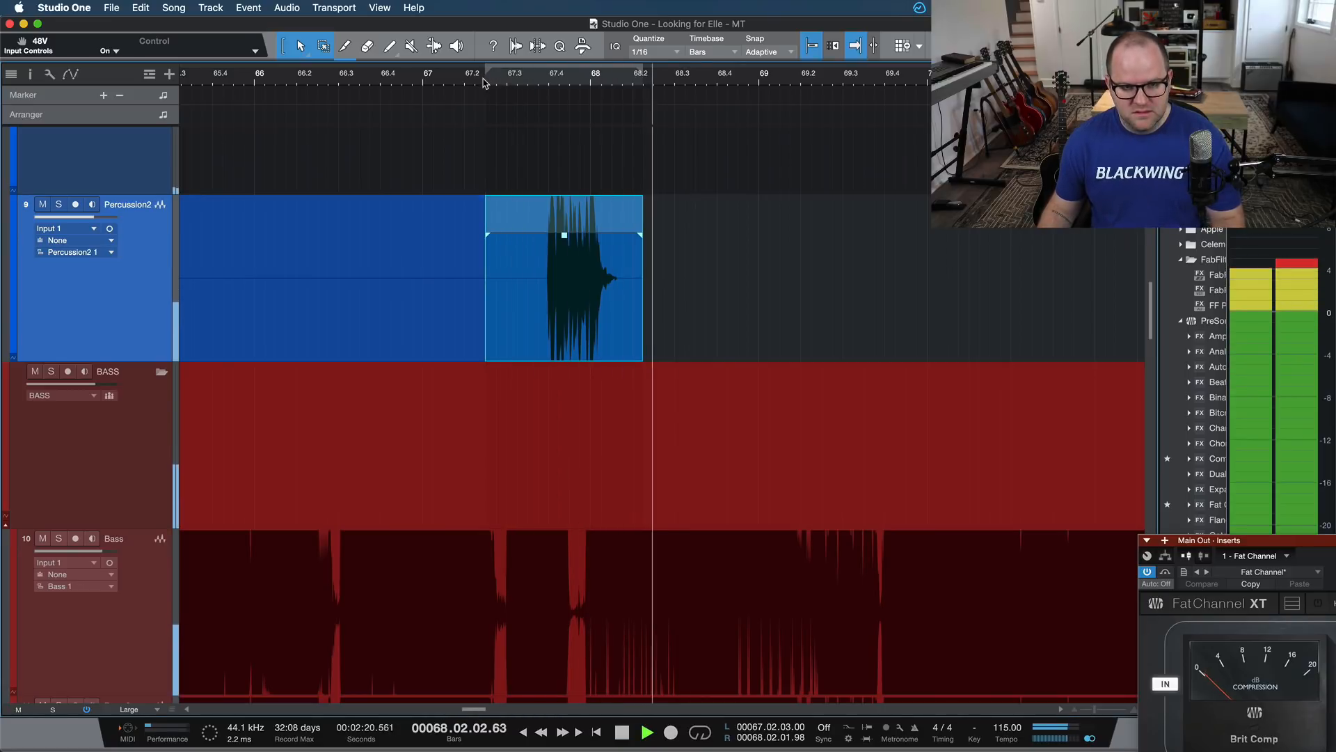
pyautogui.click(402, 81)
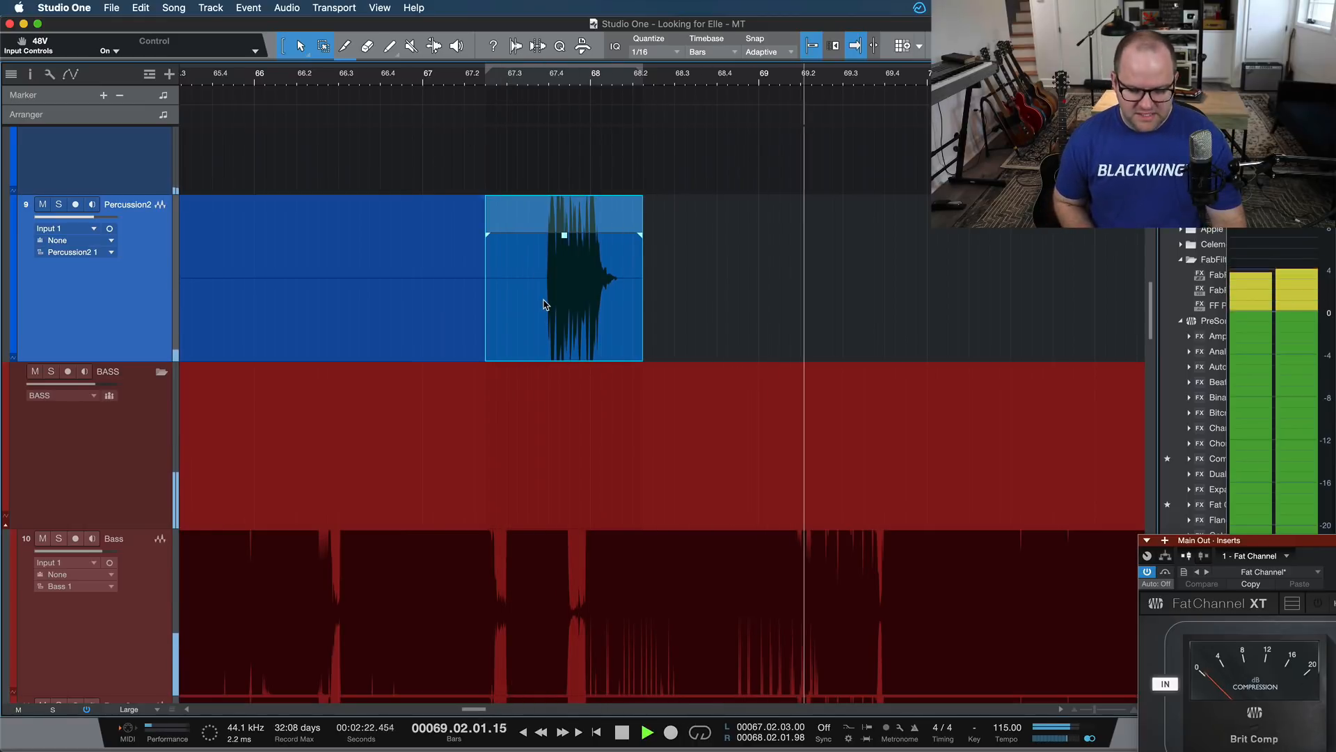
pyautogui.press('space')
# Solo the Percussion1 and Percussion2 tracks and play from 66.02.01 to compare them going into bar 68.
pyautogui.scroll(-5, 545, 304)
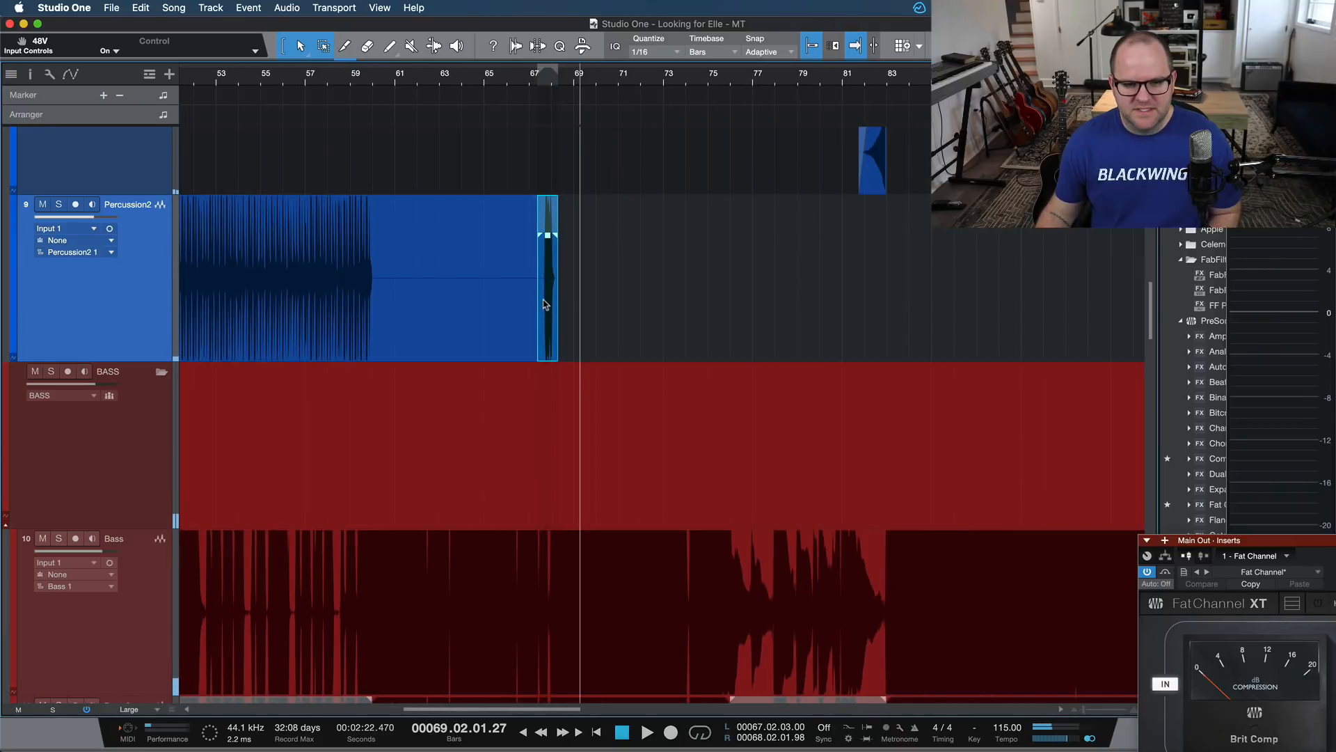
pyautogui.click(346, 78)
pyautogui.scroll(3, 359, 211)
pyautogui.scroll(3, 359, 211)
pyautogui.scroll(-4, 359, 211)
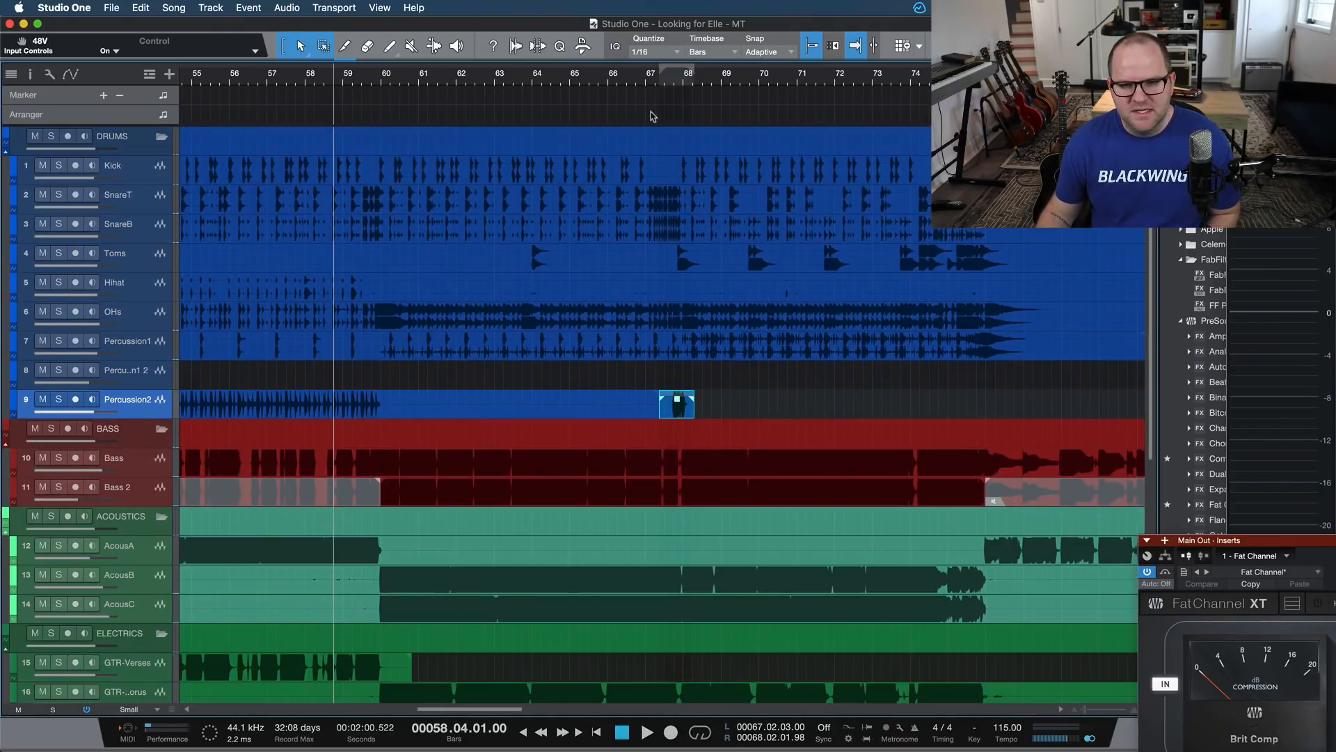
pyautogui.click(617, 81)
pyautogui.click(137, 353)
pyautogui.press('s')
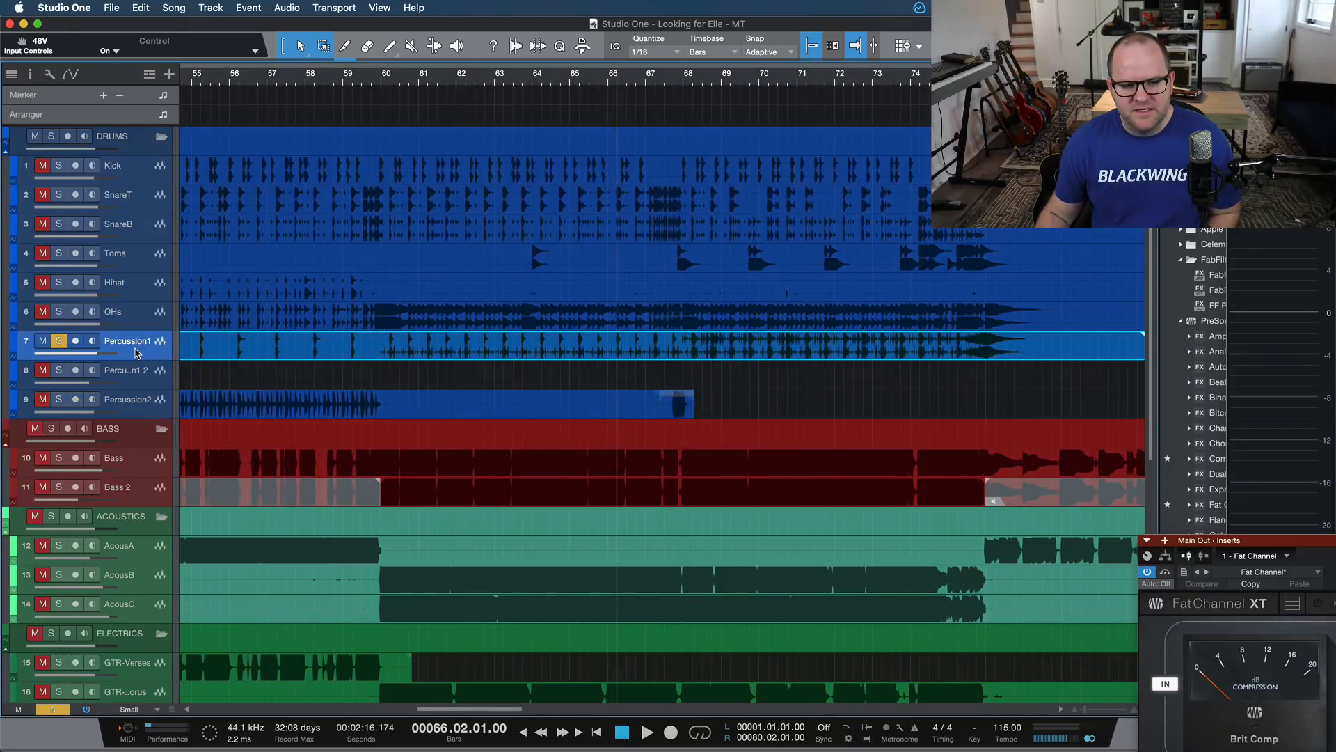
pyautogui.press('space')
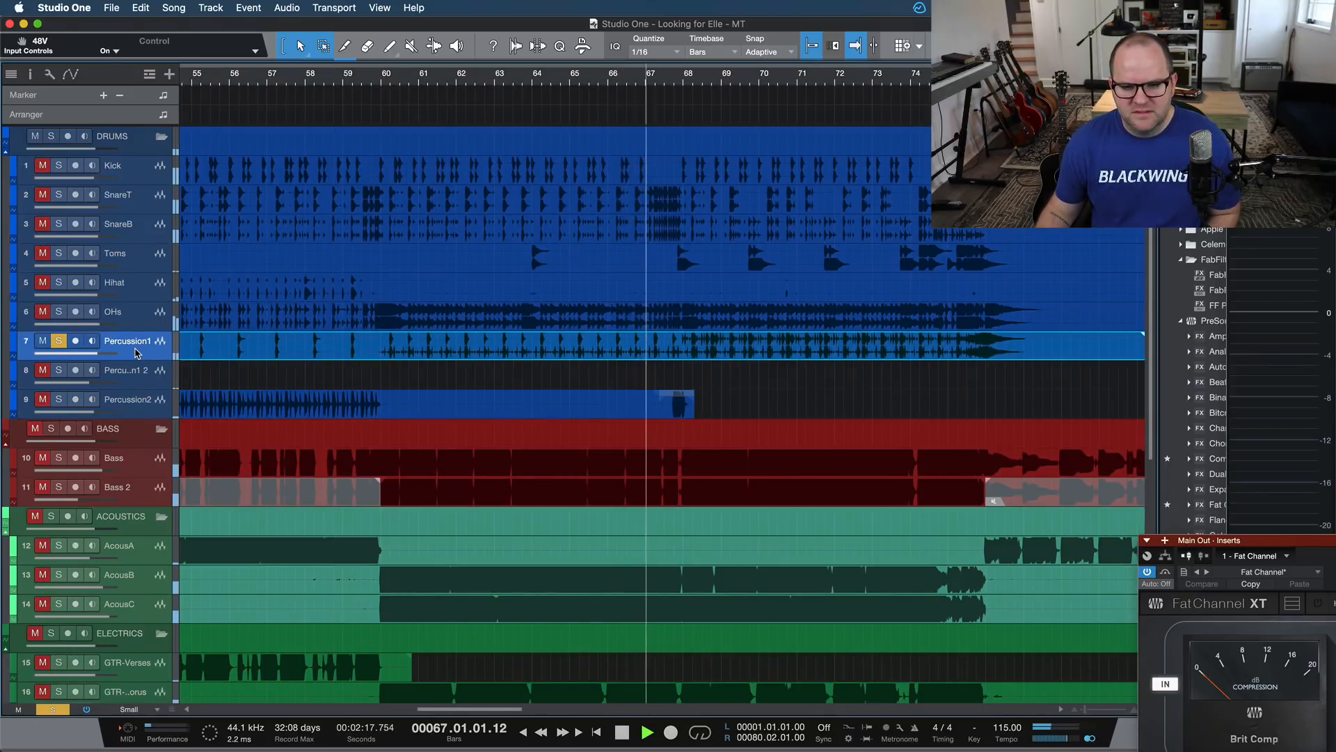
pyautogui.click(58, 399)
pyautogui.click(58, 400)
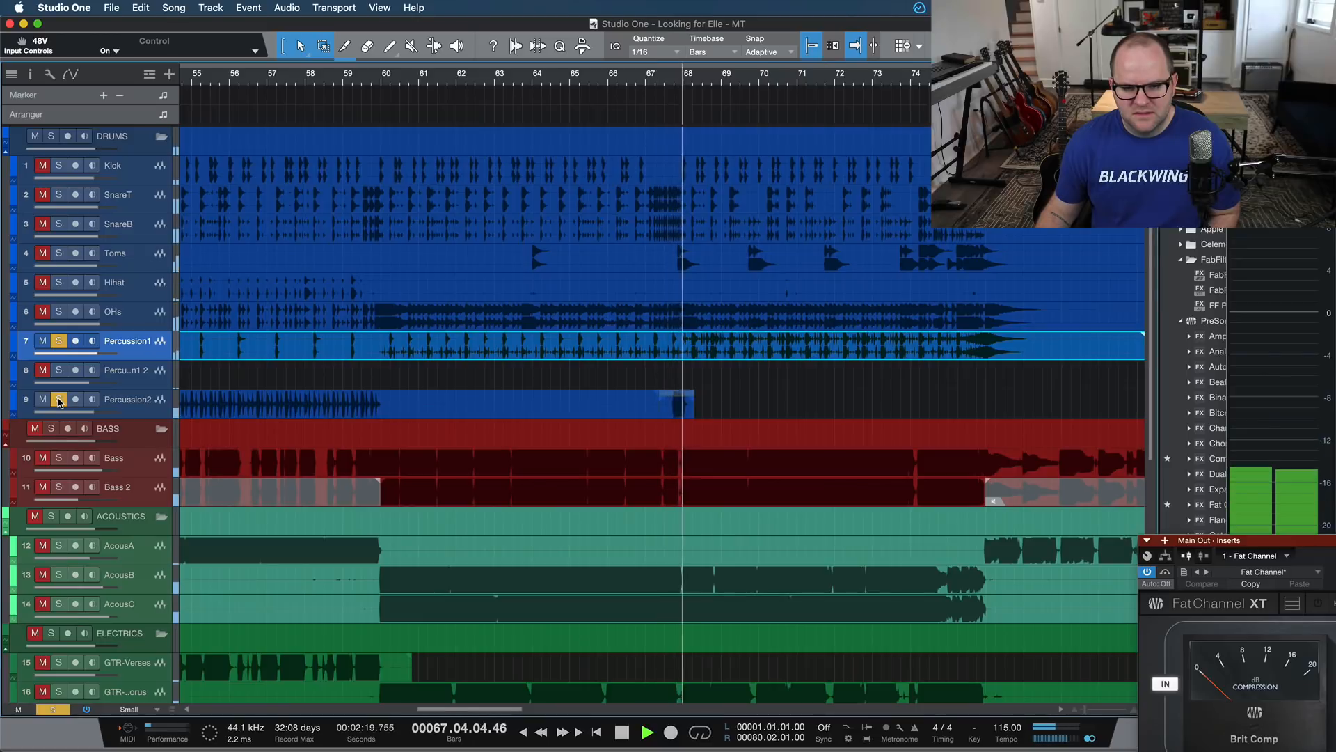
# Stop playback, switch to The Archive, and delete the "tambo @ 68 too scary" line from the mix notes.
pyautogui.press('space')
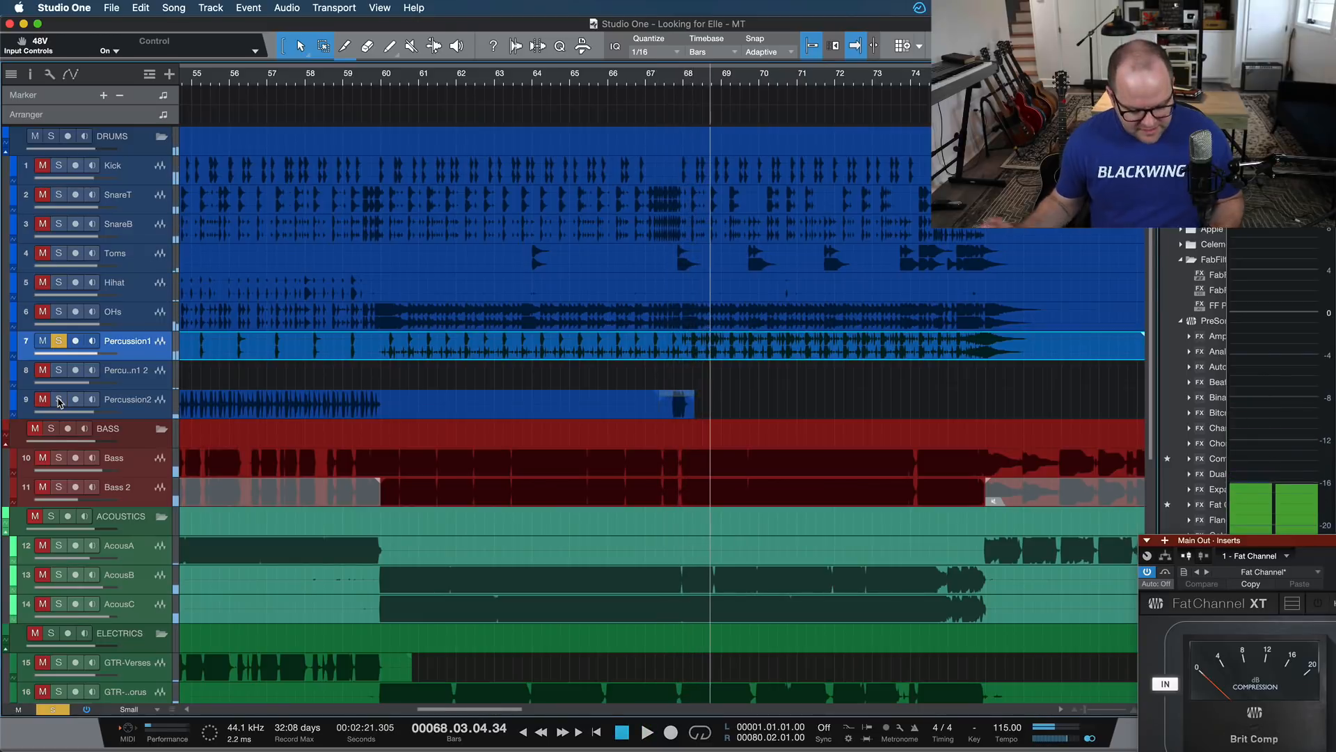
pyautogui.press('super+Tab')
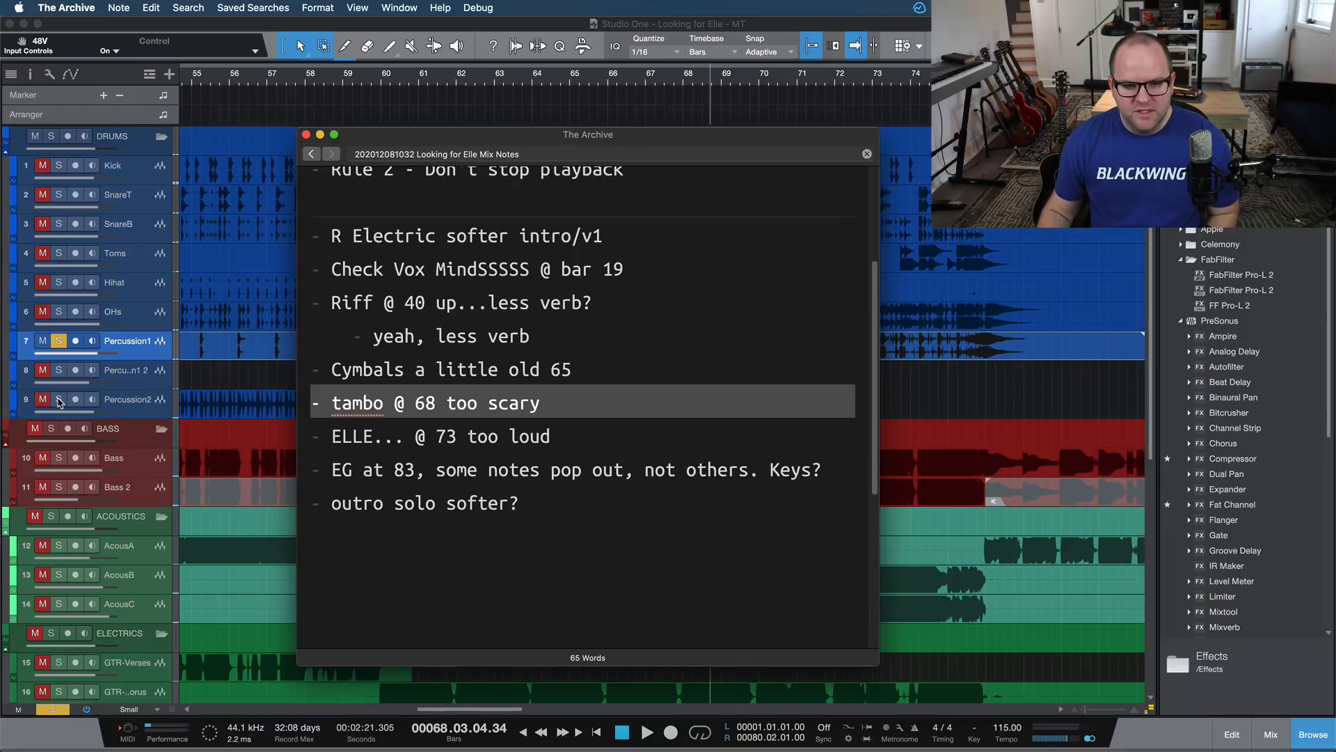
pyautogui.click(531, 407)
pyautogui.press('BackSpace')
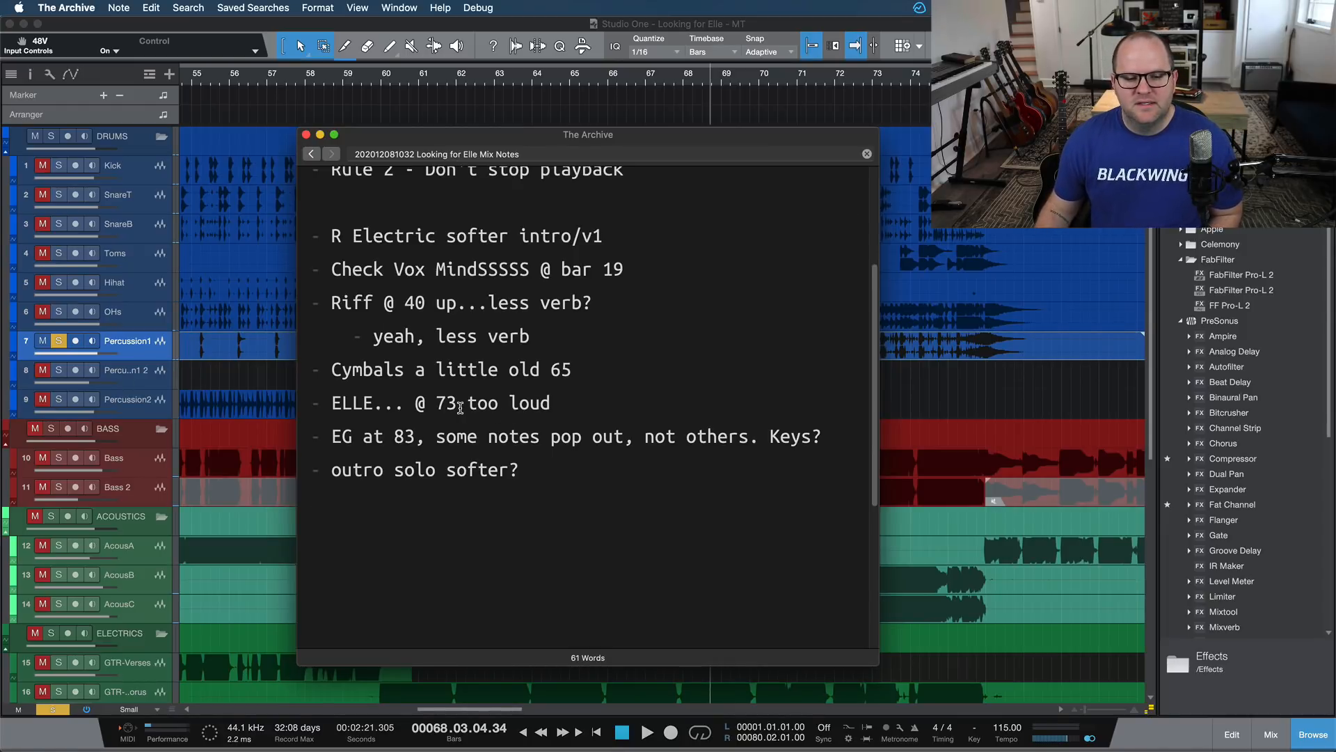
# Highlight the "outro solo softer?" note, return to Studio One, and locate the GTR-Lead outro solo in the full arrangement.
pyautogui.doubleClick(439, 468)
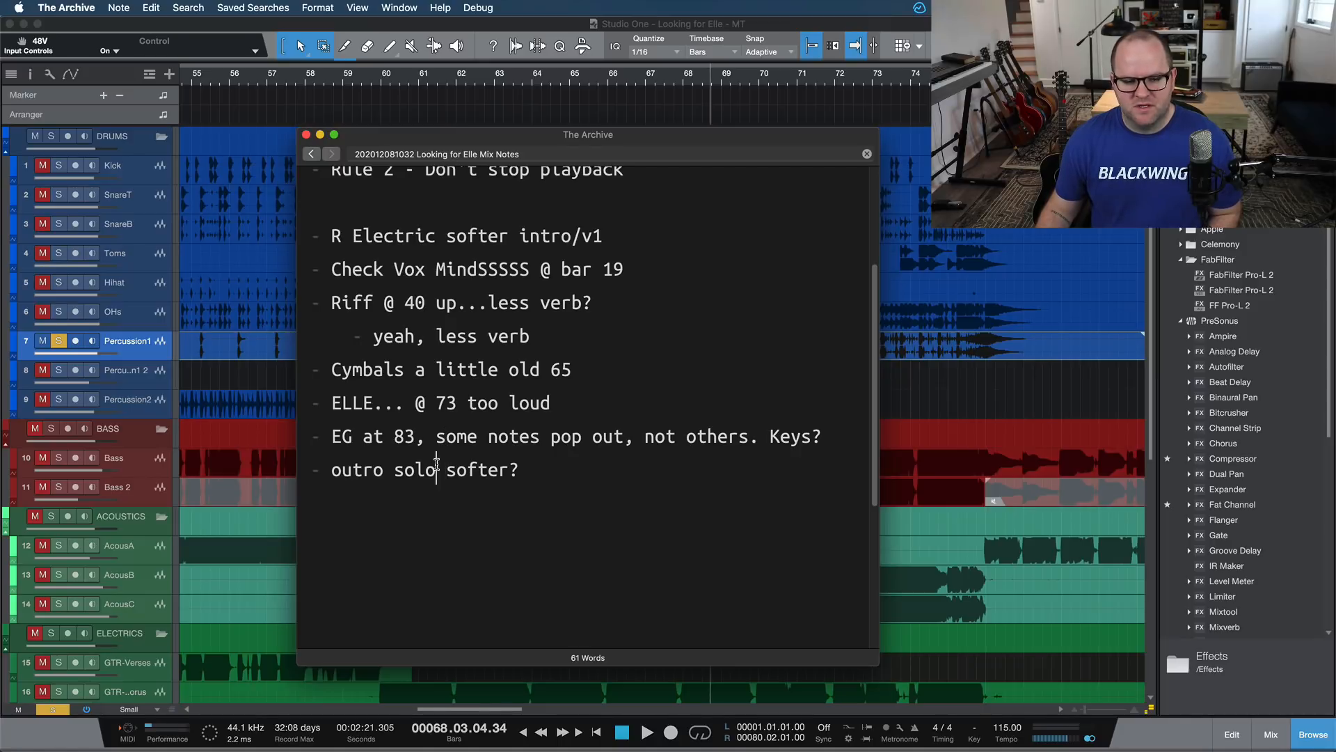
pyautogui.tripleClick(437, 465)
pyautogui.press('super+tab')
pyautogui.scroll(-7, 515, 467)
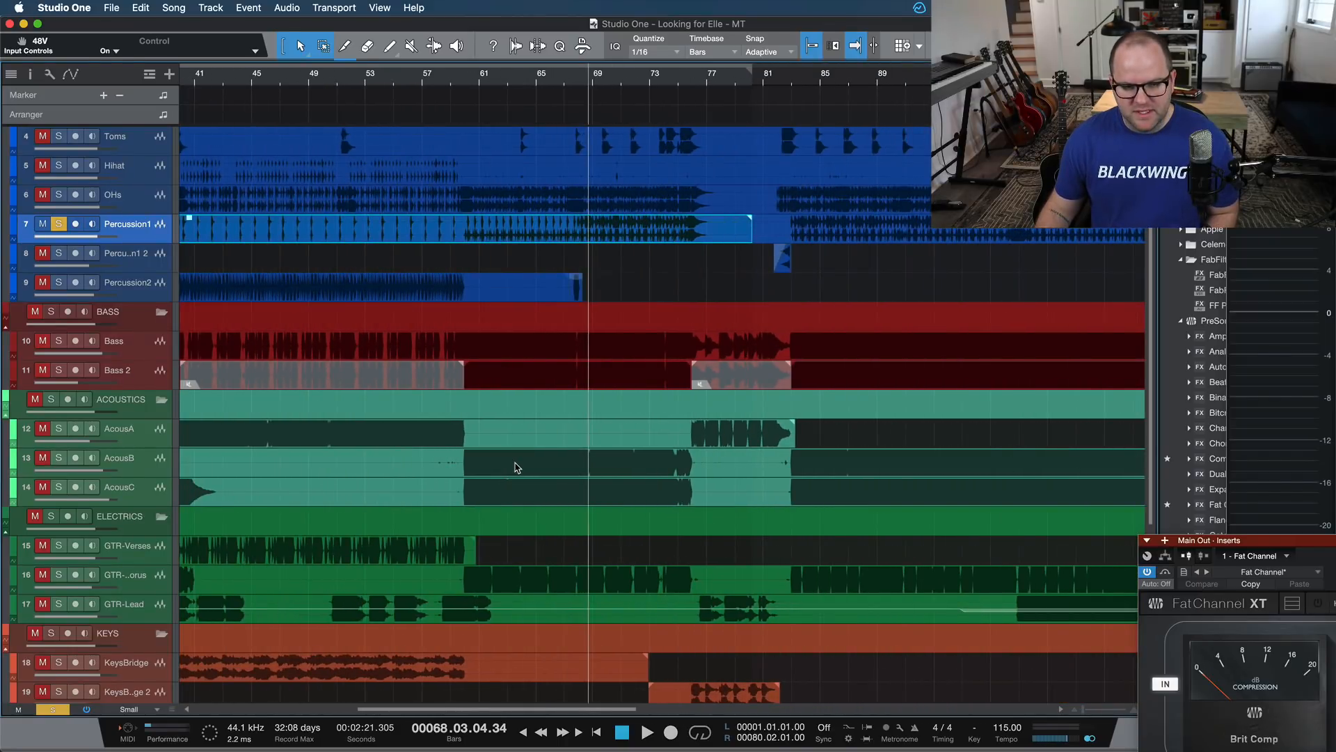
pyautogui.press('z')
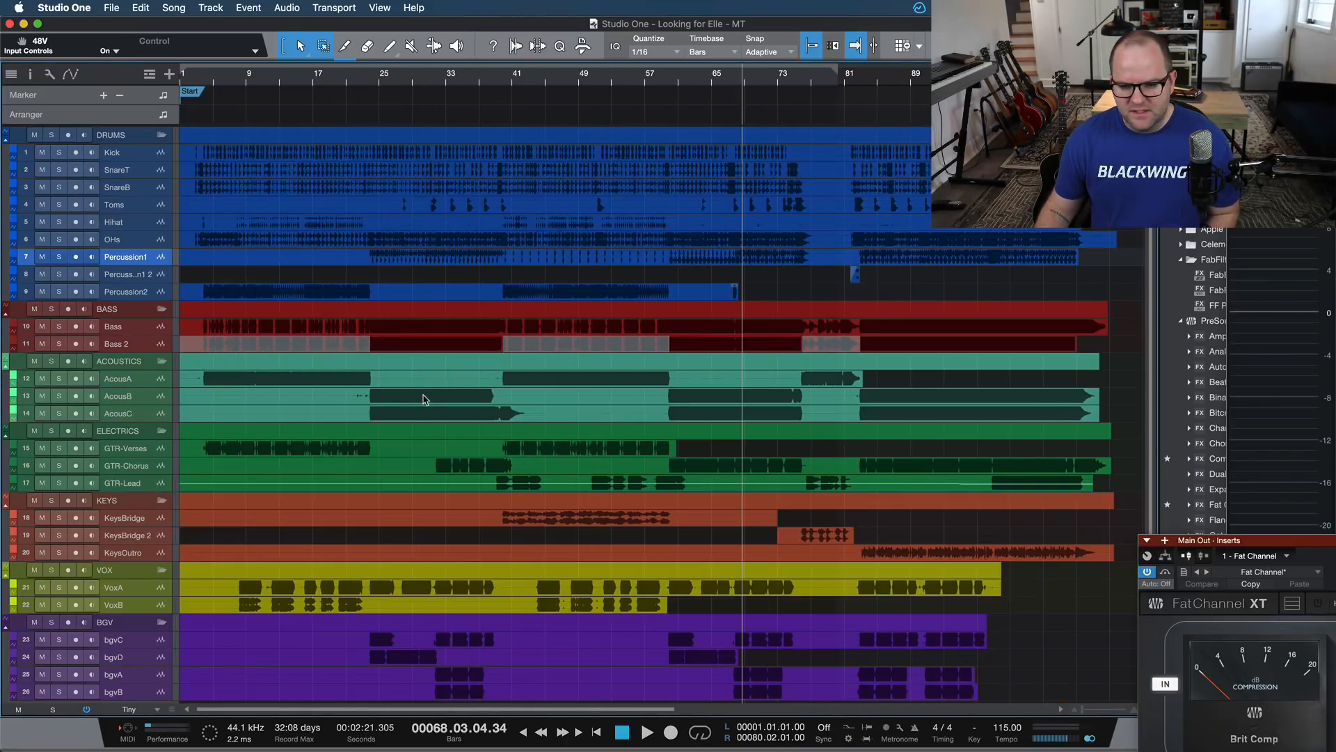
pyautogui.click(1001, 485)
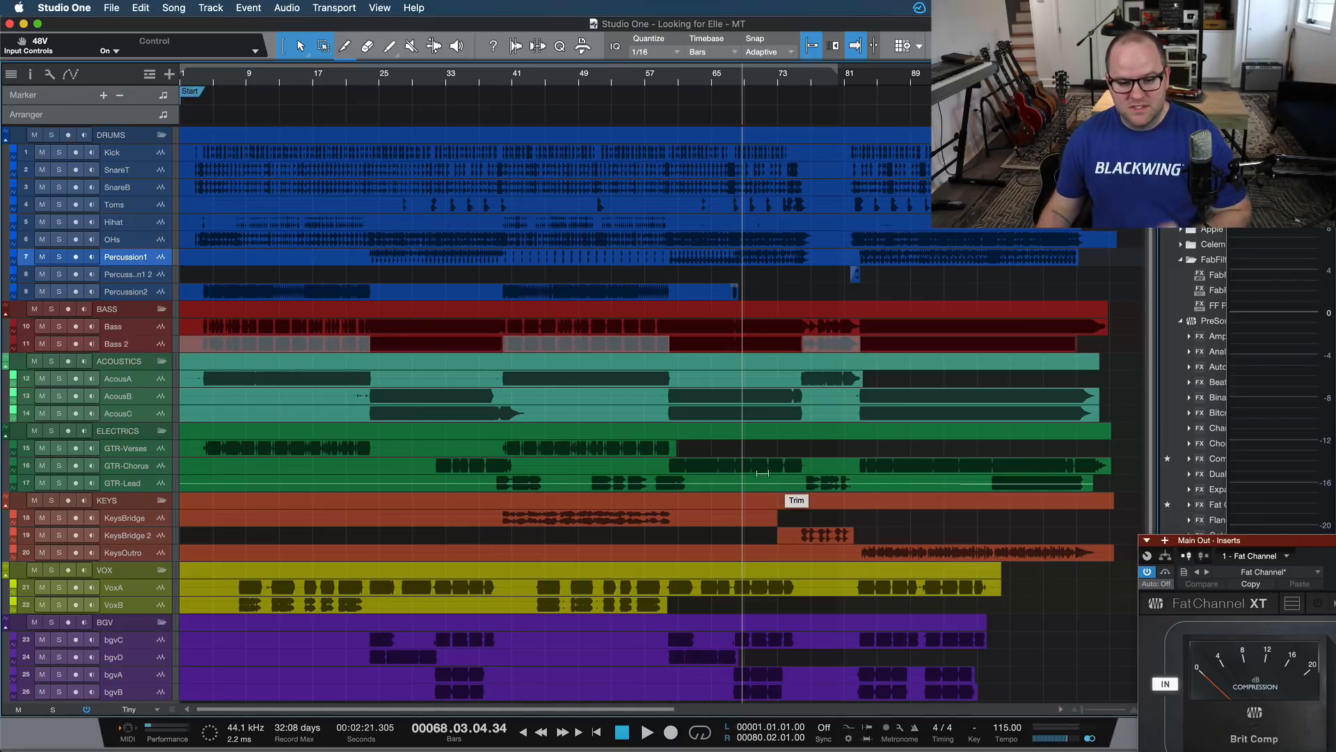
# Switch to The Archive and move the "Riff @ 40 up...less verb?" line directly above "outro solo softer?".
pyautogui.press('super+Tab')
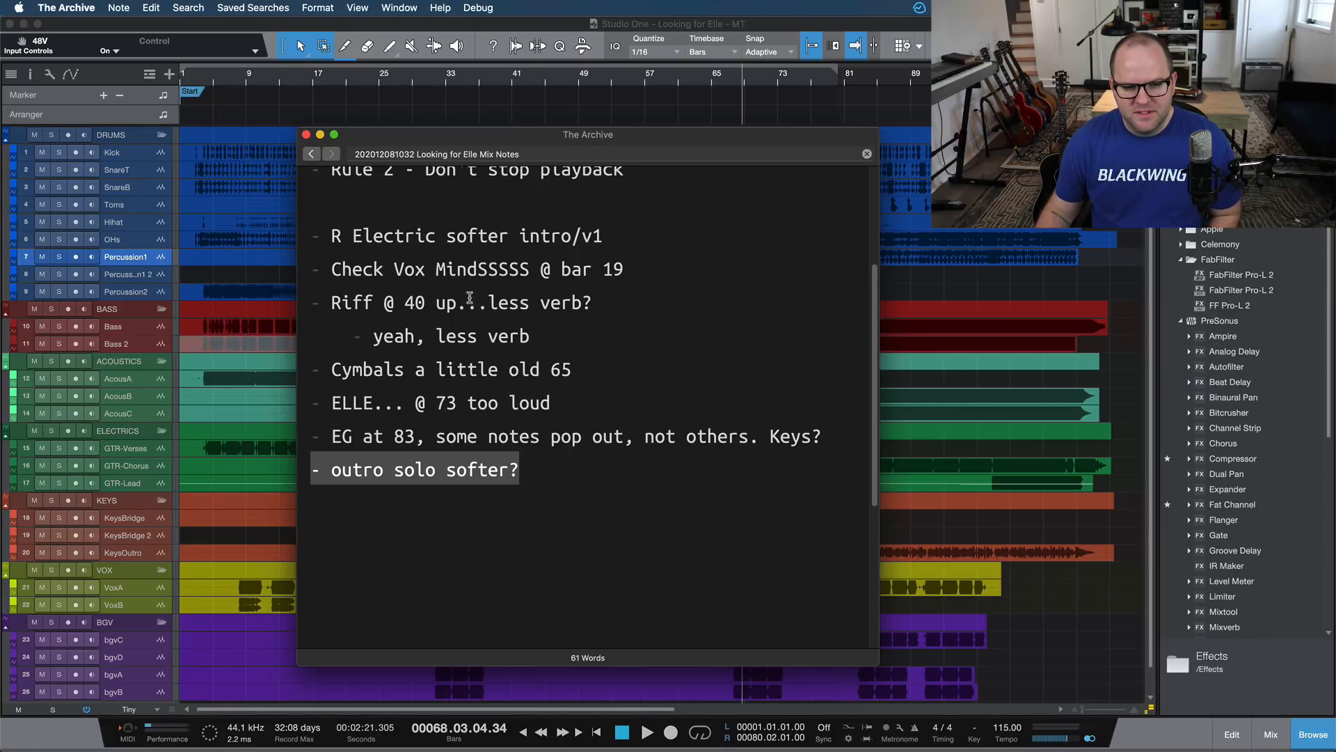
pyautogui.click(364, 308)
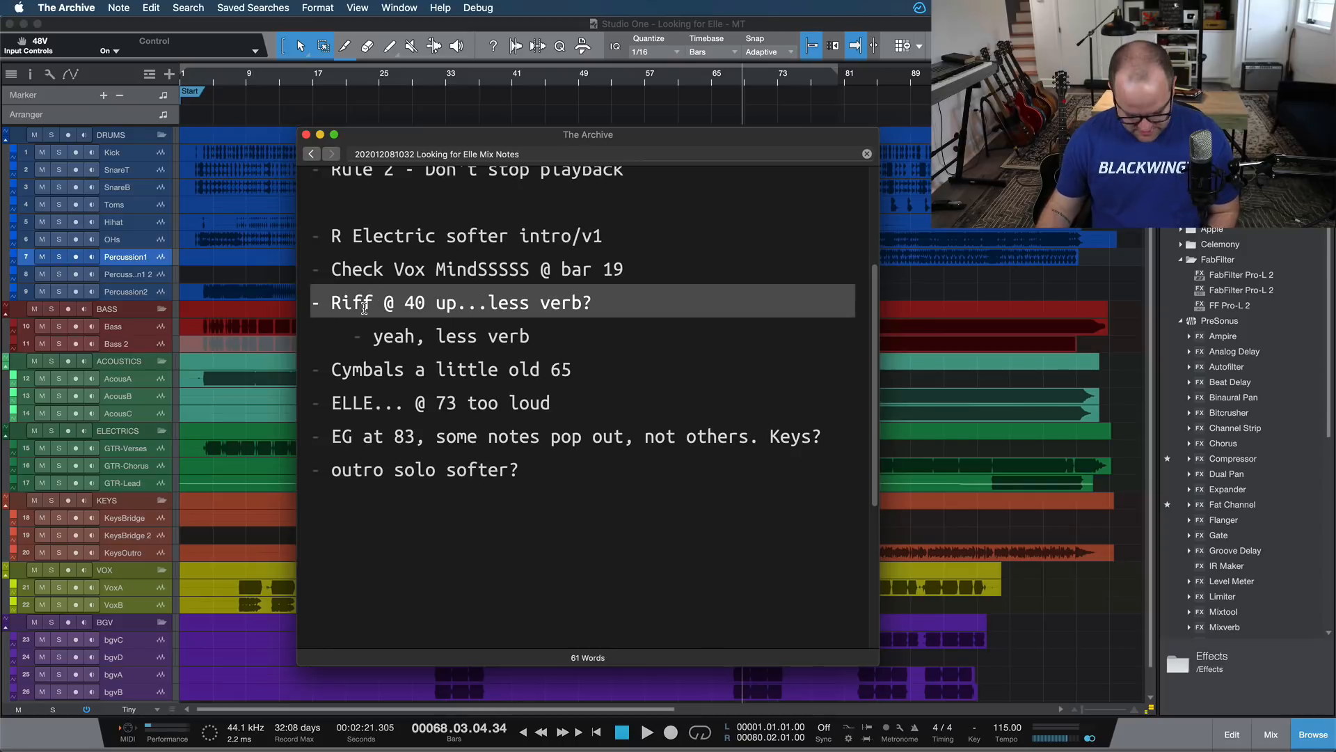
pyautogui.press('super+x')
pyautogui.click(312, 436)
pyautogui.press('Return')
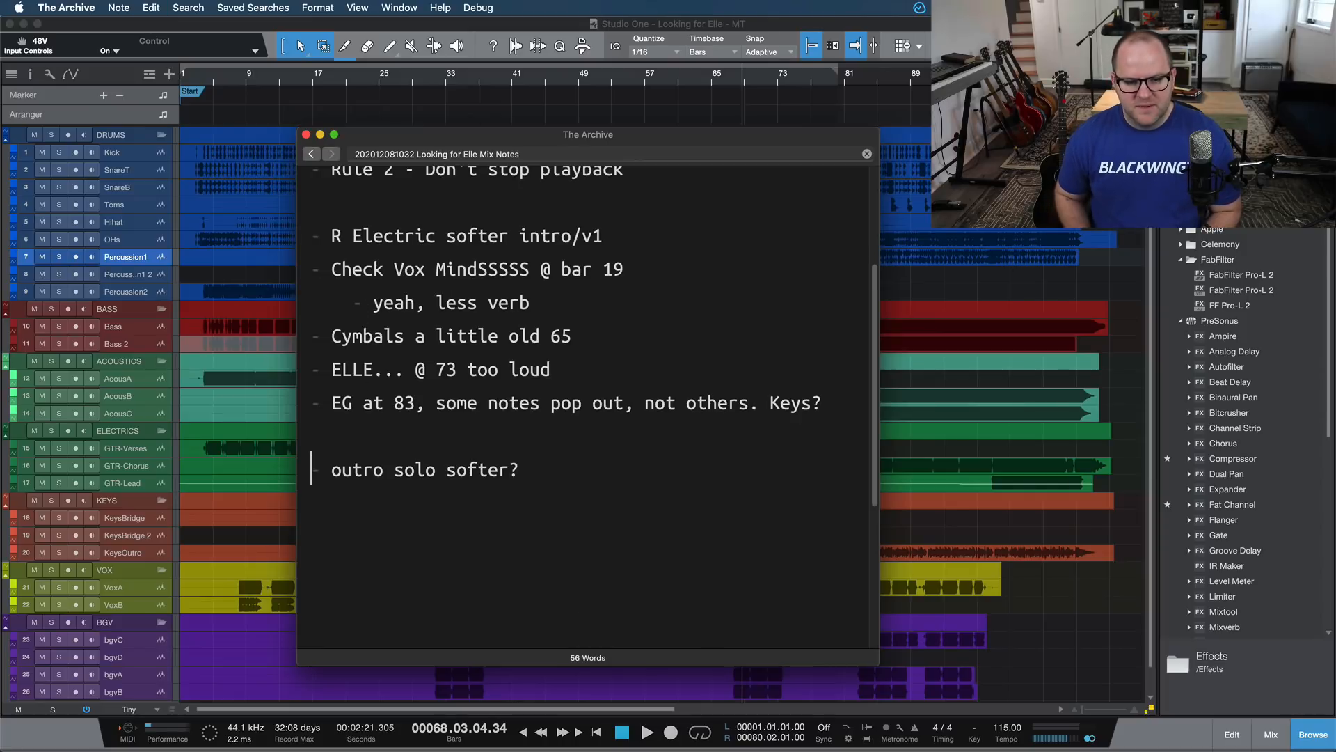
pyautogui.press('super+v')
pyautogui.press('BackSpace')
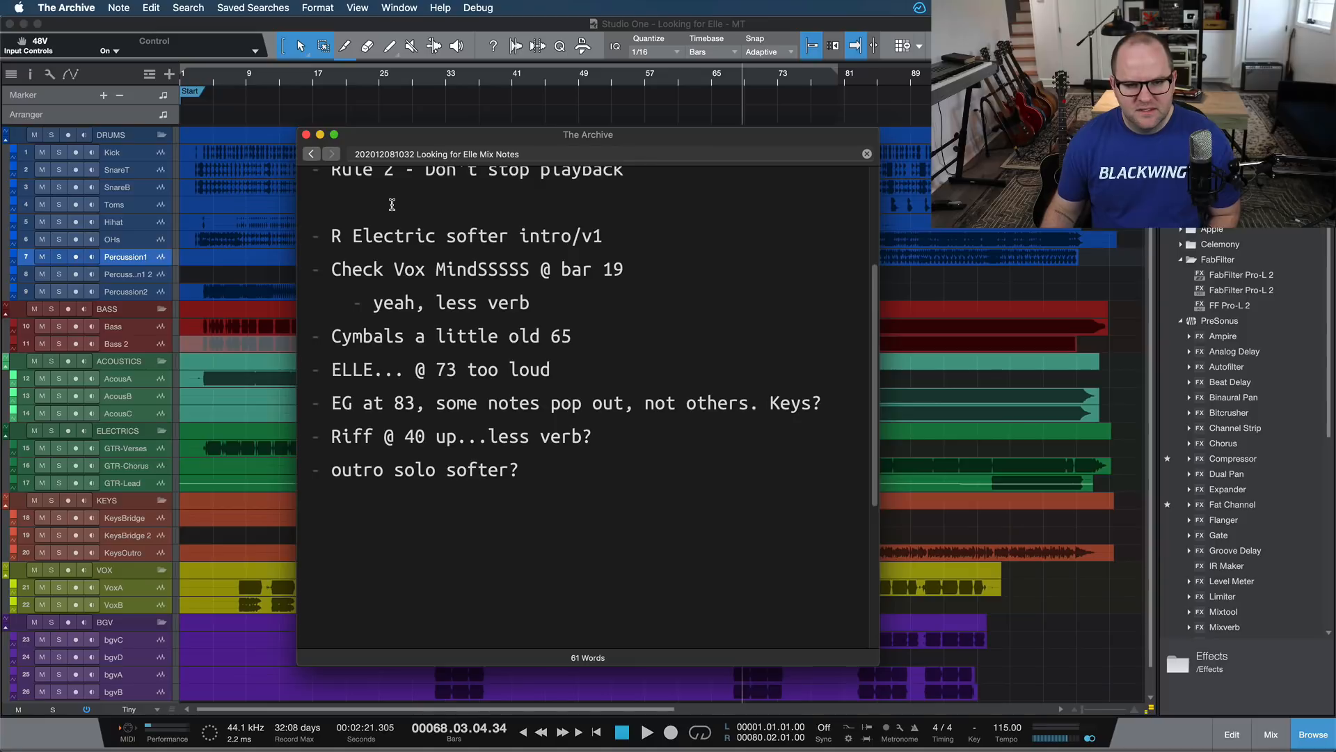
# Try bolding the "Riff @ 40 up...less verb?" and "outro solo softer?" notes, and restore both lines as plain text.
pyautogui.moveTo(569, 461); pyautogui.dragTo(261, 426)
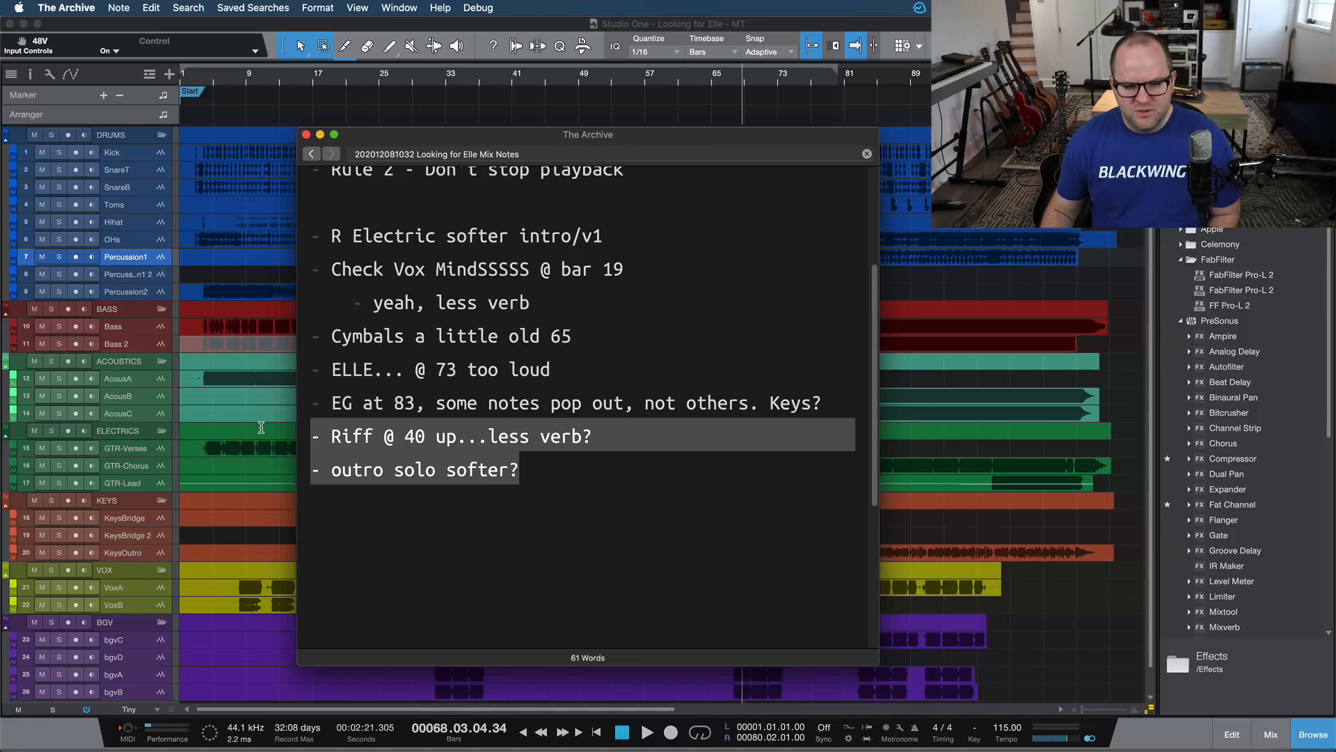
pyautogui.press('super+b')
pyautogui.click(627, 522)
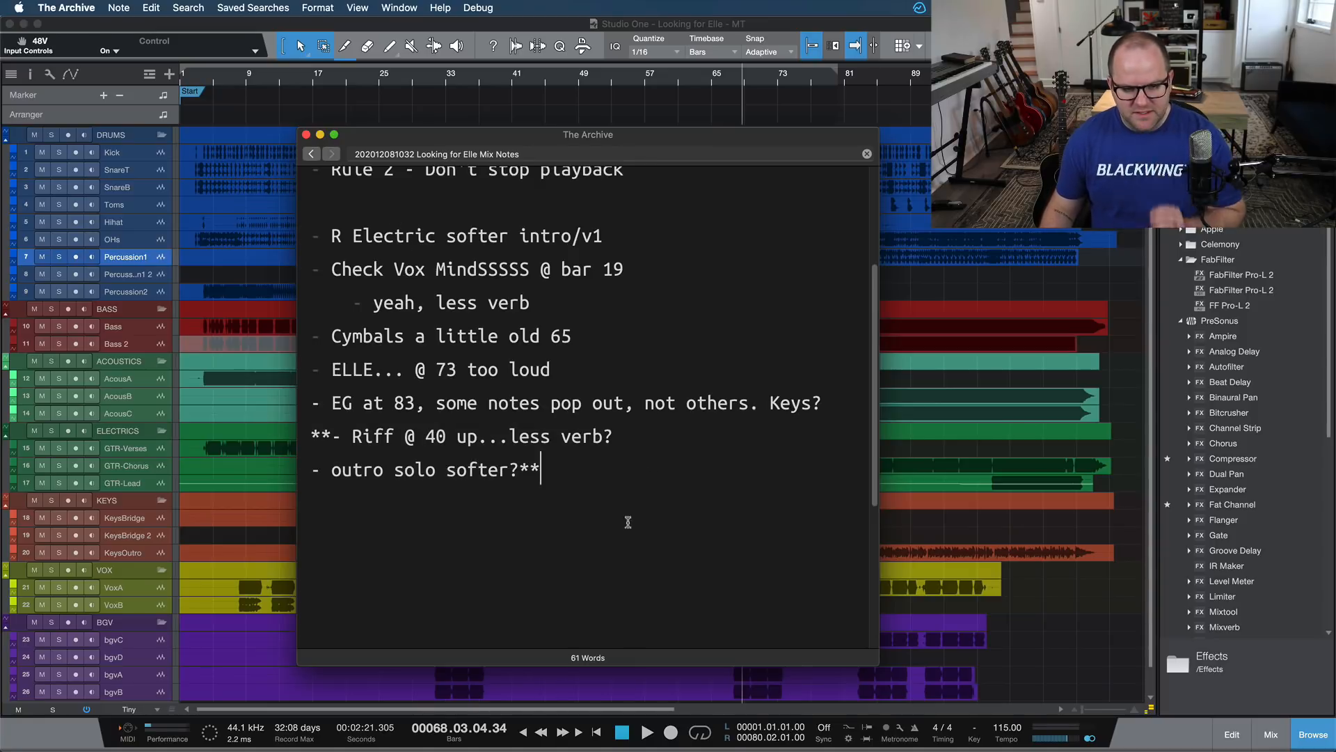
pyautogui.press('super+z')
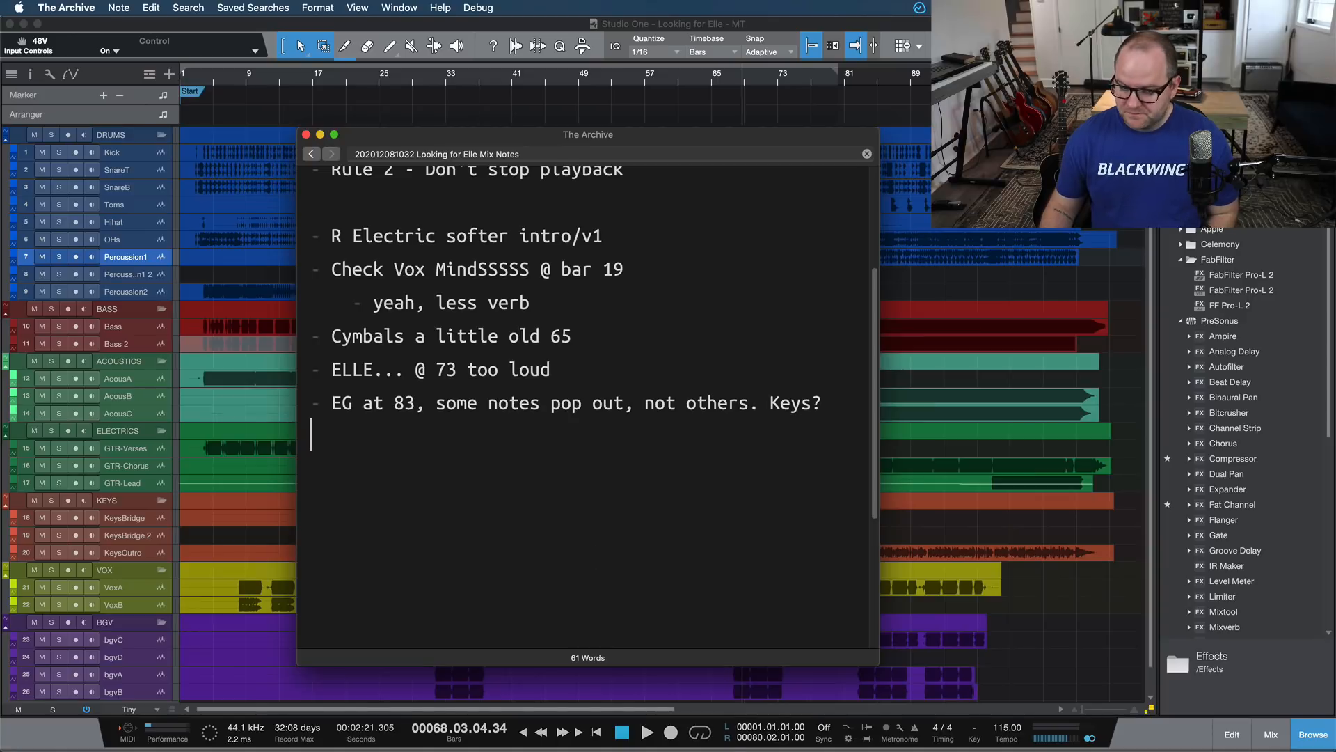
pyautogui.press('super+v')
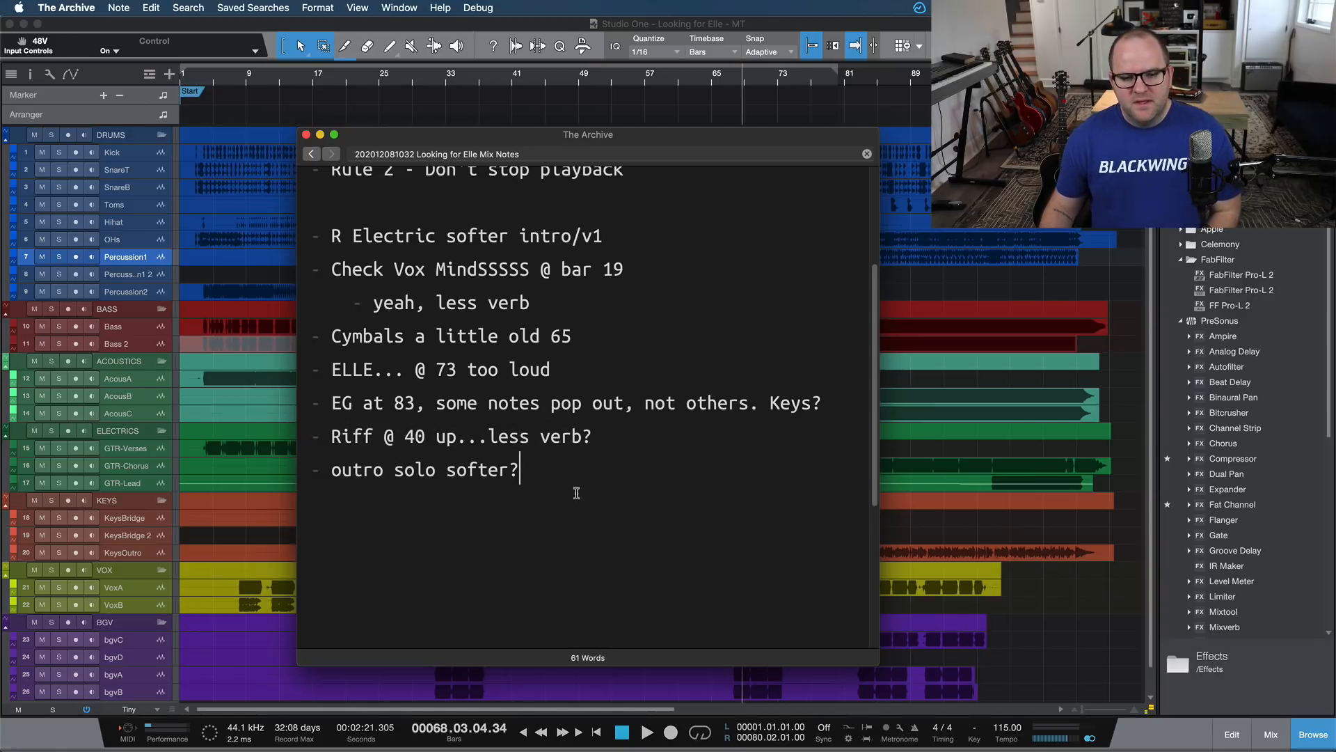
pyautogui.moveTo(543, 486); pyautogui.dragTo(300, 478)
pyautogui.tripleClick(452, 442)
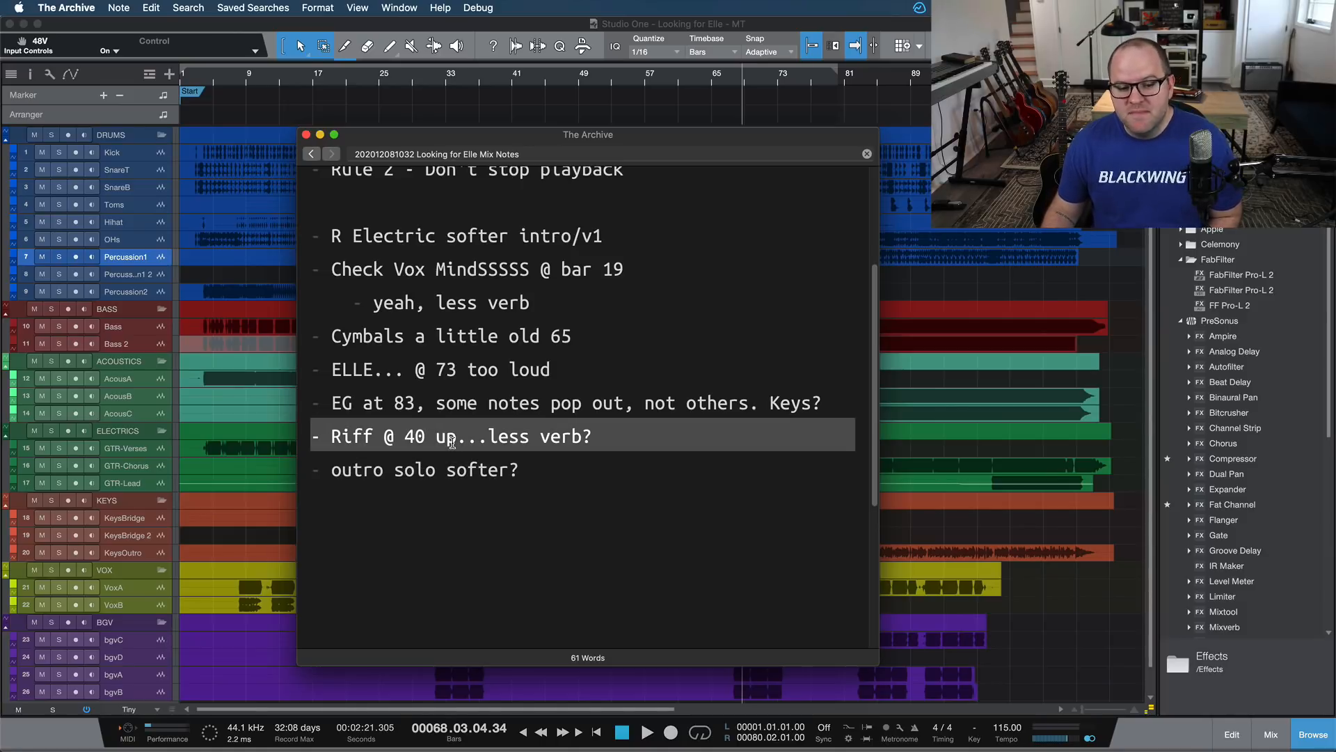
pyautogui.click(562, 465)
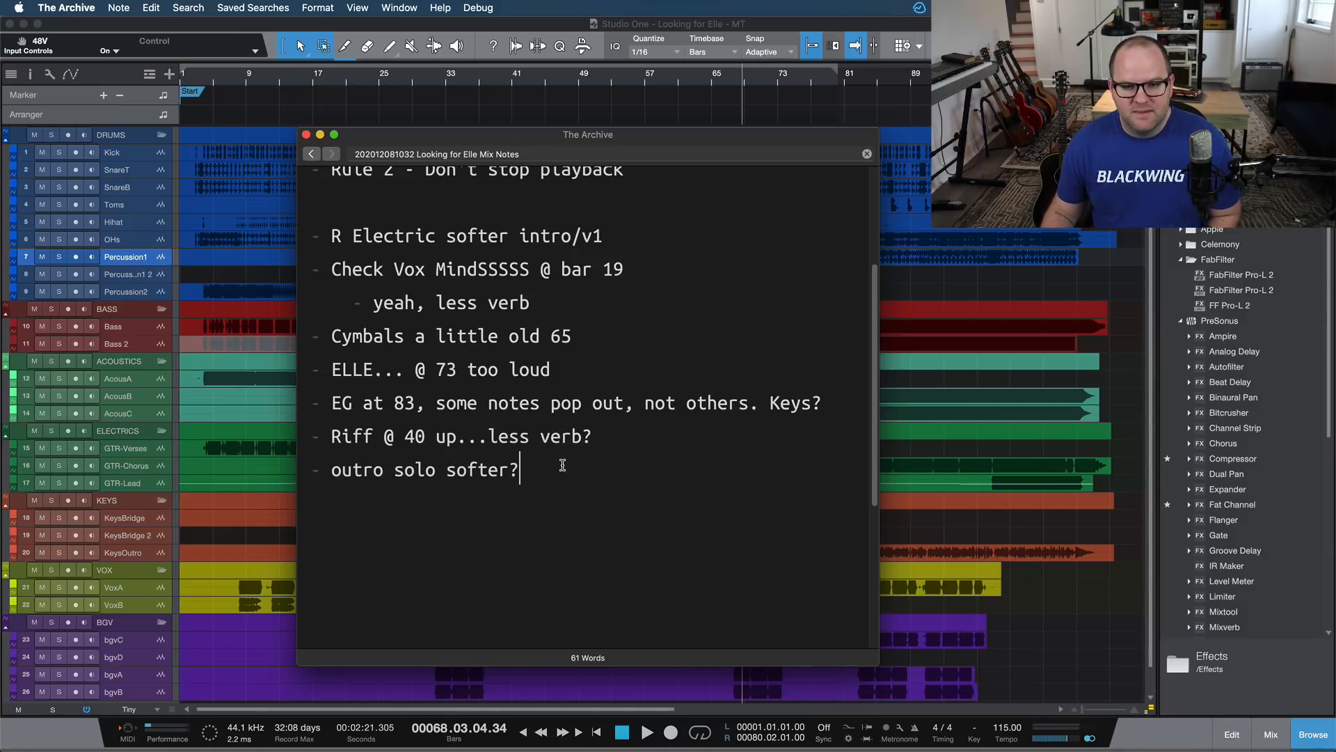
# Switch to Studio One, solo the GTR-Lead track, and play its outro solo from bar 99.
pyautogui.press('super+Tab')
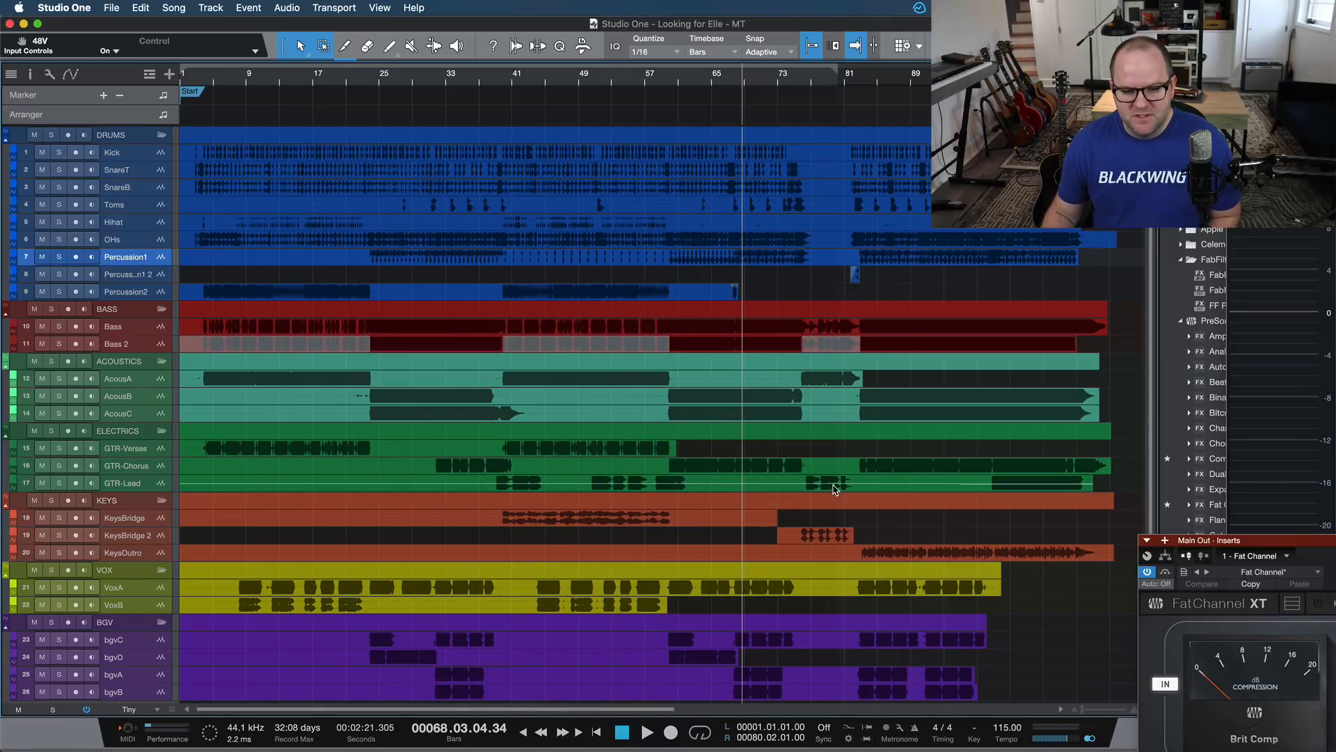
pyautogui.scroll(2, 902, 491)
pyautogui.scroll(1, 902, 491)
pyautogui.scroll(3, 904, 483)
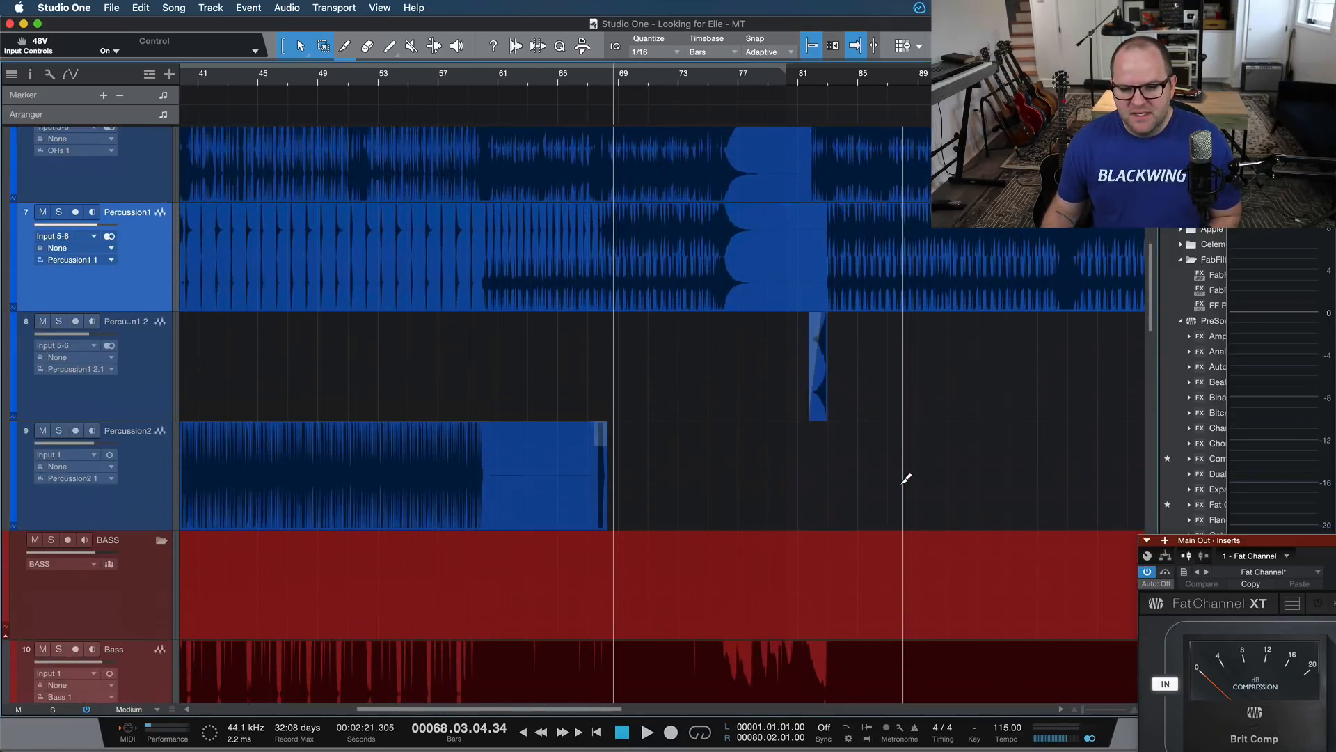
pyautogui.scroll(-4, 904, 483)
pyautogui.scroll(3, 902, 483)
pyautogui.scroll(1, 903, 483)
pyautogui.scroll(-15, 900, 484)
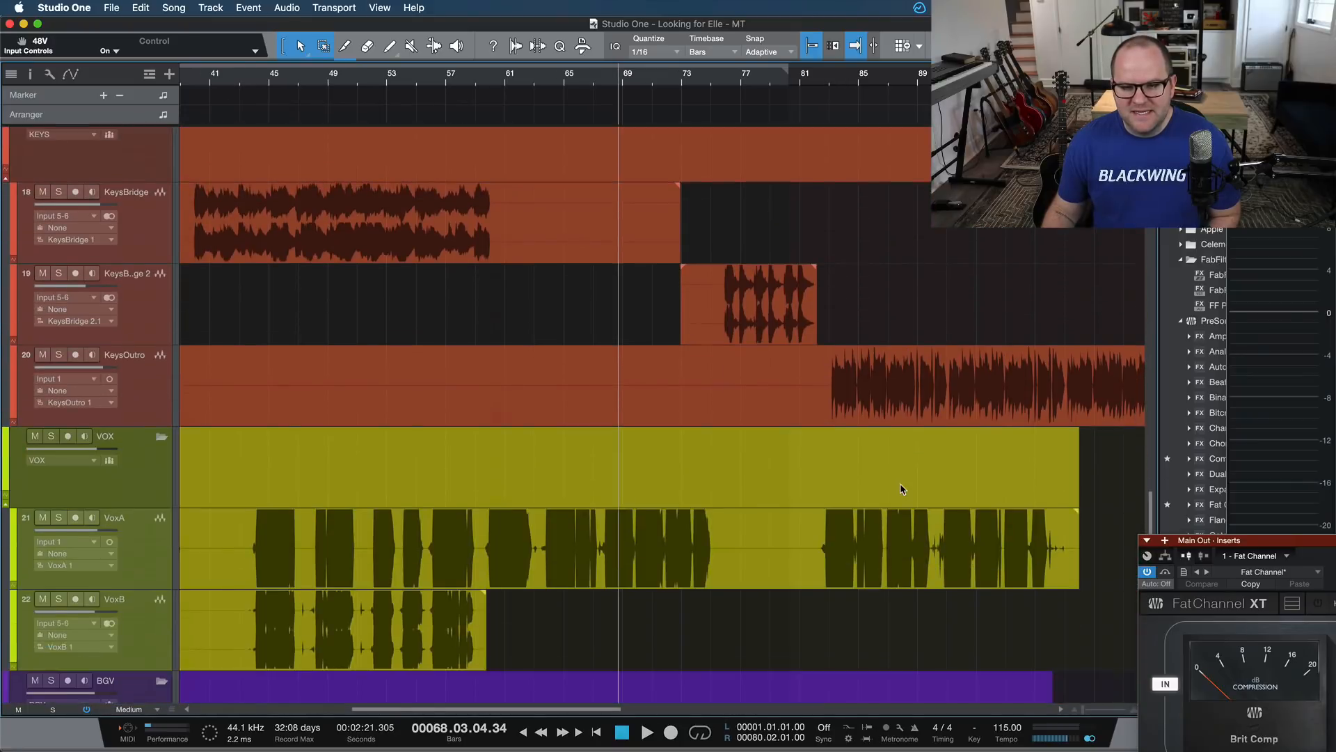
pyautogui.scroll(5, 901, 484)
pyautogui.hscroll(4, 900, 484)
pyautogui.hscroll(5, 901, 488)
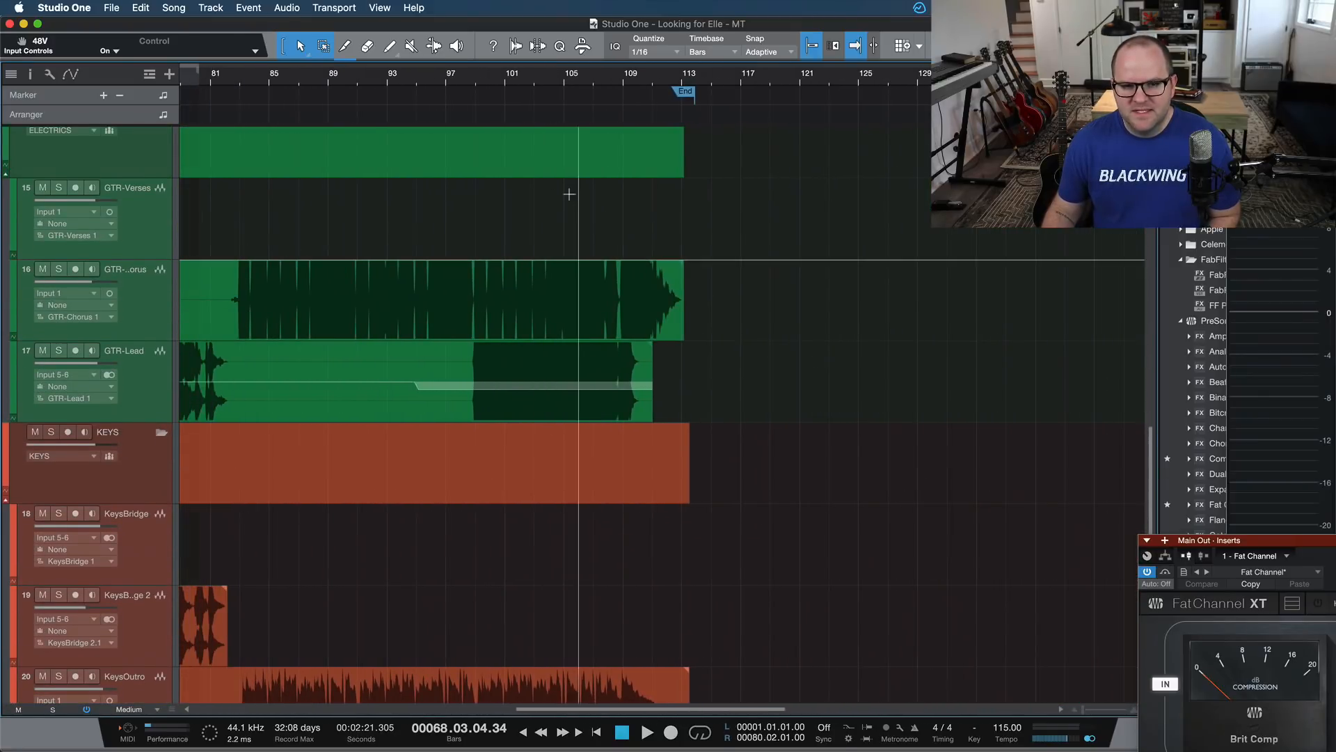
pyautogui.click(480, 81)
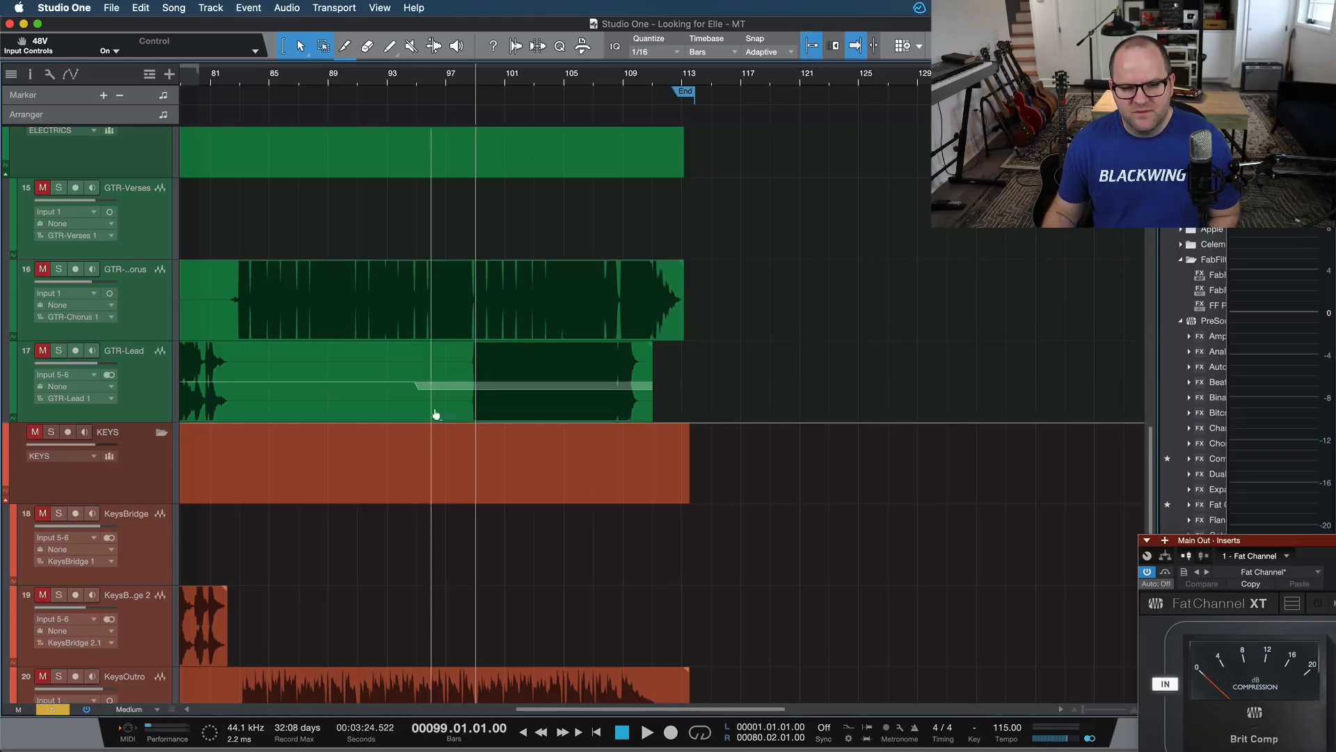
pyautogui.click(142, 390)
pyautogui.press('s')
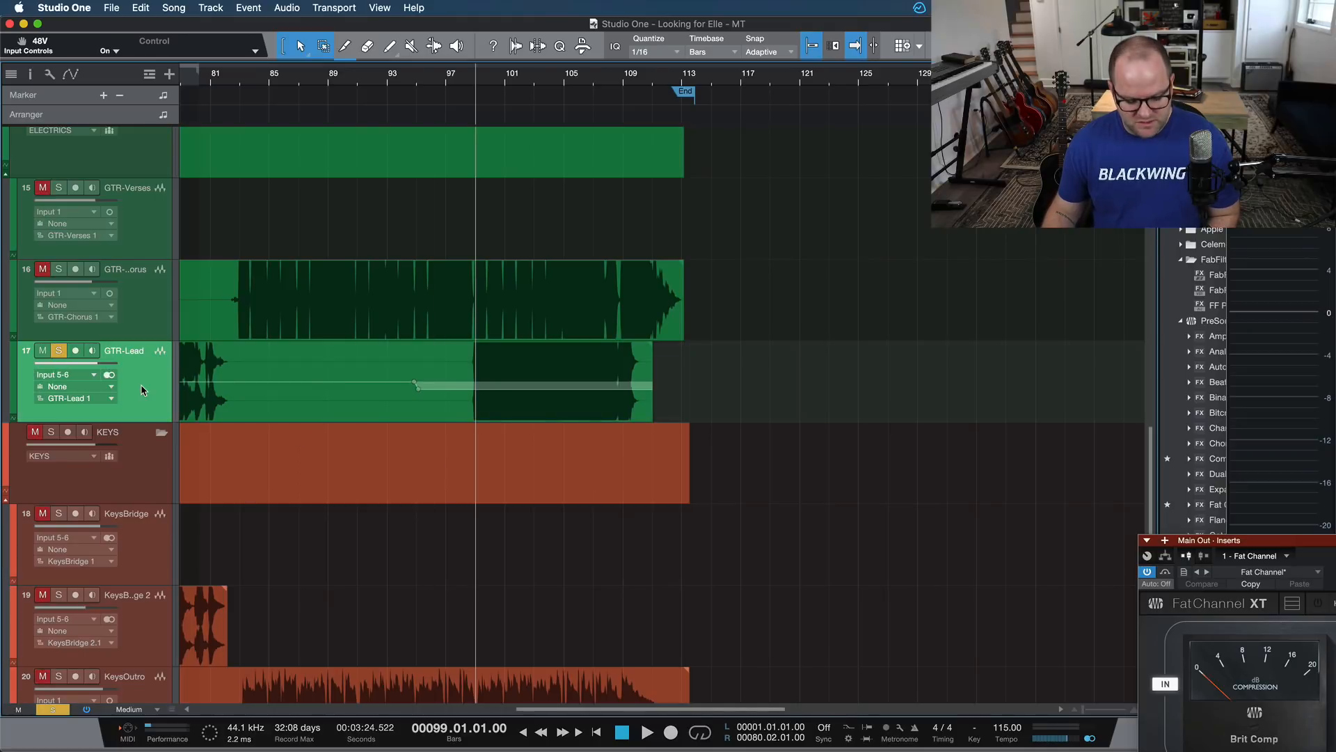
pyautogui.press('space')
# Audition the earlier GTR-Lead parts from about bars 77, 59 and 39 to compare them, and stop playback.
pyautogui.hscroll(-7, 582, 218)
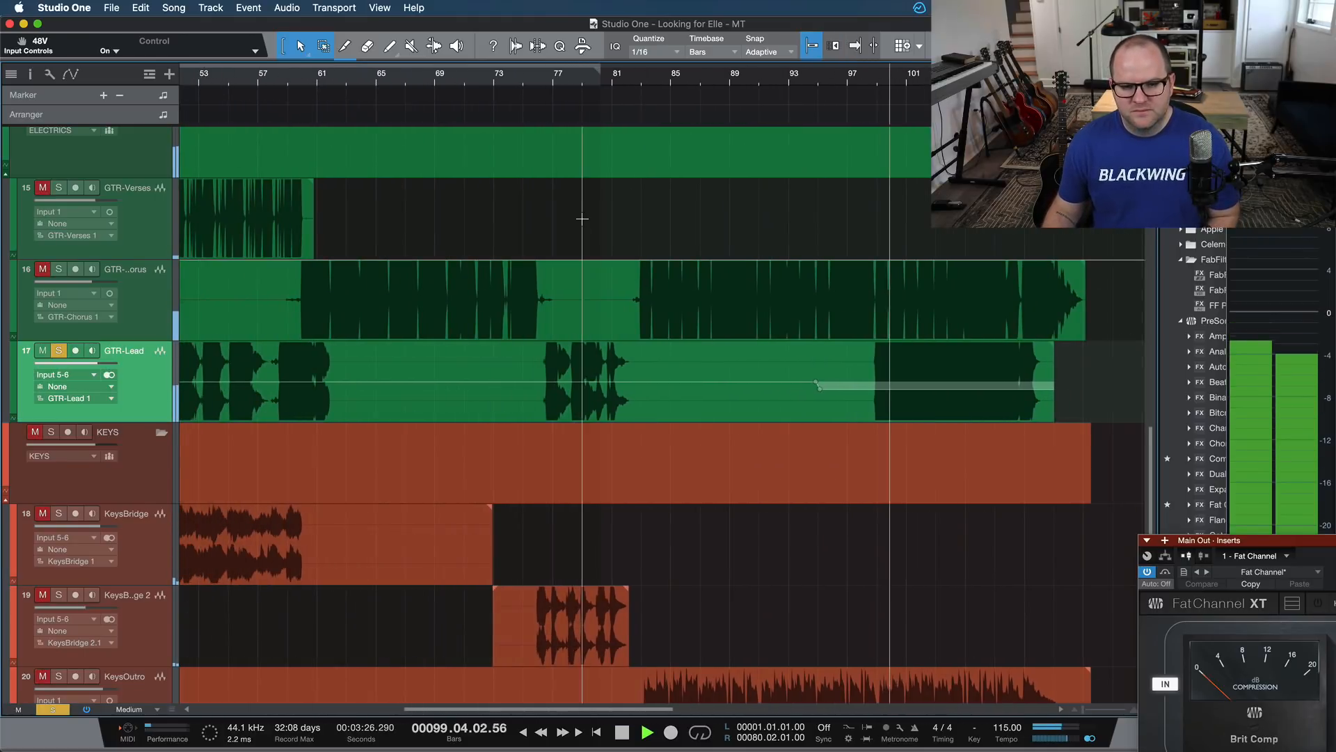
pyautogui.click(554, 76)
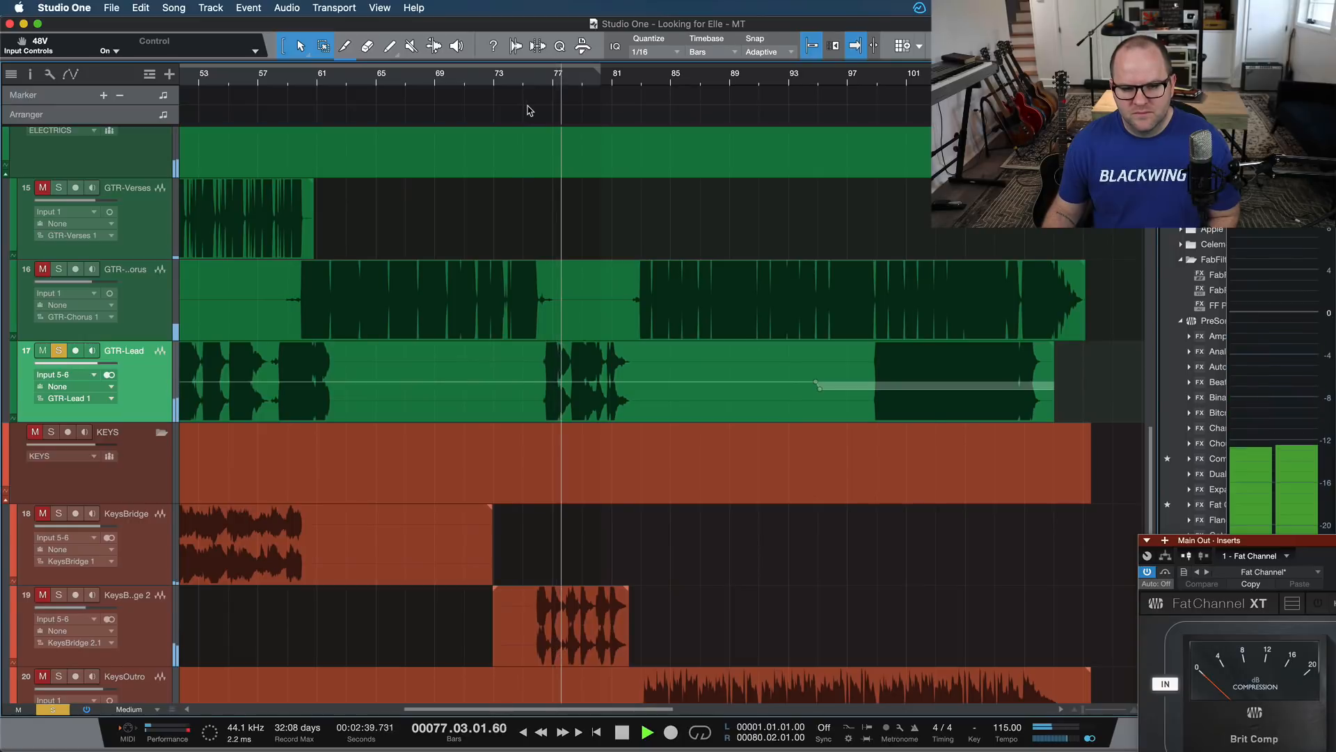
pyautogui.click(294, 80)
pyautogui.hscroll(-6, 374, 195)
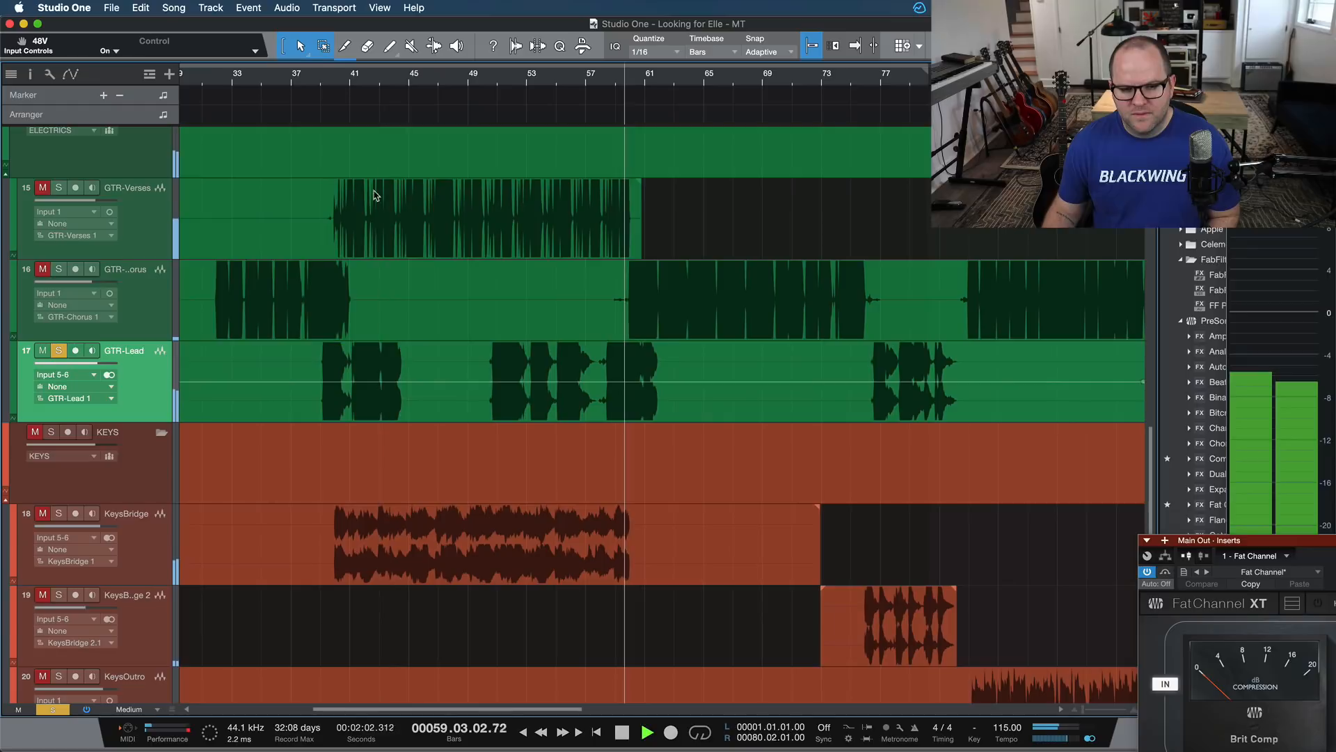
pyautogui.click(321, 79)
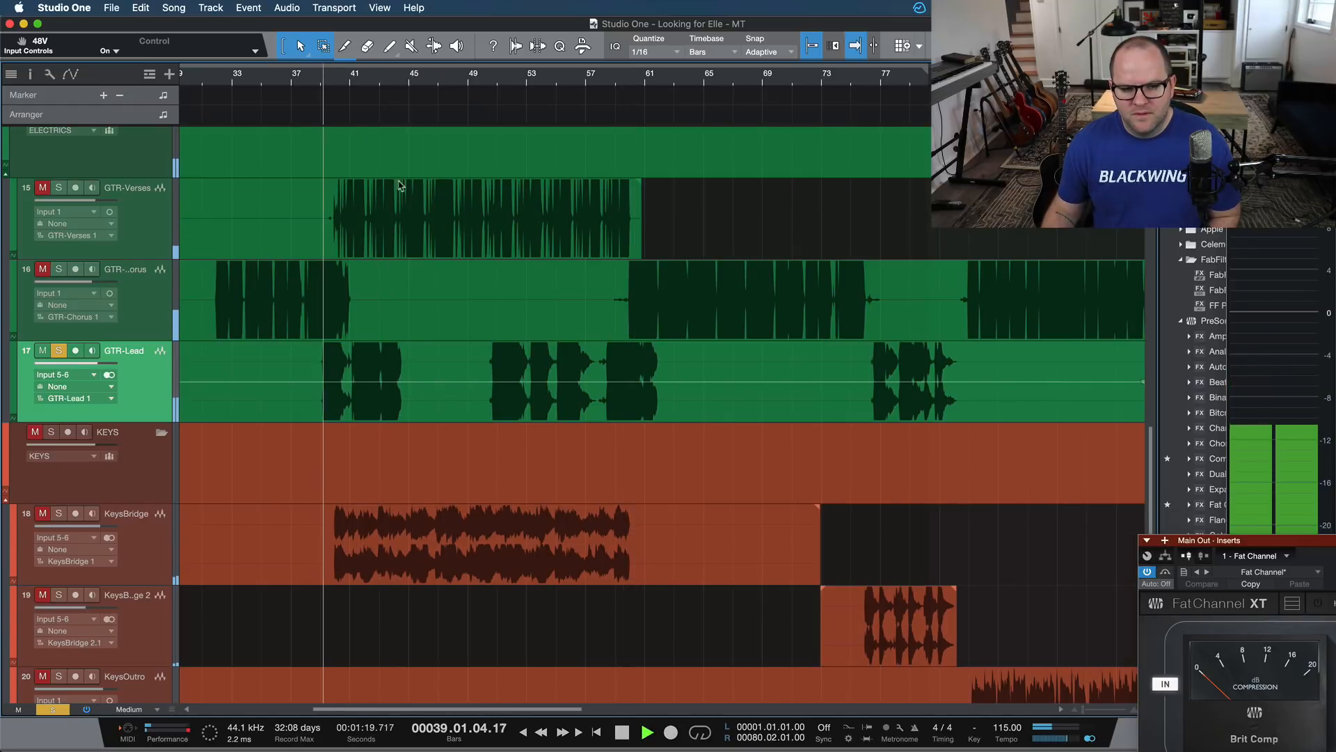
pyautogui.hscroll(-5, 454, 258)
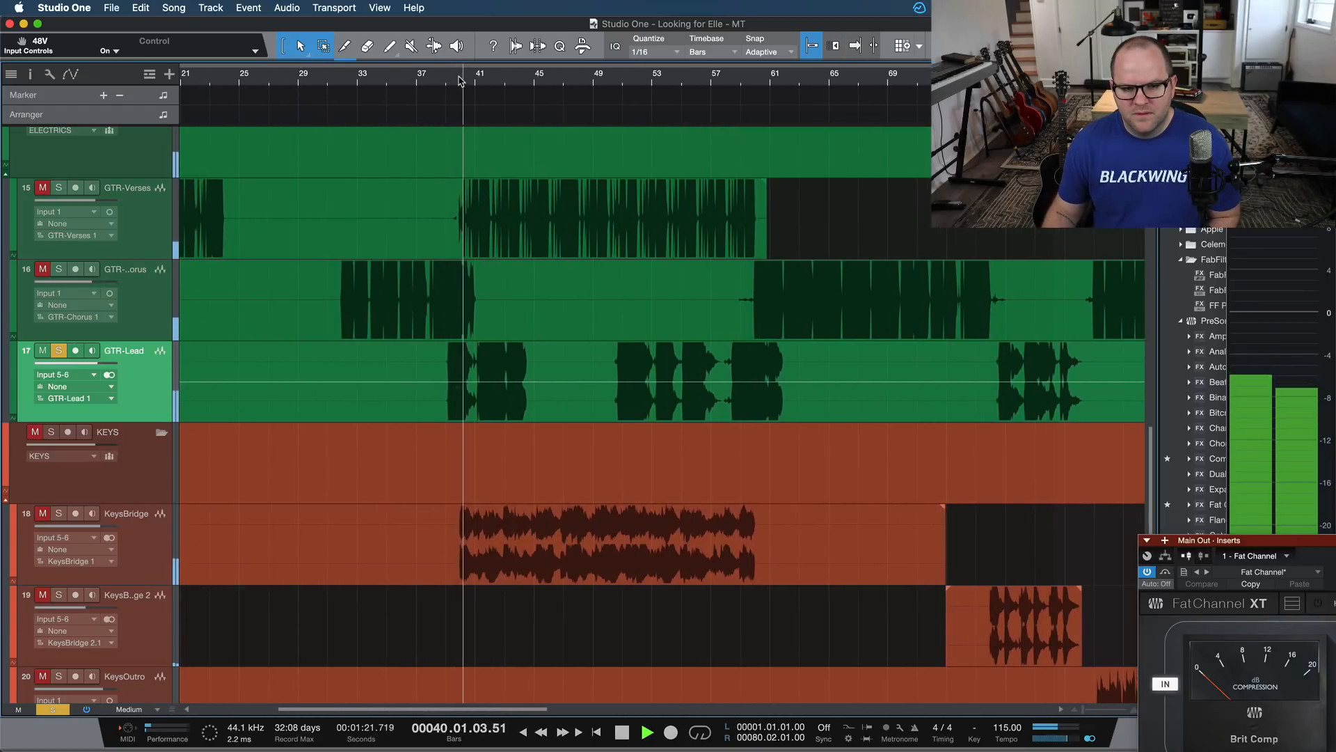
pyautogui.scroll(-5, 515, 445)
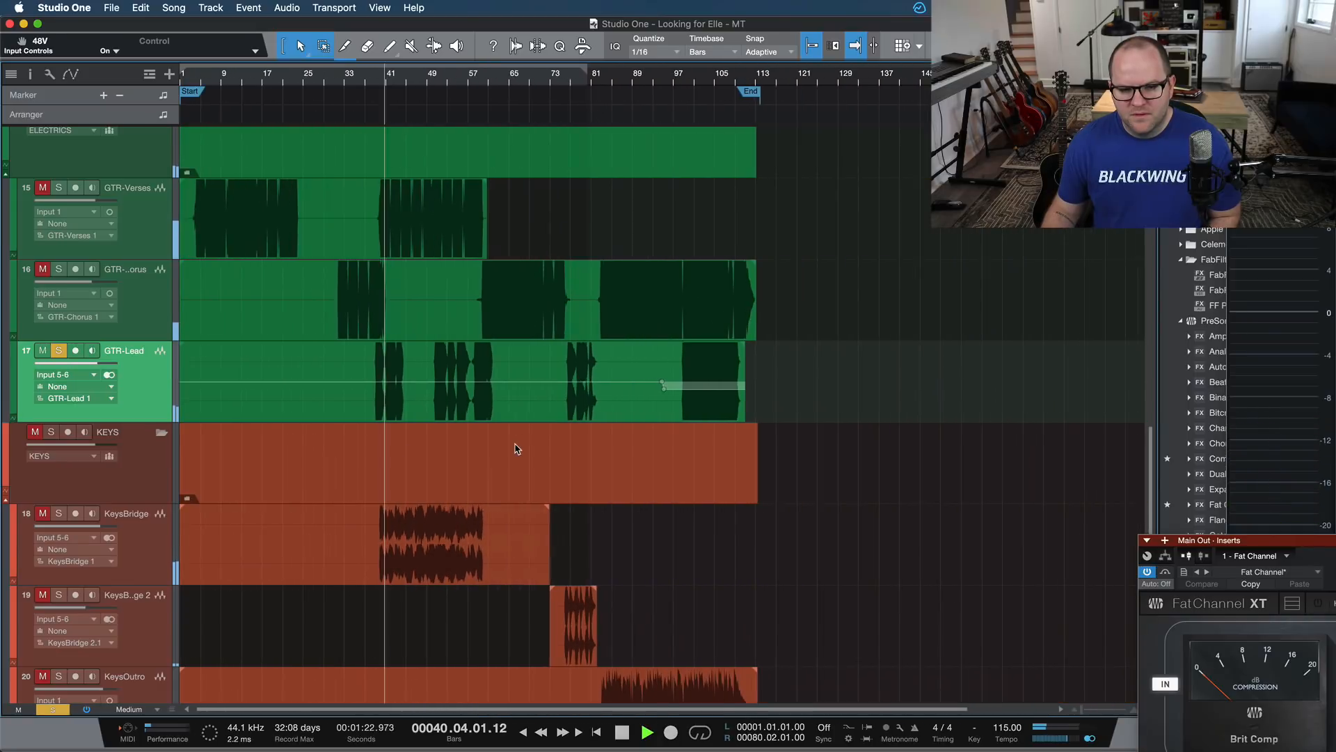
pyautogui.press('space')
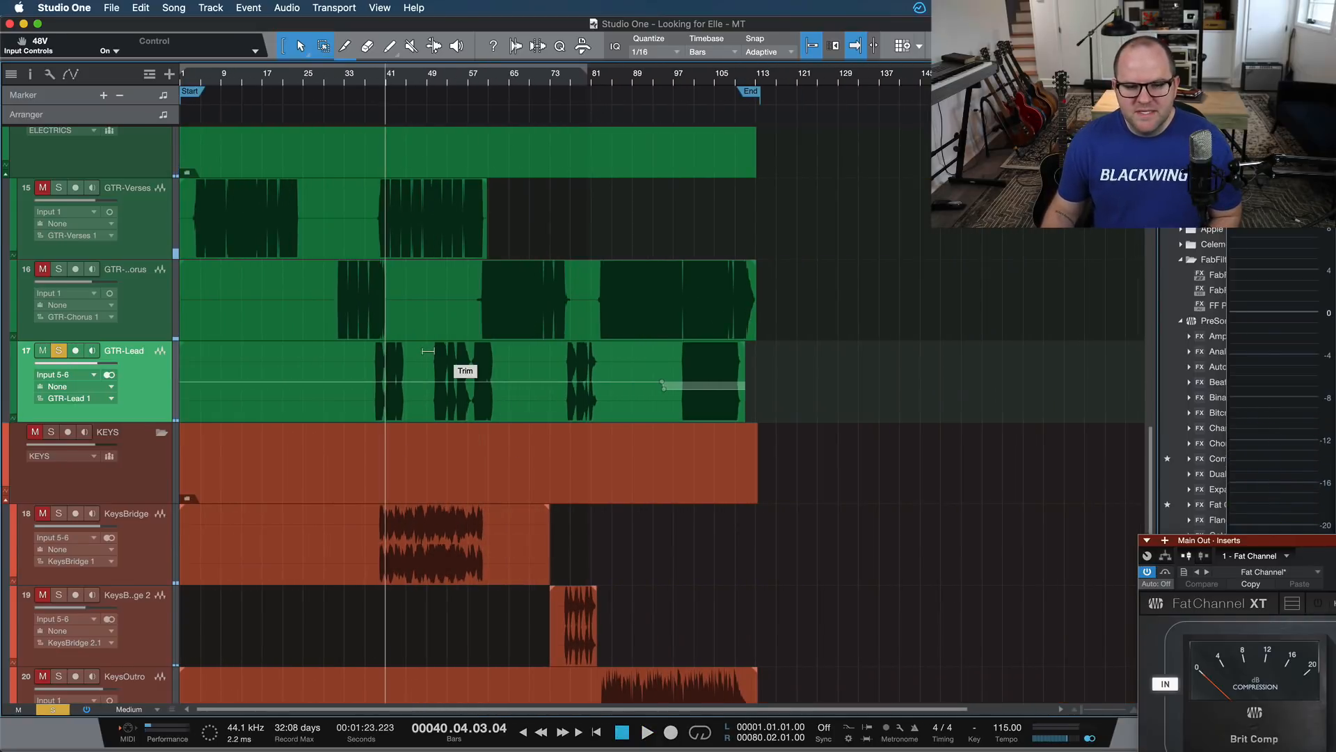
# Select bars 50 to 83 of the GTR-Lead event and set the loop range to that selection.
pyautogui.moveTo(432, 385); pyautogui.dragTo(603, 393)
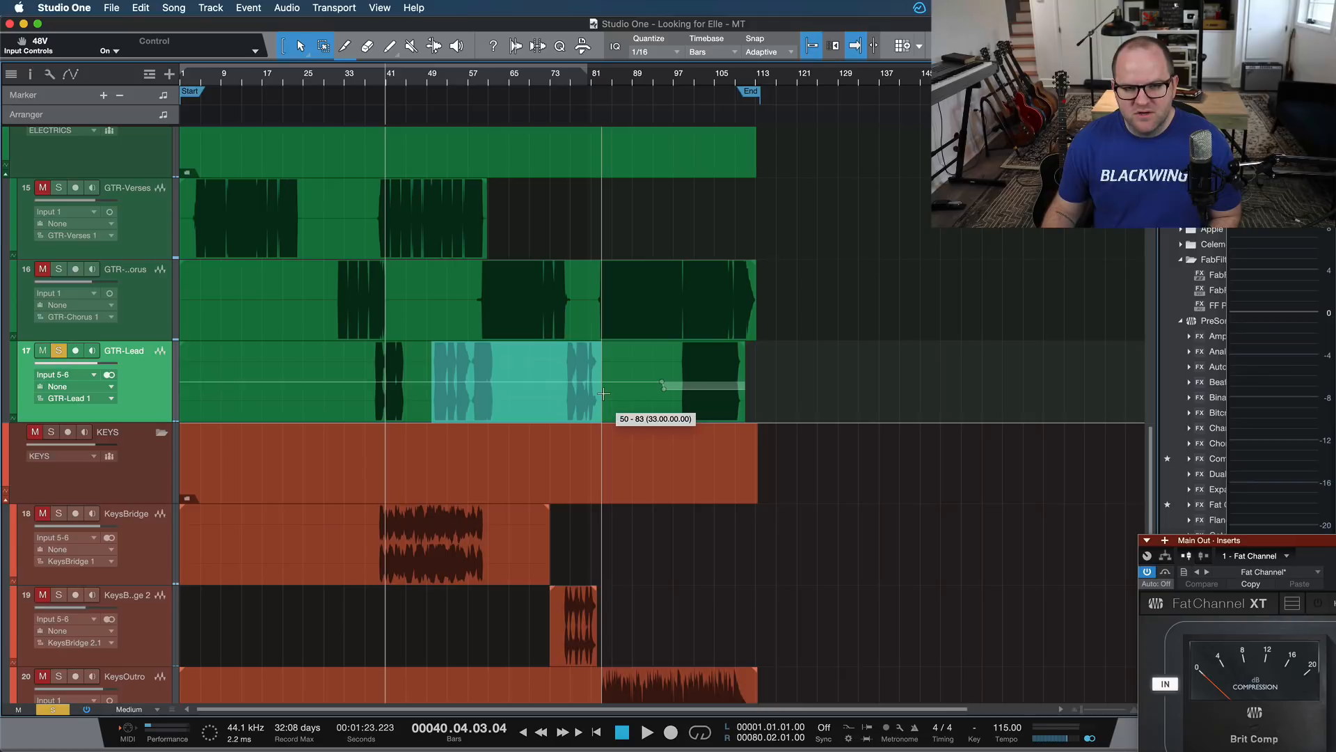
pyautogui.press('p')
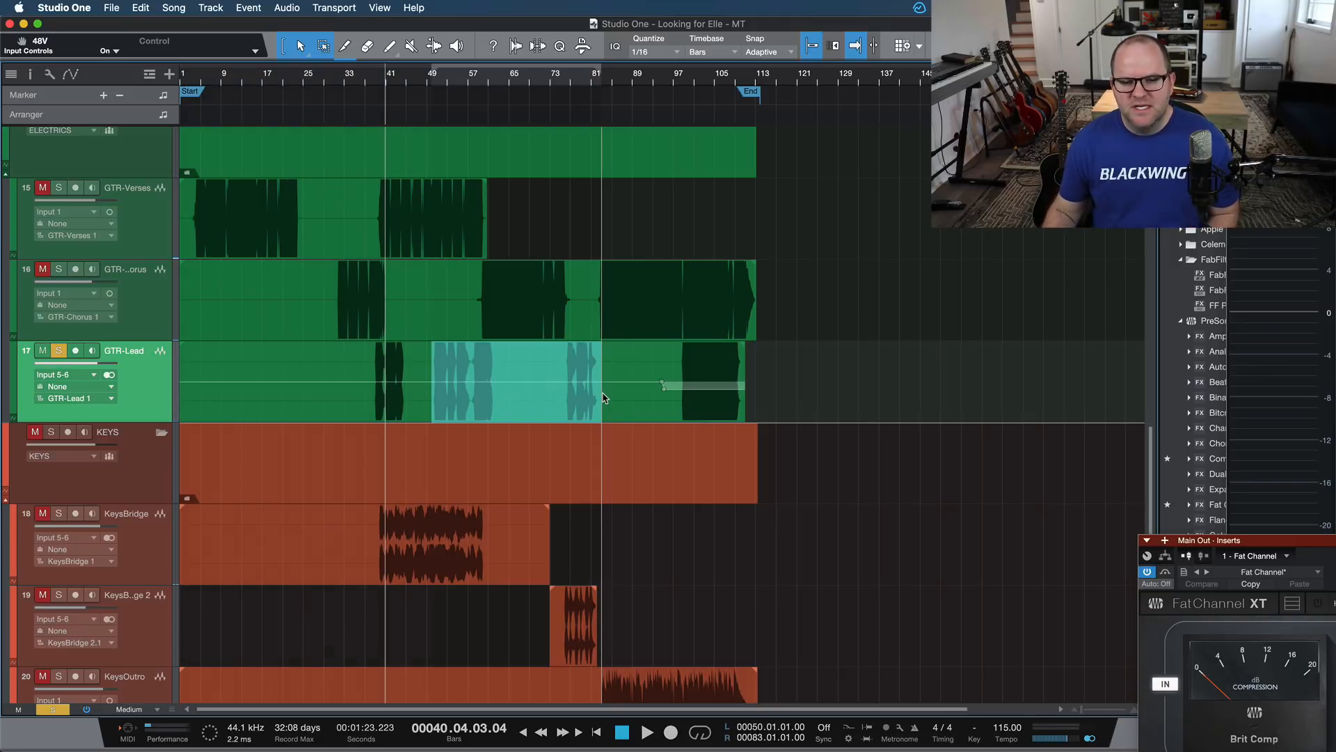
pyautogui.hscroll(1, 335, 405)
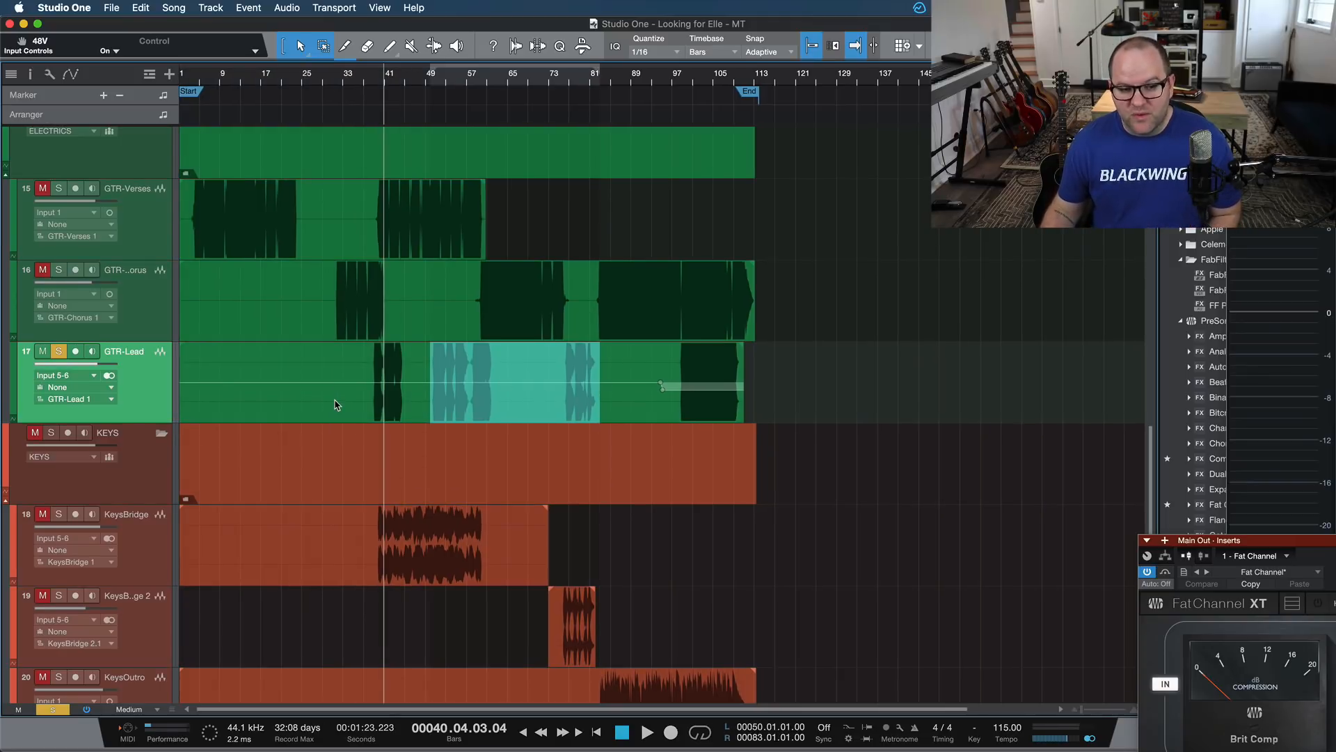
# Set the loop range to the whole GTR-Lead event and duplicate the GTR-Lead track without its events.
pyautogui.click(717, 411)
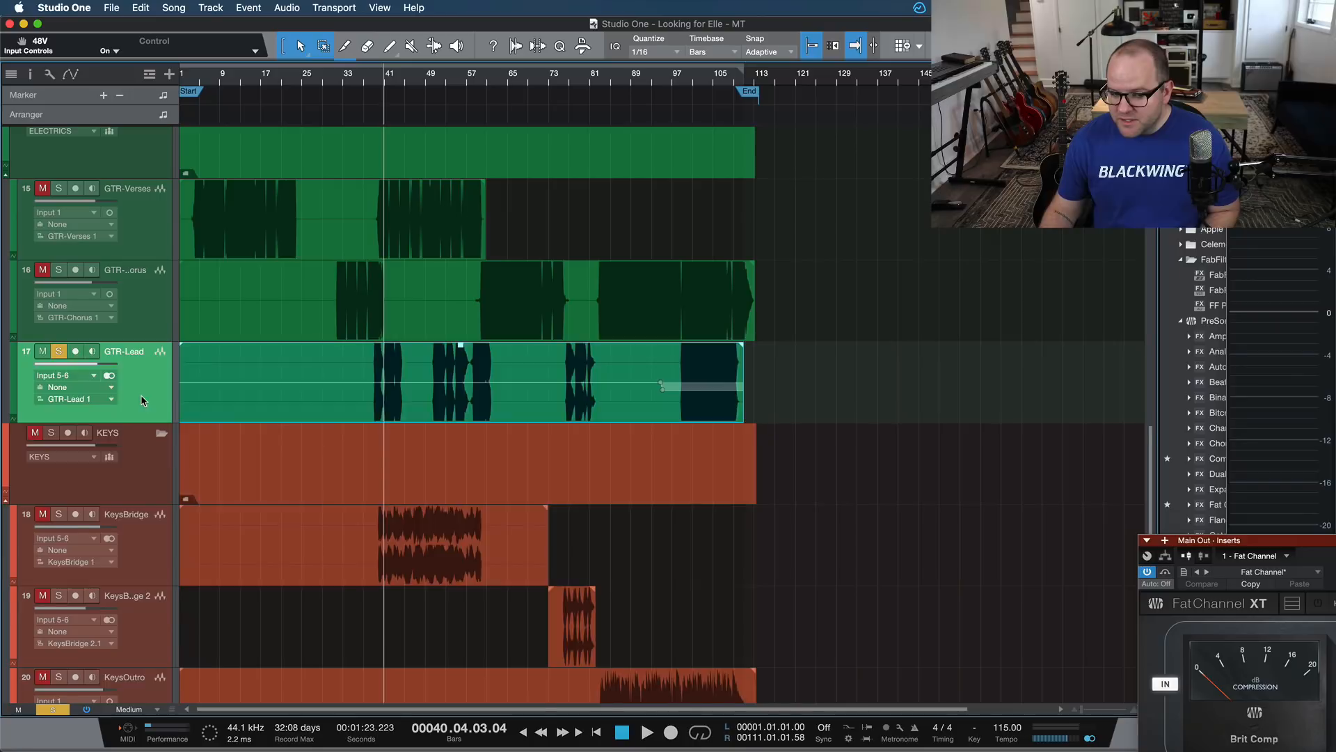
pyautogui.press('super+d')
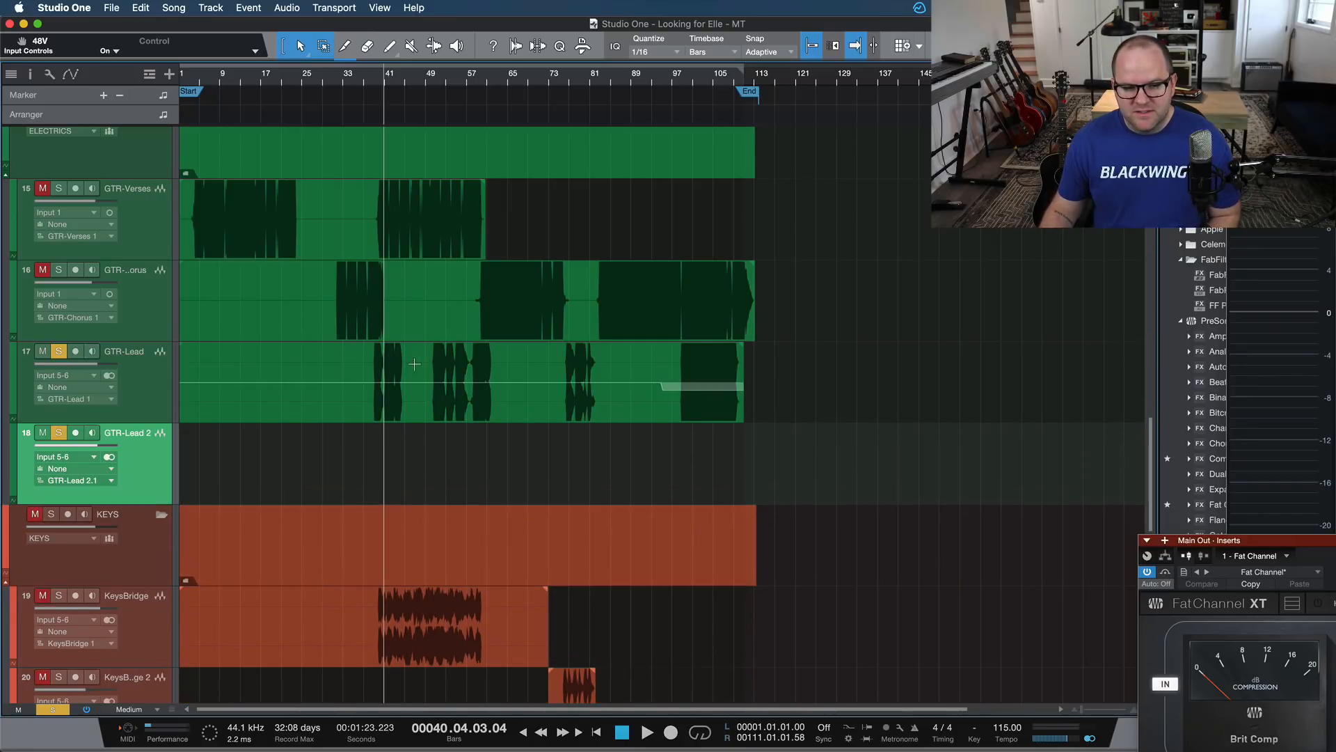
# Move the GTR-Lead sections at bars 27 to 47 and bars 91 to 111 down onto the GTR-Lead 2 track.
pyautogui.moveTo(414, 364); pyautogui.dragTo(334, 439)
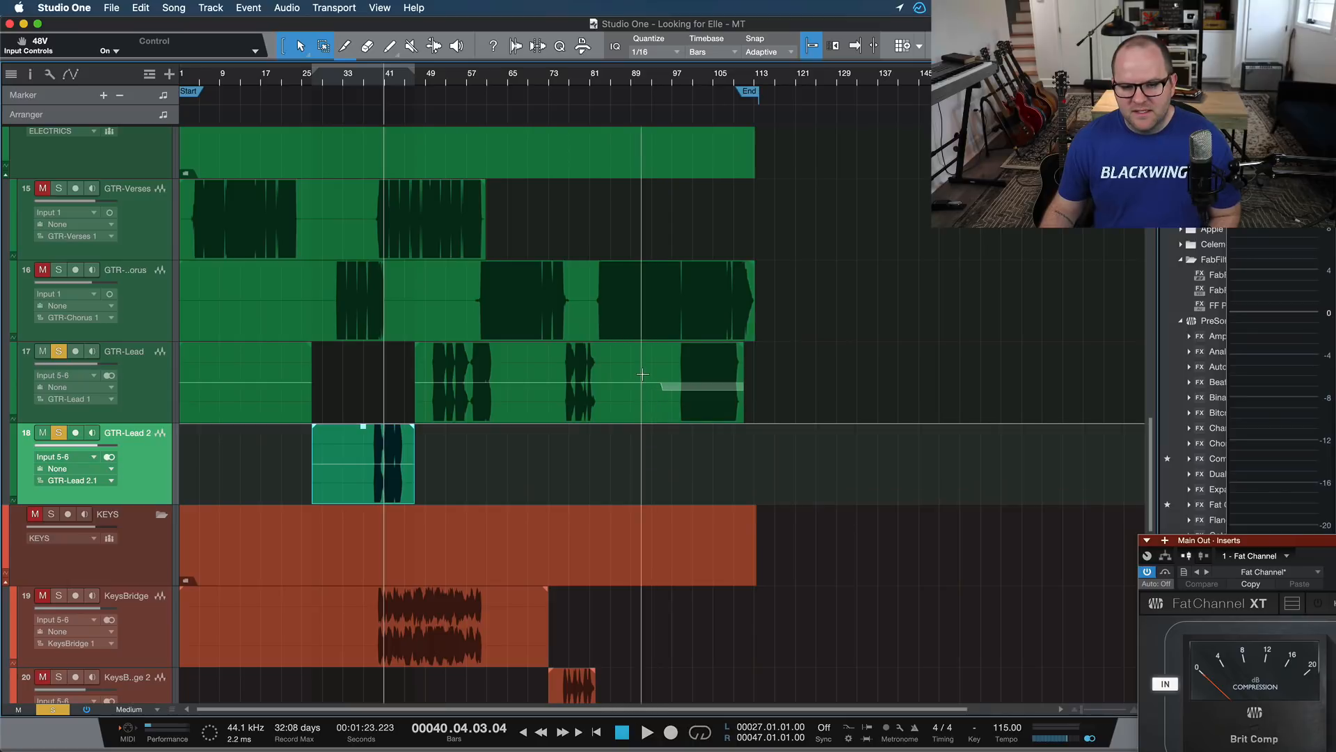
pyautogui.moveTo(641, 397); pyautogui.dragTo(694, 461)
# Compare the GTR-Lead and GTR-Lead 2 mixer channels and check the Fat Channel settings copied to GTR-Lead 2.
pyautogui.press('F3')
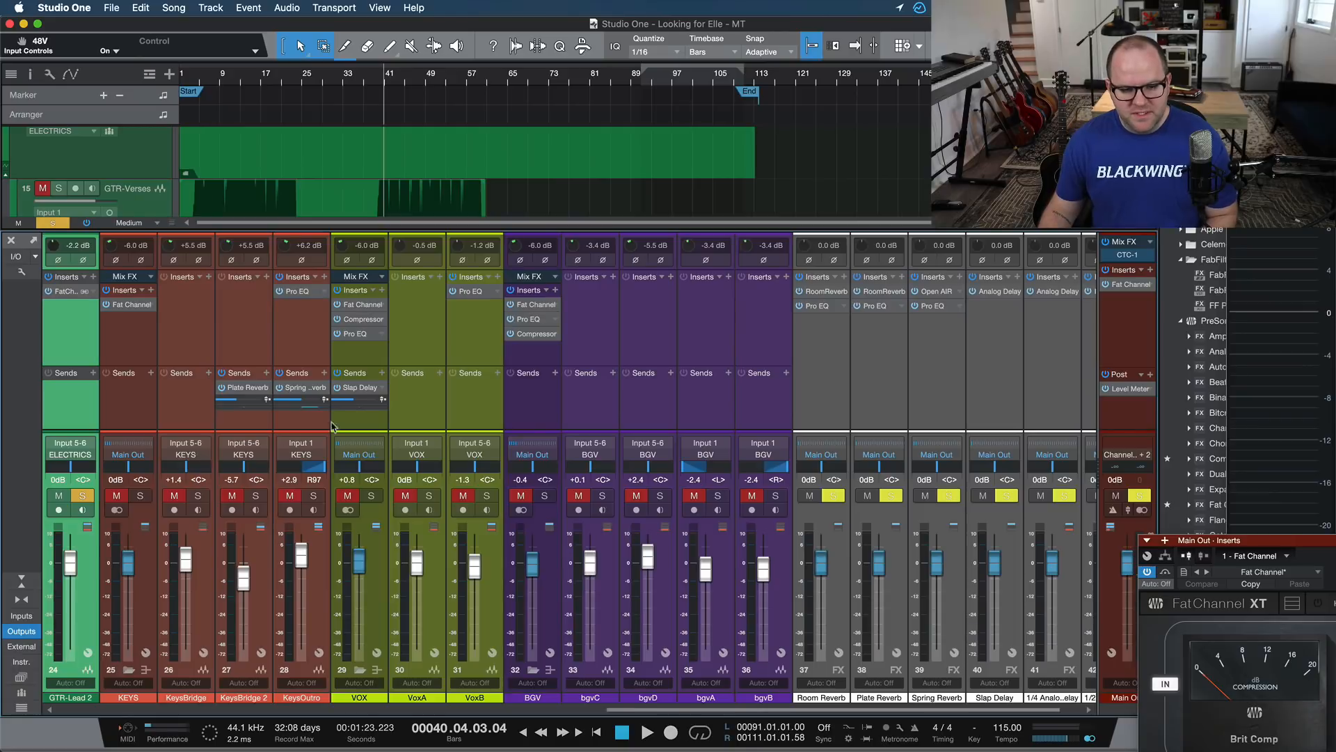
pyautogui.hscroll(-5, 387, 411)
pyautogui.click(371, 409)
pyautogui.click(338, 409)
pyautogui.click(386, 410)
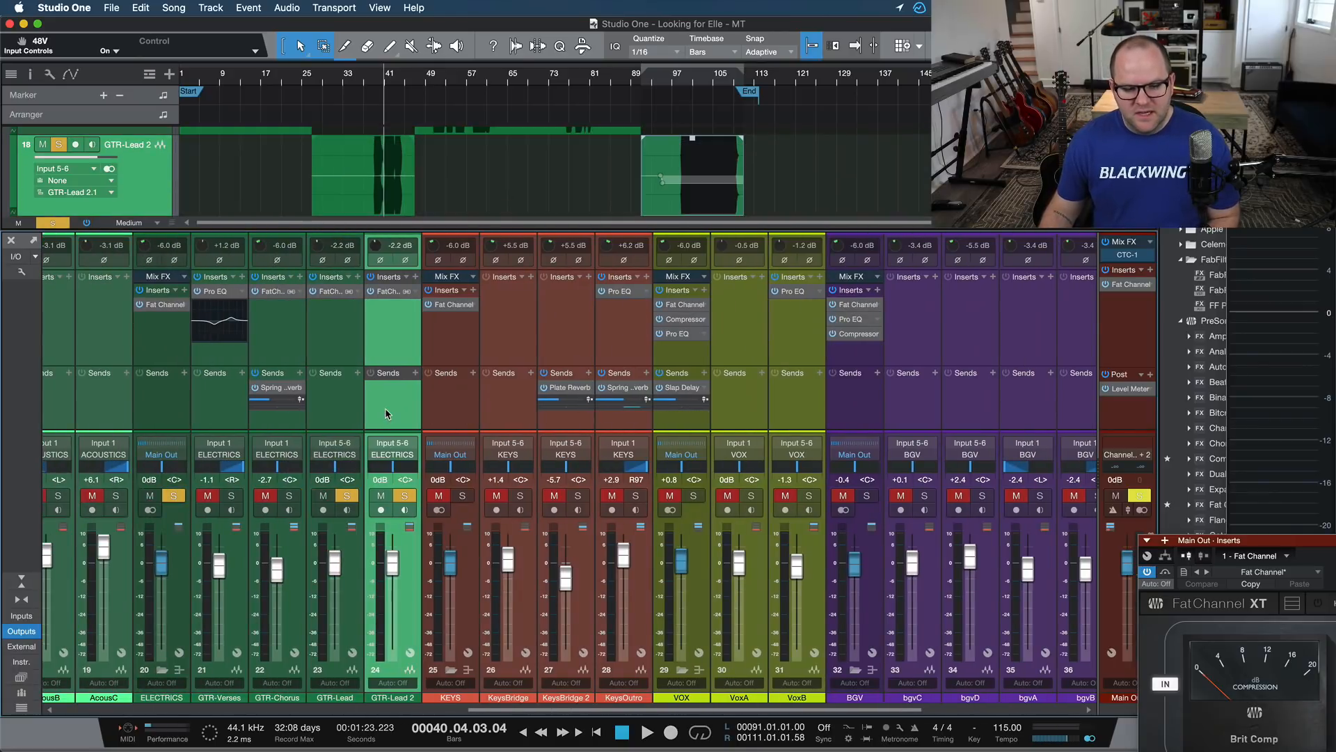
pyautogui.click(321, 414)
pyautogui.click(374, 415)
pyautogui.click(349, 414)
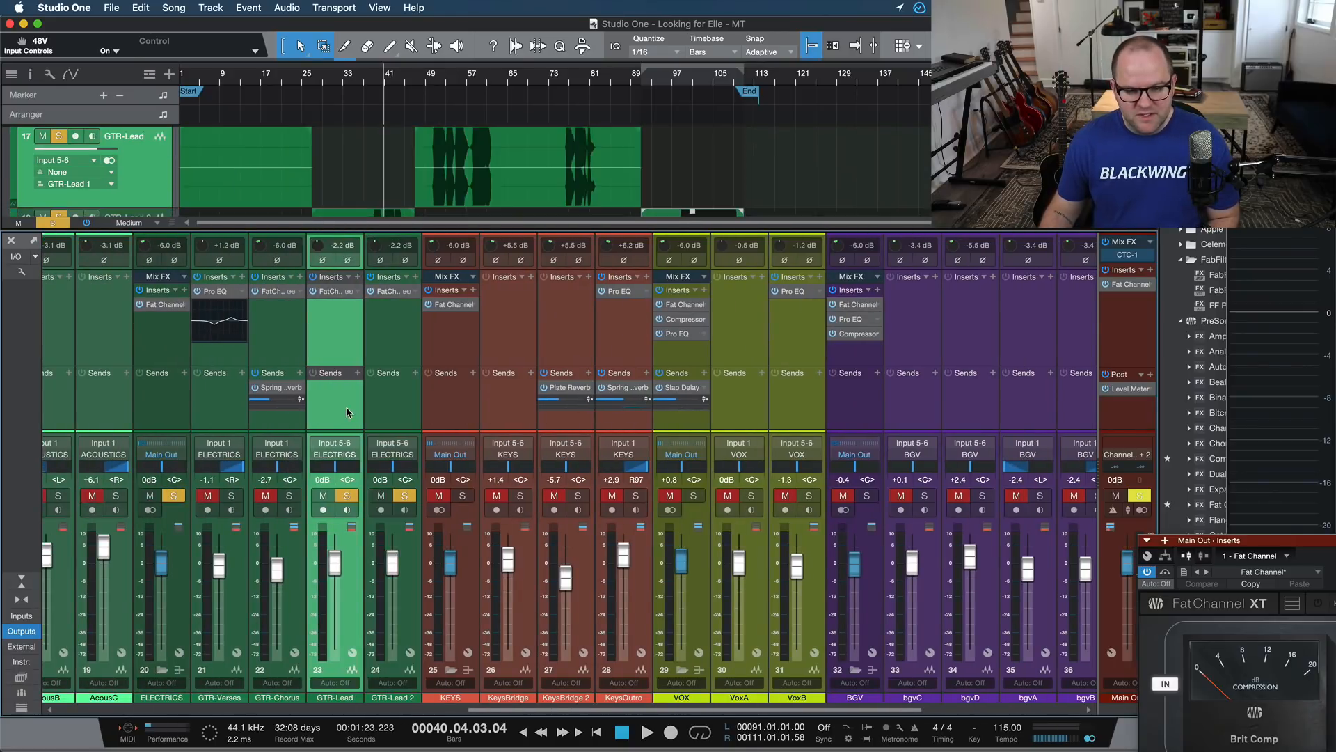
pyautogui.click(379, 357)
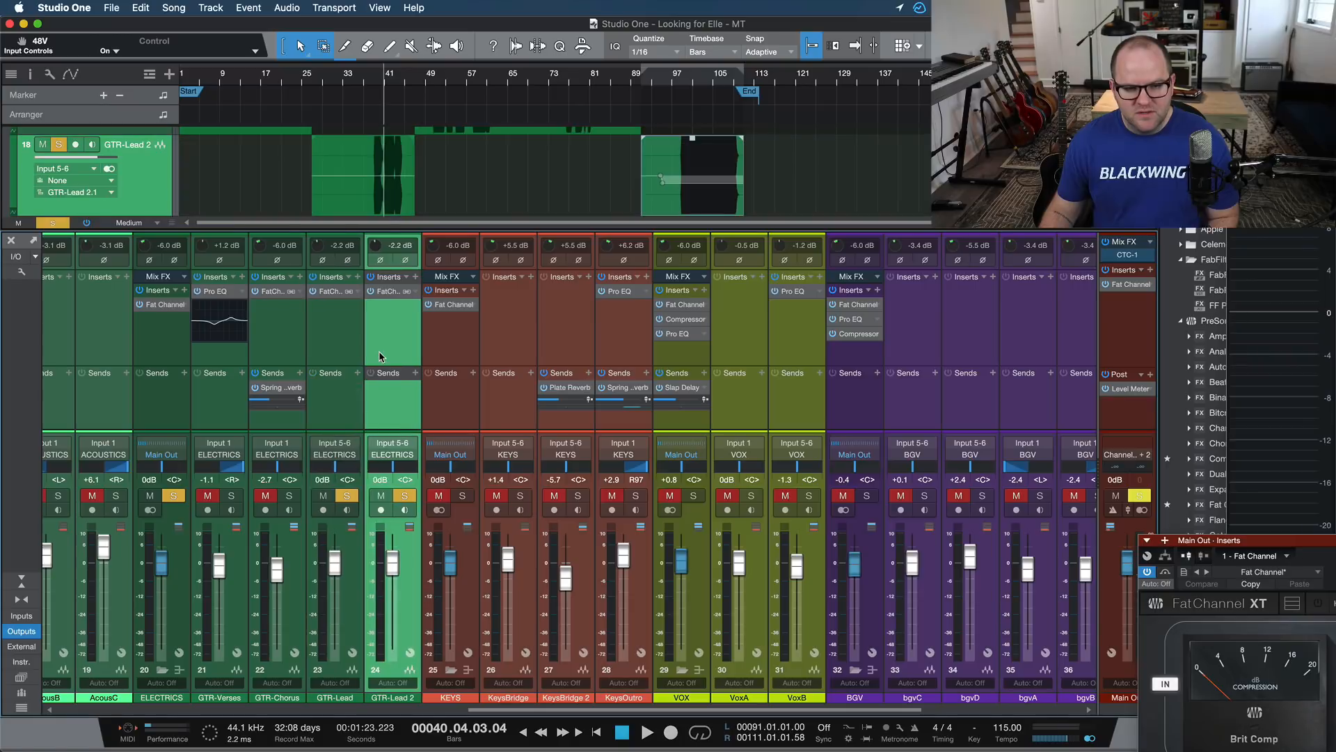
pyautogui.click(394, 292)
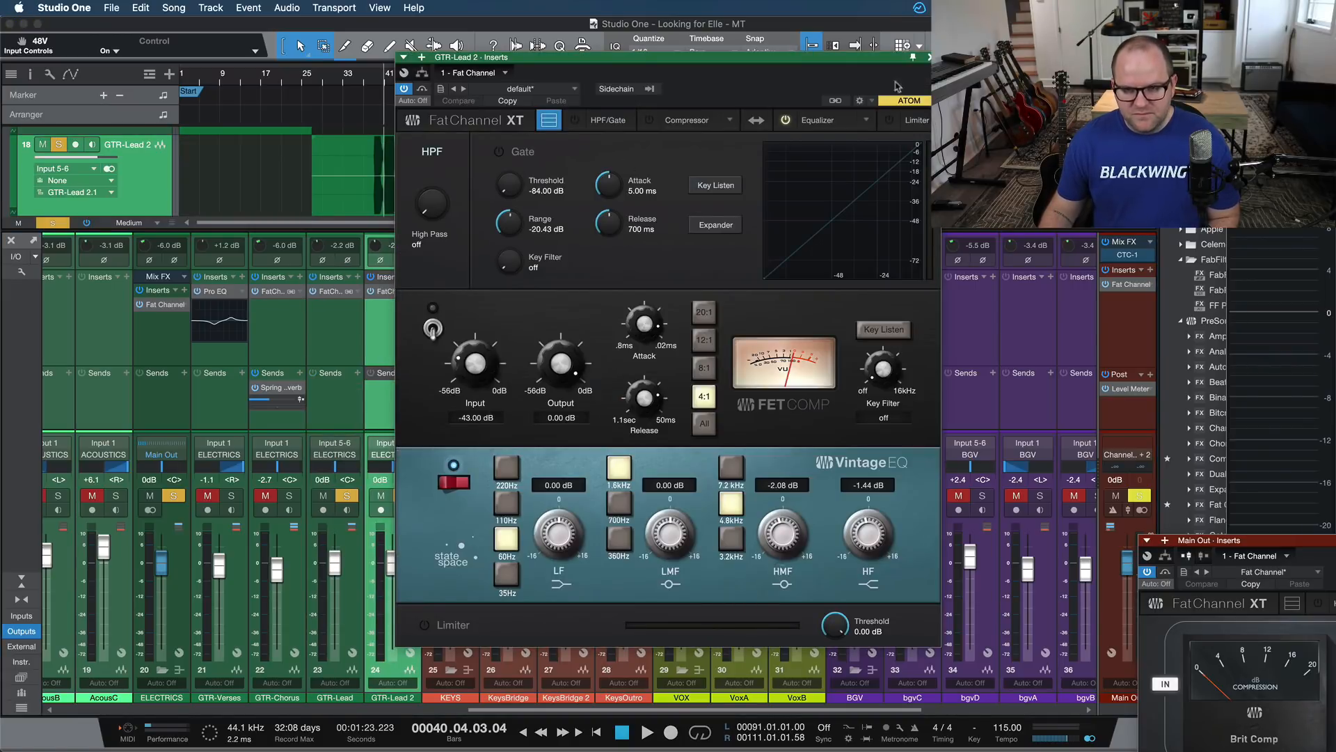
pyautogui.click(930, 57)
pyautogui.press('F3')
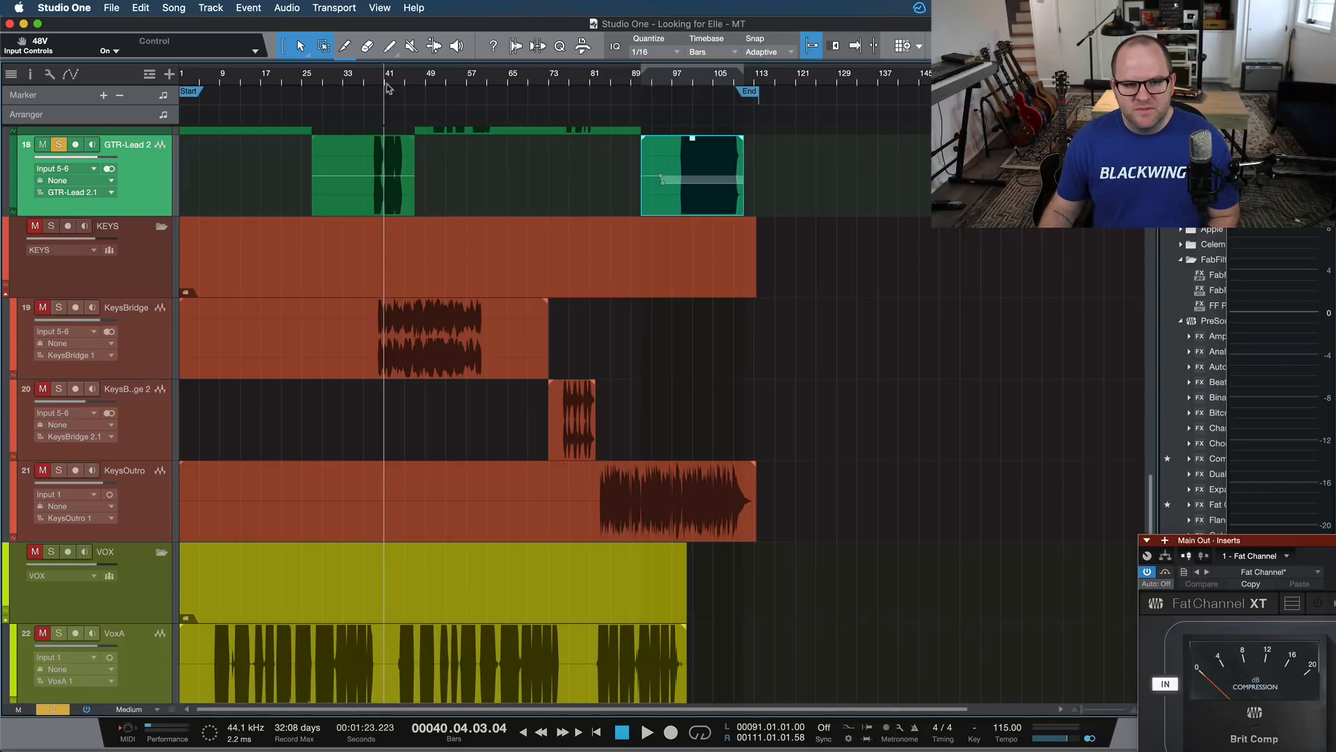
# Clear the solo and briefly play the full mix from bar 38, zoomed in on the first GTR-Lead 2 part.
pyautogui.click(368, 81)
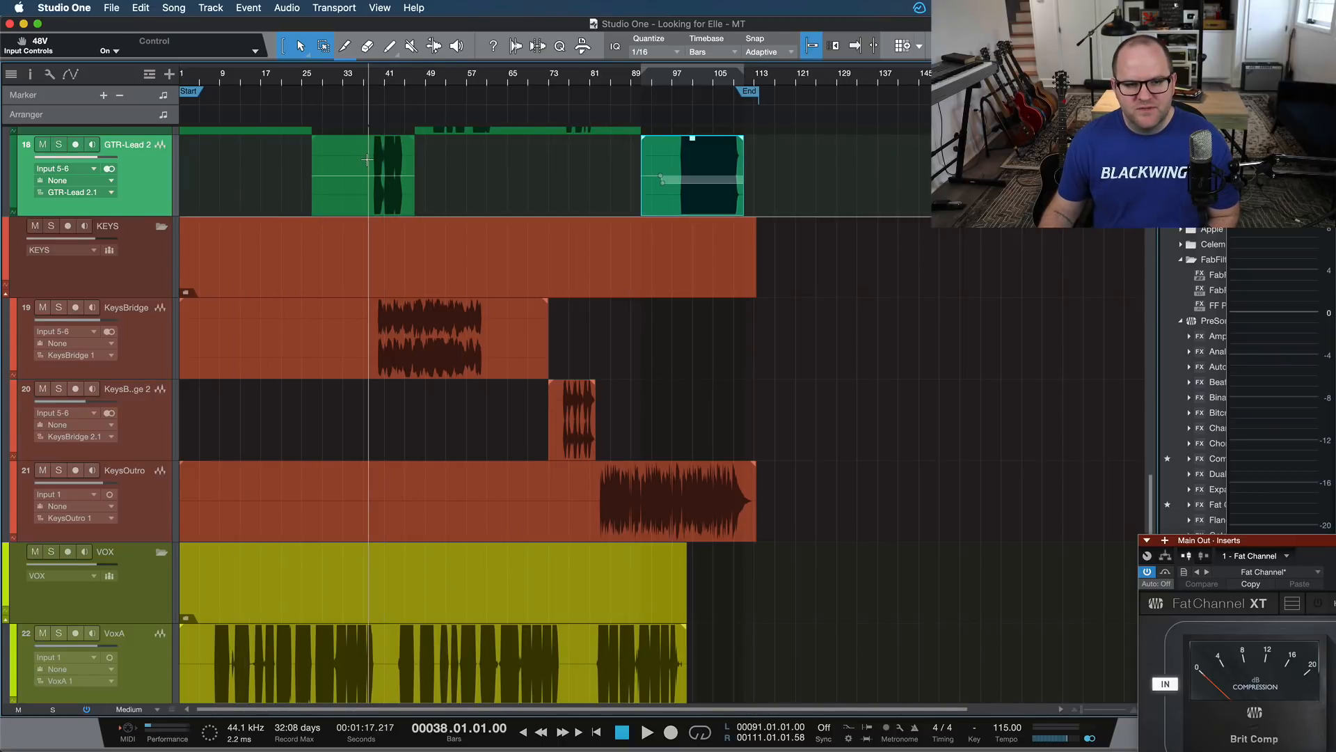
pyautogui.press('e')
pyautogui.press('space')
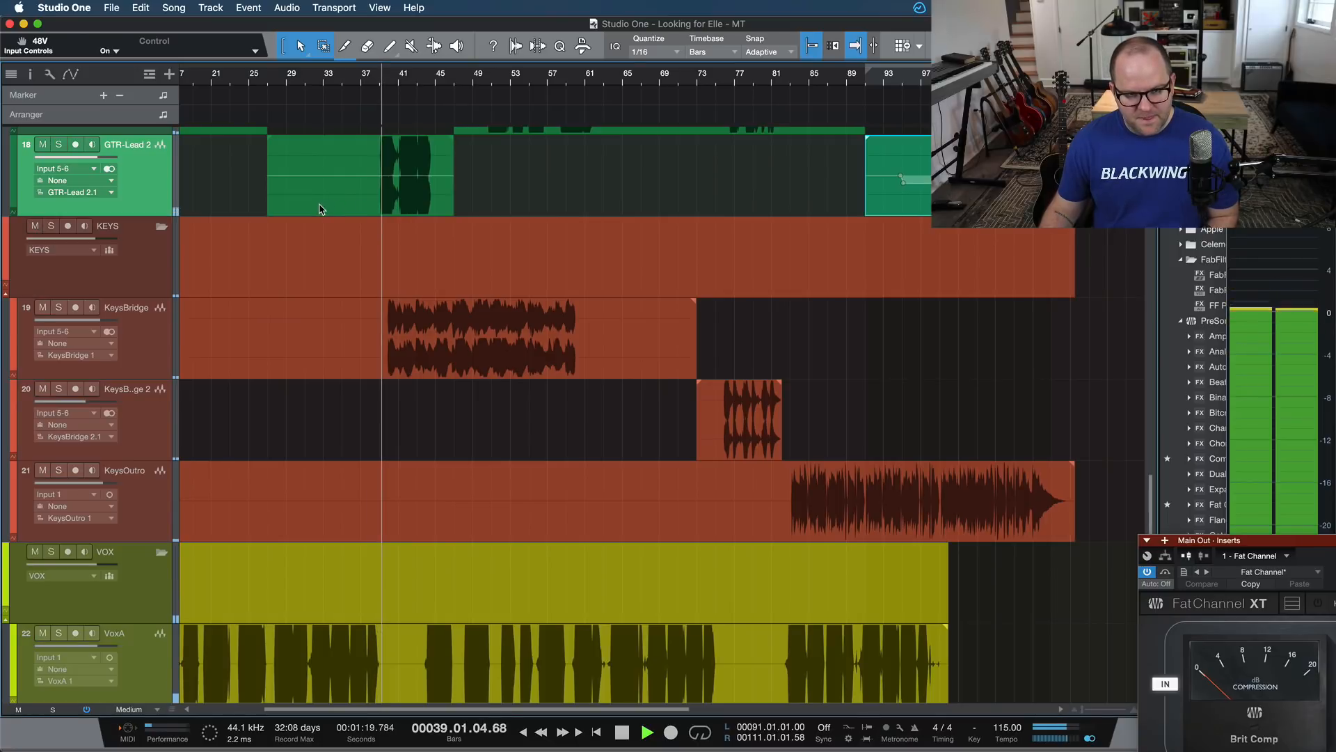
pyautogui.press('space')
# Set the loop range to the GTR-Lead 2 event at bars 27 to 47 and audition it in the mix from about bar 38.
pyautogui.click(369, 182)
pyautogui.press('p')
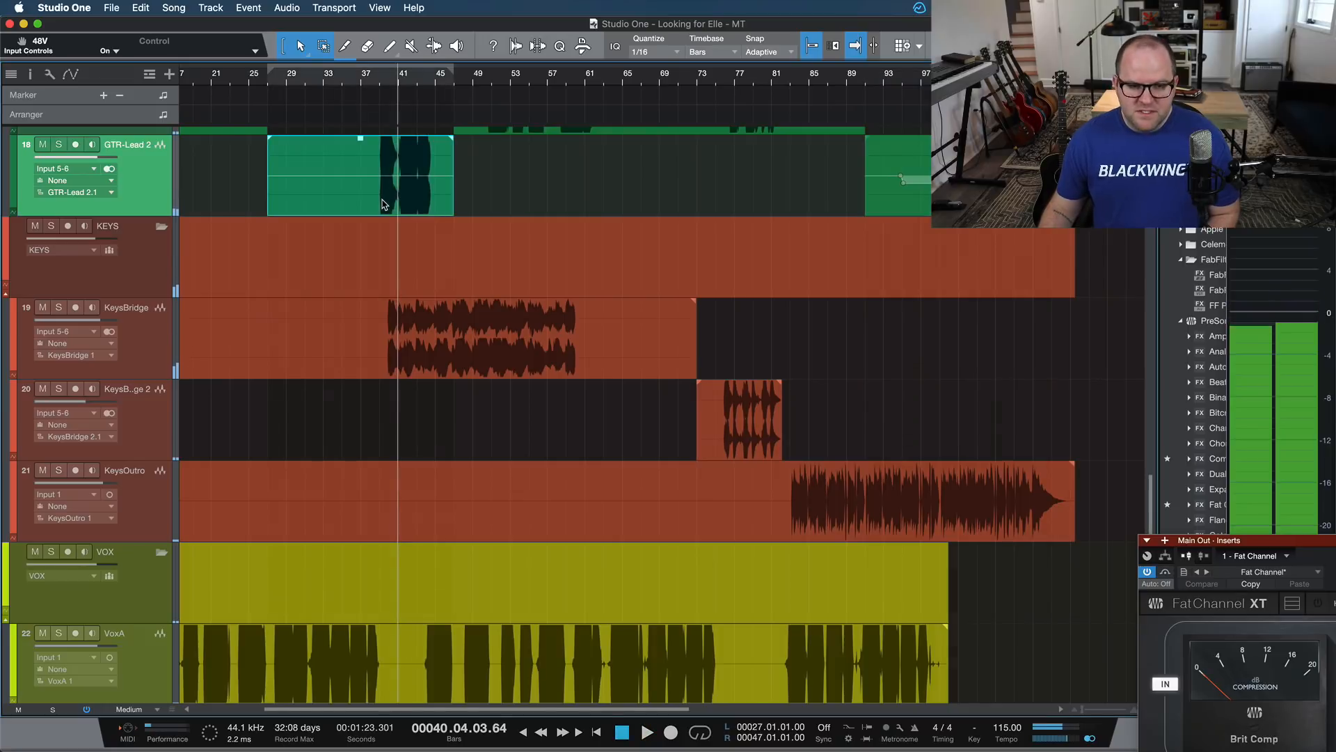
pyautogui.moveTo(362, 147); pyautogui.dragTo(360, 146)
pyautogui.click(379, 82)
pyautogui.press('space')
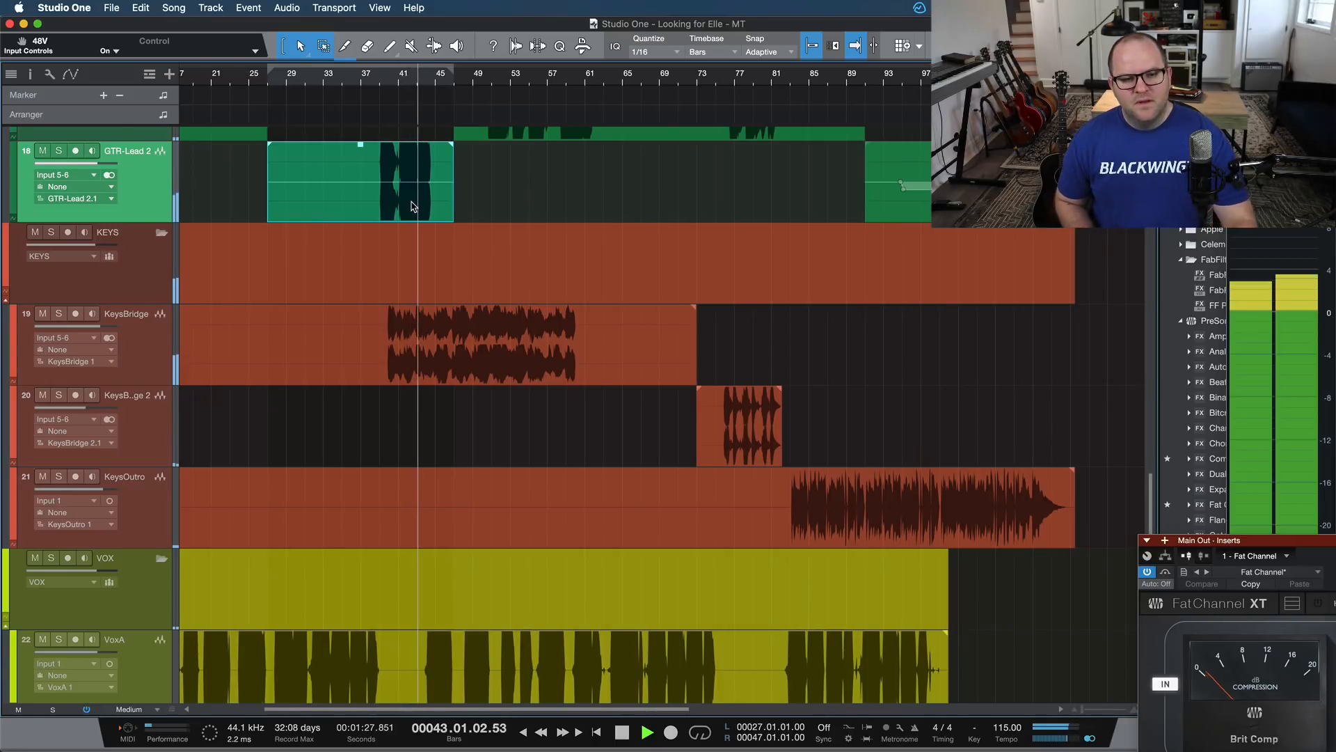
pyautogui.press('space')
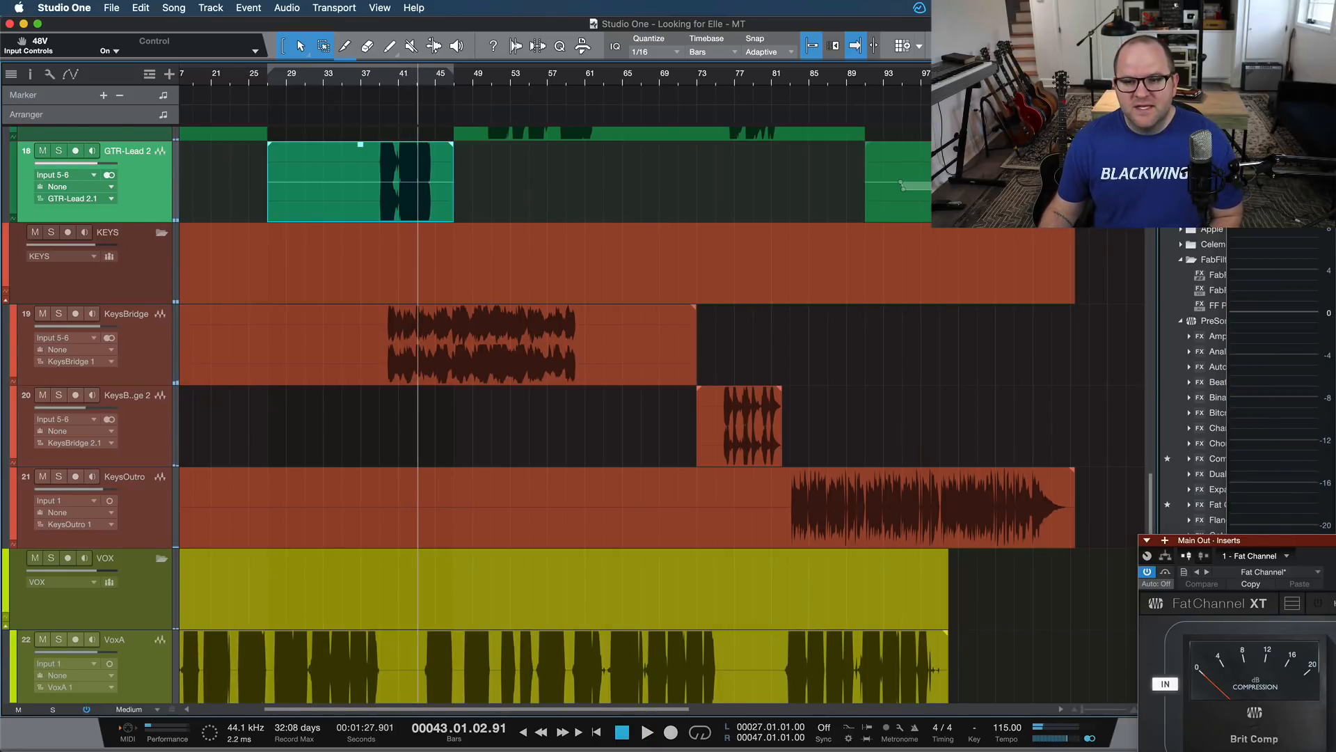
# Play the outro from about bar 104, solo GTR-Lead 2, and compare it with the earlier part around bar 42.
pyautogui.click(986, 74)
pyautogui.press('space')
pyautogui.press('s')
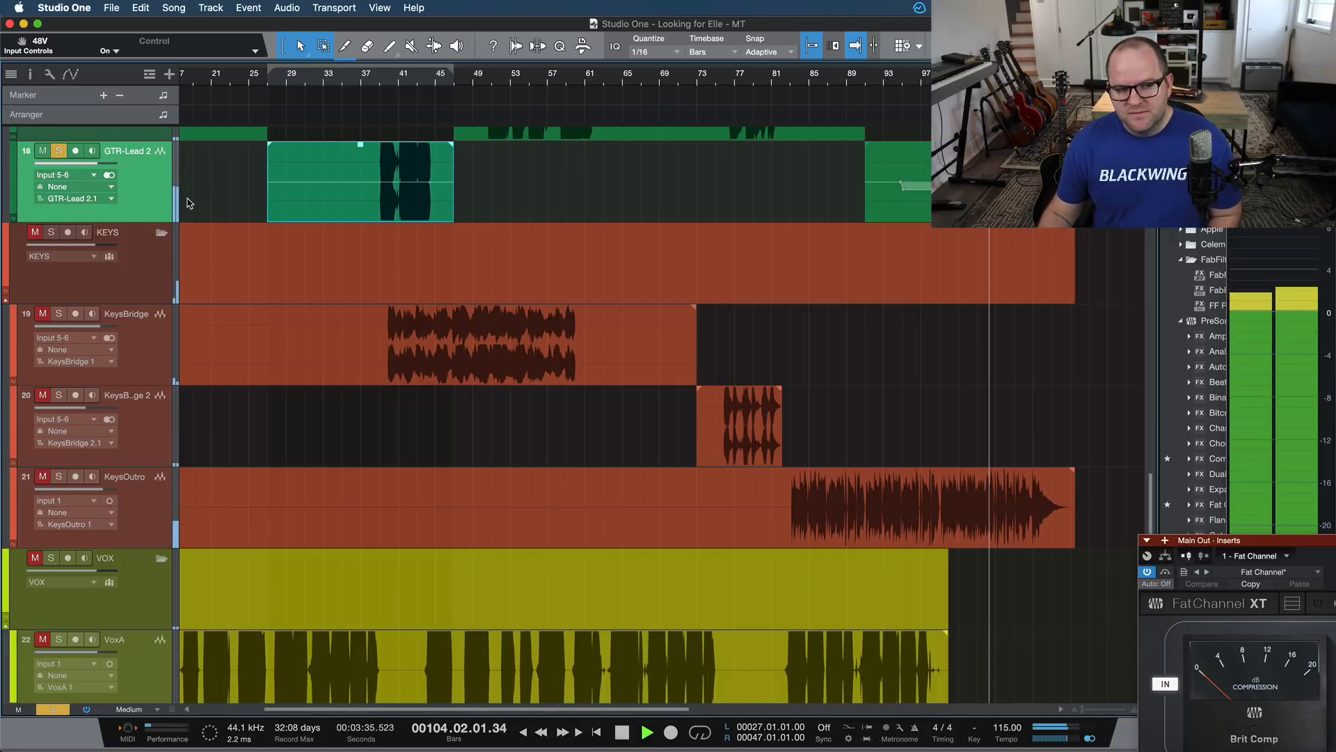
pyautogui.click(416, 85)
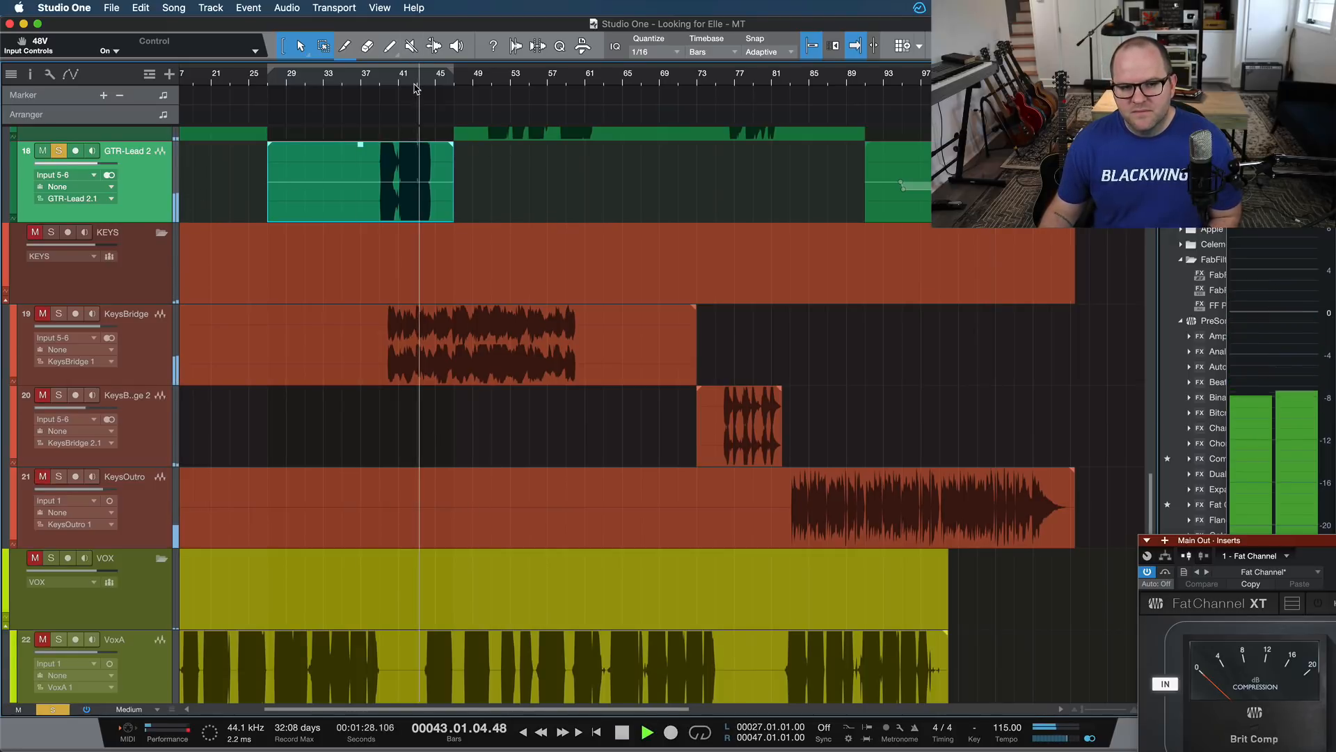
pyautogui.press('space')
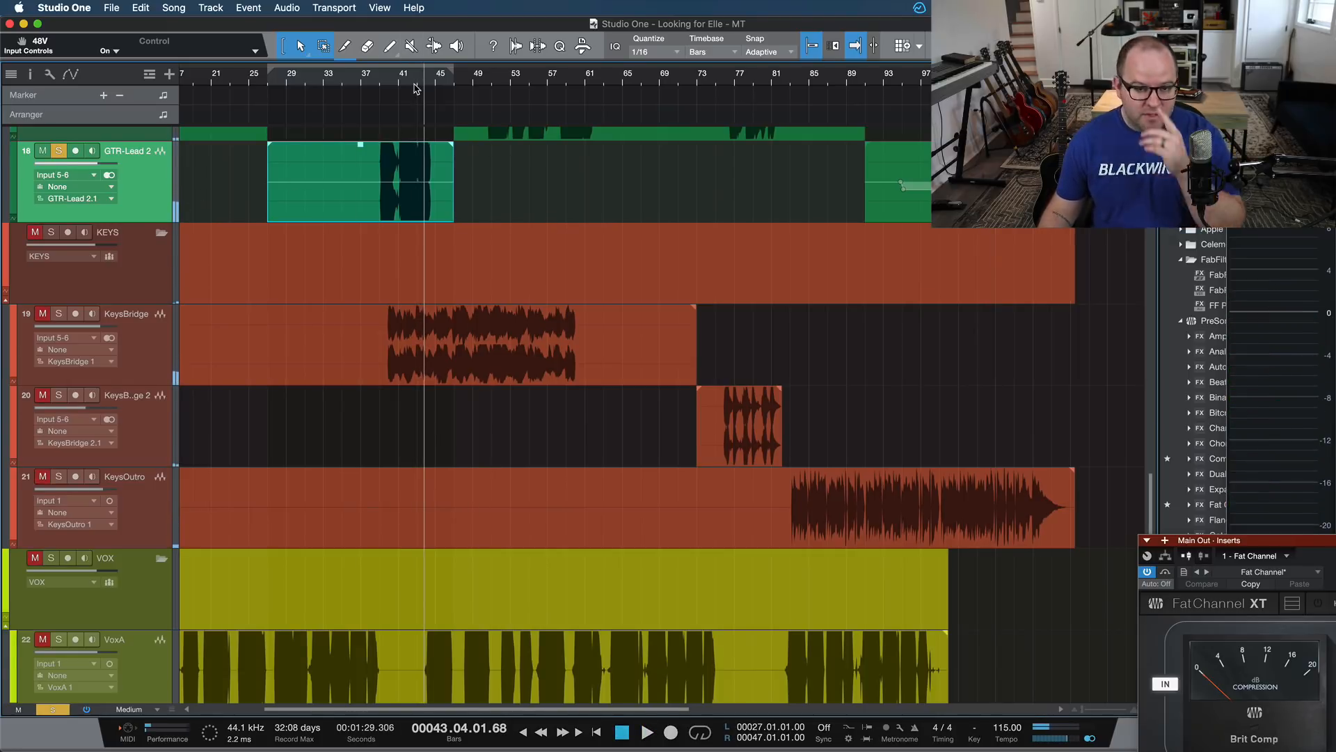
# Reopen the mixer and review the Fat Channel compressor and EQ on the GTR-Lead 2 channel.
pyautogui.press('F3')
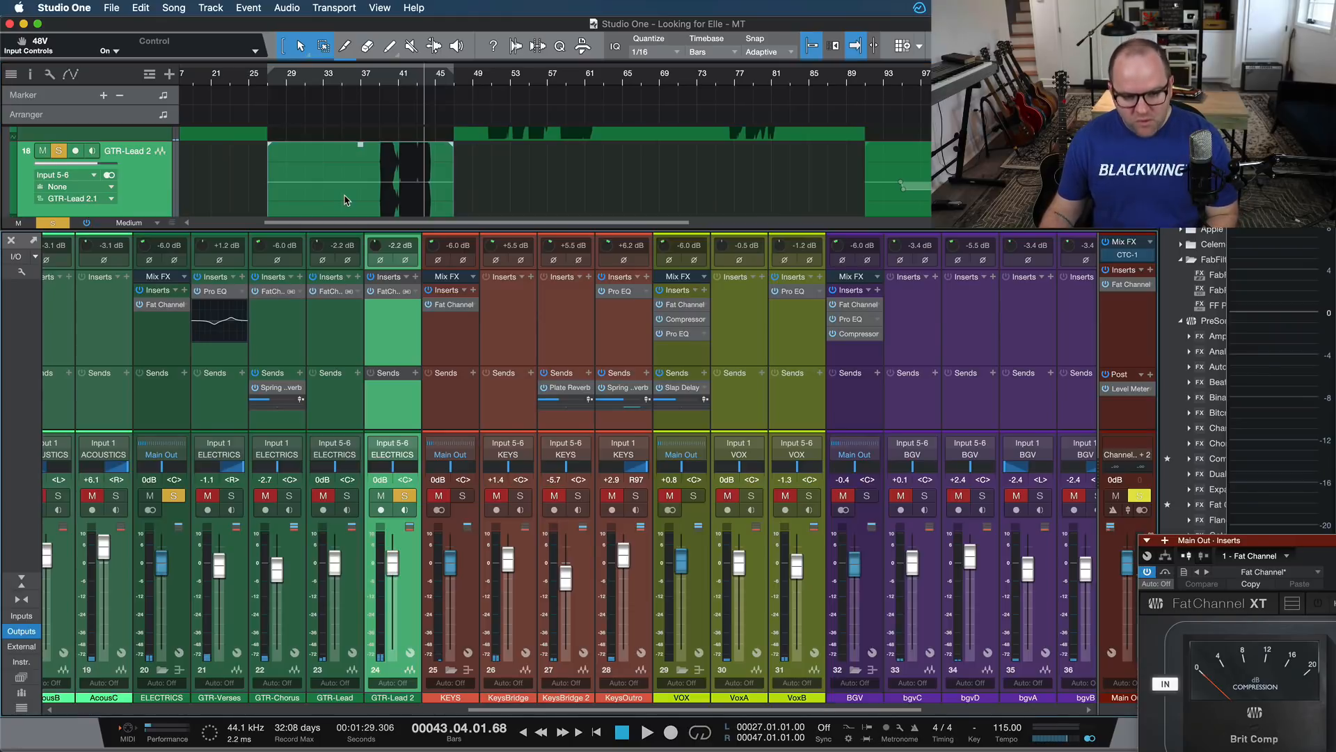
pyautogui.click(390, 292)
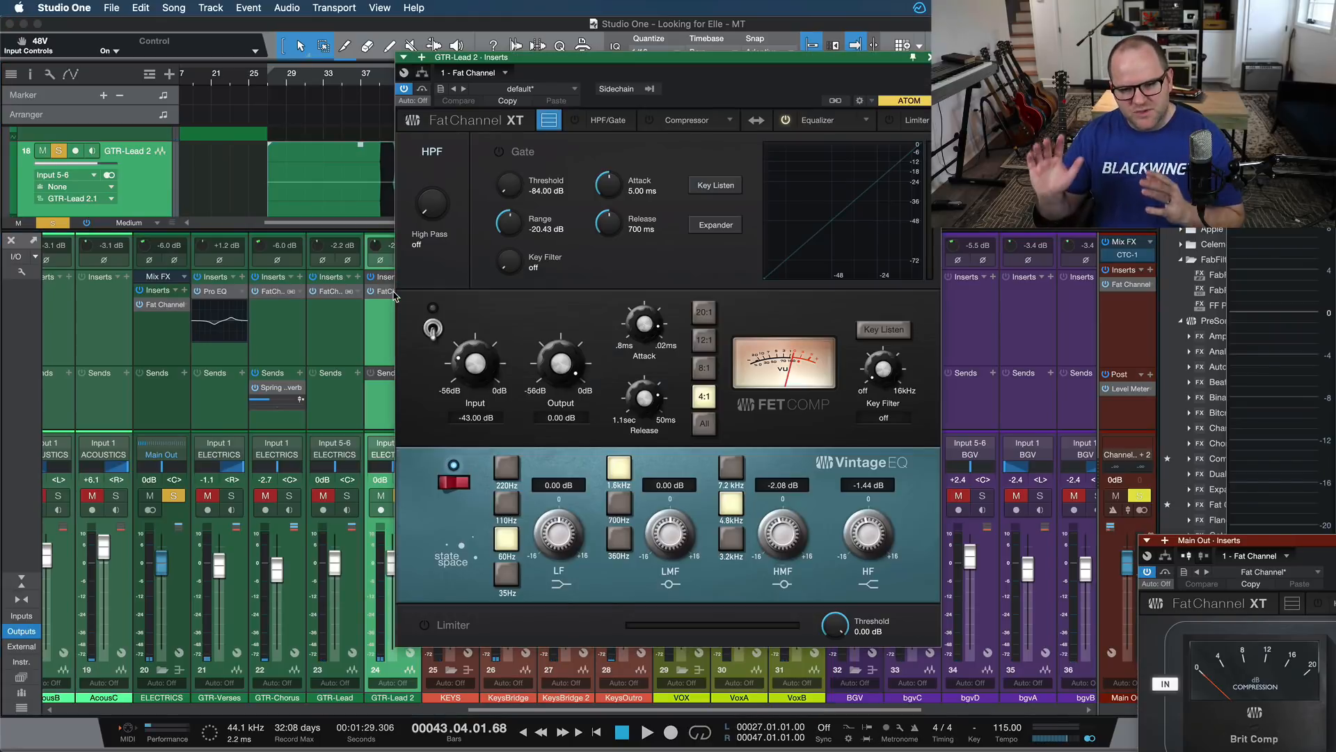
pyautogui.click(929, 59)
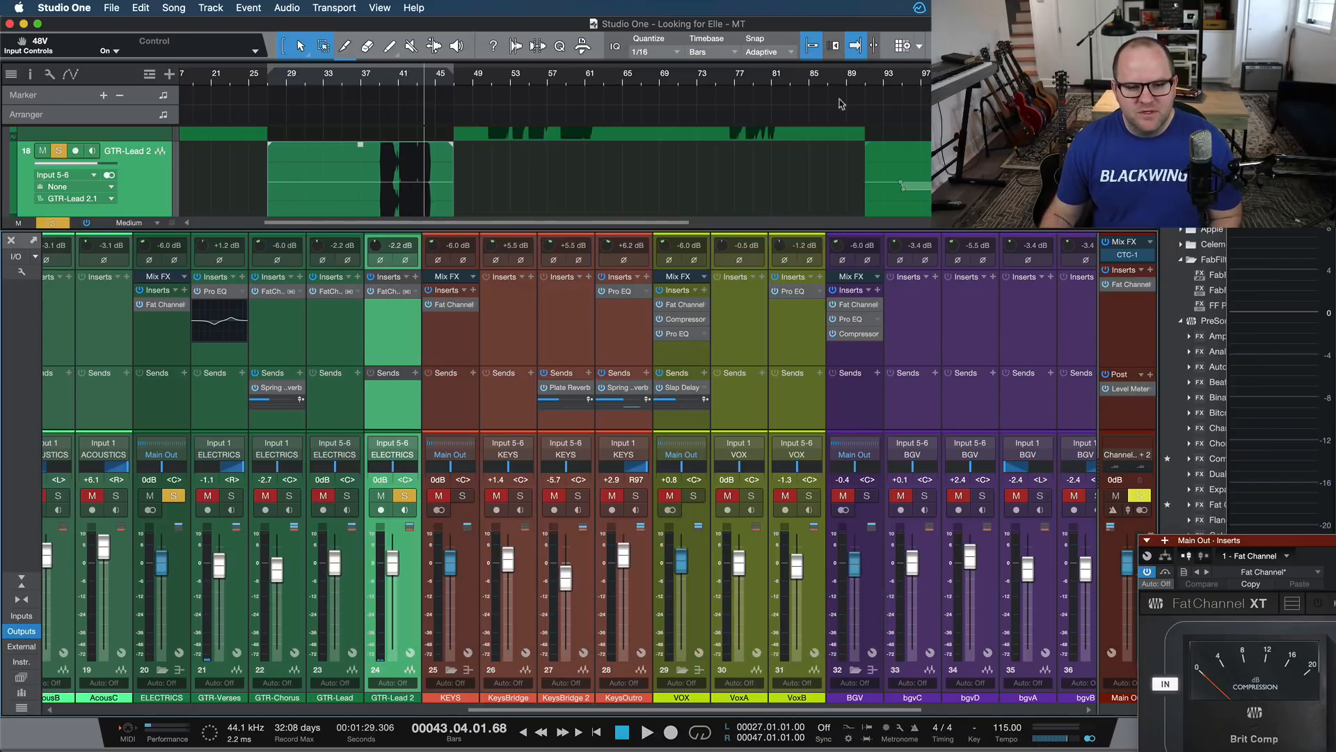
pyautogui.click(388, 329)
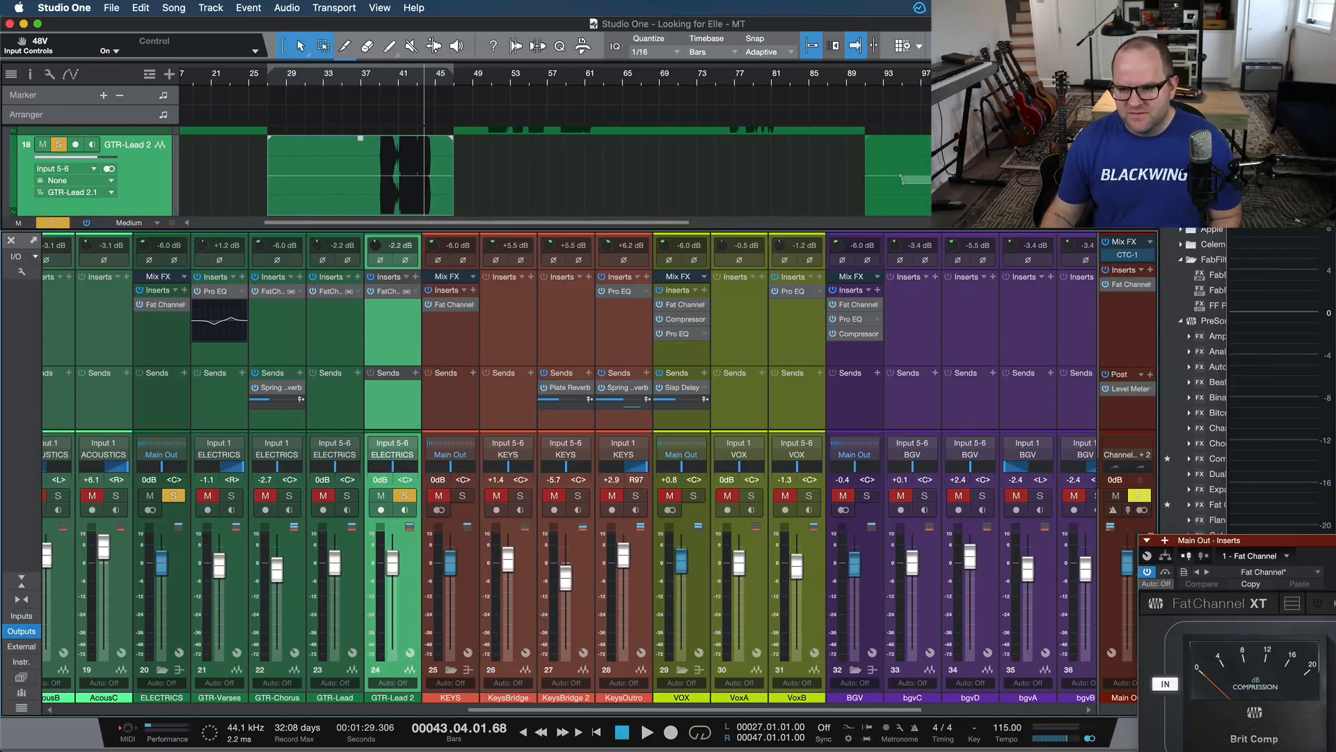
# Shift the window to uncover the effects list and insert a Pro EQ after the Fat Channel on GTR-Lead 2.
pyautogui.moveTo(1128, 24); pyautogui.dragTo(996, 24)
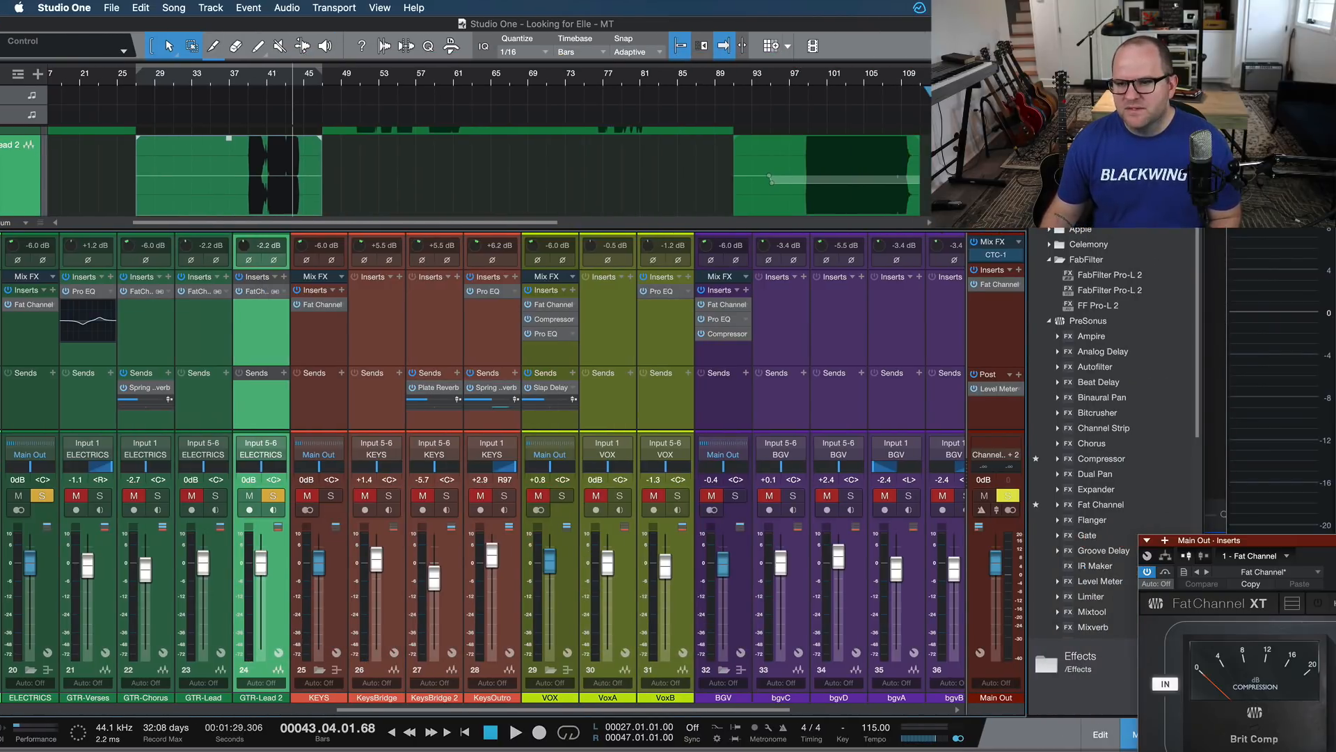
pyautogui.moveTo(1205, 139); pyautogui.dragTo(1067, 139)
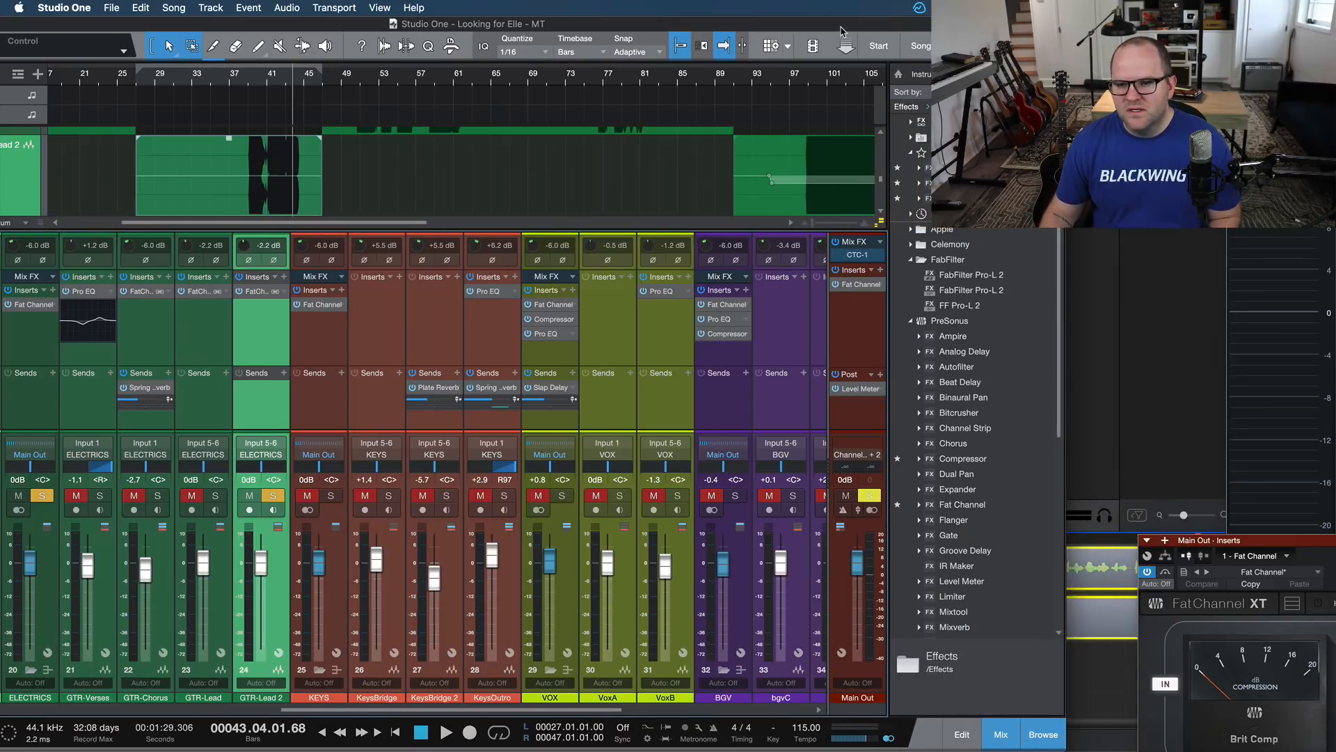
pyautogui.moveTo(840, 28); pyautogui.dragTo(975, 28)
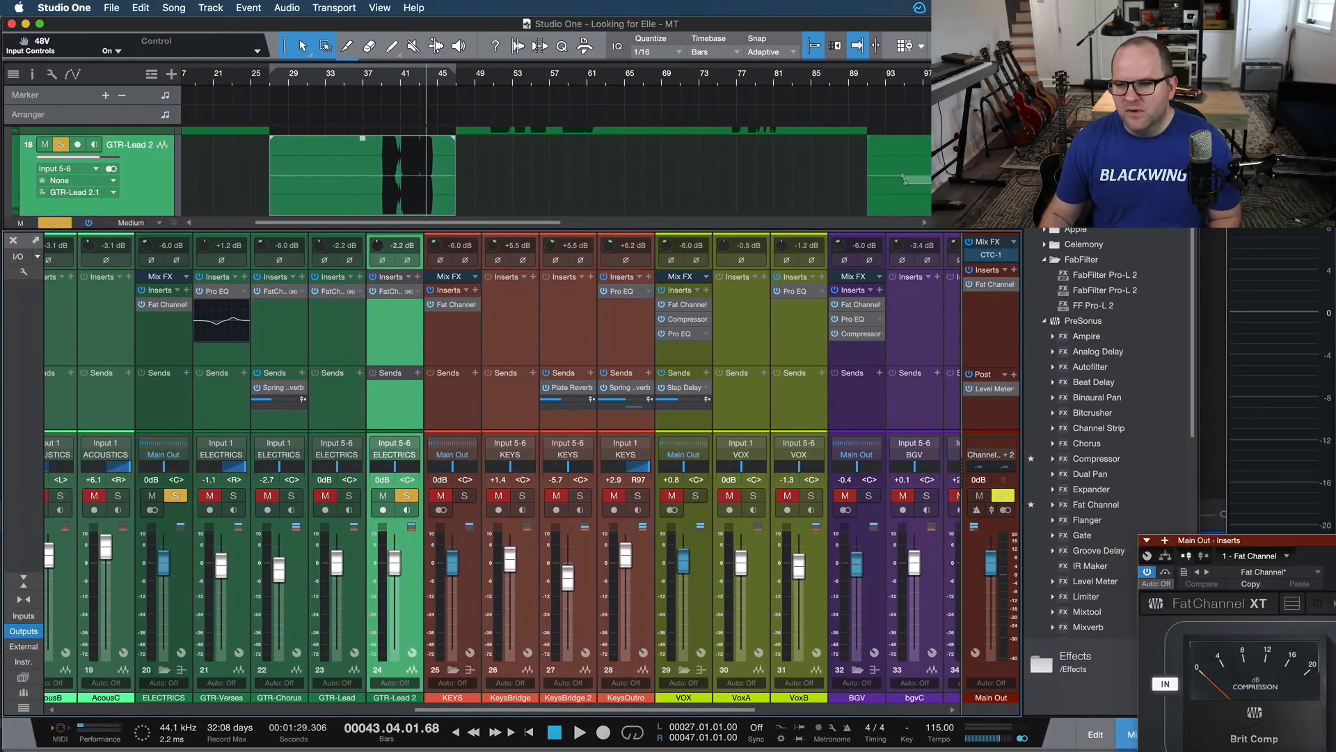
pyautogui.moveTo(1200, 140); pyautogui.dragTo(1221, 139)
pyautogui.moveTo(1114, 167); pyautogui.dragTo(385, 322)
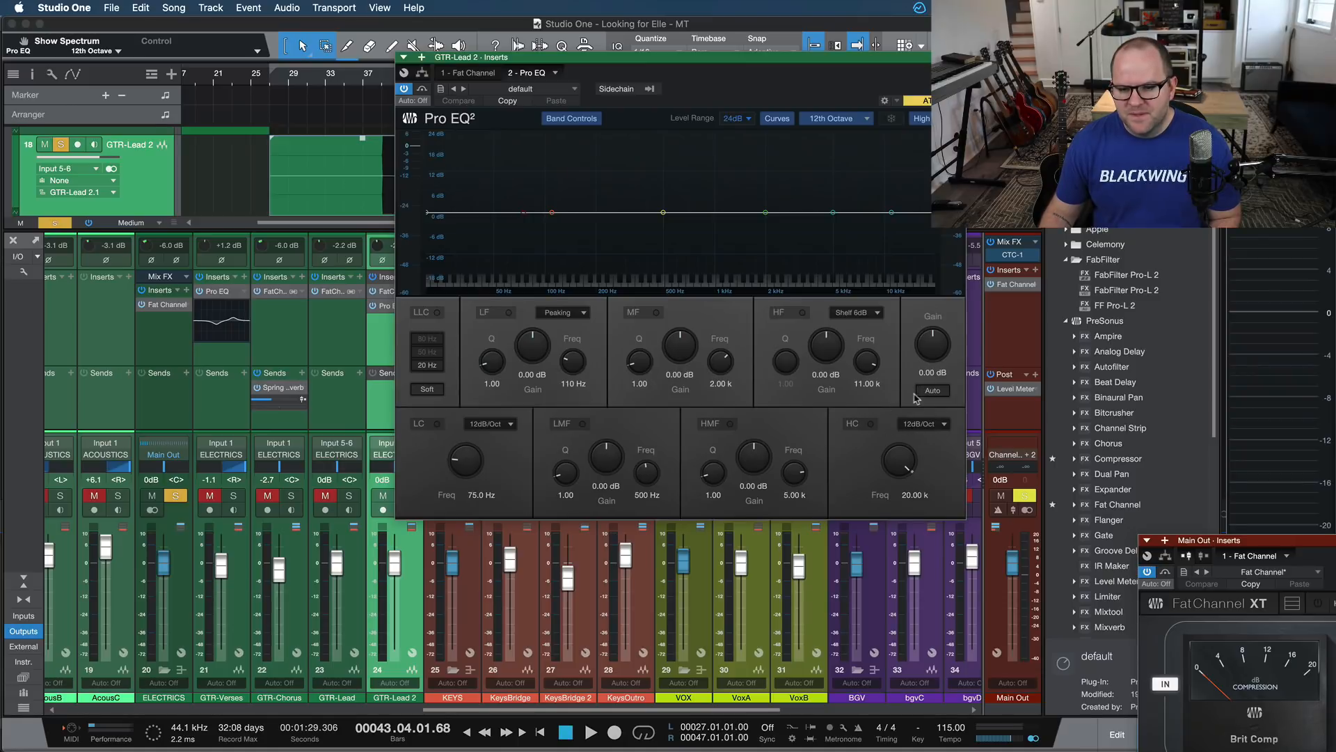
# Enable the Pro EQ high-cut filter with a 6dB/Oct slope and lower its frequency to 76.9 Hz.
pyautogui.click(936, 423)
pyautogui.click(920, 438)
pyautogui.click(869, 424)
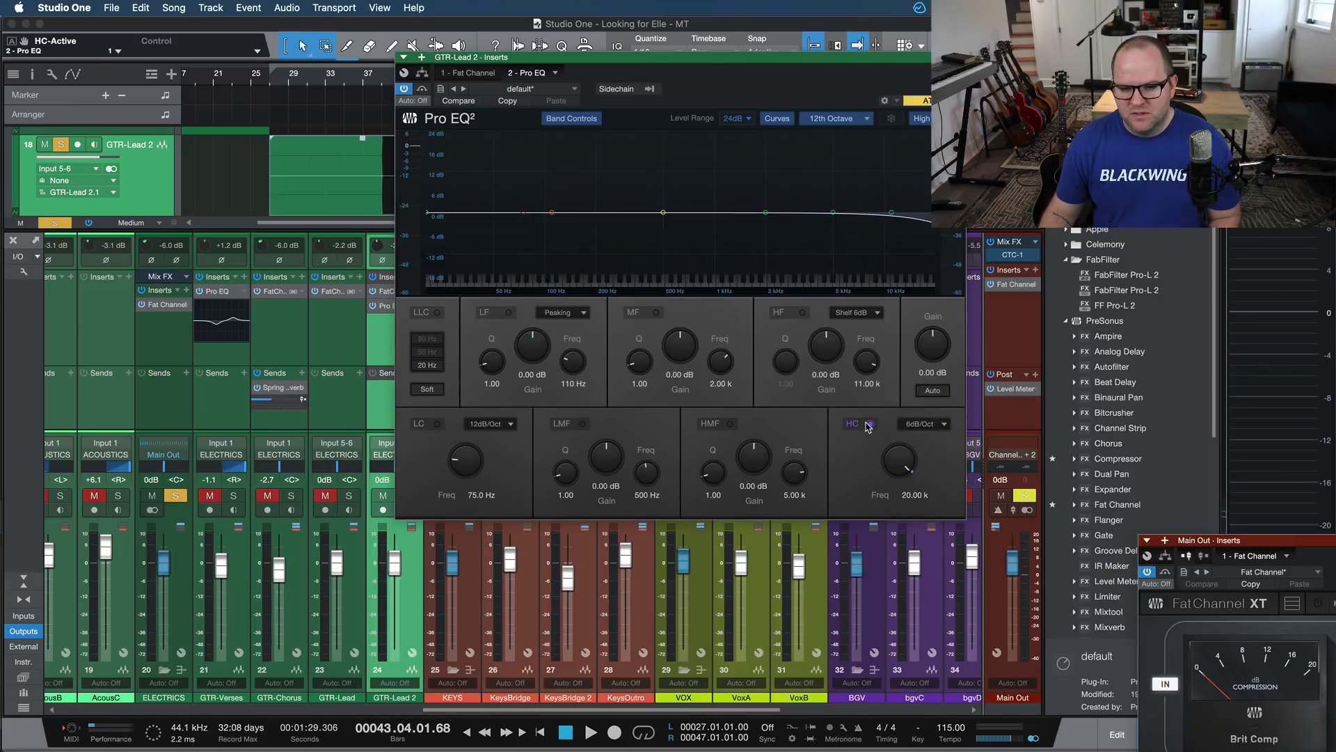
pyautogui.moveTo(908, 474); pyautogui.dragTo(882, 555)
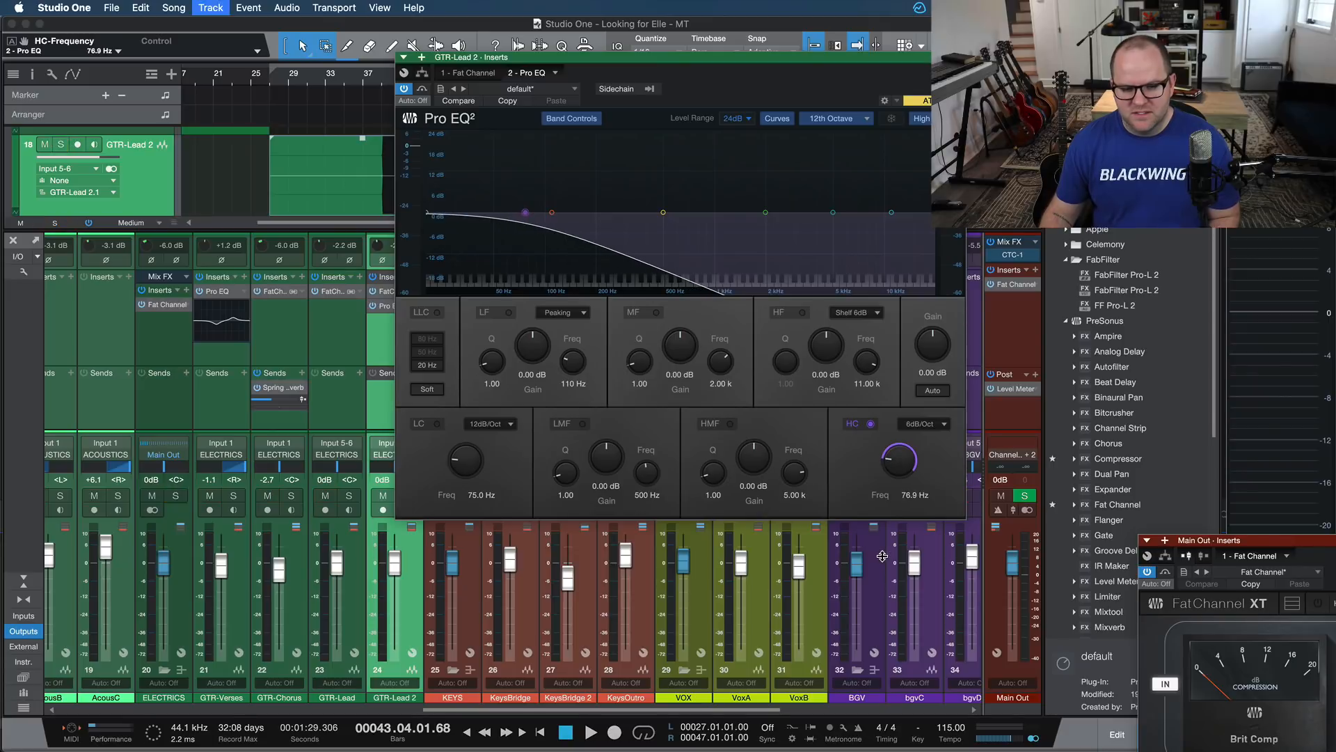
# Solo GTR-Lead 2 again, move the EQ window clear of the timeline, and audition the part from about bar 41.
pyautogui.press('s')
pyautogui.press('space')
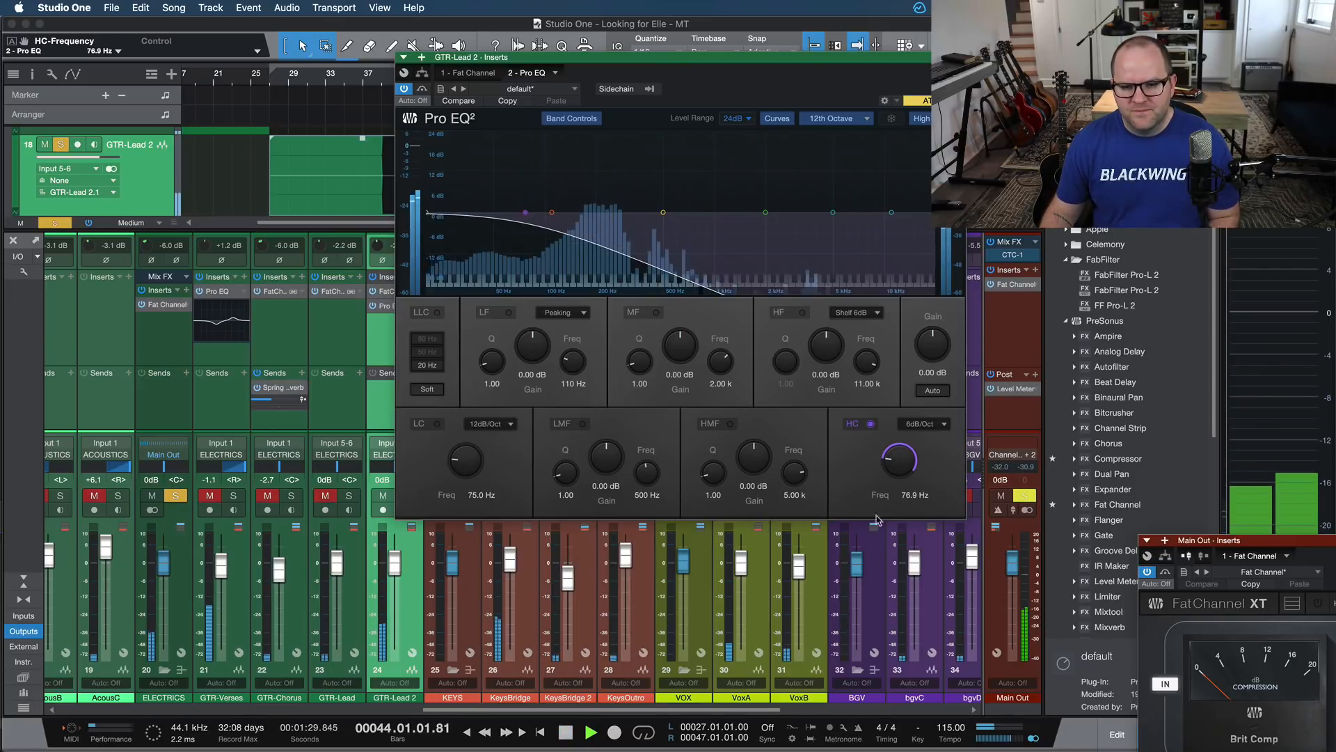
pyautogui.moveTo(544, 57); pyautogui.dragTo(407, 309)
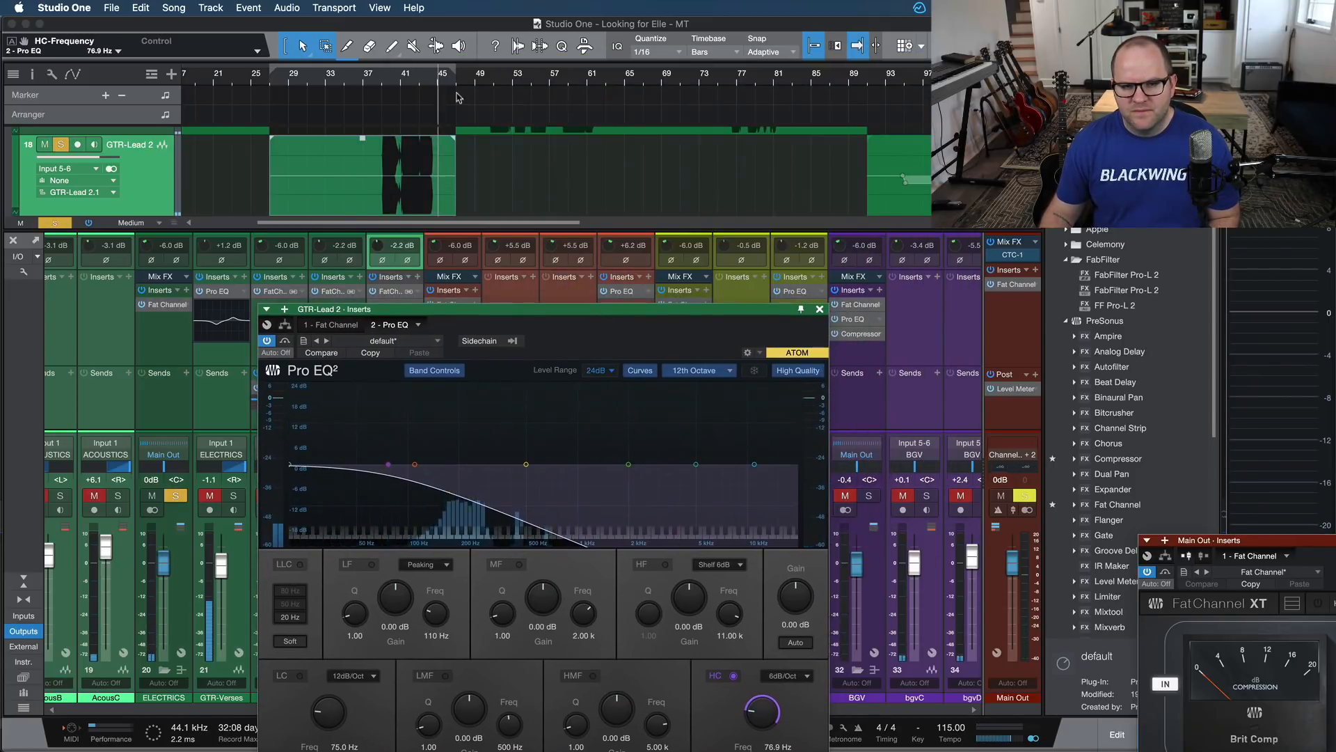
pyautogui.click(407, 76)
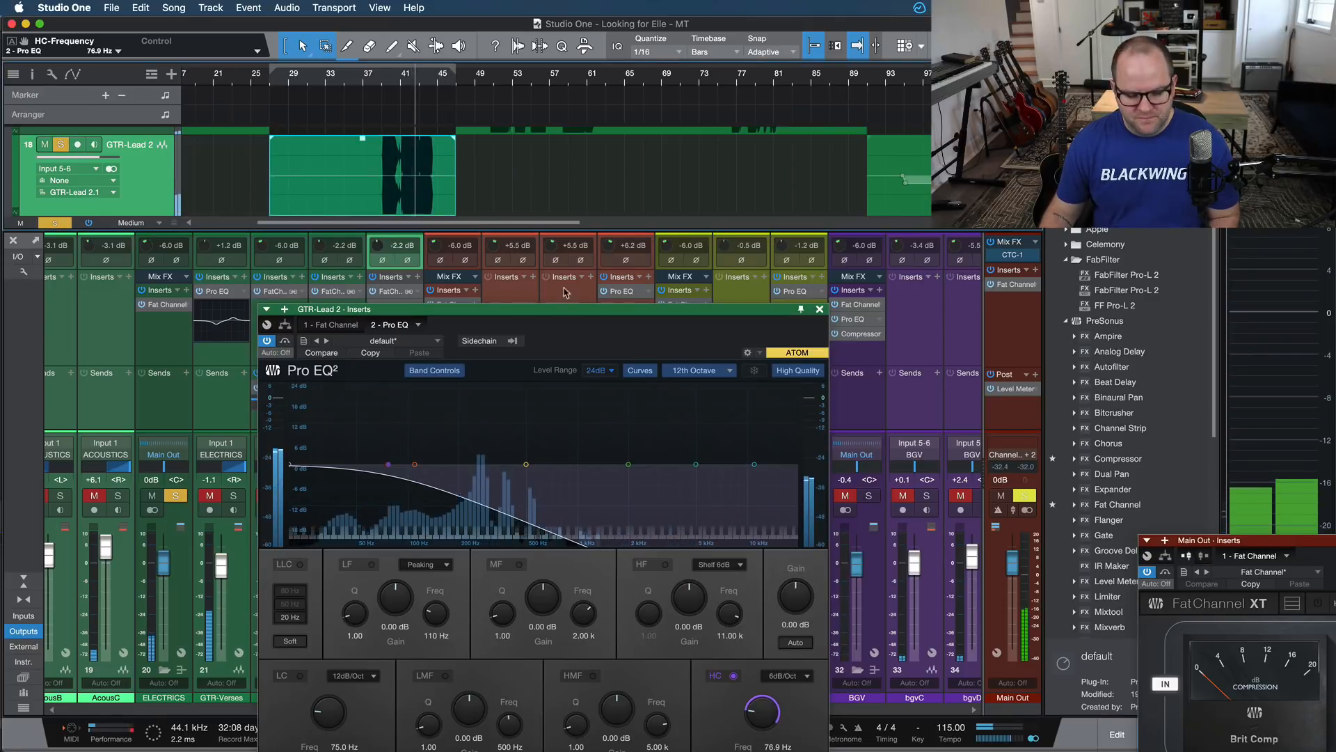
pyautogui.moveTo(578, 320); pyautogui.dragTo(566, 203)
pyautogui.press('space')
# Raise the high-cut frequency to 2.52 kHz while listening to the soloed GTR-Lead 2 part.
pyautogui.moveTo(750, 593); pyautogui.dragTo(758, 539)
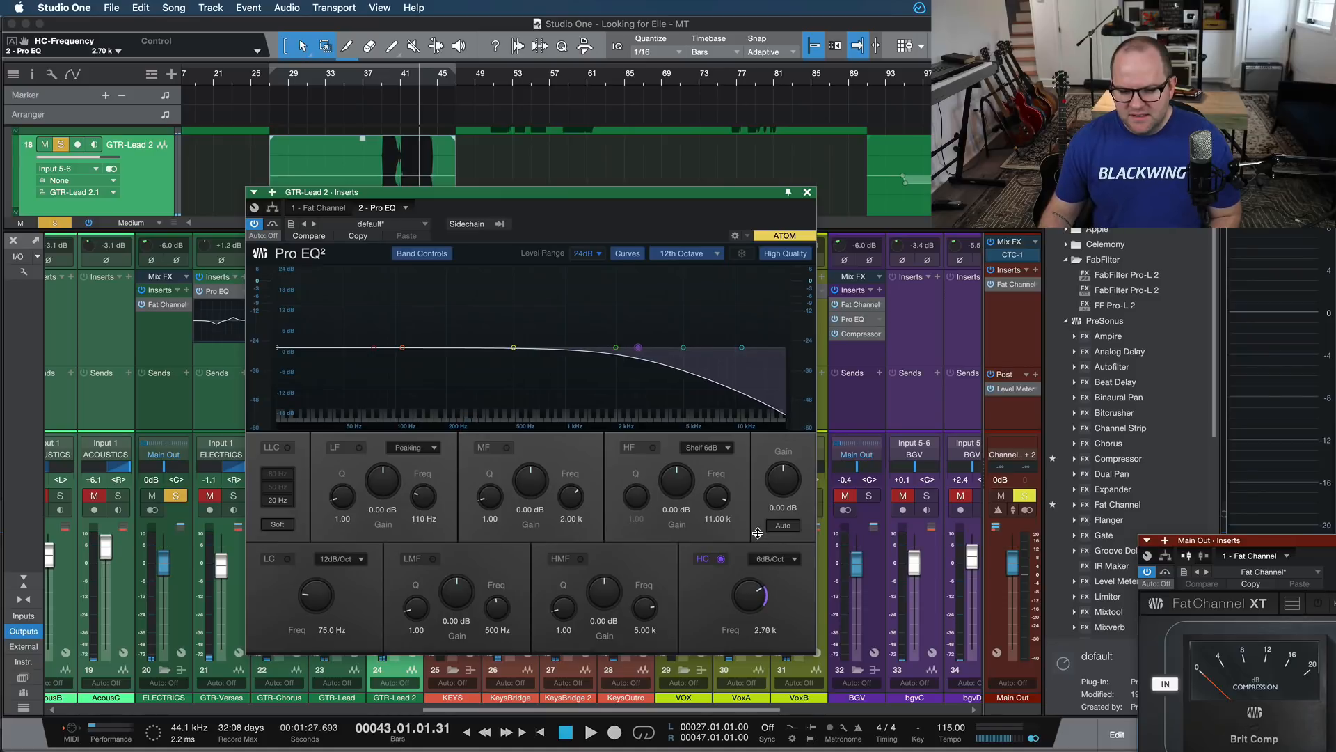
pyautogui.press('space')
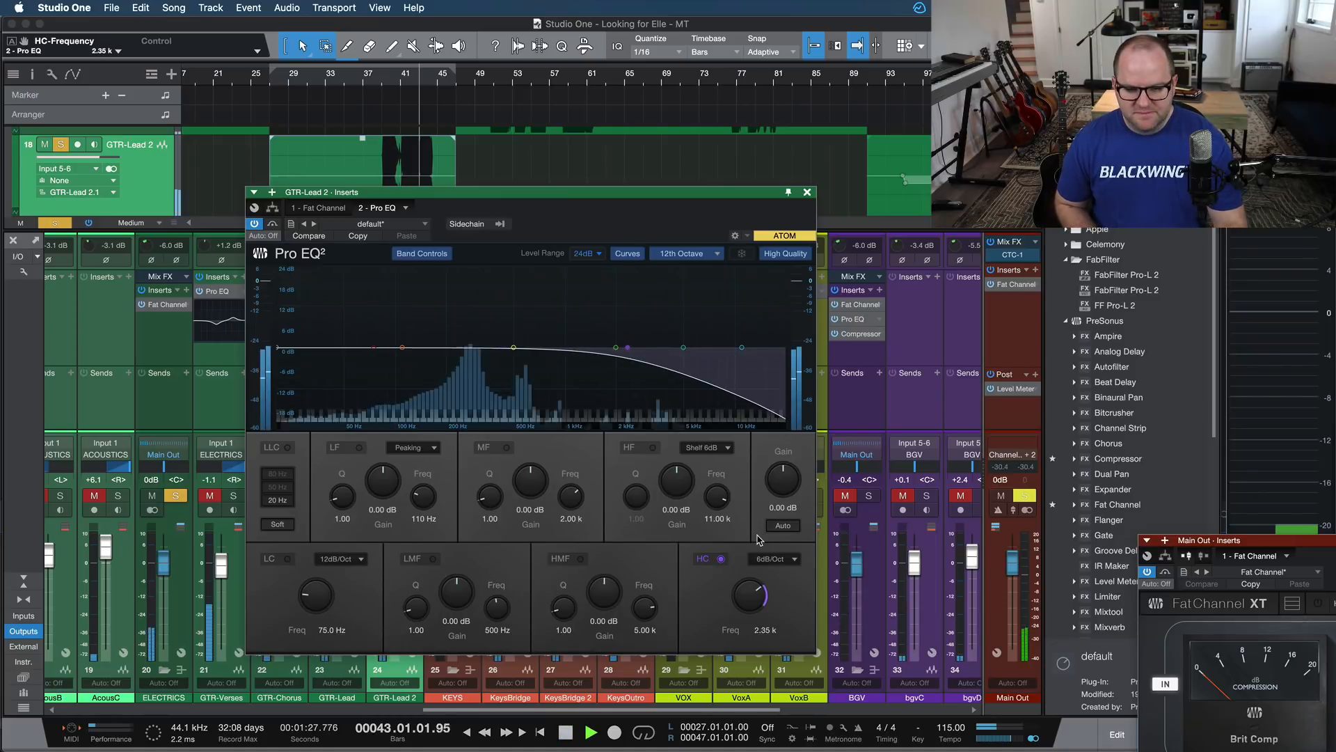
pyautogui.moveTo(753, 590)
pyautogui.mouseDown()
pyautogui.moveTo(752, 575)
pyautogui.moveTo(747, 585)
pyautogui.mouseUp()
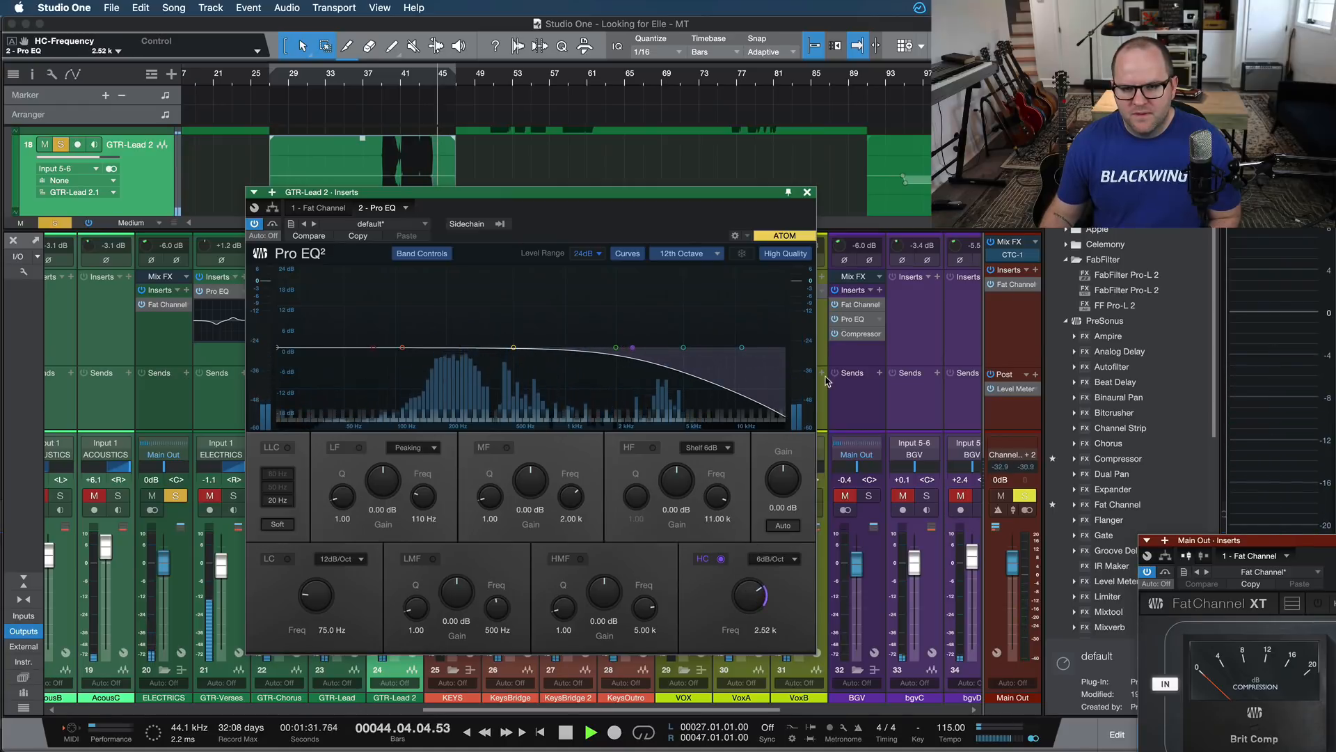
# Audition the outro solo from about bar 100, comparing the high-cut filter off and on, and stop playback with it enabled.
pyautogui.press('space')
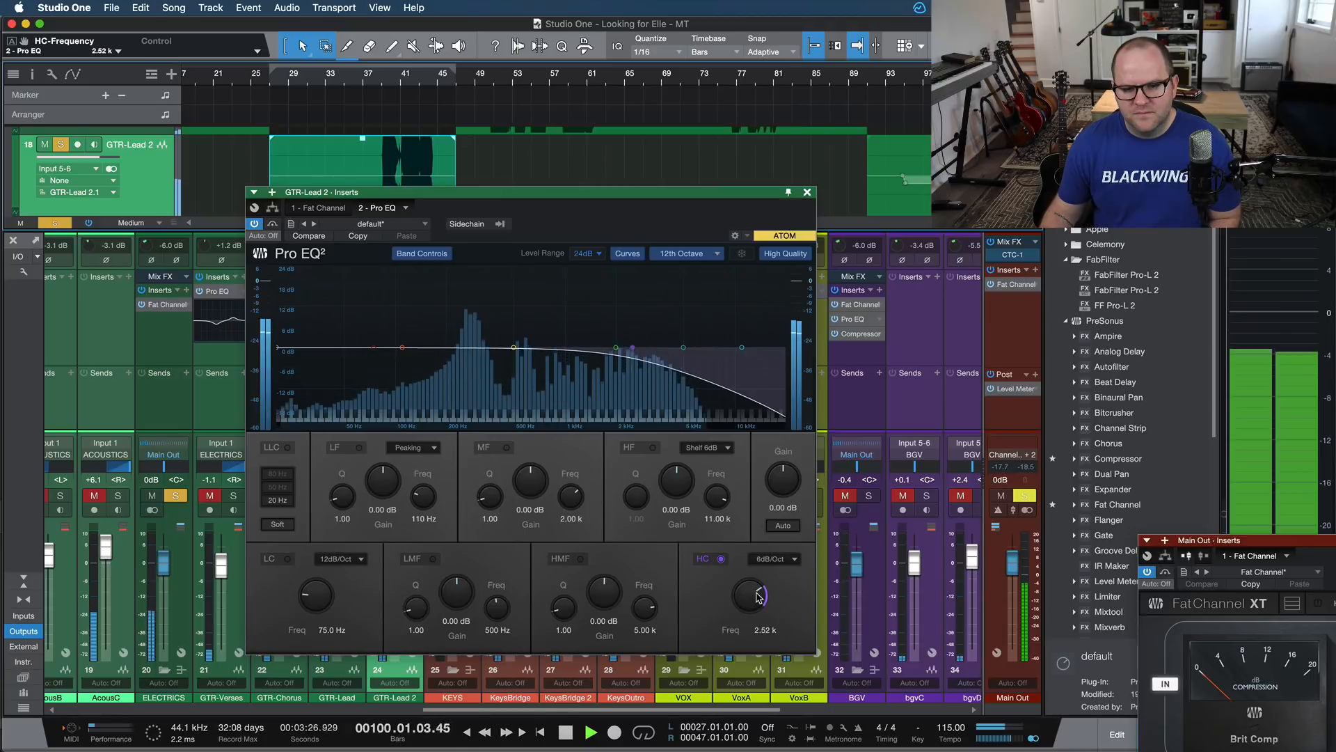
pyautogui.moveTo(758, 597)
pyautogui.mouseDown()
pyautogui.moveTo(764, 516)
pyautogui.moveTo(754, 590)
pyautogui.mouseUp()
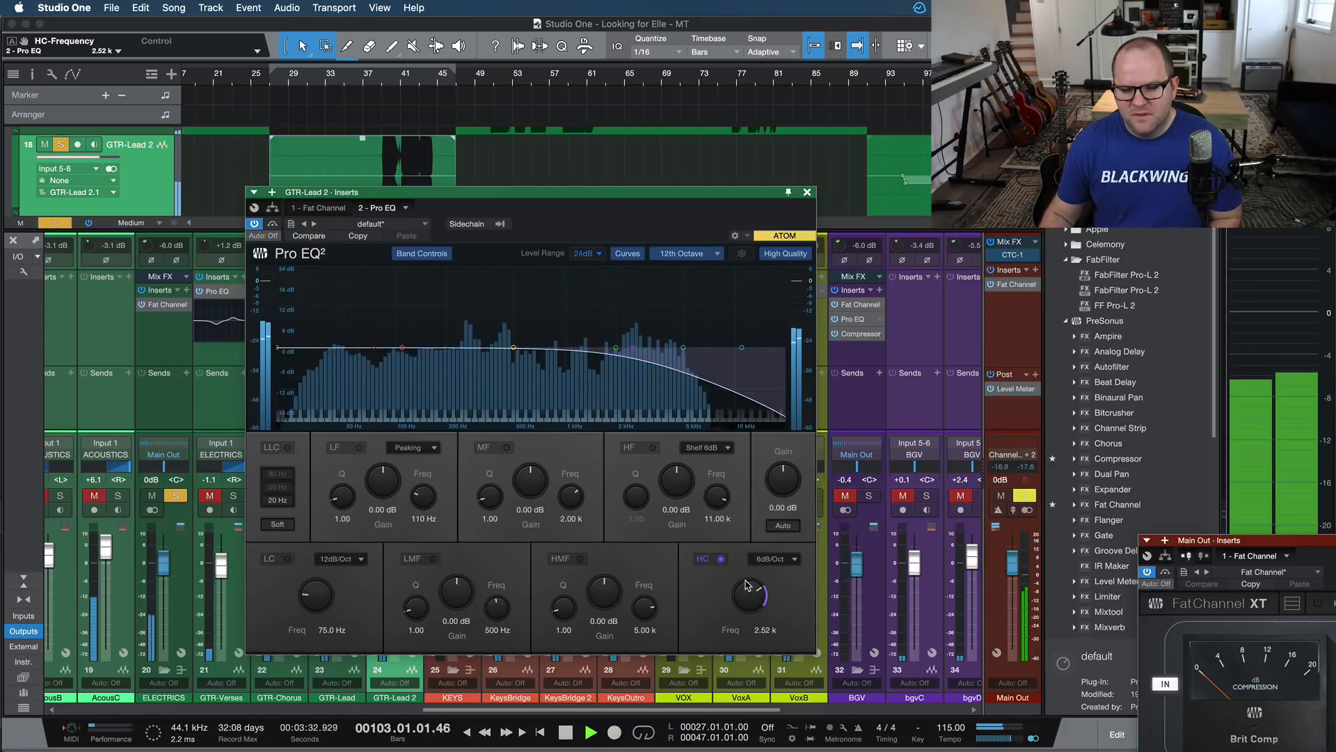
pyautogui.click(722, 560)
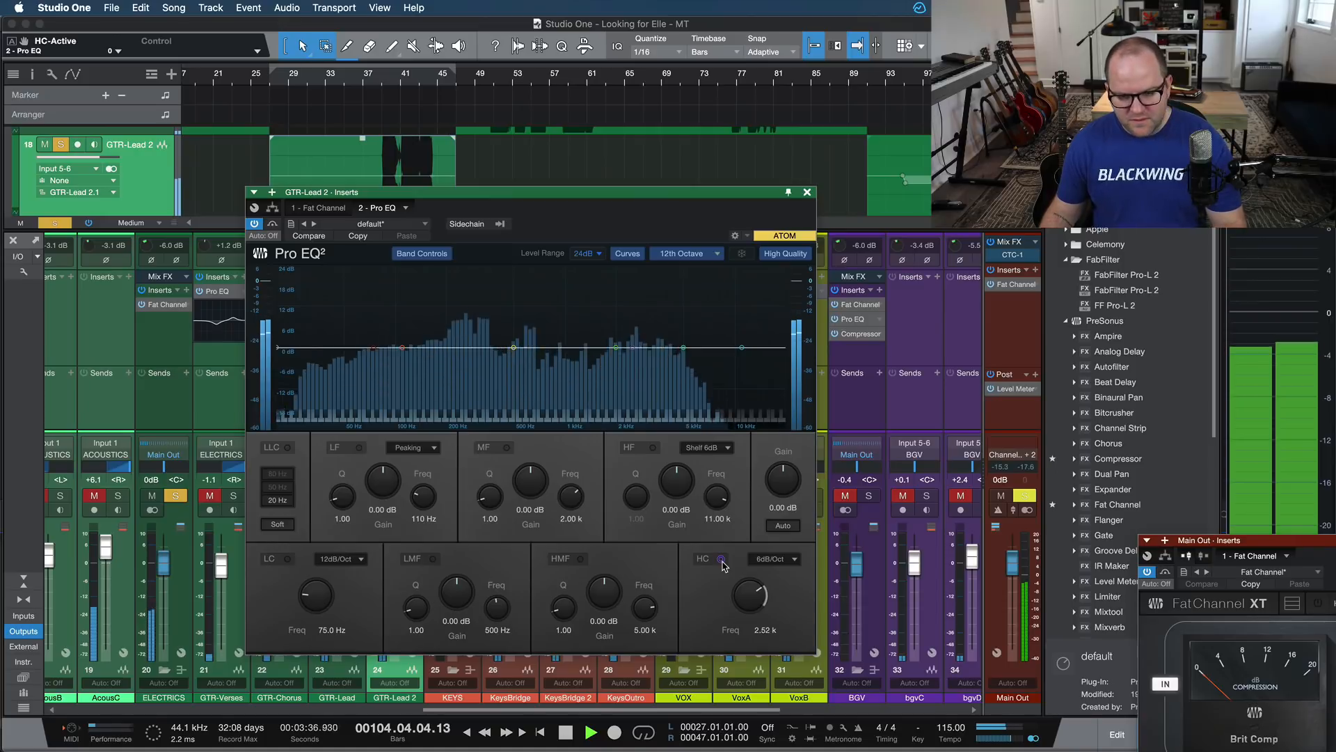
pyautogui.click(721, 561)
pyautogui.press('space')
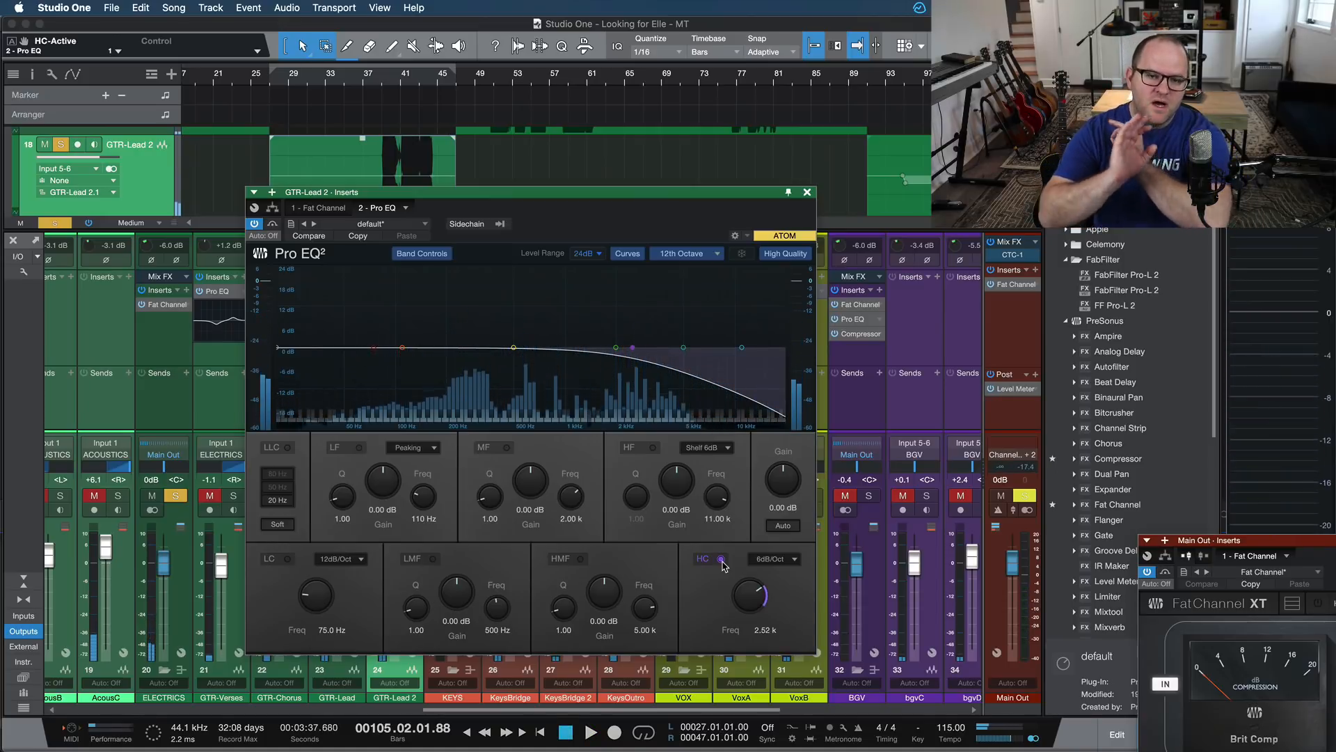
# Close the EQ window, unsolo GTR-Lead 2, and play the outro solo in the full mix from about bar 97.
pyautogui.click(809, 193)
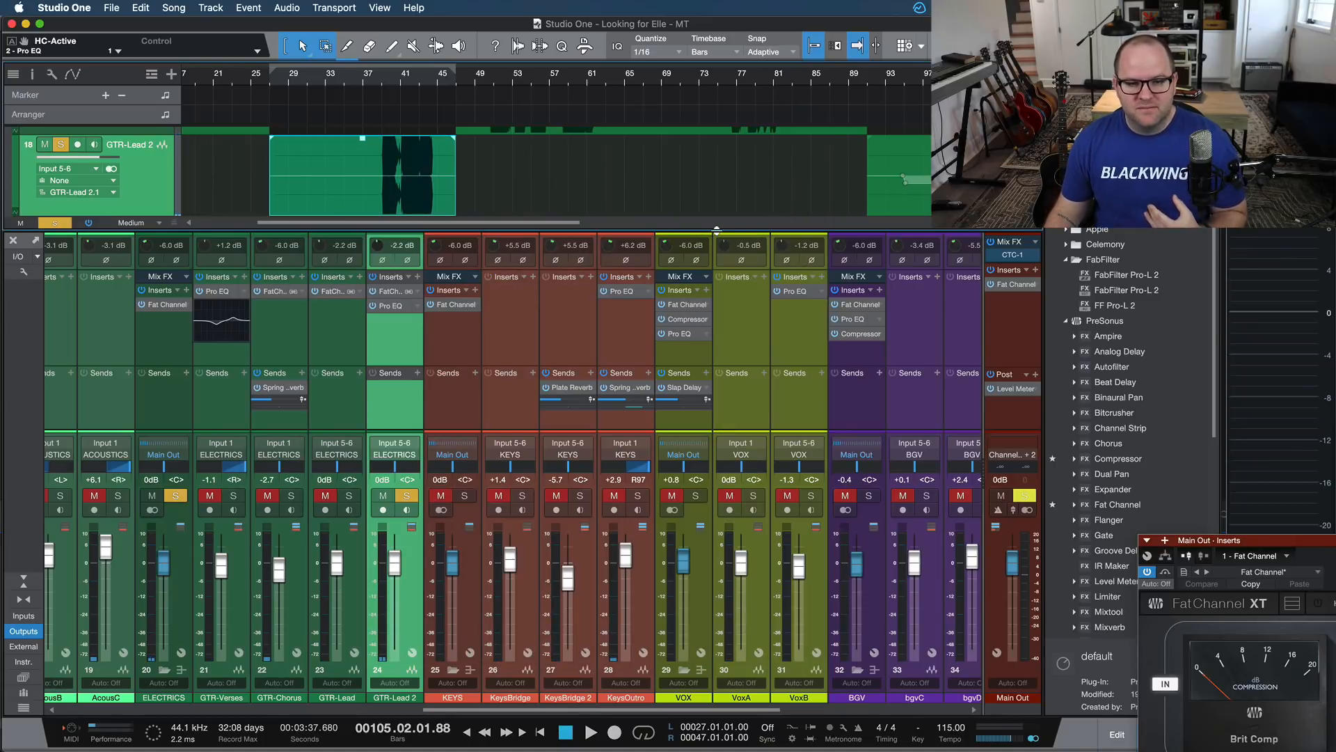
pyautogui.press('w')
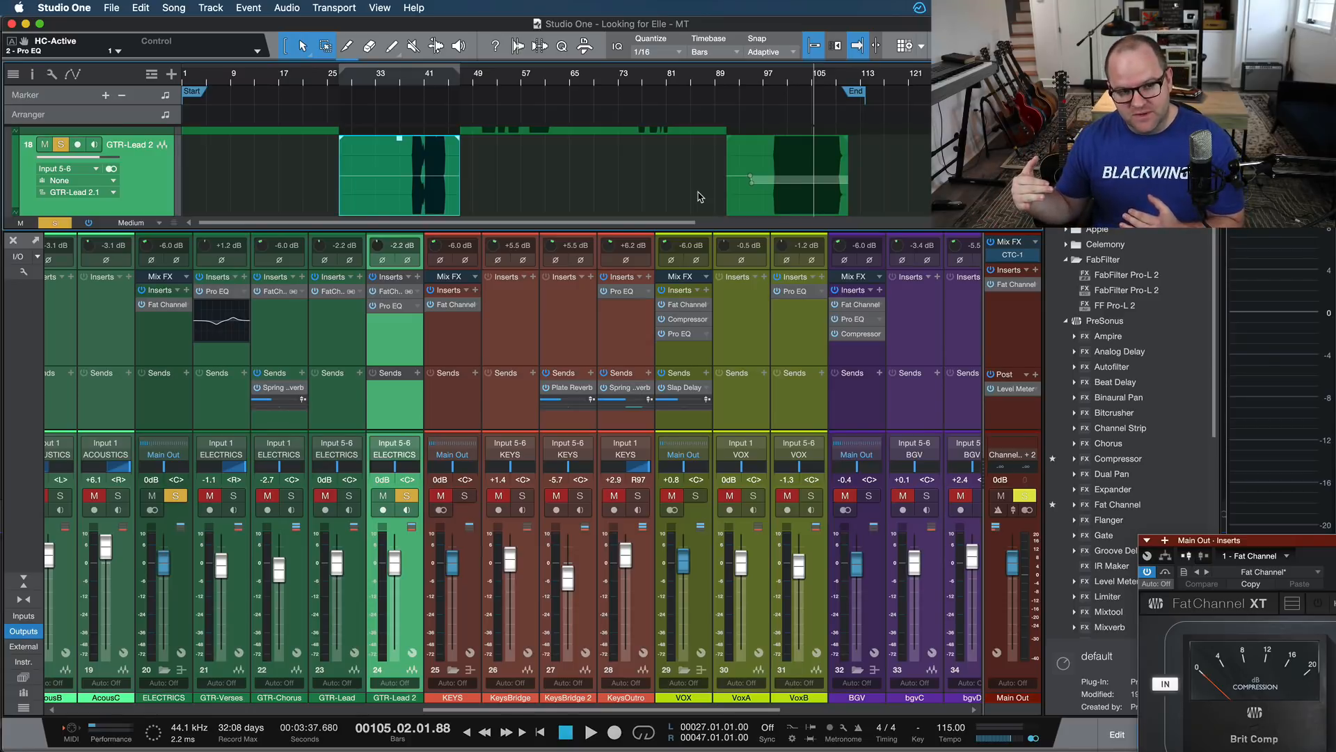
pyautogui.press('s')
pyautogui.click(769, 83)
pyautogui.press('space')
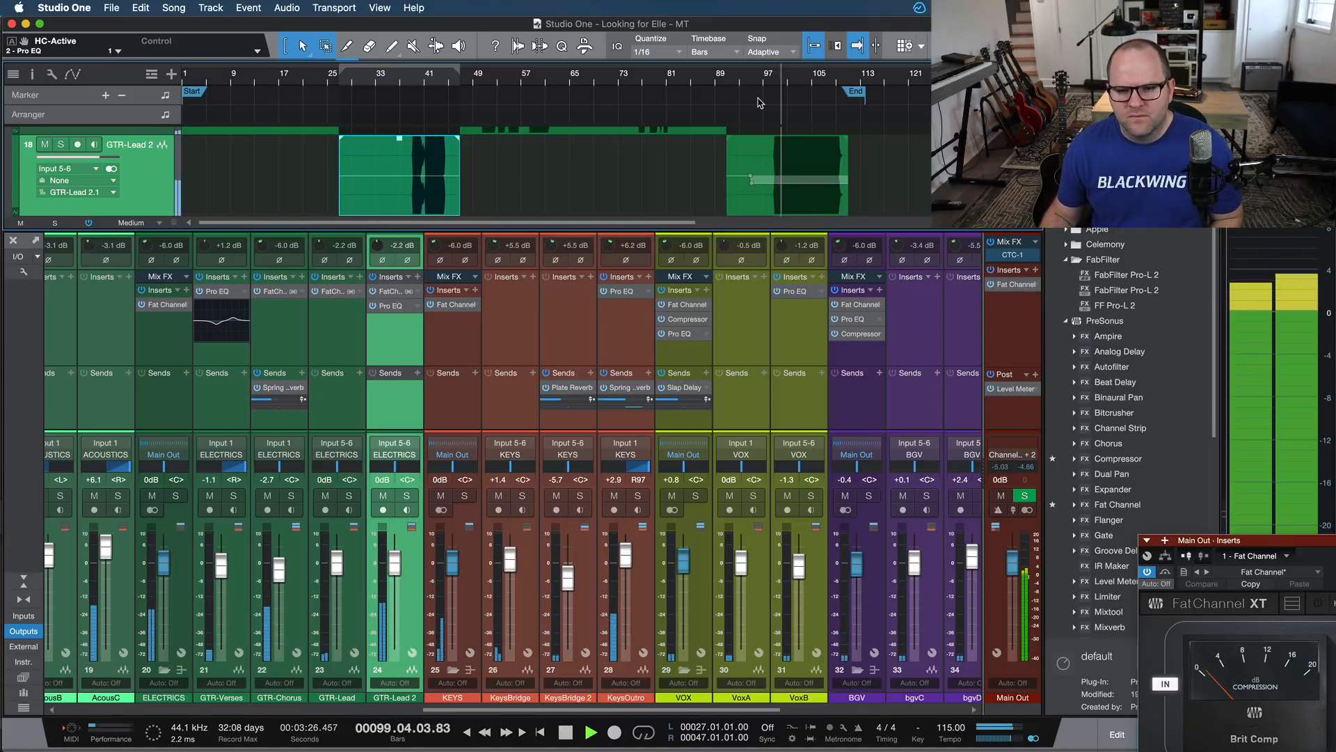
# Raise the GTR-Lead 2 Pro EQ high-cut to 3.56 kHz and its output gain to 1.98 dB, then stop playback and close the EQ window.
pyautogui.click(394, 308)
pyautogui.moveTo(745, 603); pyautogui.dragTo(745, 589)
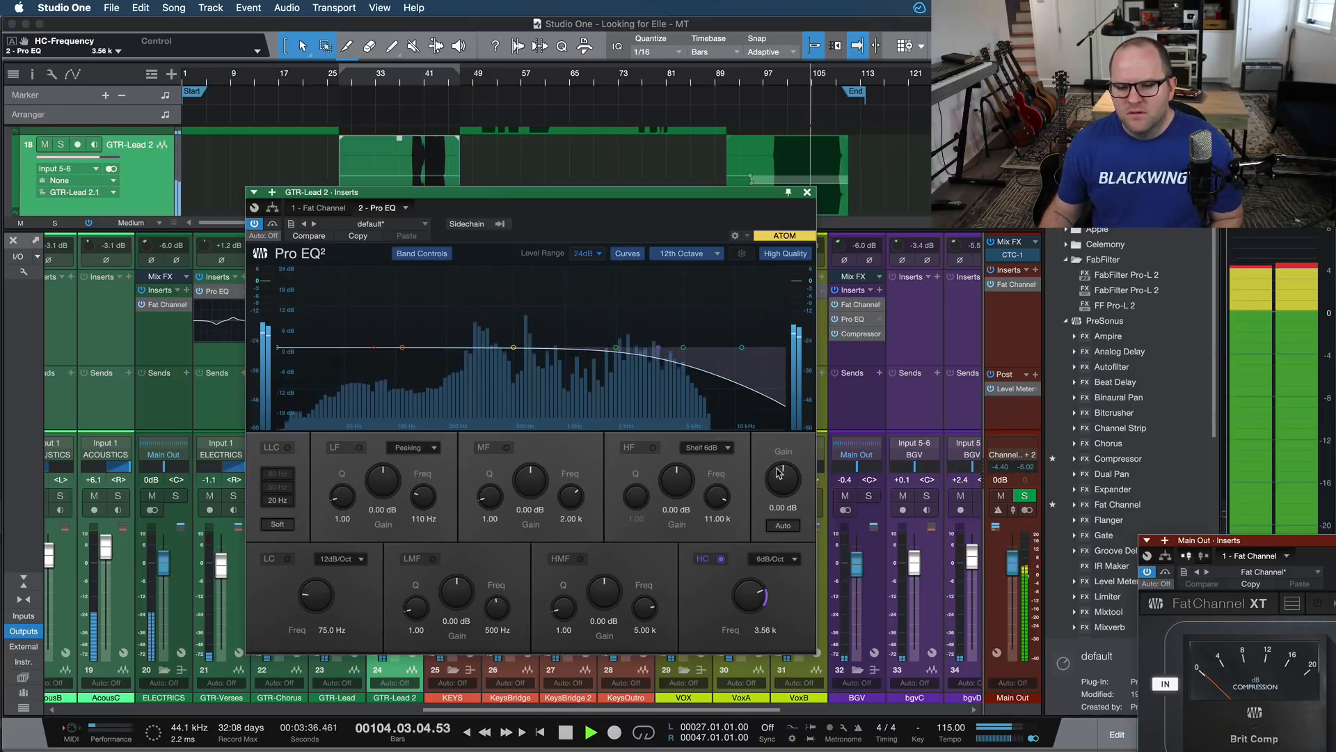
pyautogui.moveTo(780, 480); pyautogui.dragTo(777, 462)
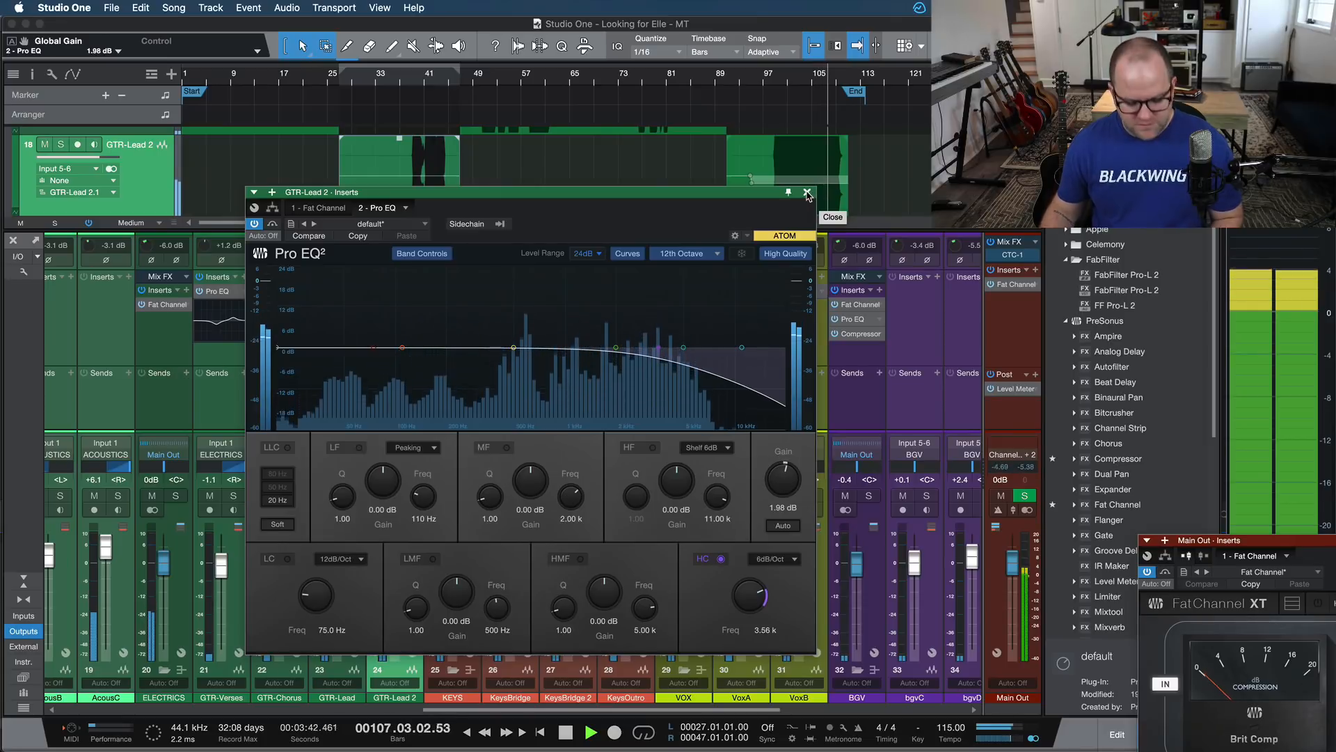
pyautogui.press('space')
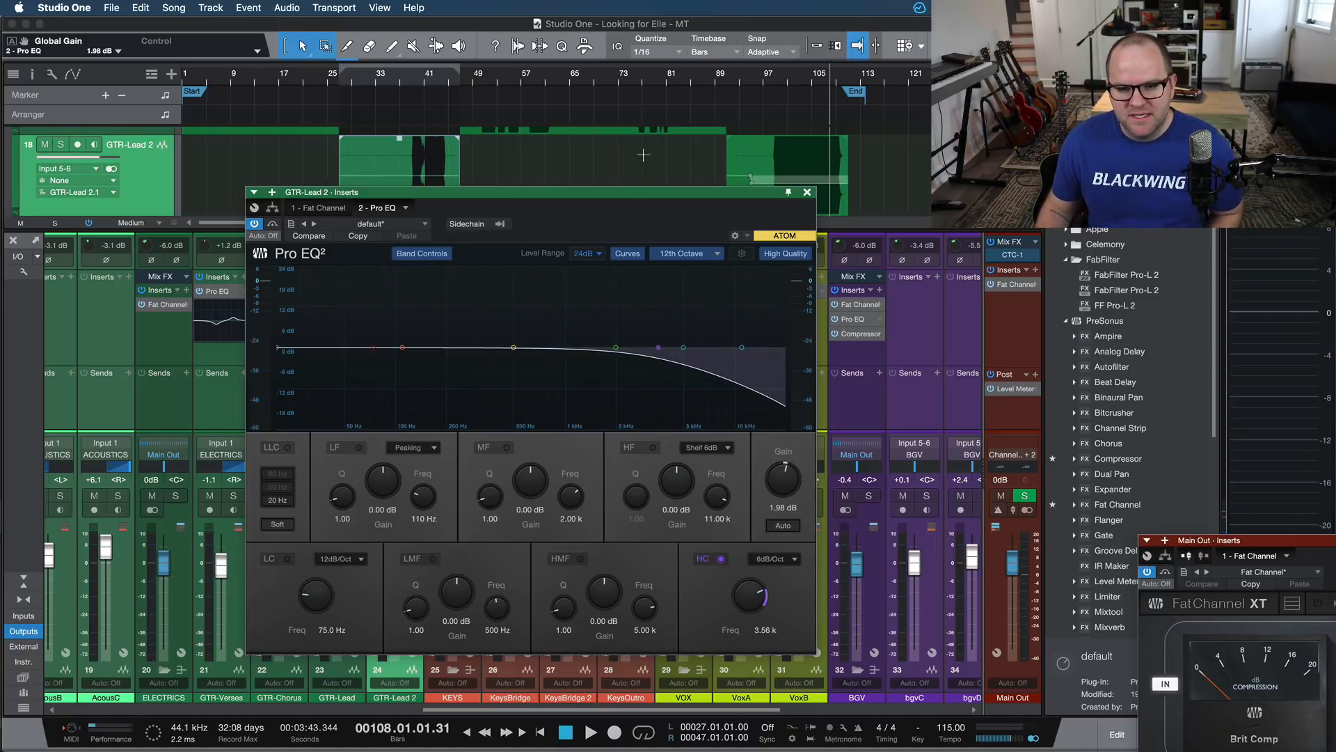
pyautogui.click(808, 193)
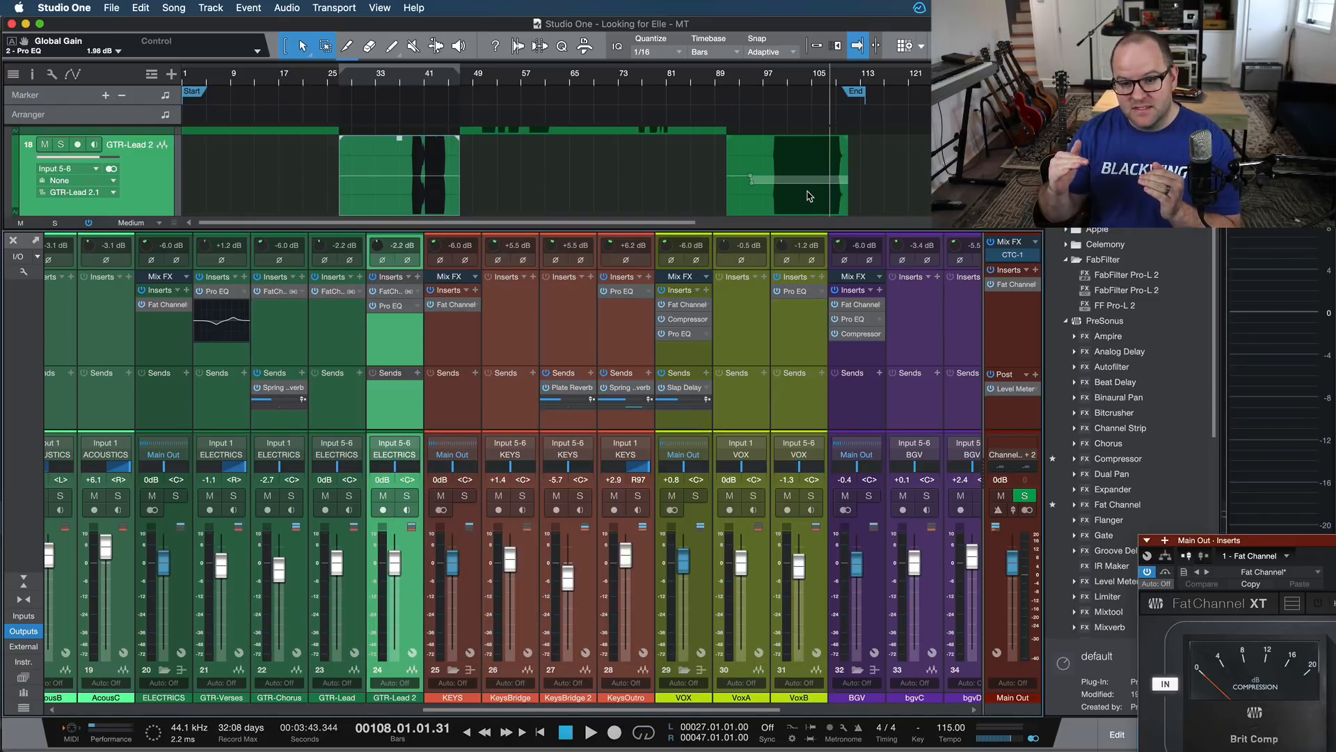
# Audition GTR-Lead 2 in the full mix, playing the outro from about bar 98 and the earlier part from about bar 39.
pyautogui.click(770, 78)
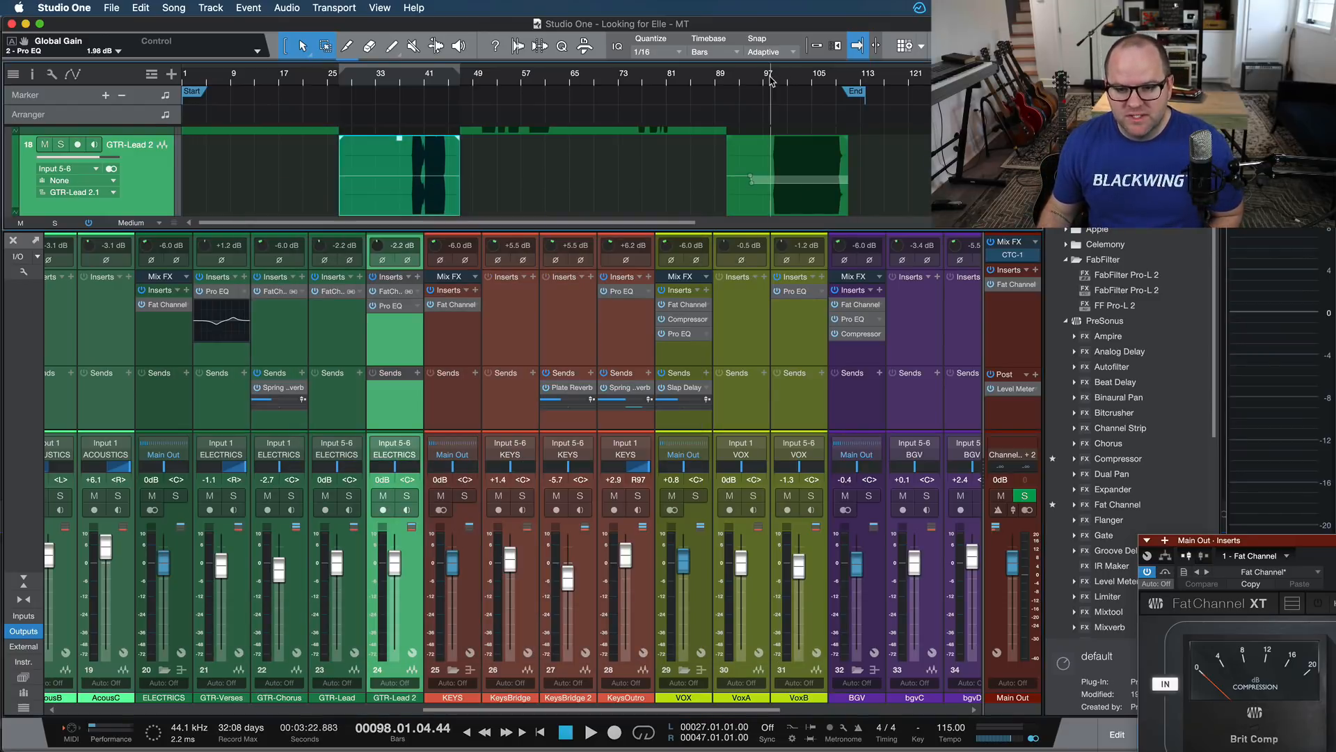
pyautogui.press('space')
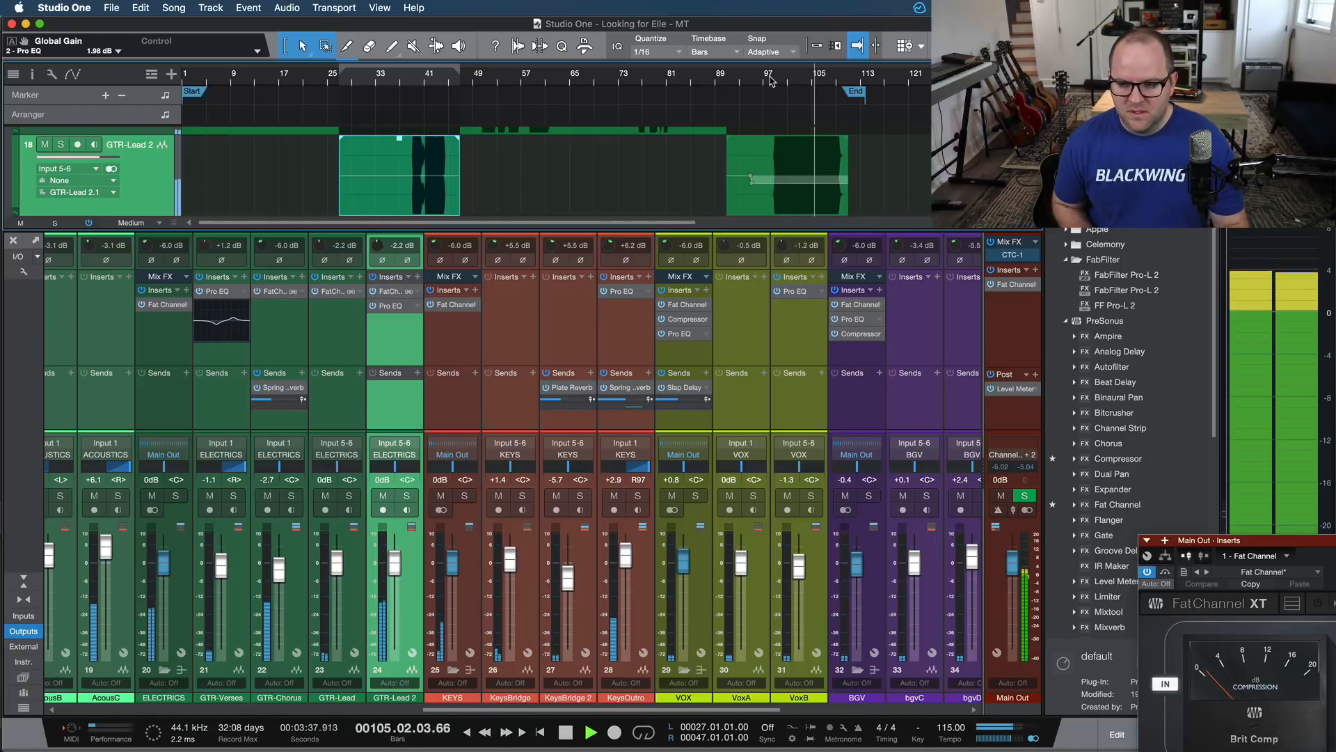
pyautogui.press('space')
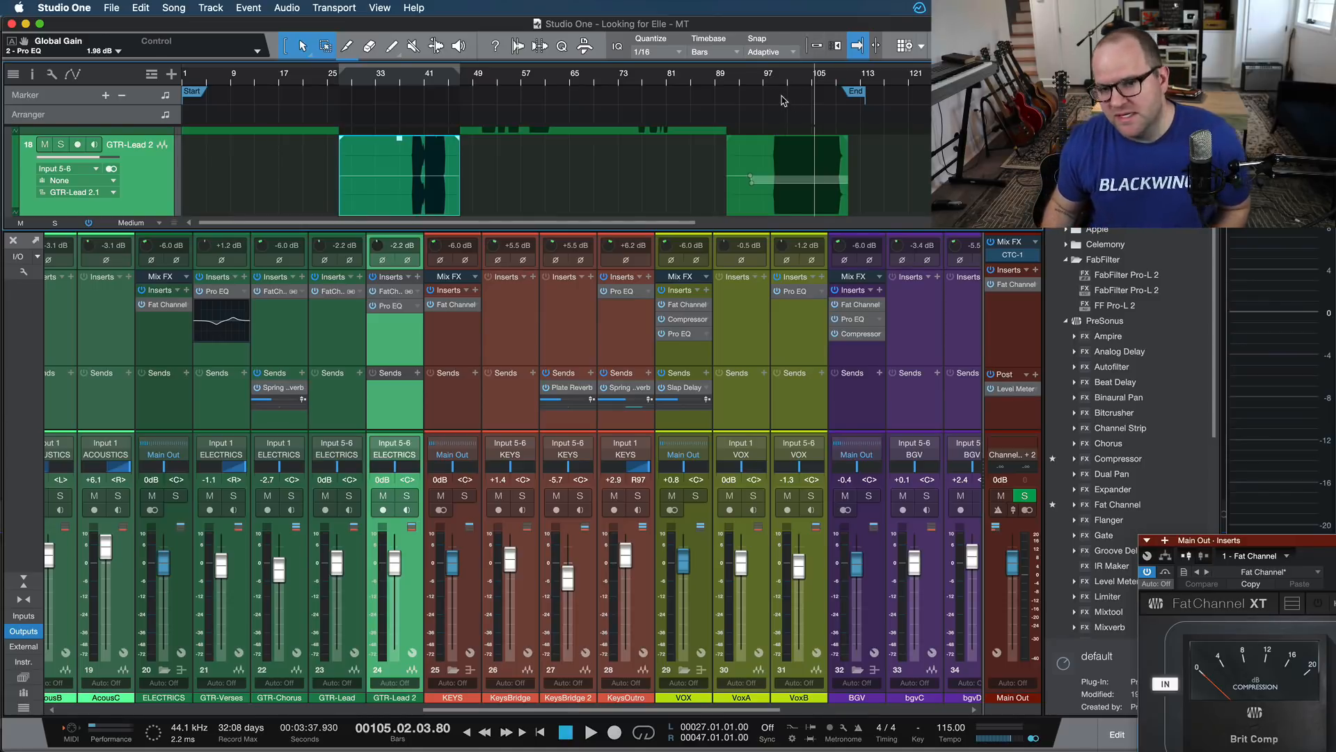
pyautogui.click(417, 84)
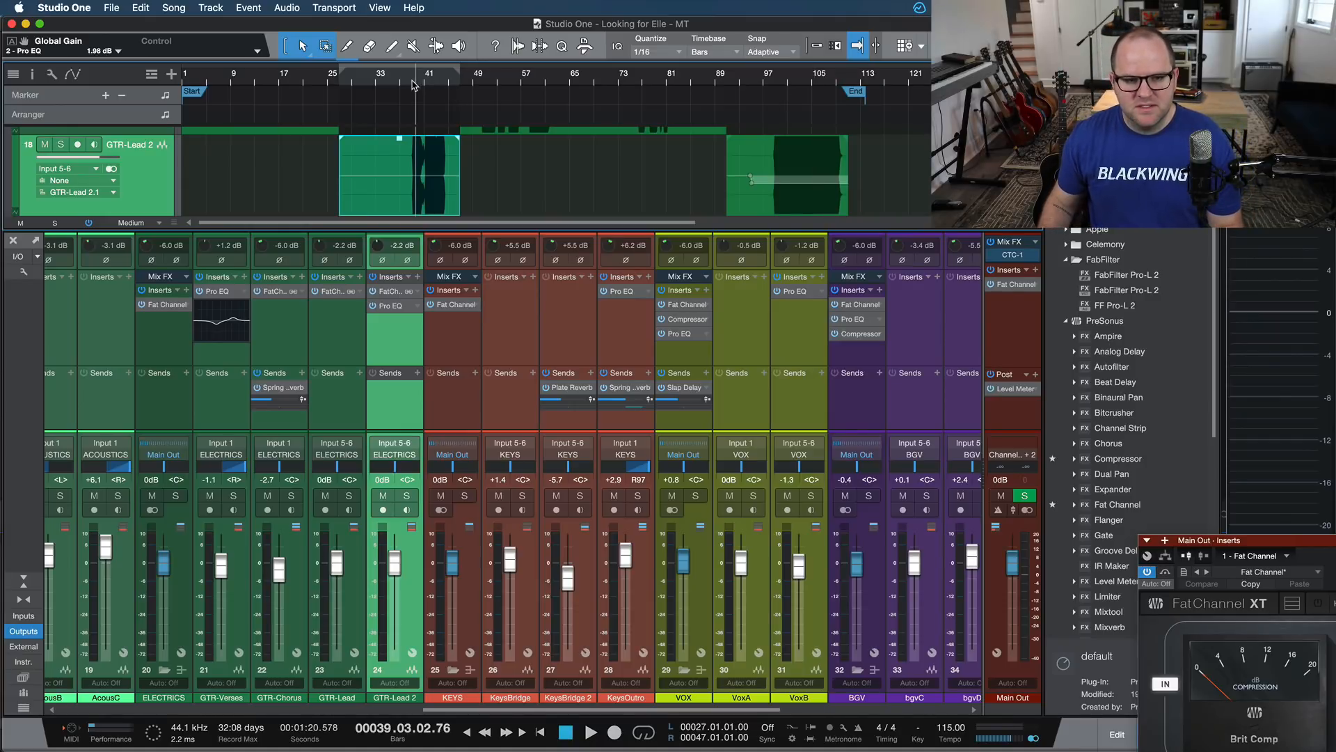
pyautogui.press('space')
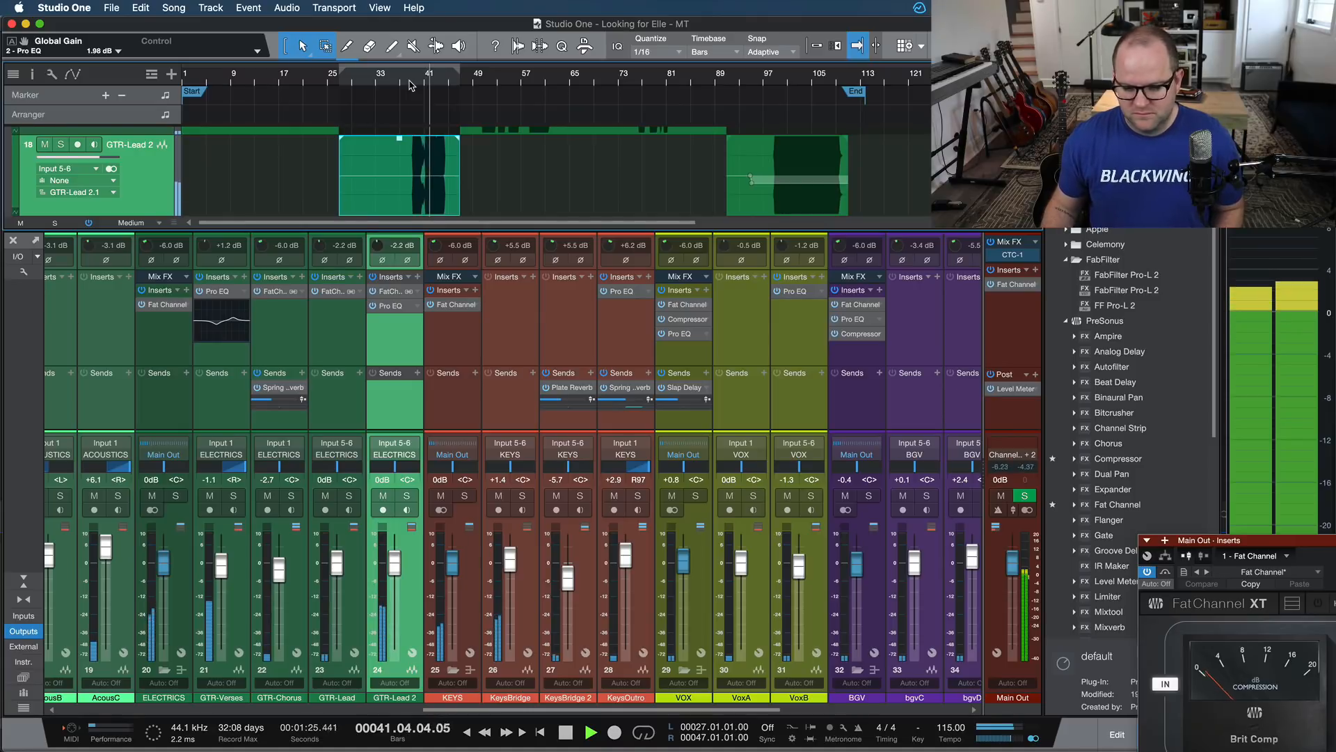
pyautogui.press('space')
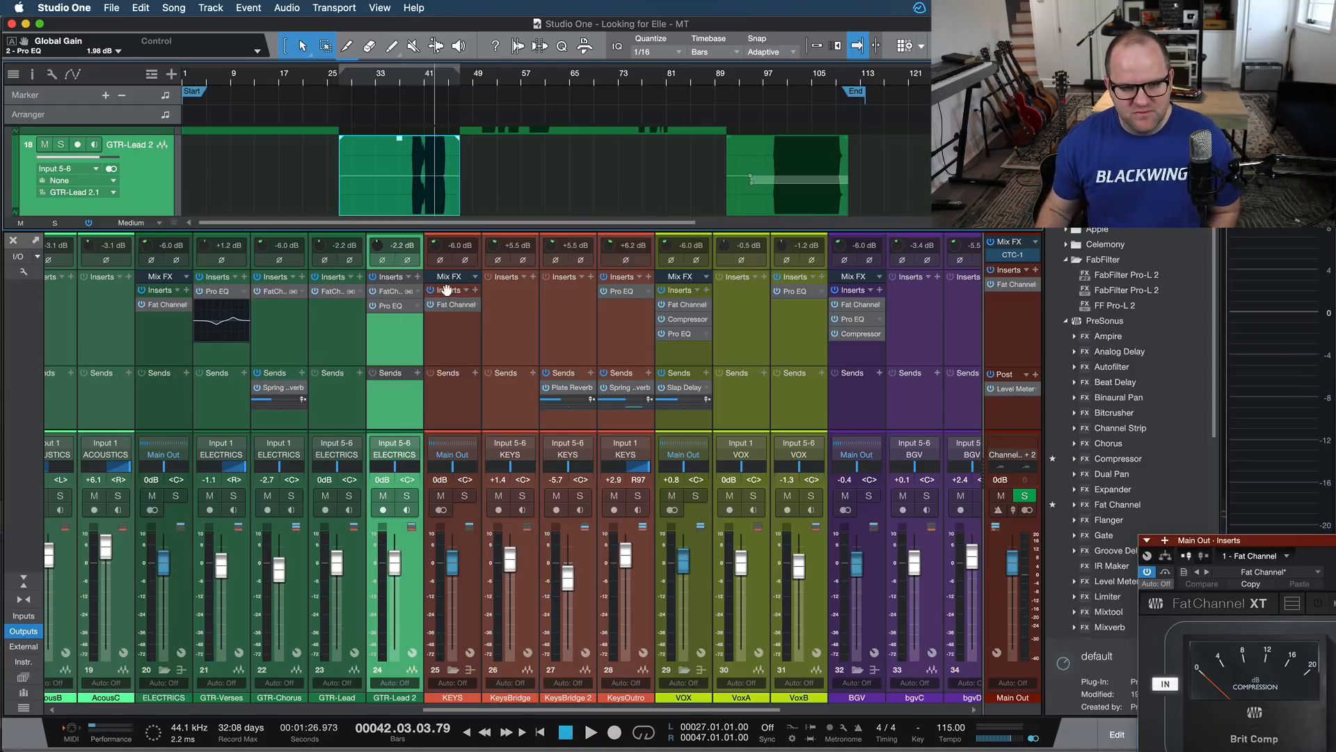
# Solo GTR-Lead 2, bypass its Pro EQ, and audition the part from about bar 39.
pyautogui.press('s')
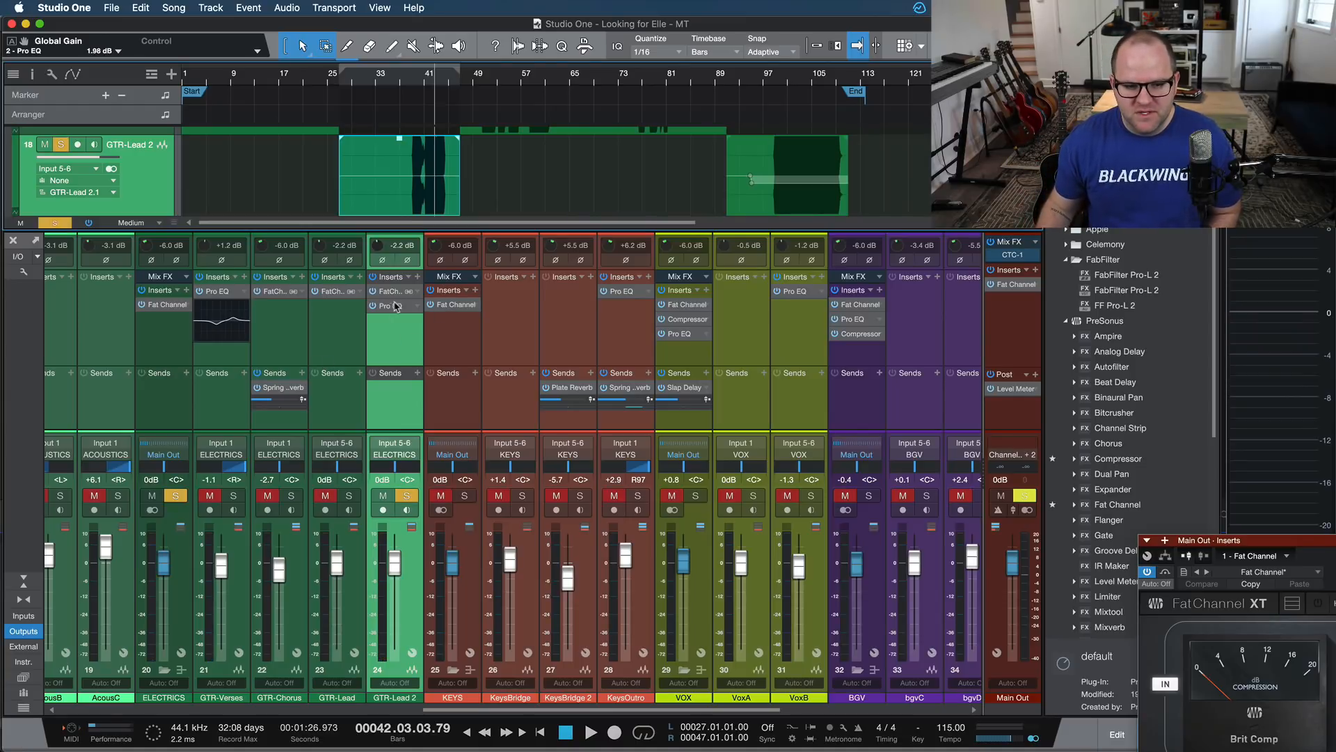
pyautogui.click(373, 306)
pyautogui.click(397, 306)
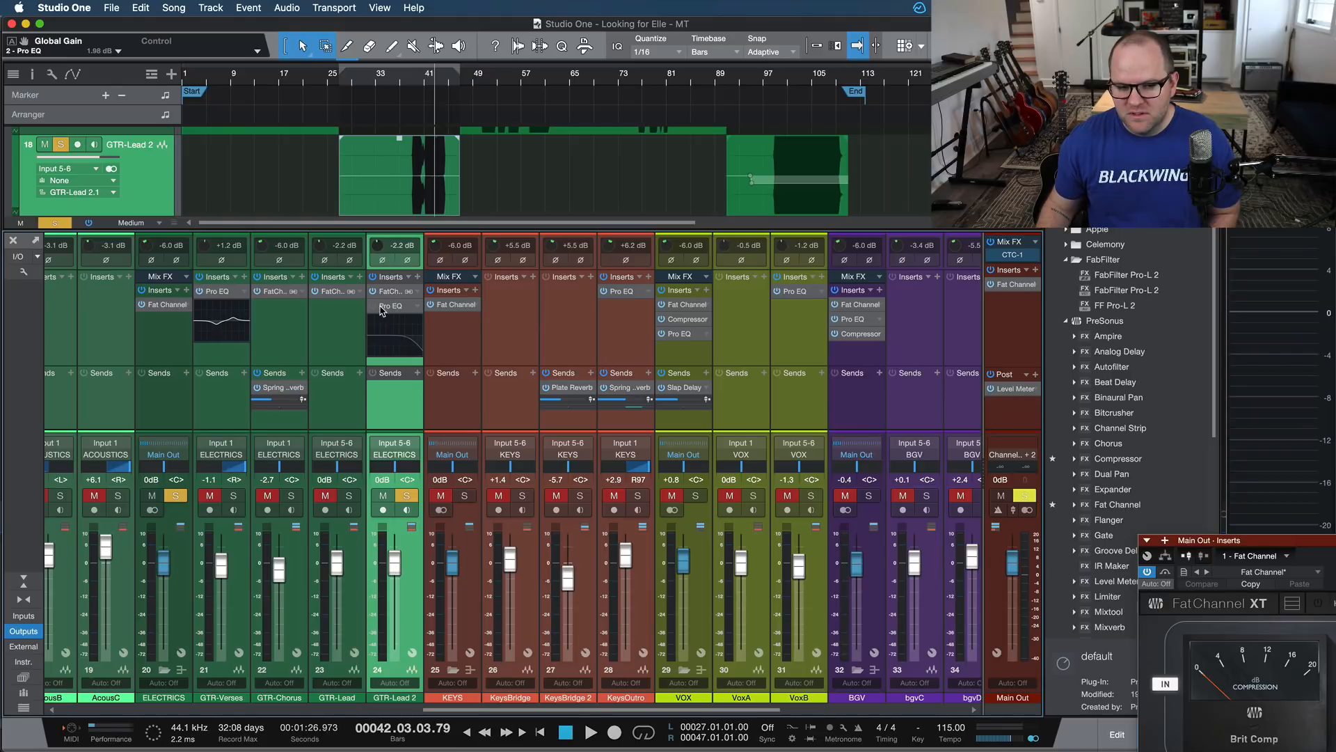
pyautogui.press('space')
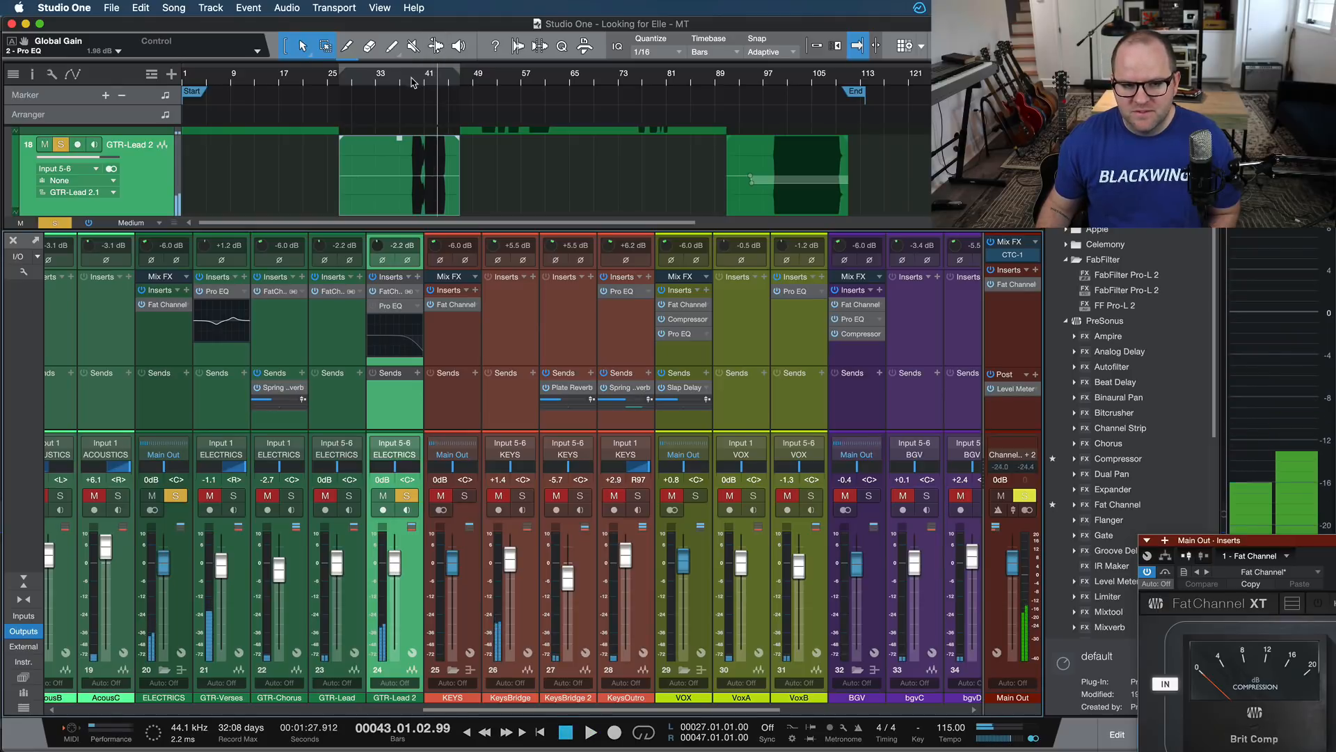
pyautogui.press('space')
pyautogui.click(411, 79)
pyautogui.press('space')
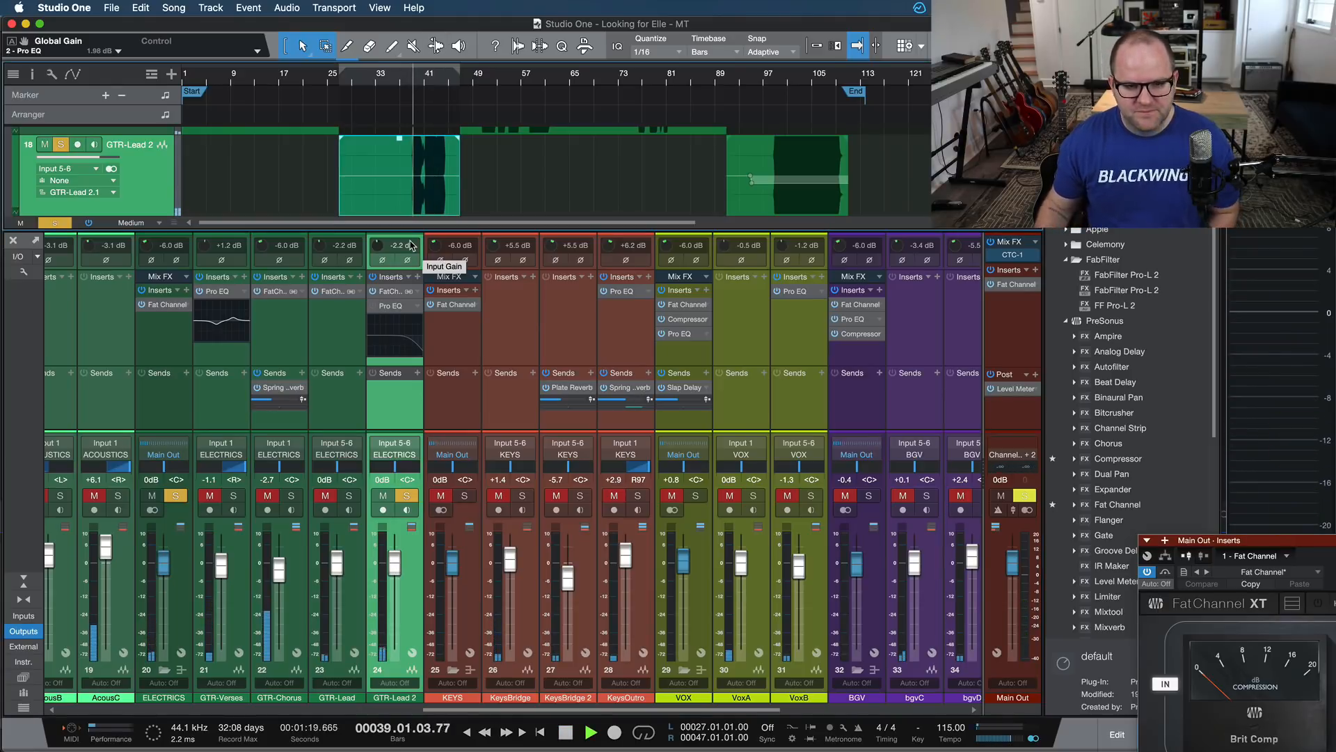
pyautogui.press('space')
# Re-enable the Pro EQ on GTR-Lead 2 and play the same passage again for comparison.
pyautogui.click(373, 307)
pyautogui.press('space')
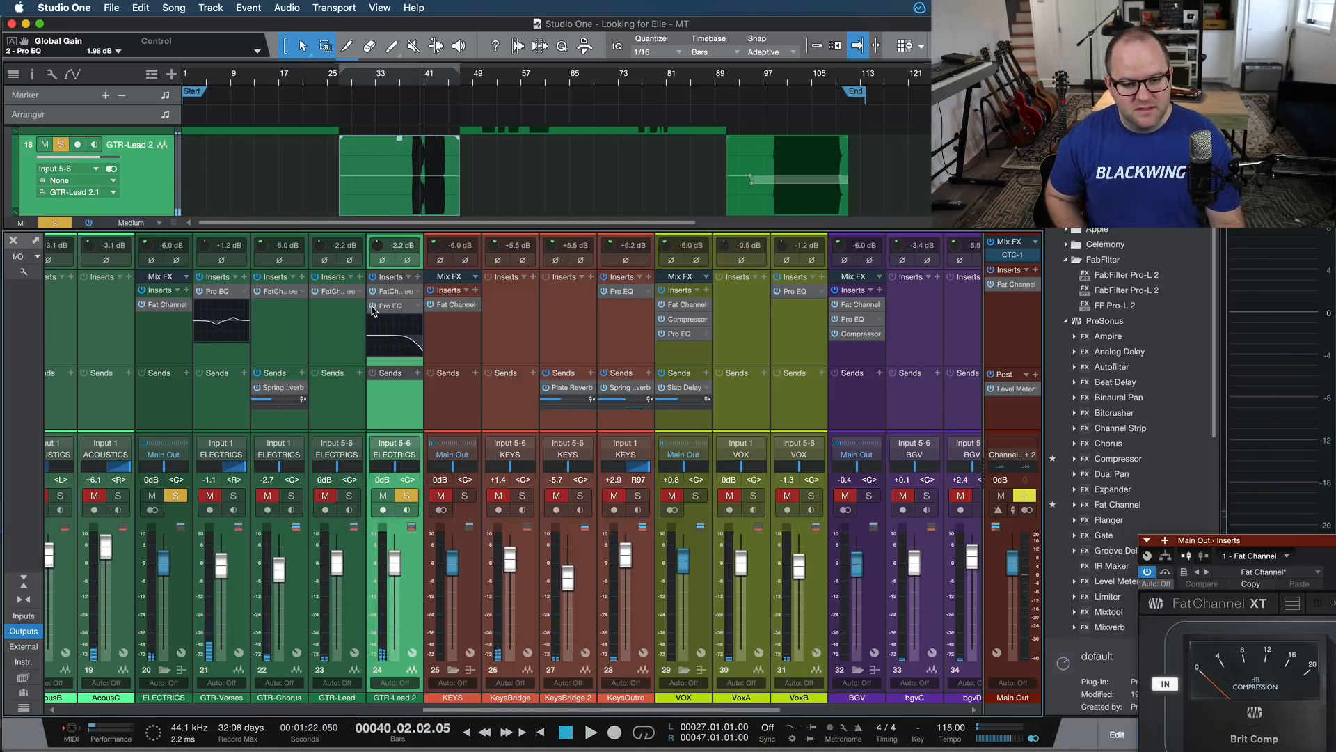
pyautogui.click(410, 82)
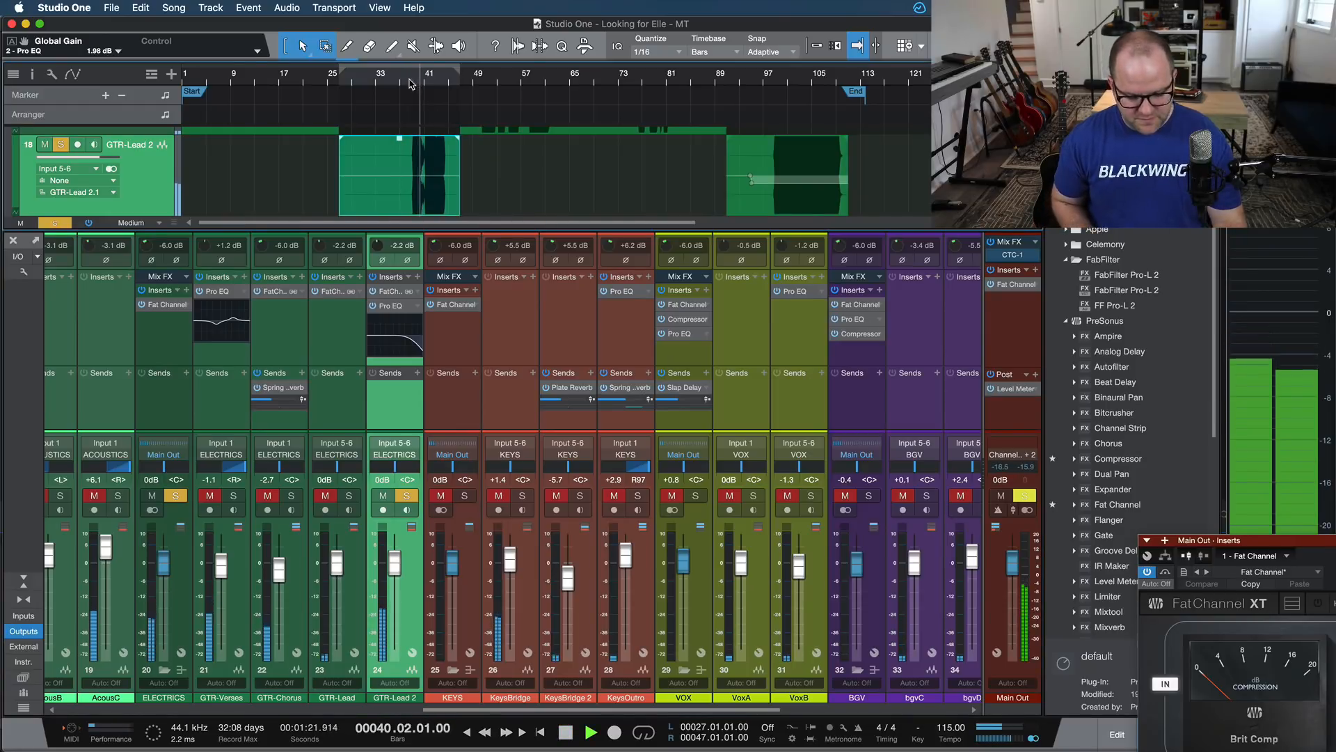
pyautogui.press('space')
# Turn off the Loop Follows Selection transport option.
pyautogui.click(210, 8)
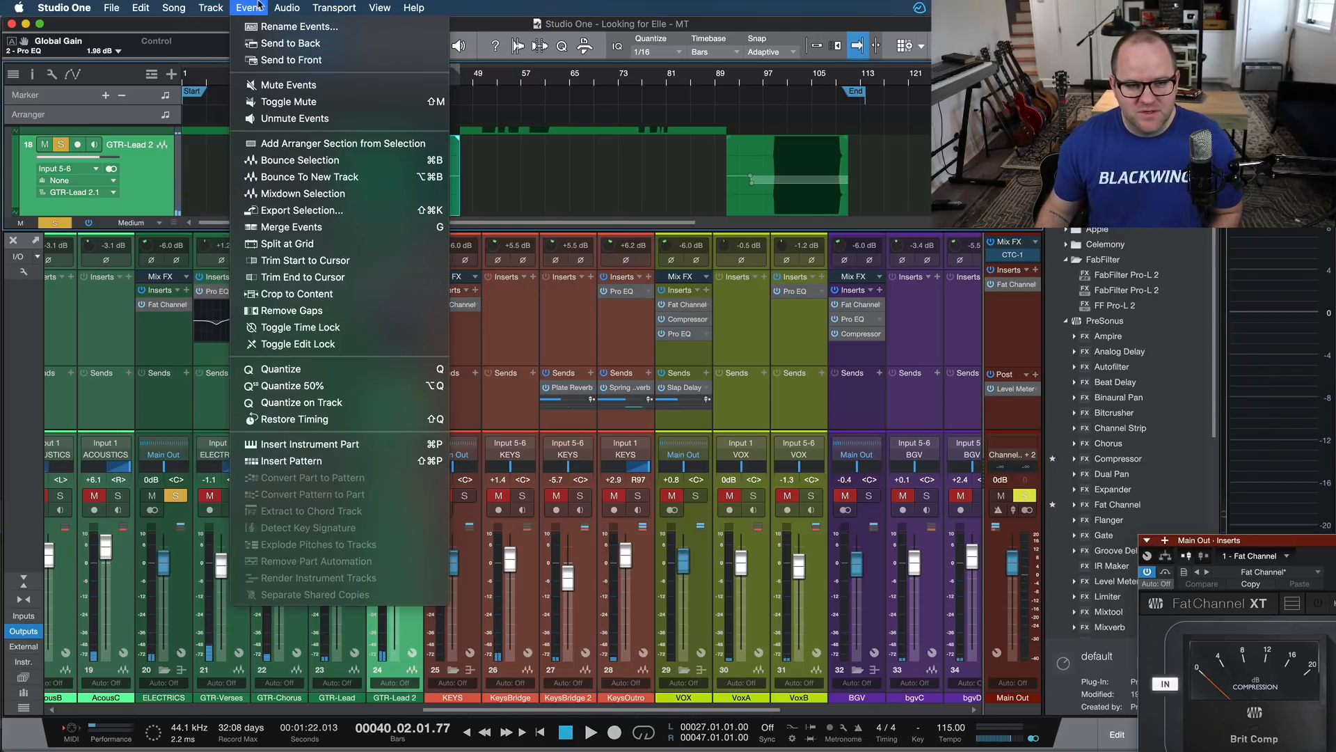
pyautogui.moveTo(274, 6)
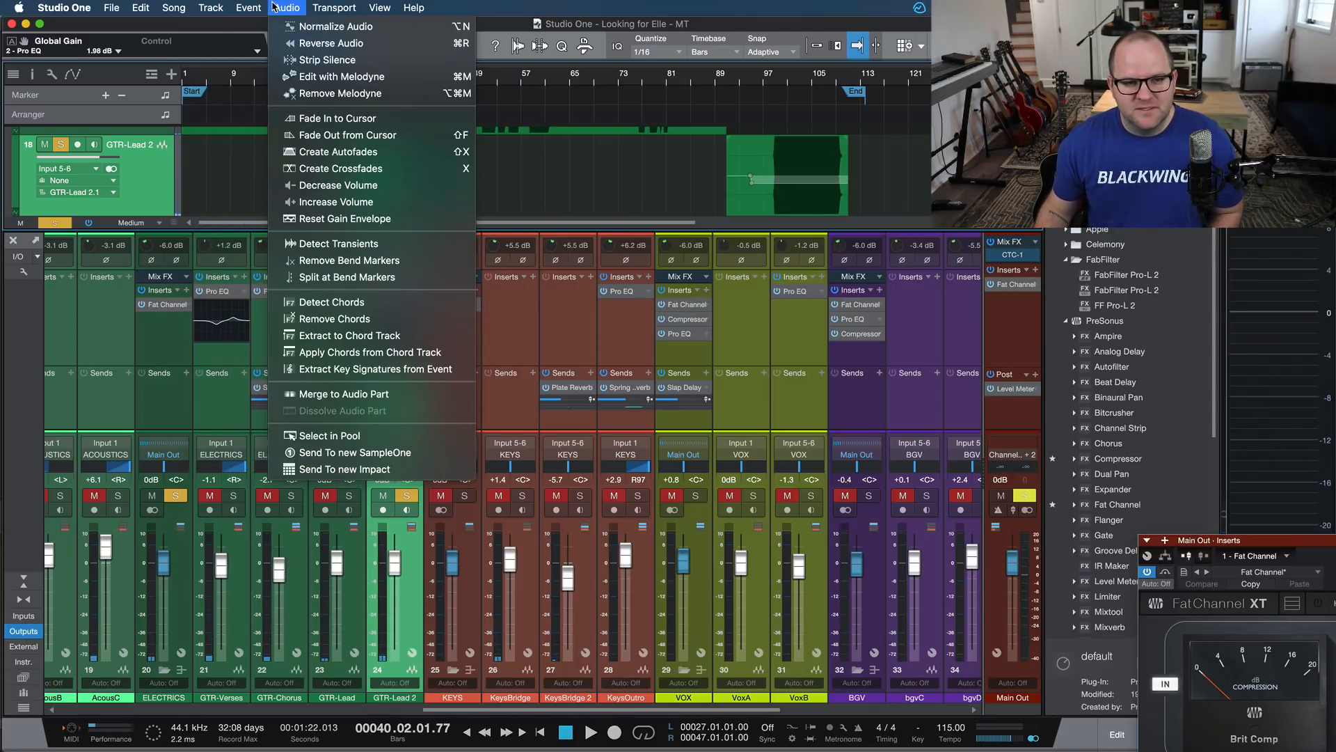
pyautogui.moveTo(334, 8)
pyautogui.moveTo(376, 88)
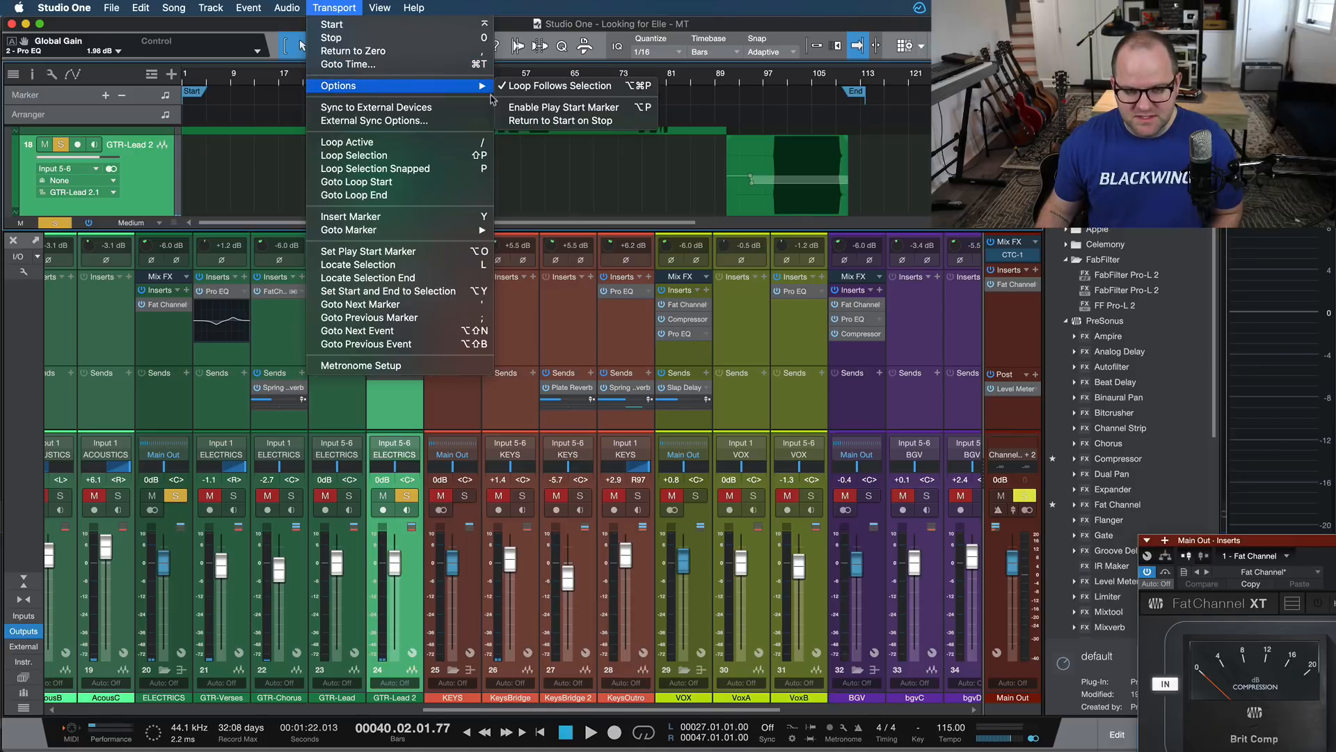
pyautogui.click(541, 88)
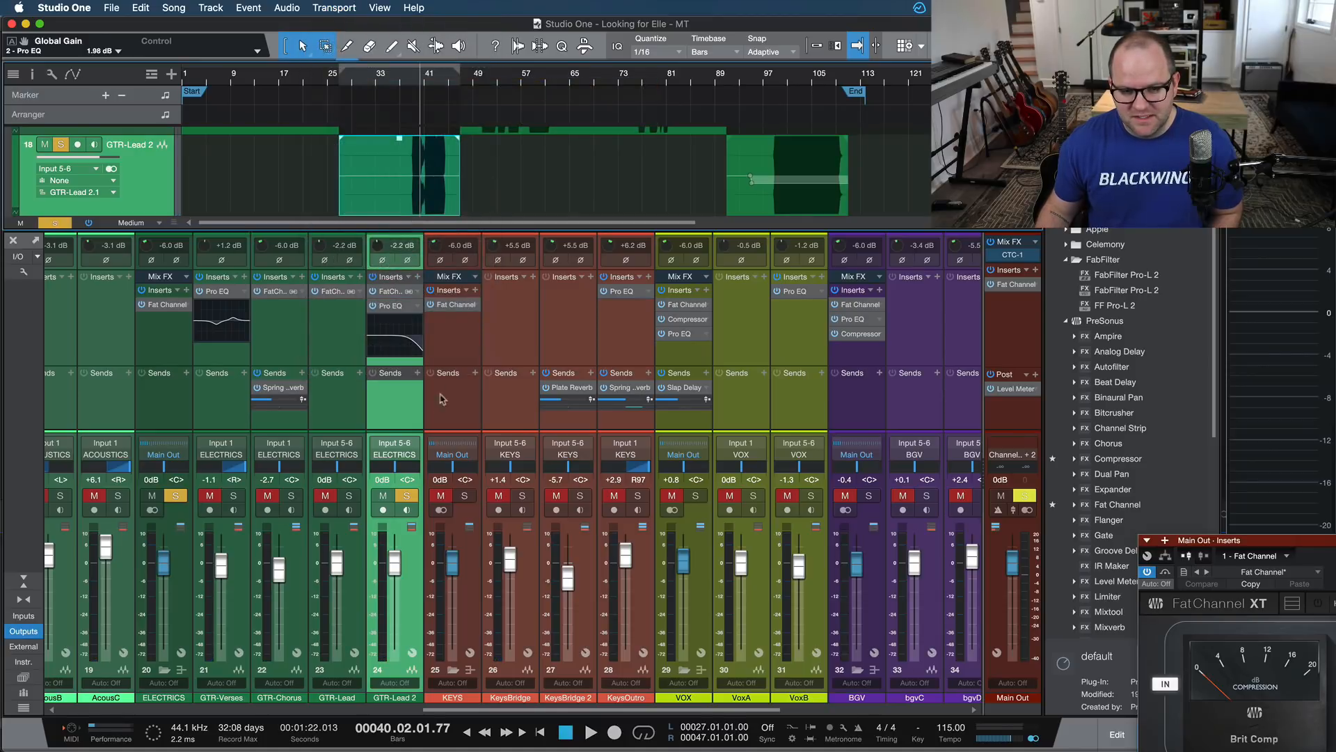
# Review the Pro EQ settings on the GTR-Lead 2 channel and close the EQ window.
pyautogui.click(411, 401)
pyautogui.click(427, 405)
pyautogui.click(391, 404)
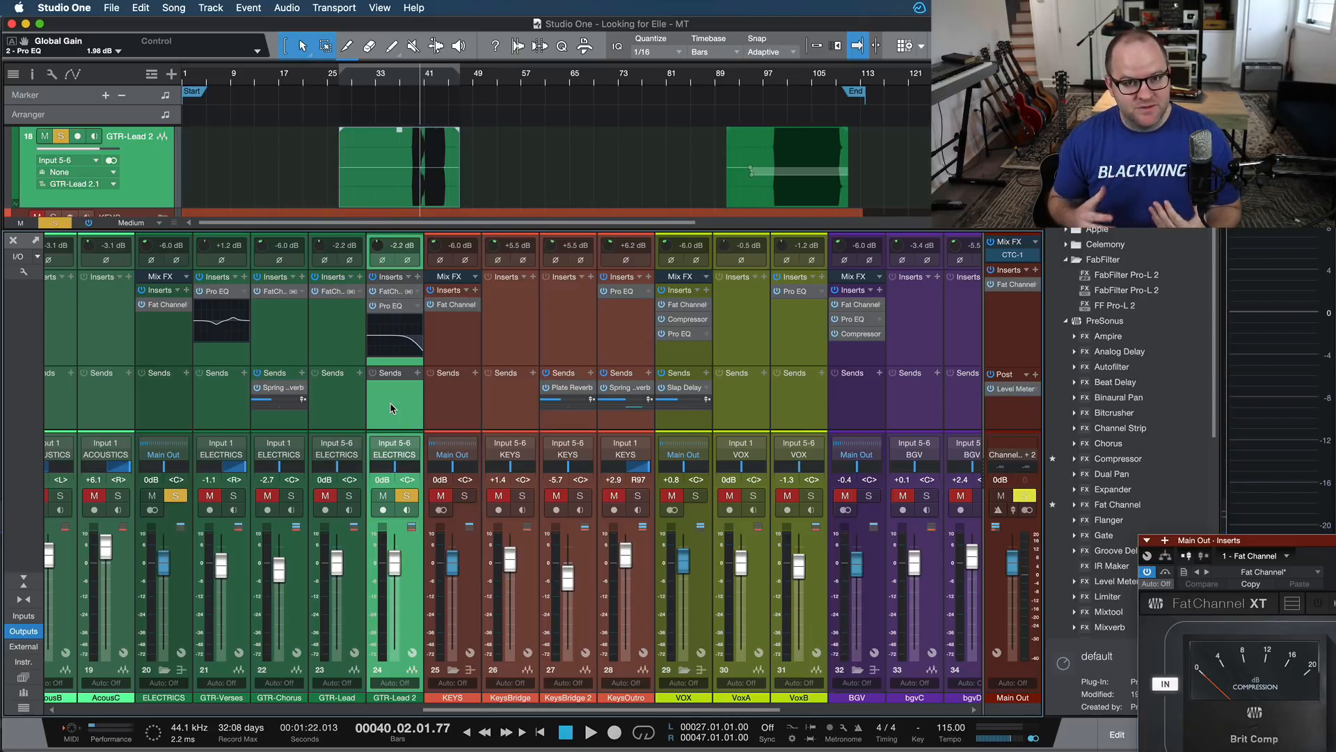
pyautogui.click(400, 315)
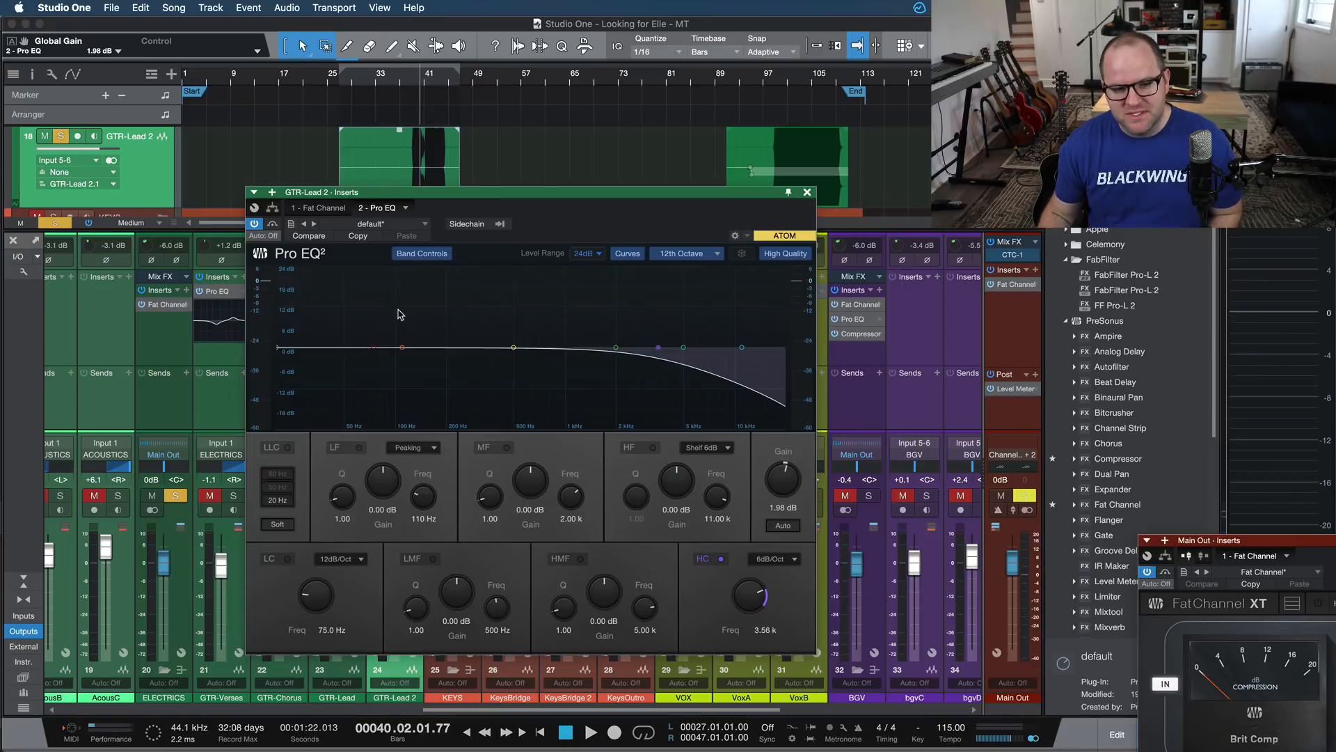
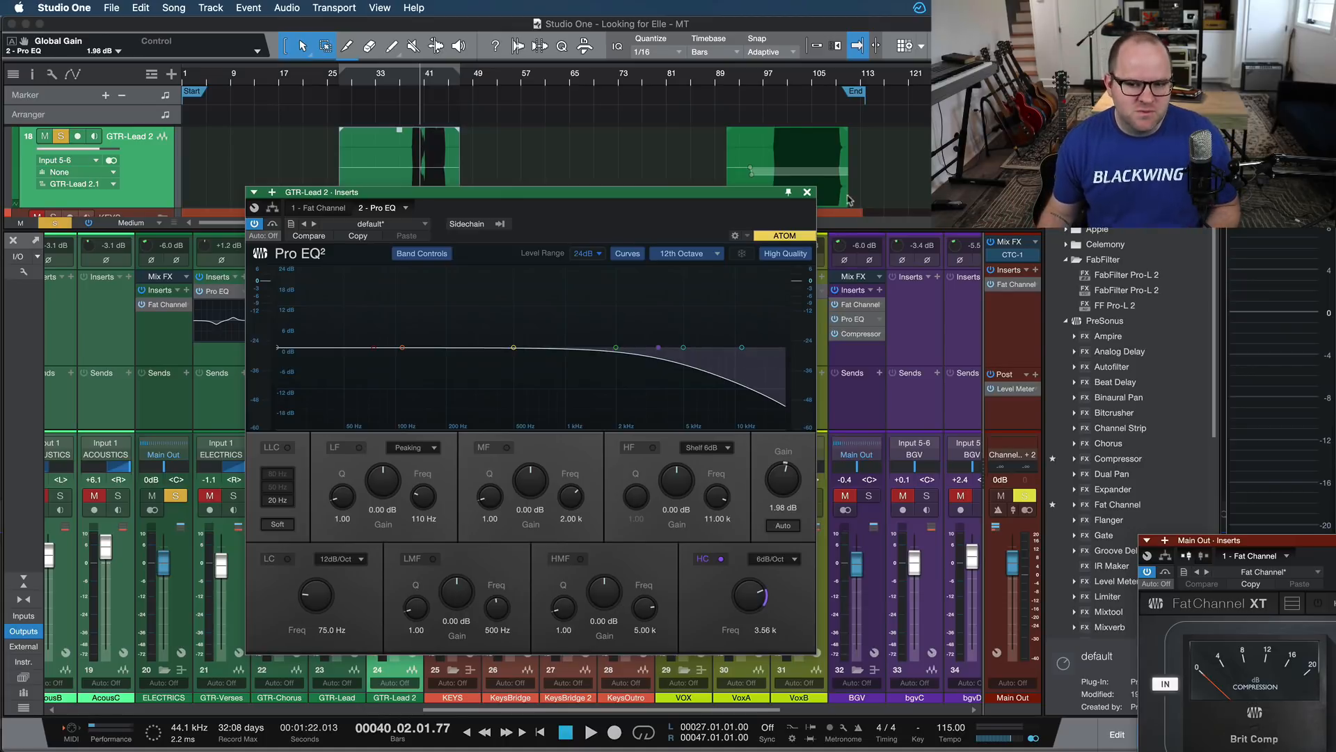
pyautogui.click(807, 193)
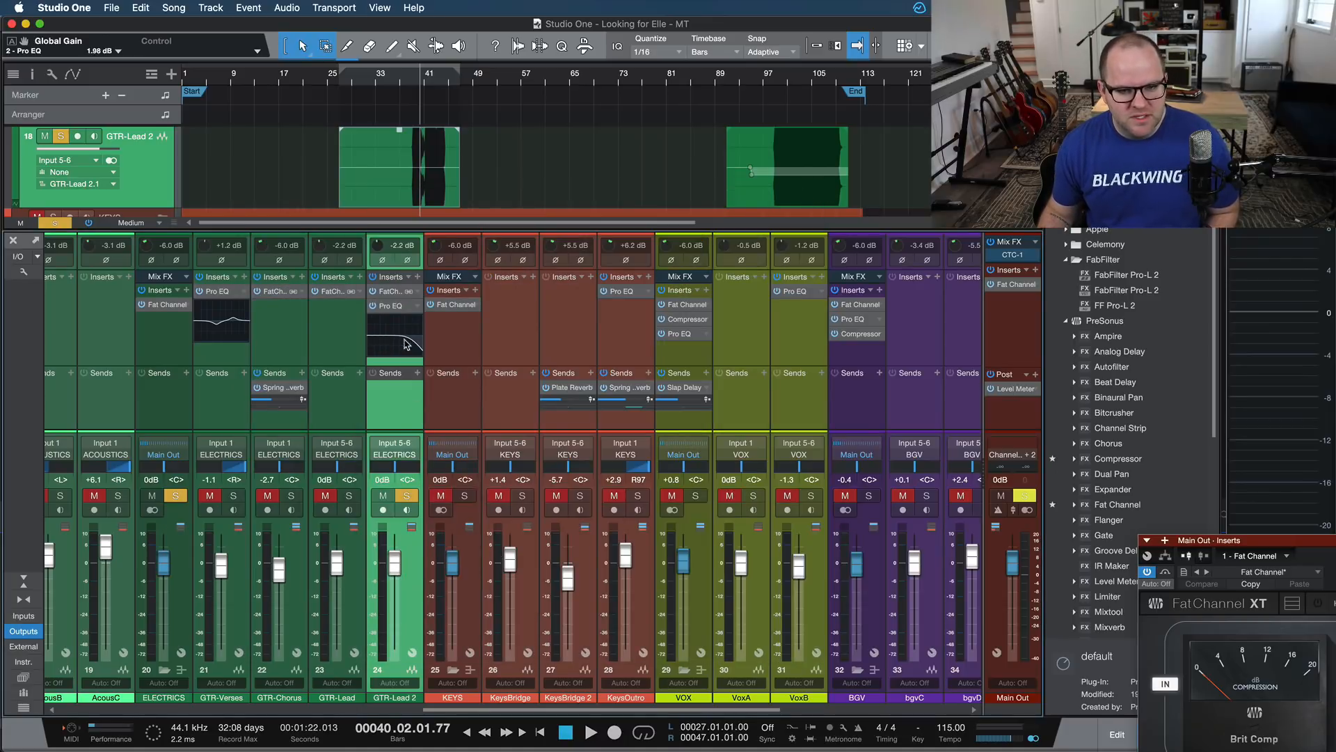
# Compare the soloed GTR-Lead 2 part from about bar 39 with its Pro EQ bypassed and enabled, leaving the EQ on.
pyautogui.scroll(3, 413, 82)
pyautogui.click(412, 82)
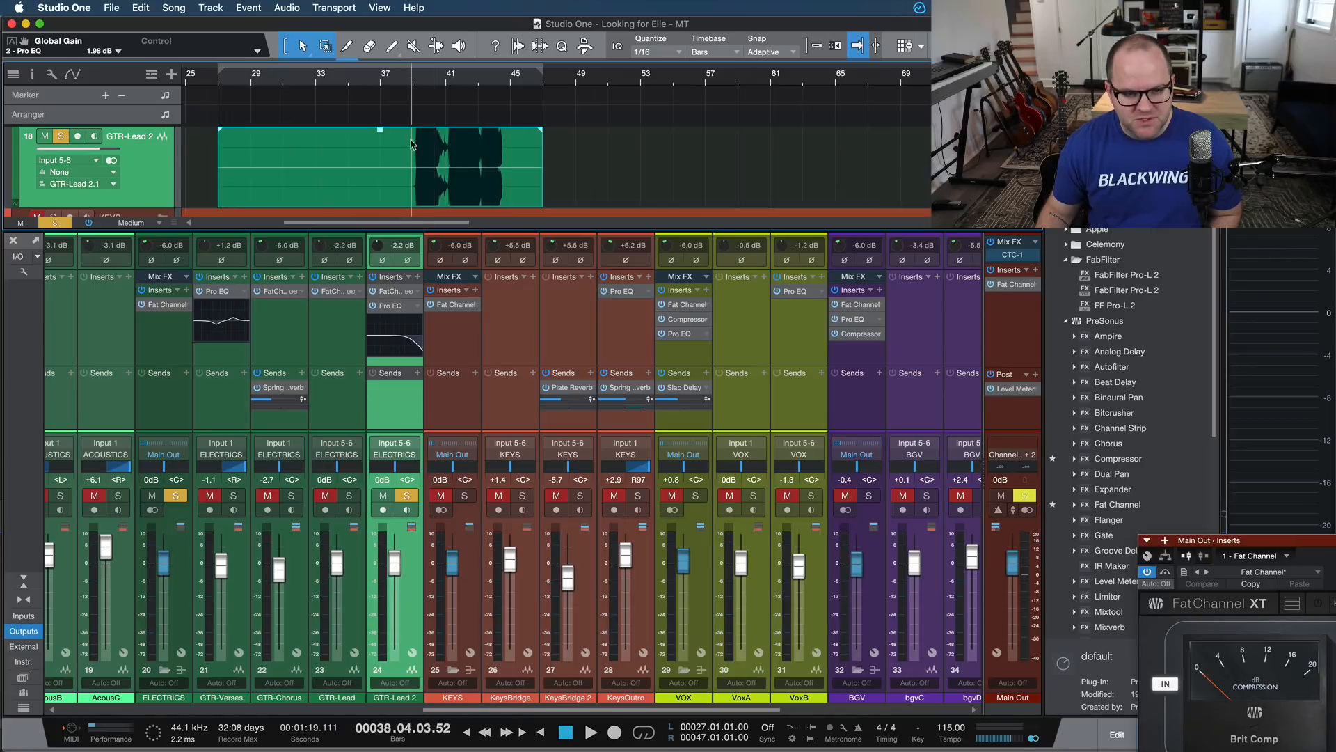
pyautogui.click(373, 305)
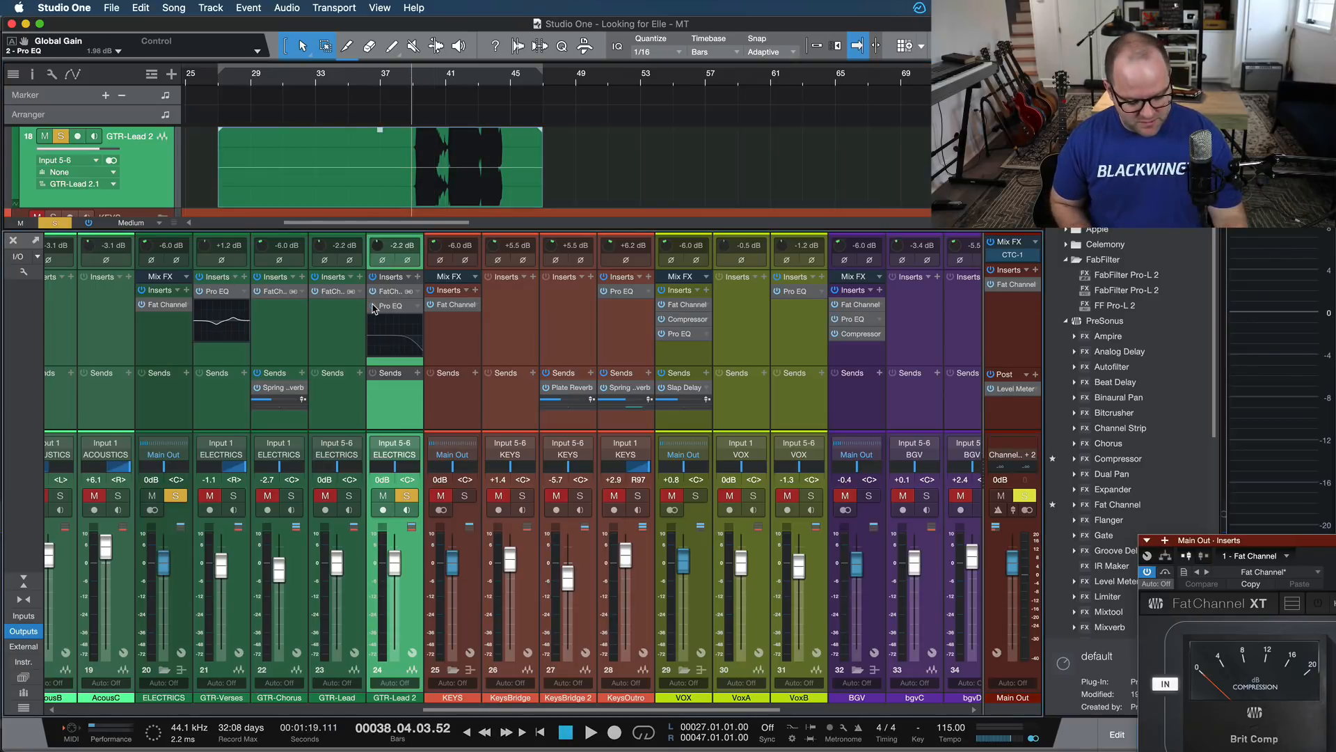
pyautogui.press('space')
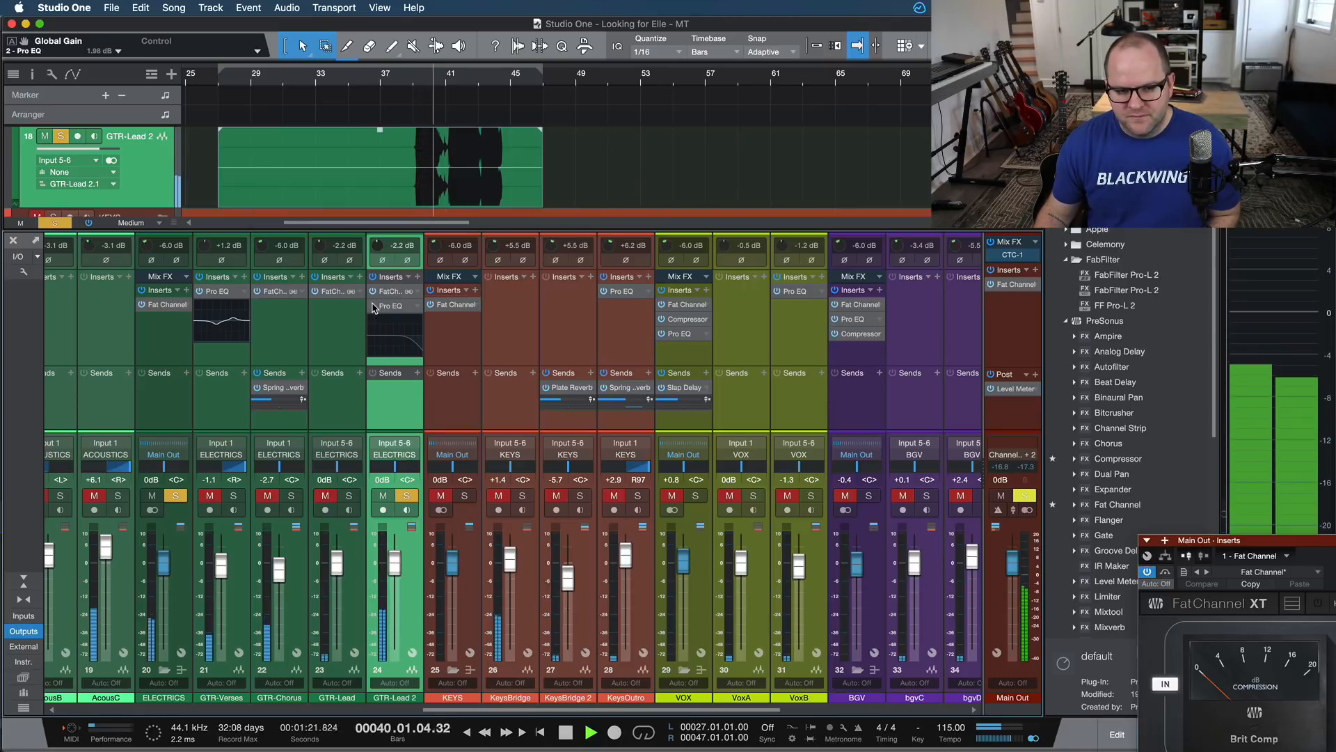
pyautogui.press('space')
pyautogui.click(372, 306)
pyautogui.press('space')
pyautogui.press('space')
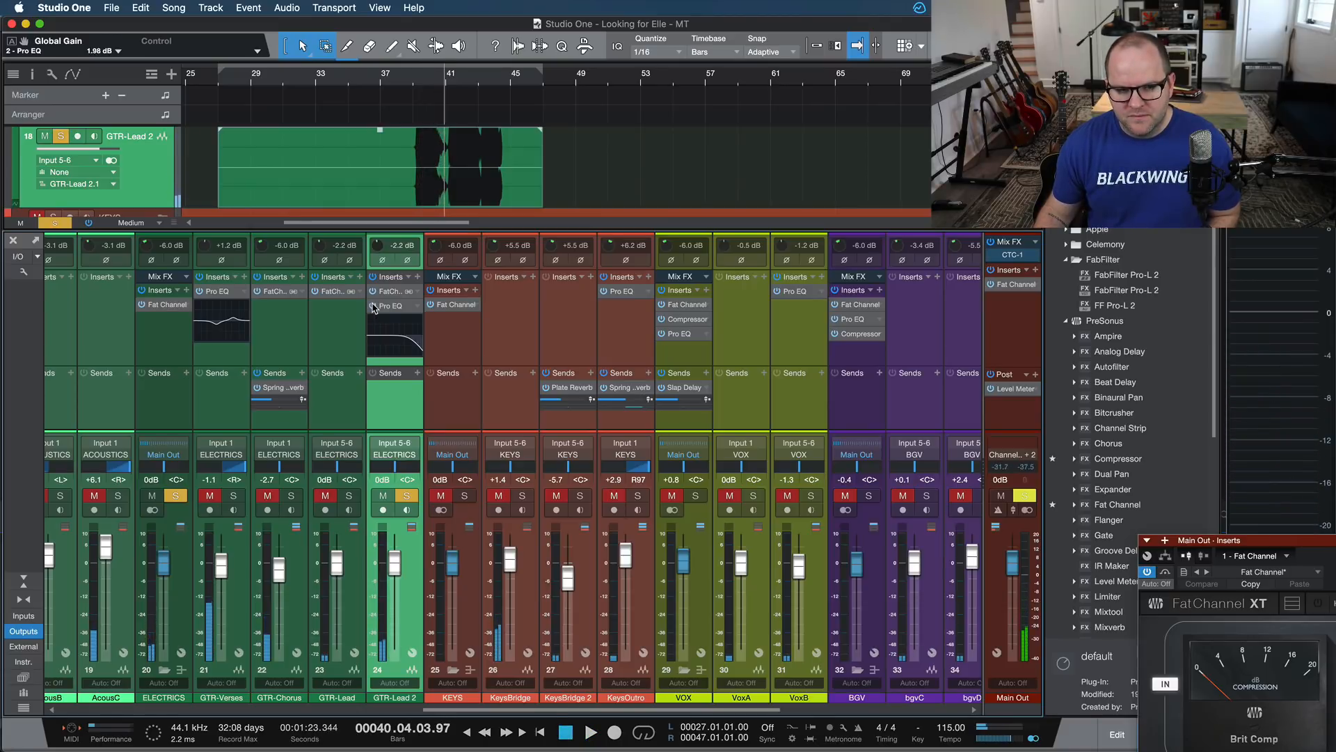
# Turn on the Loop Follows Selection and Enable Play Start Marker transport options.
pyautogui.click(335, 7)
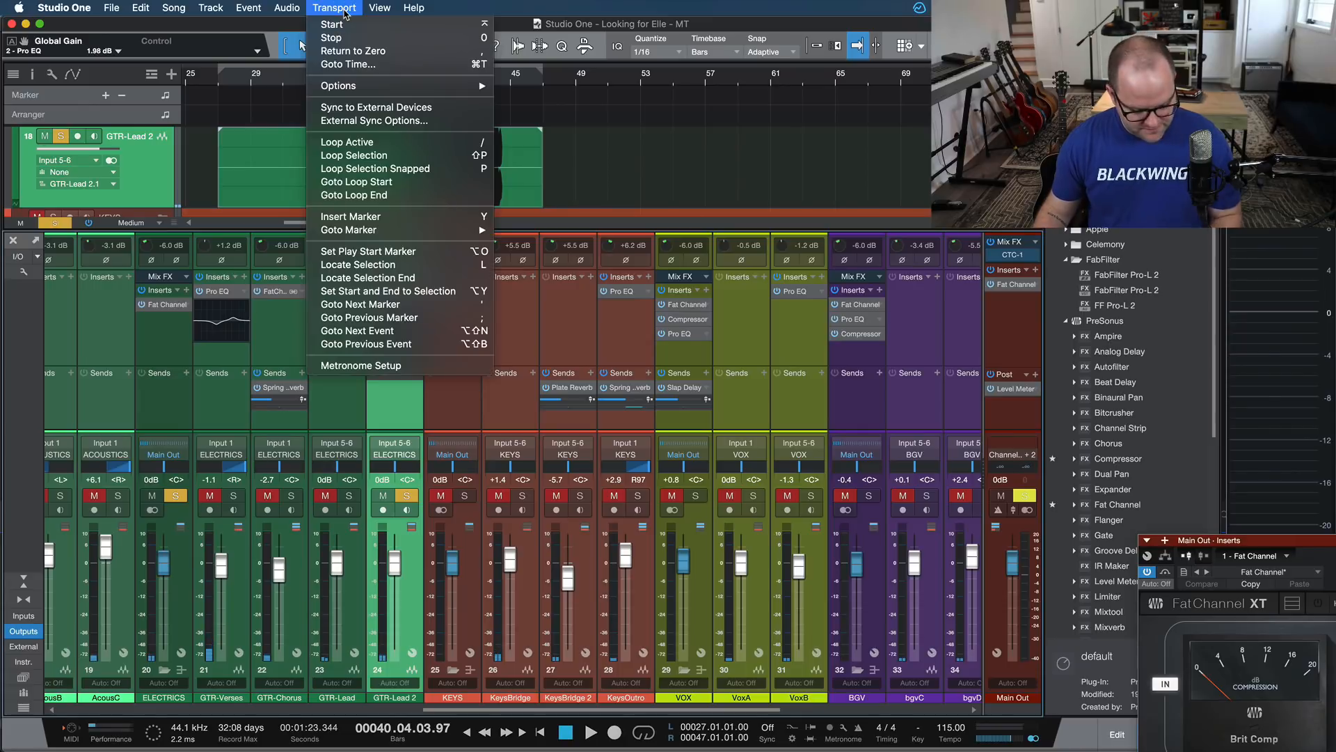
pyautogui.moveTo(394, 84)
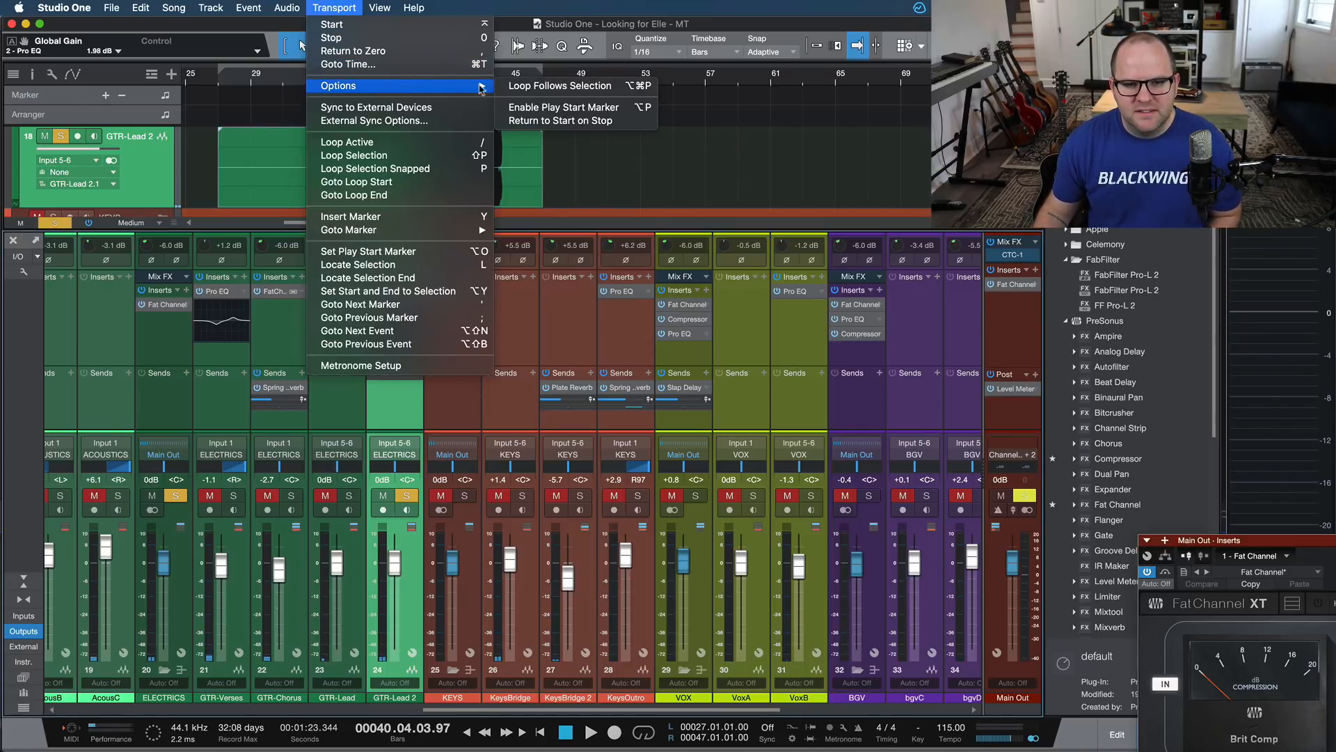
pyautogui.click(540, 87)
pyautogui.click(334, 8)
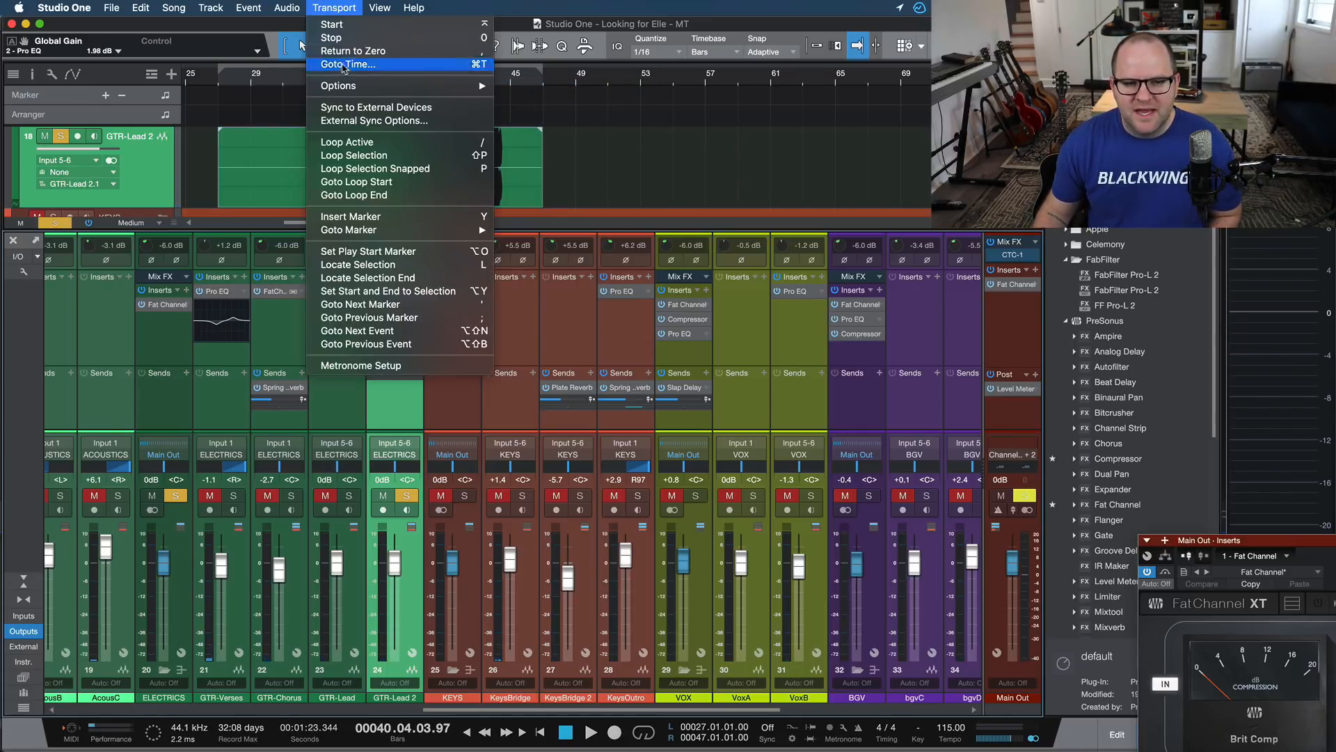
pyautogui.moveTo(402, 86)
pyautogui.click(533, 109)
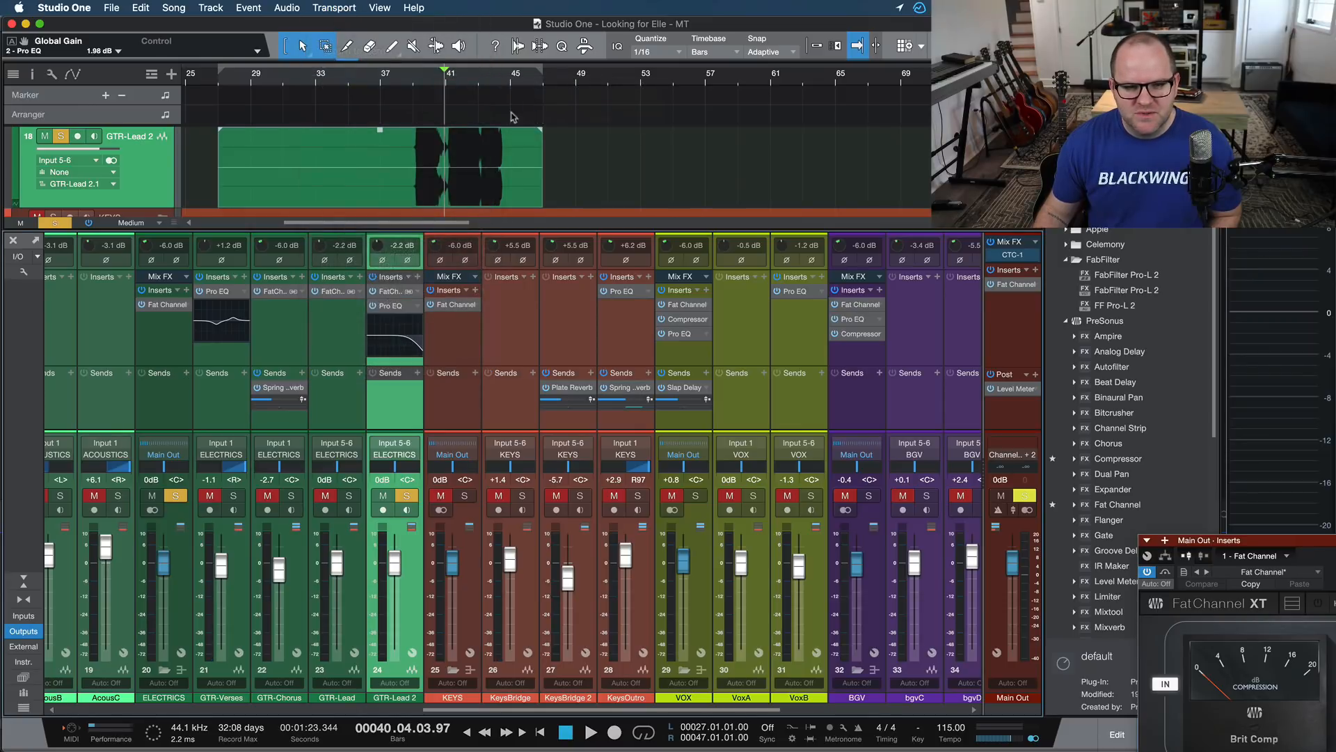
# Turn off the Enable Play Start Marker transport option and turn on Return to Start on Stop.
pyautogui.click(332, 9)
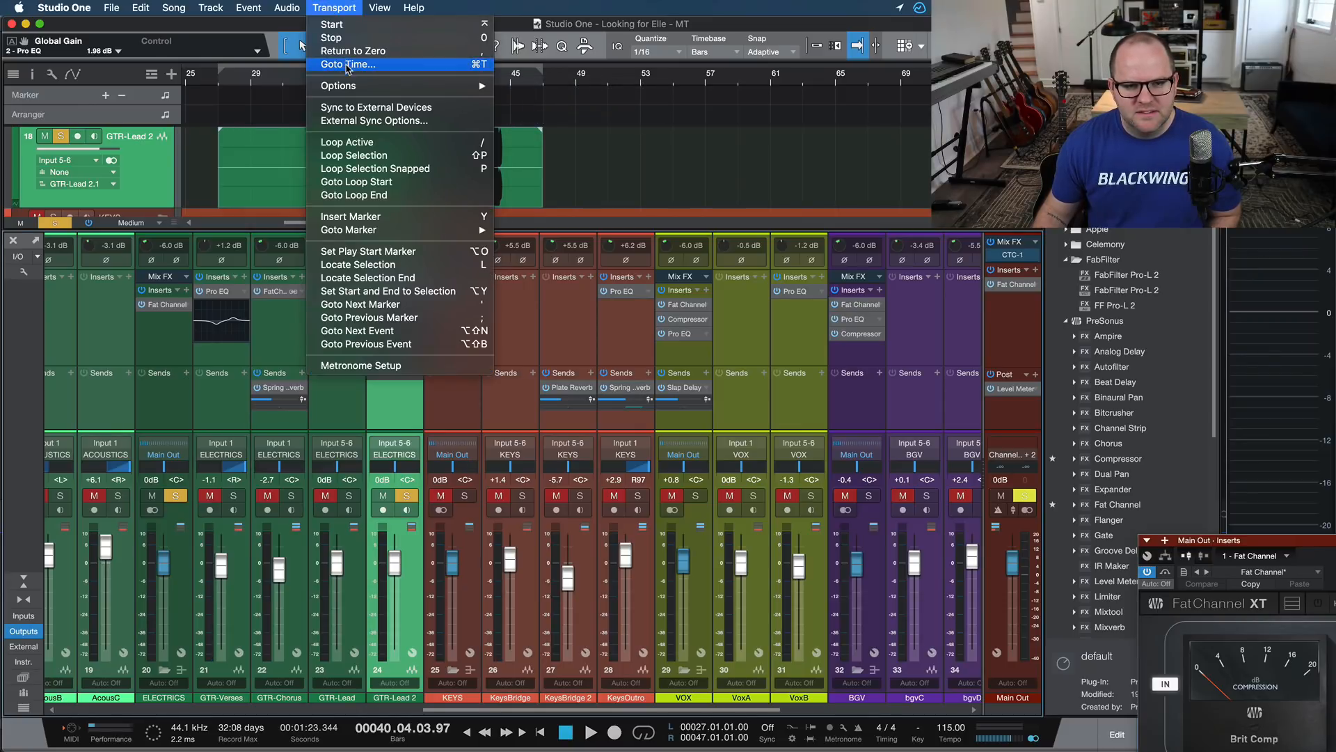
pyautogui.moveTo(346, 86)
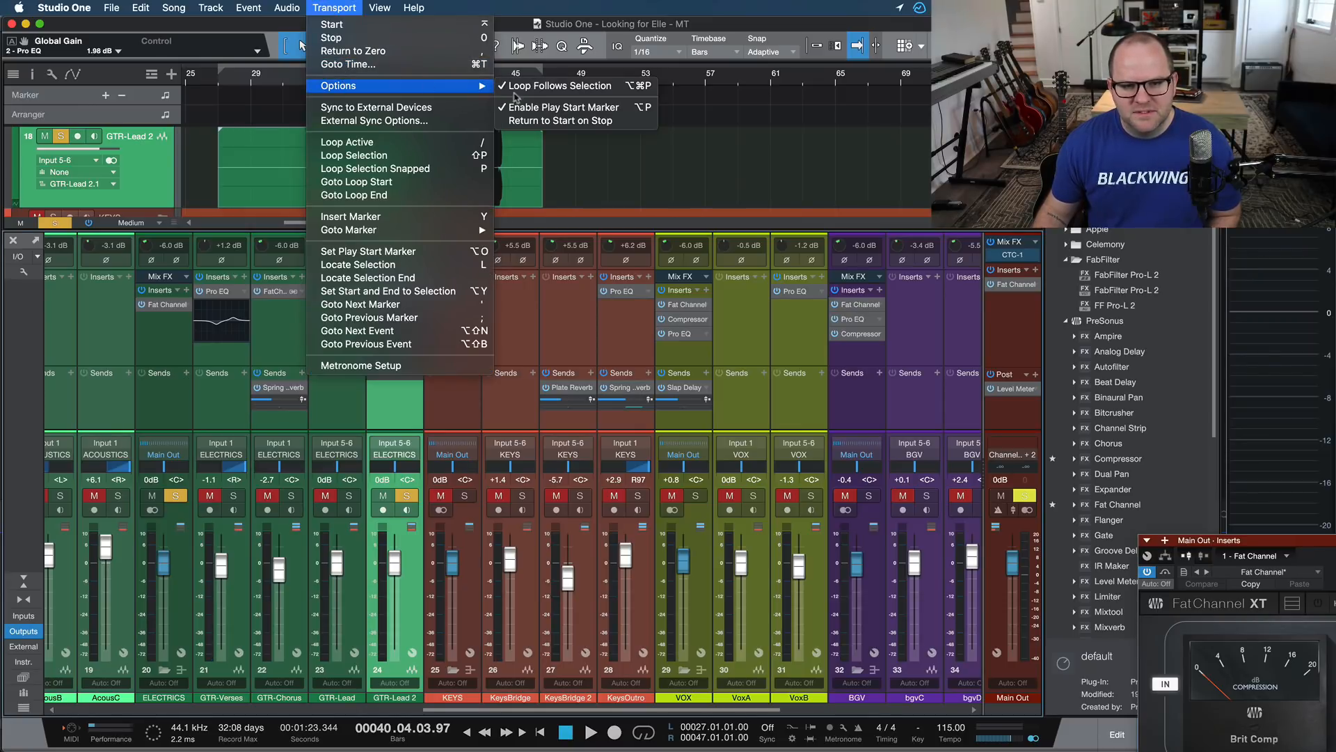
pyautogui.click(561, 120)
pyautogui.click(334, 8)
pyautogui.moveTo(346, 86)
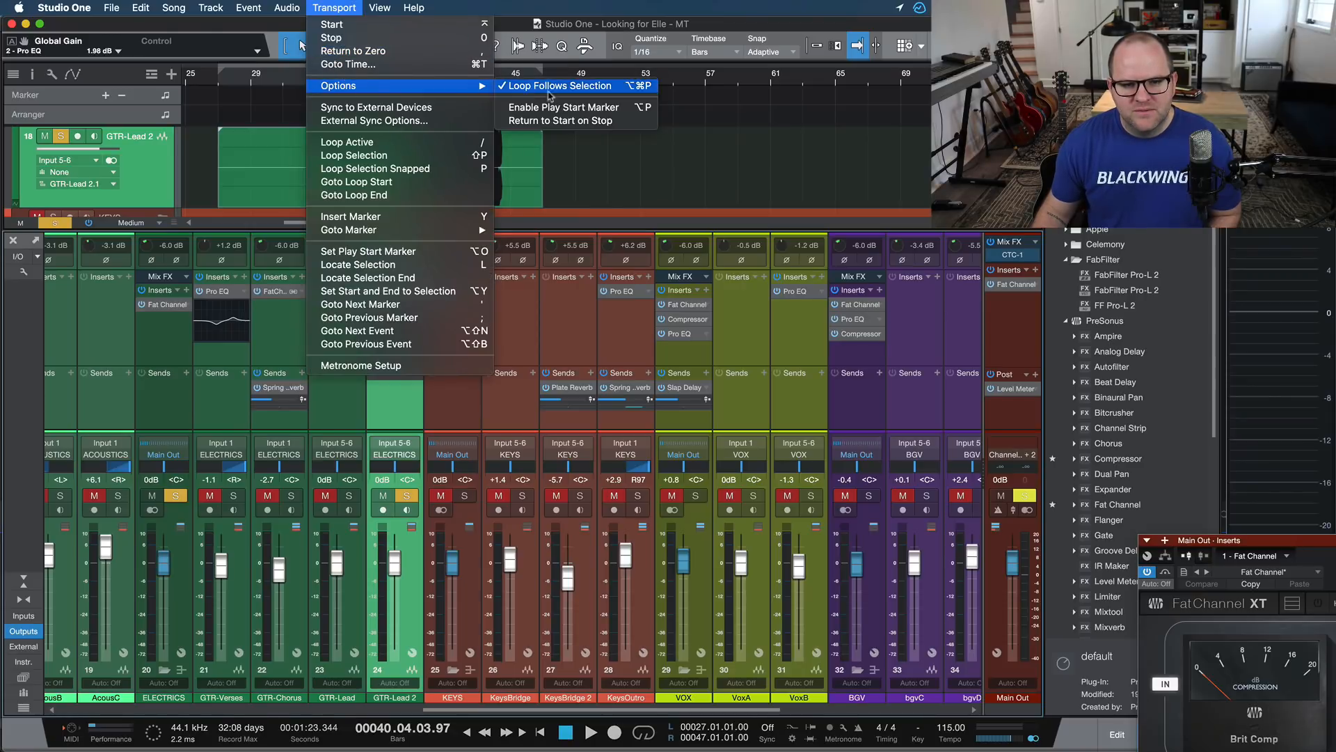
pyautogui.click(513, 122)
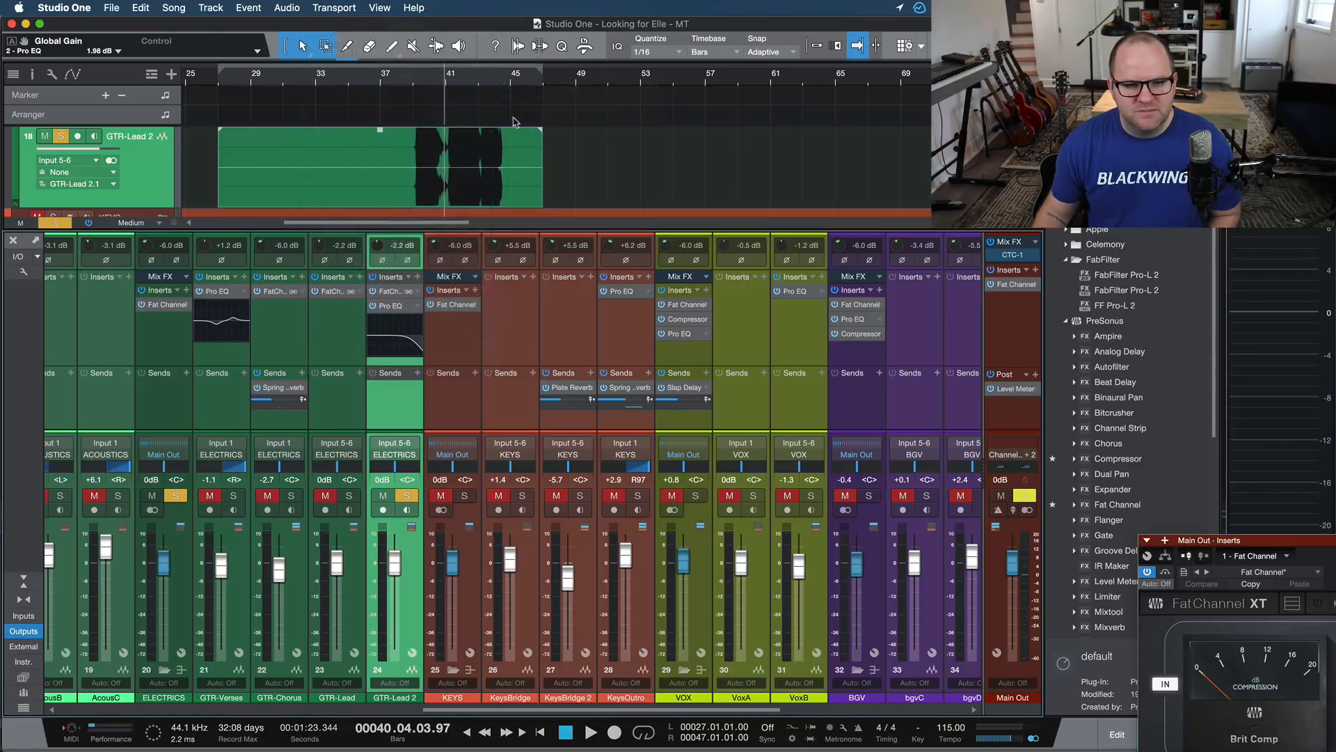
# Compare the soloed GTR-Lead 2 from bar 39 with its Pro EQ bypassed and enabled, leave the EQ on and clear the solo.
pyautogui.click(416, 86)
pyautogui.click(374, 307)
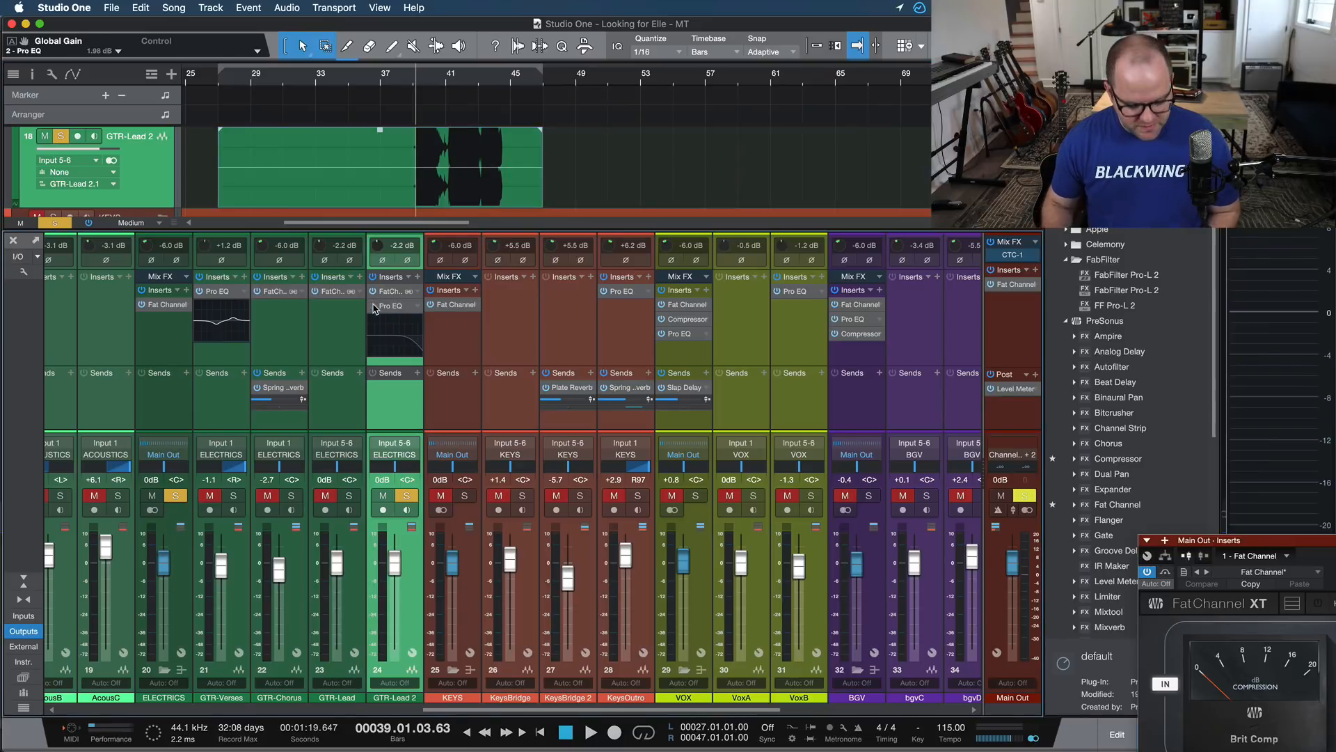
pyautogui.press('space')
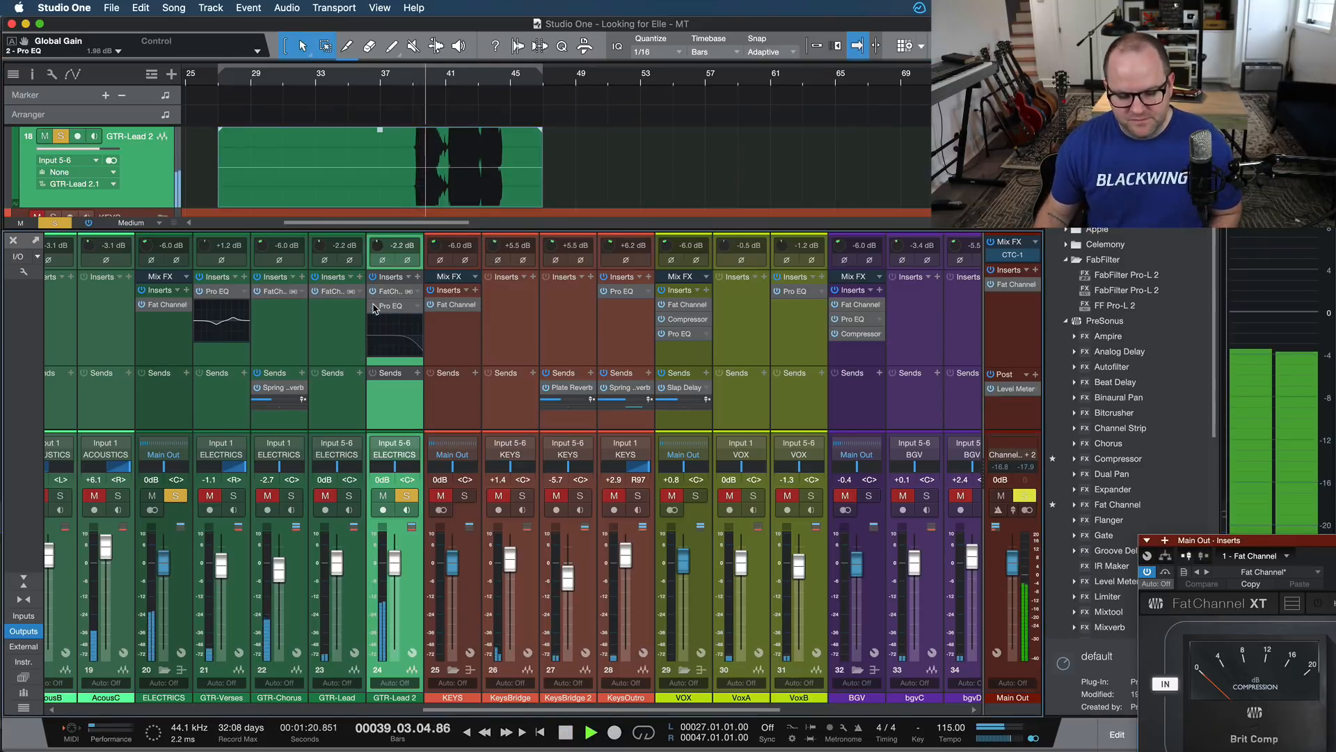
pyautogui.press('space')
pyautogui.click(374, 308)
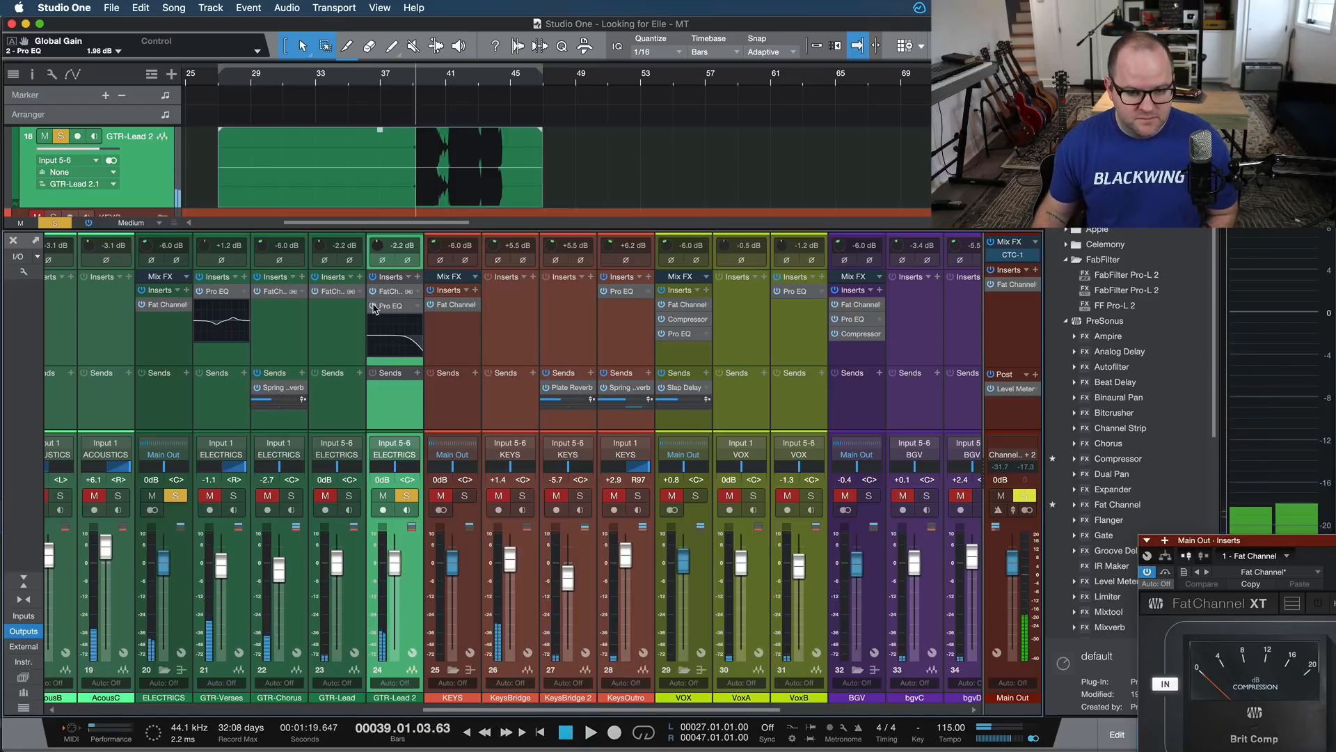
pyautogui.press('space')
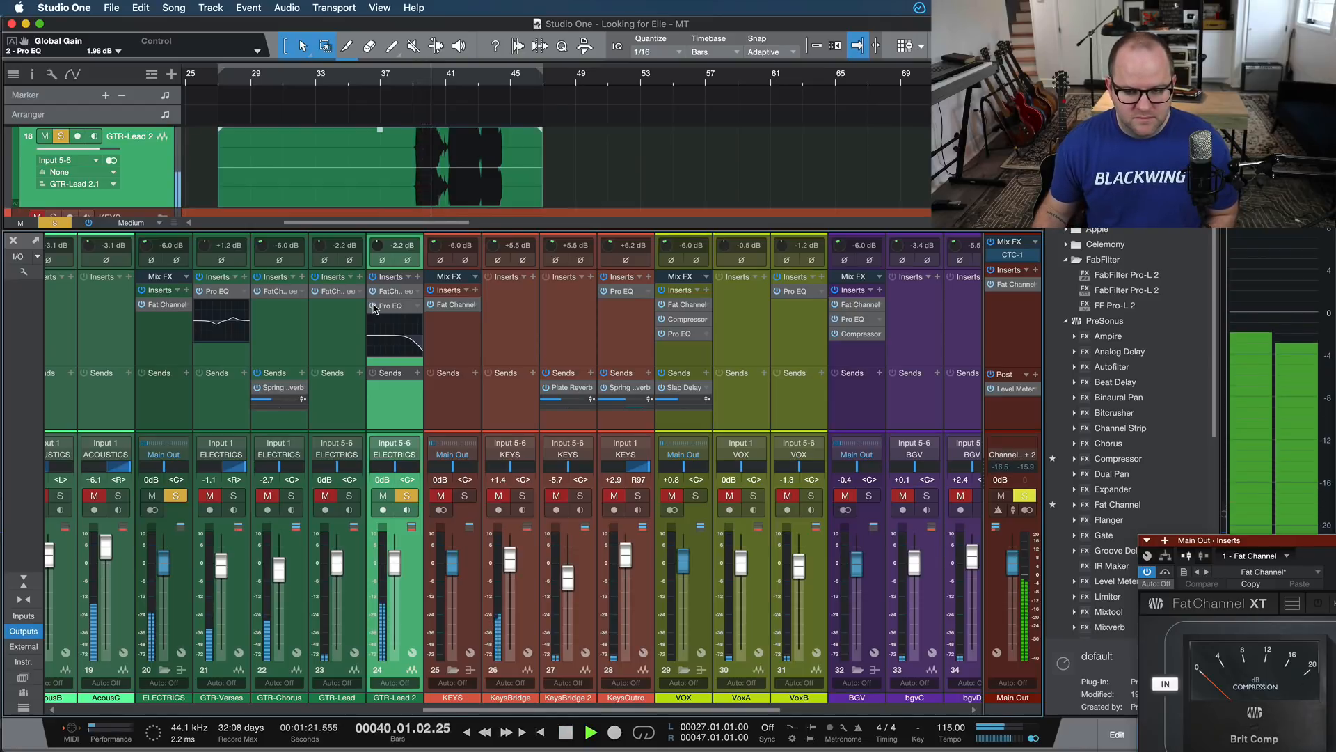
pyautogui.press('space')
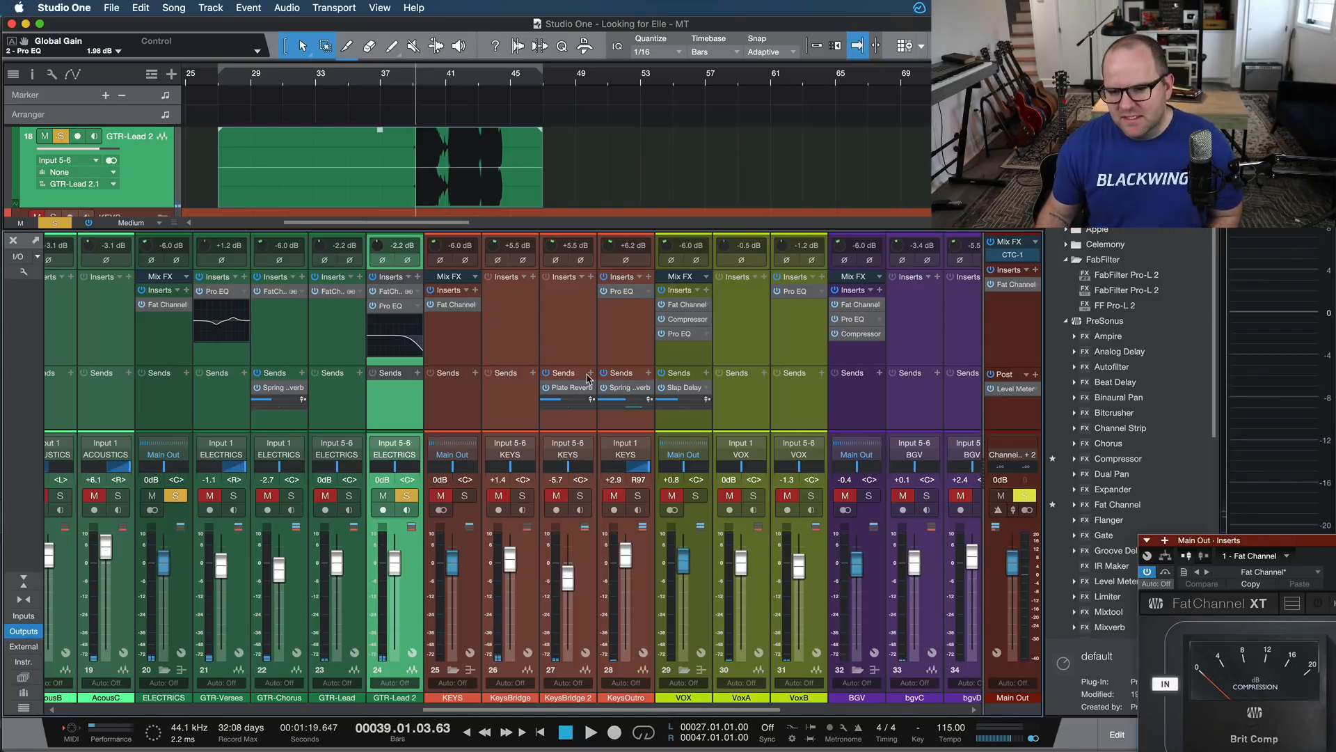
pyautogui.press('s')
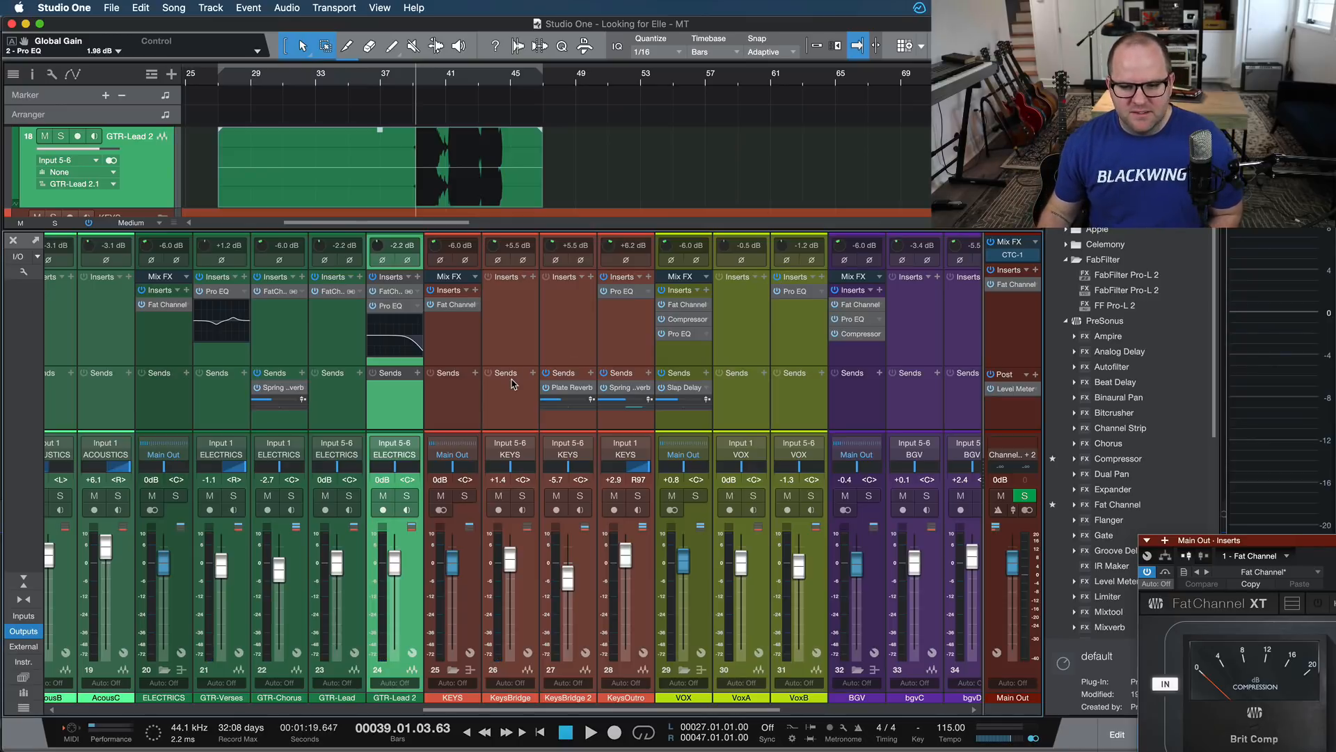
# Switch to the mix notes in The Archive and delete the "Riff @ 40 up...less verb?" and "outro solo softer?" lines.
pyautogui.press('F3')
pyautogui.press('F3')
pyautogui.press('super+Tab')
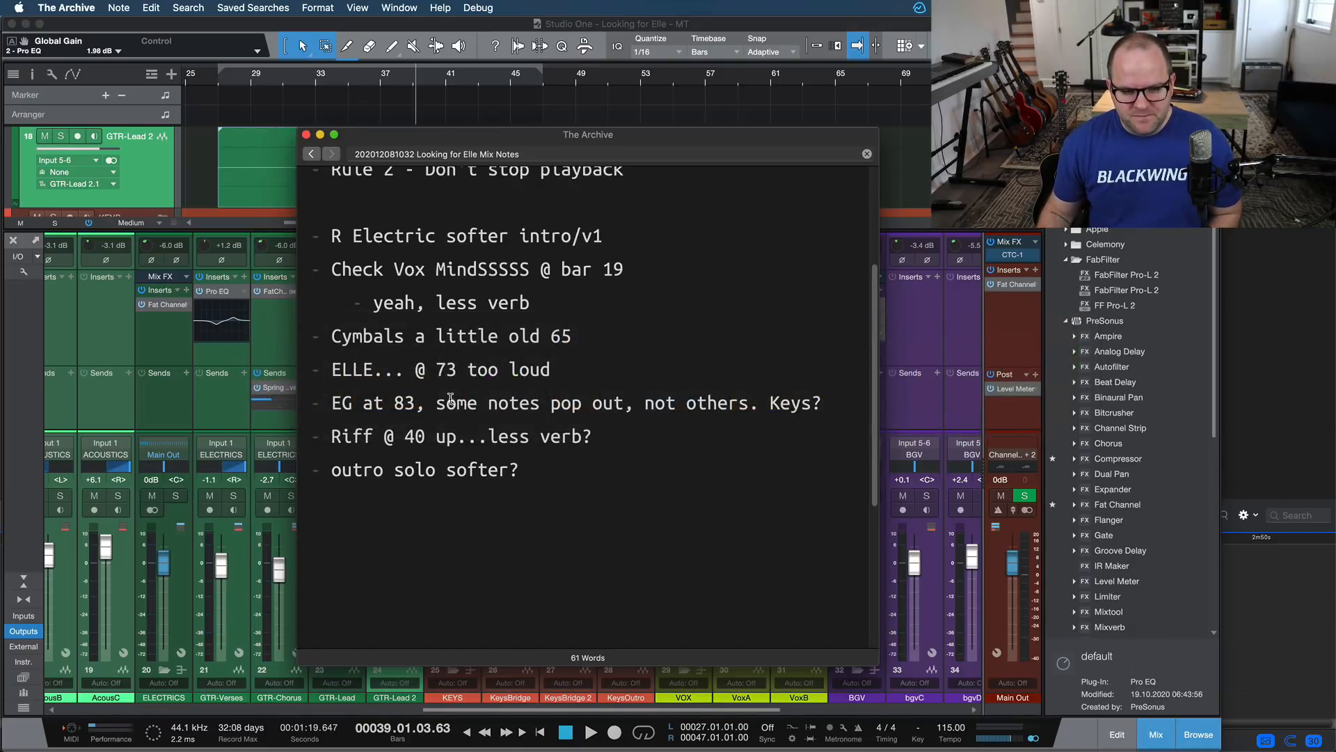
pyautogui.hotkey('shift', 'alt', 'Left')
pyautogui.hotkey('shift', 'alt', 'Left')
pyautogui.hotkey('shift', 'alt', 'Left')
pyautogui.hotkey('shift', 'alt', 'Left')
pyautogui.hotkey('shift', 'Up')
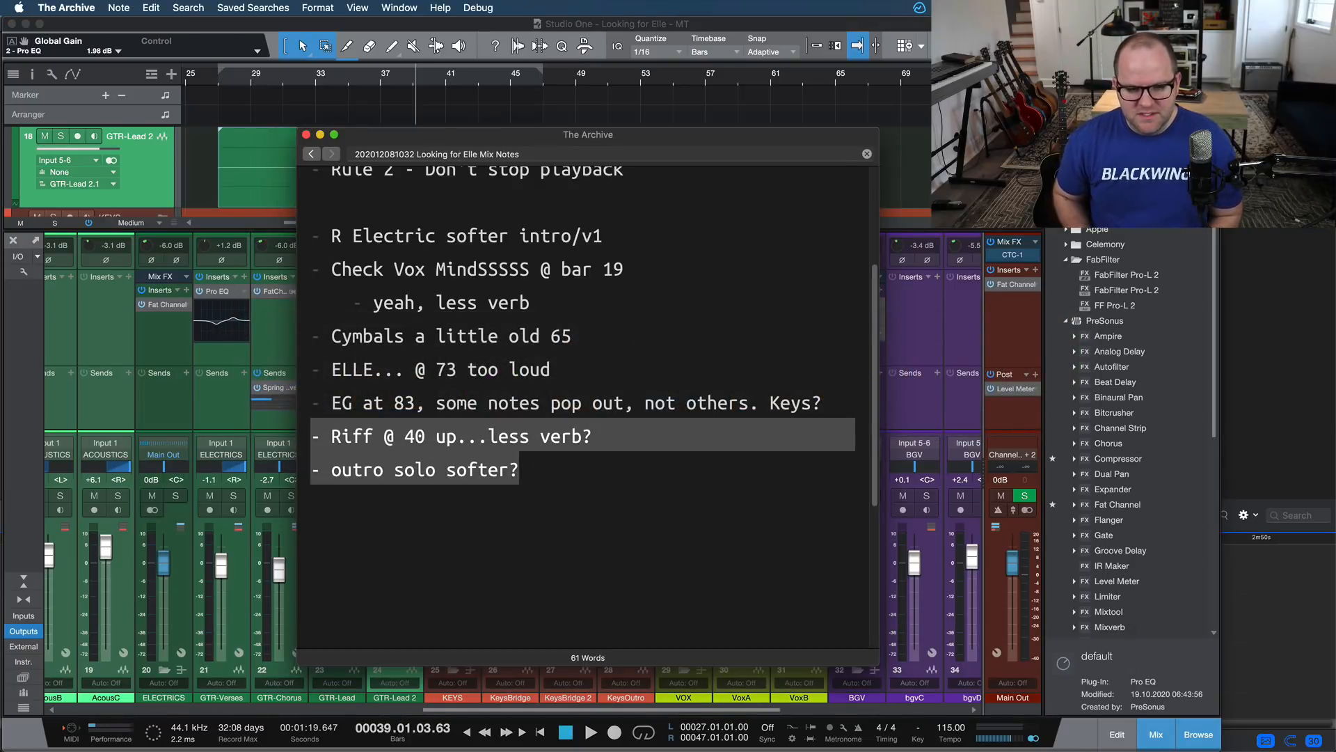
pyautogui.press('BackSpace')
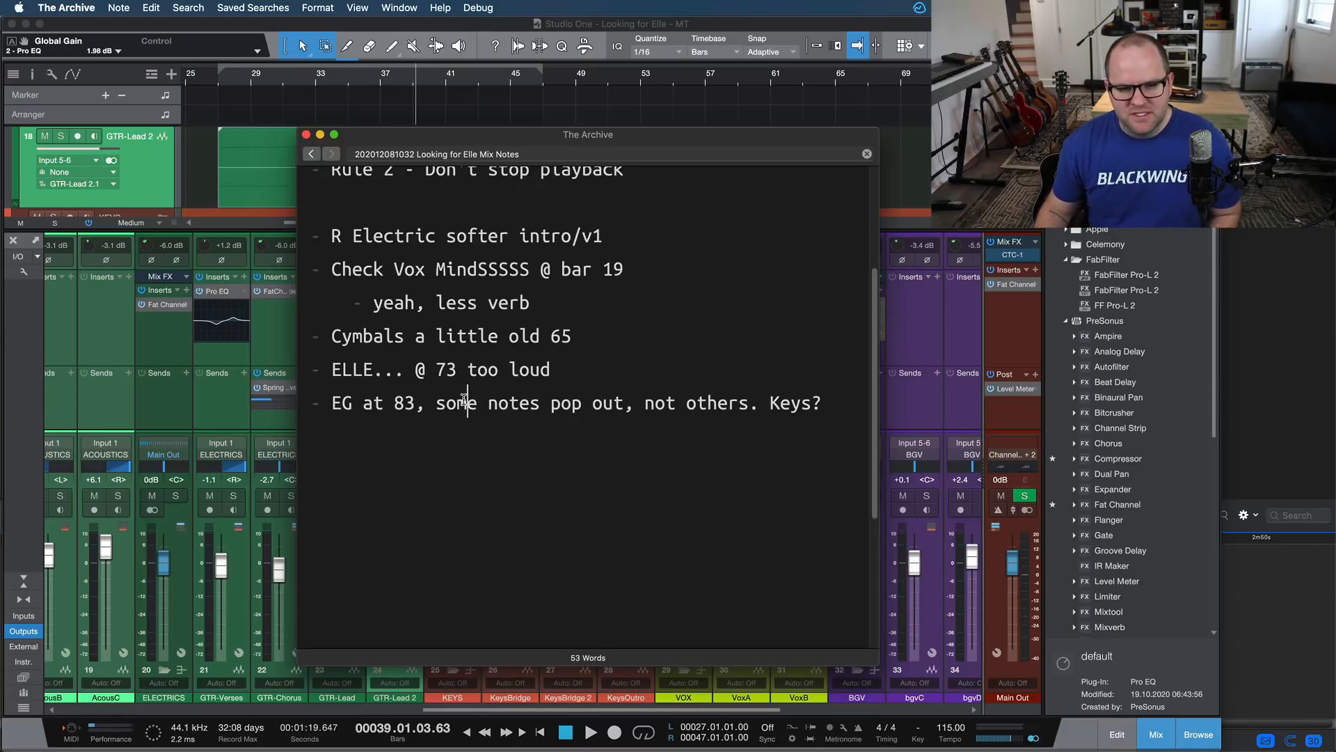
# Move the "R Electric softer intro/v1" note to its own line between the "ELLE... @ 73 too loud" and "EG at 83" notes.
pyautogui.click(456, 233)
pyautogui.press('BackSpace')
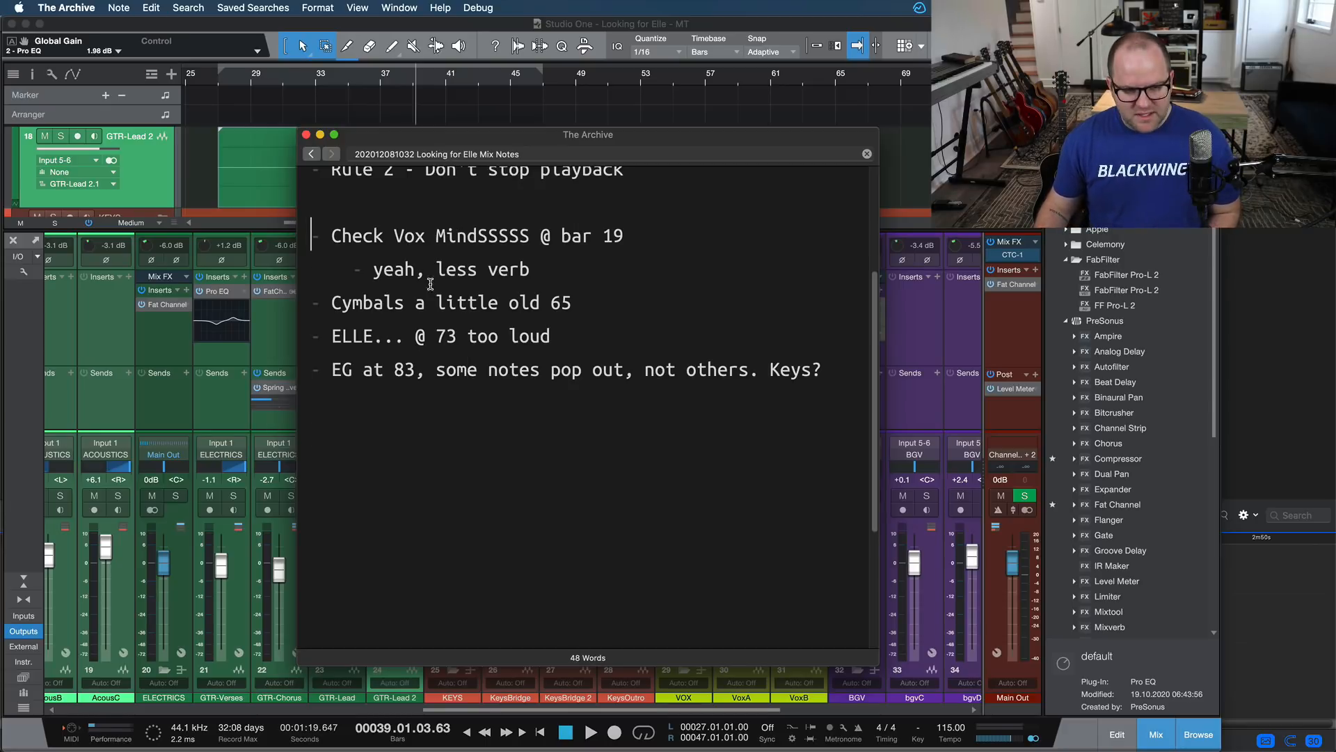
pyautogui.click(320, 363)
pyautogui.press('Left')
pyautogui.press('Left')
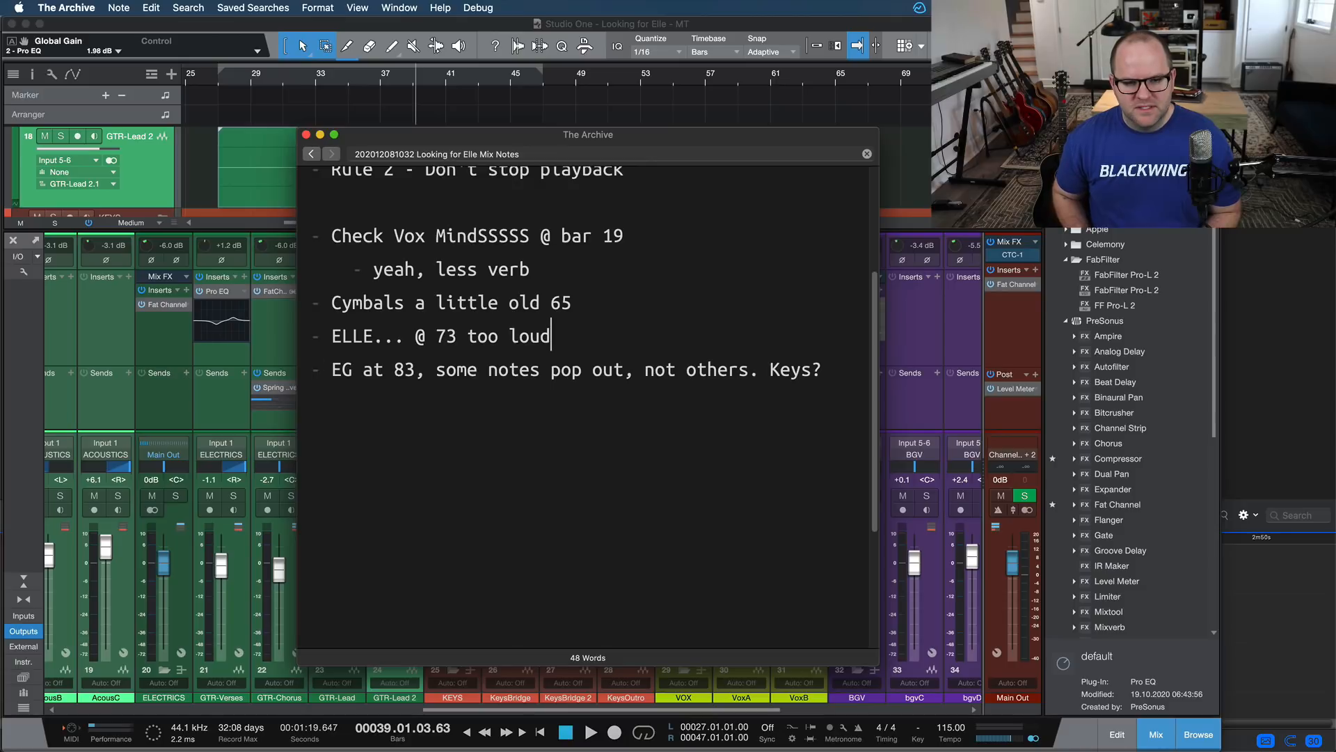
pyautogui.press('Right')
pyautogui.press('Return')
pyautogui.press('Up')
pyautogui.write('- R Electric softer intro/v1')
pyautogui.press('BackSpace')
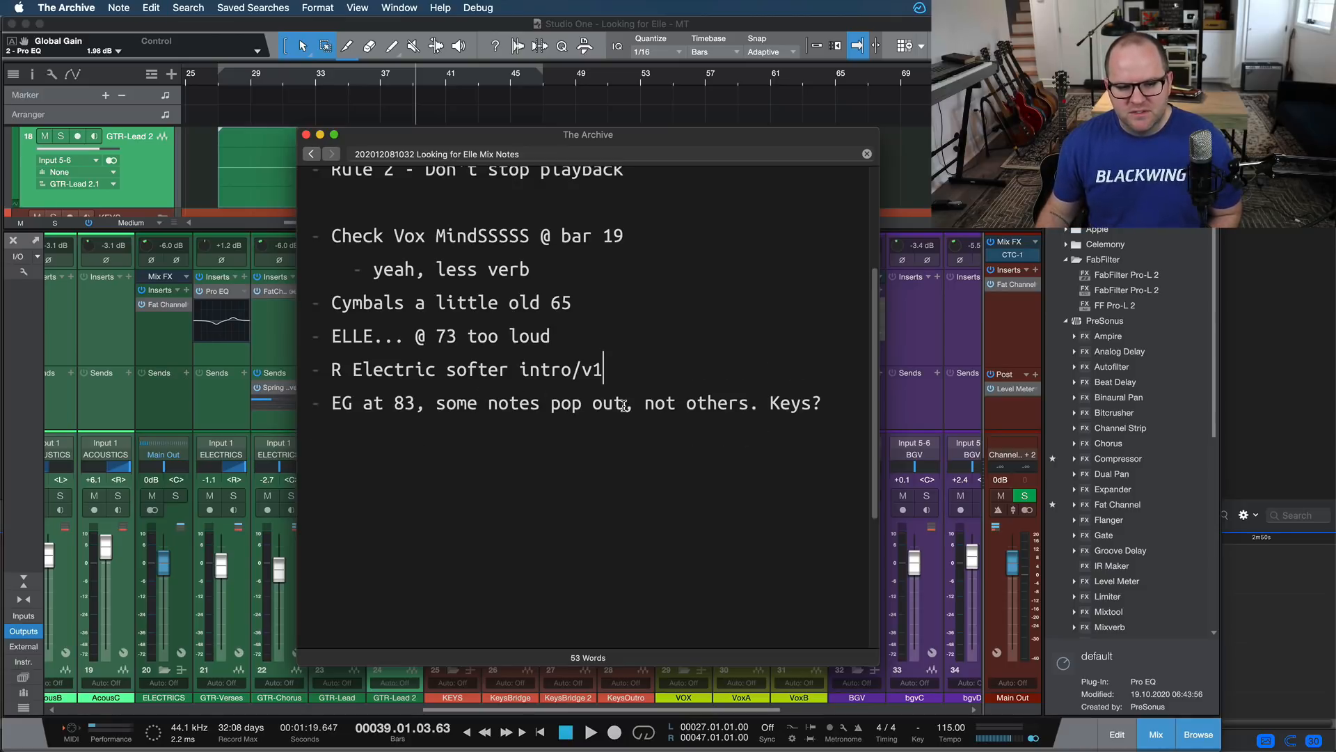
# Return to Studio One and play from about bar 4, listening to GTR-Verses soloed and in the full mix.
pyautogui.click(444, 27)
pyautogui.press('F3')
pyautogui.hotkey('shift', 'z')
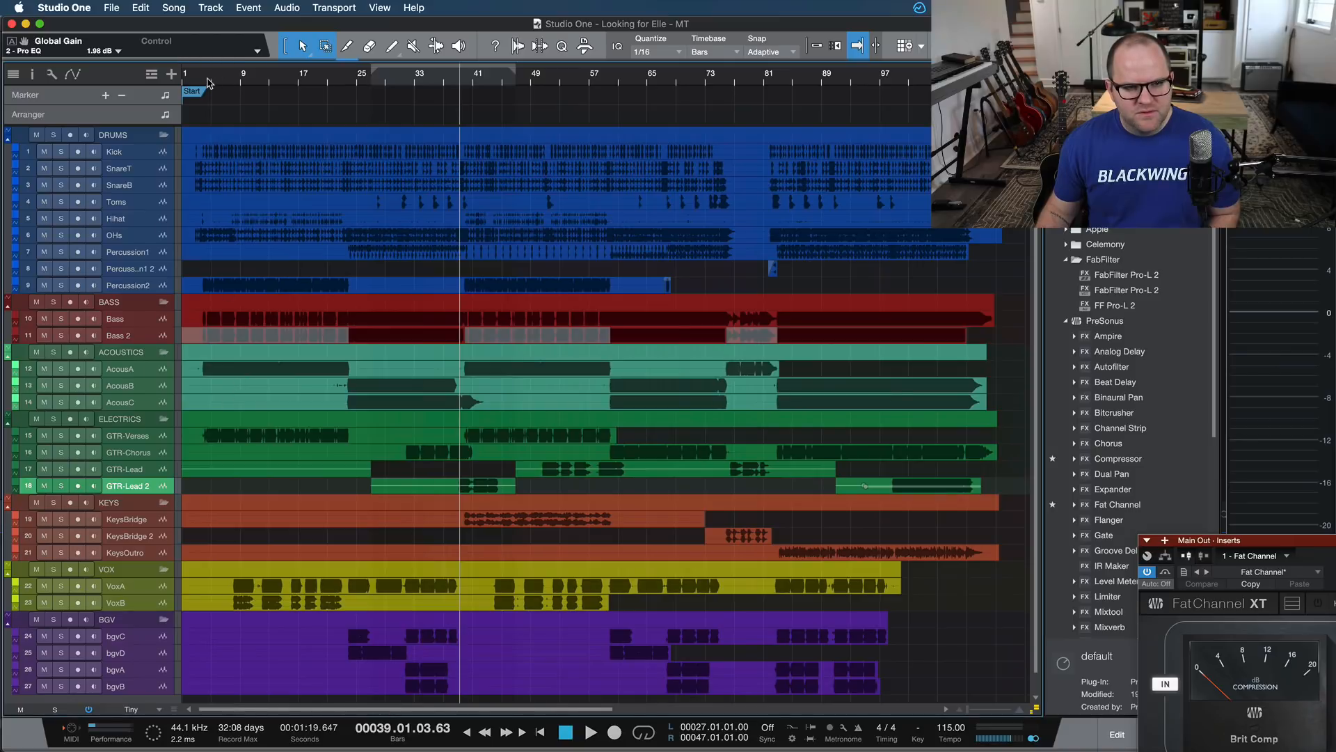
pyautogui.click(208, 84)
pyautogui.scroll(5, 219, 478)
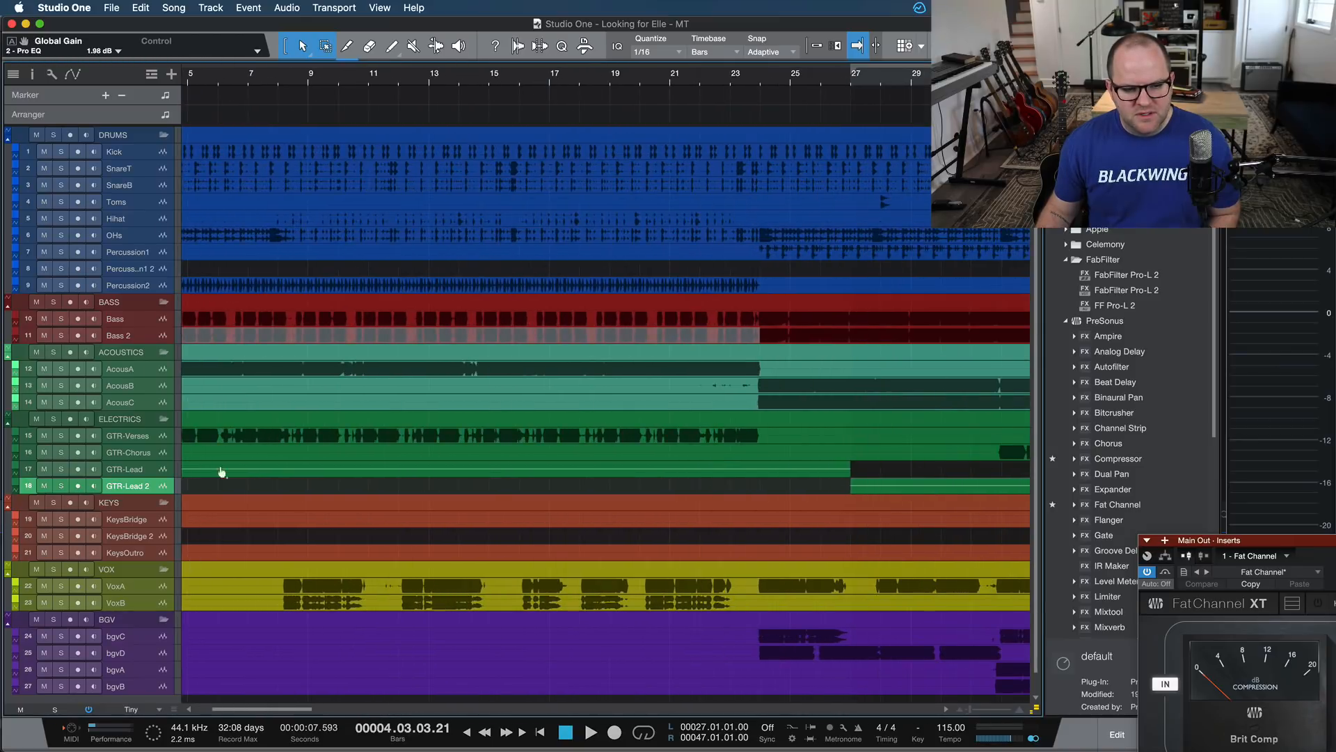
pyautogui.press('space')
pyautogui.click(146, 435)
pyautogui.press('s')
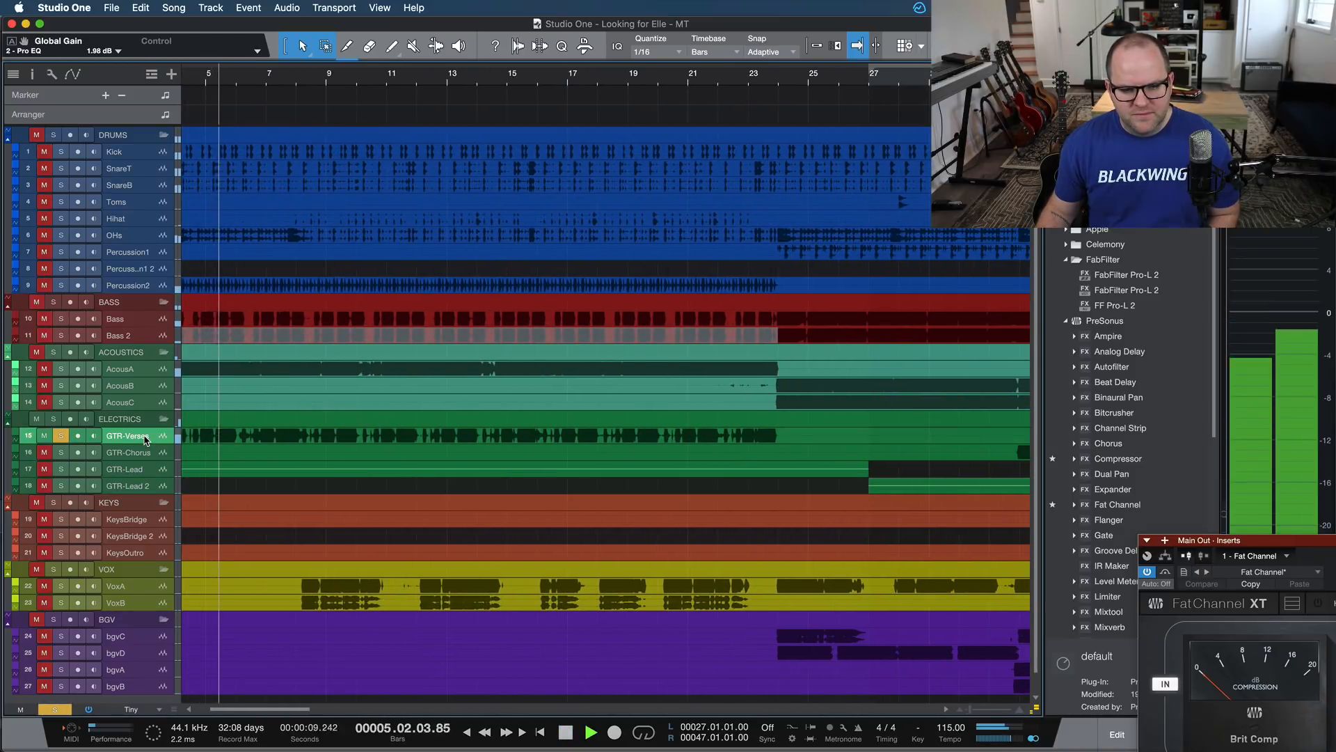
pyautogui.scroll(-3, 299, 478)
pyautogui.scroll(-2, 300, 478)
pyautogui.press('s')
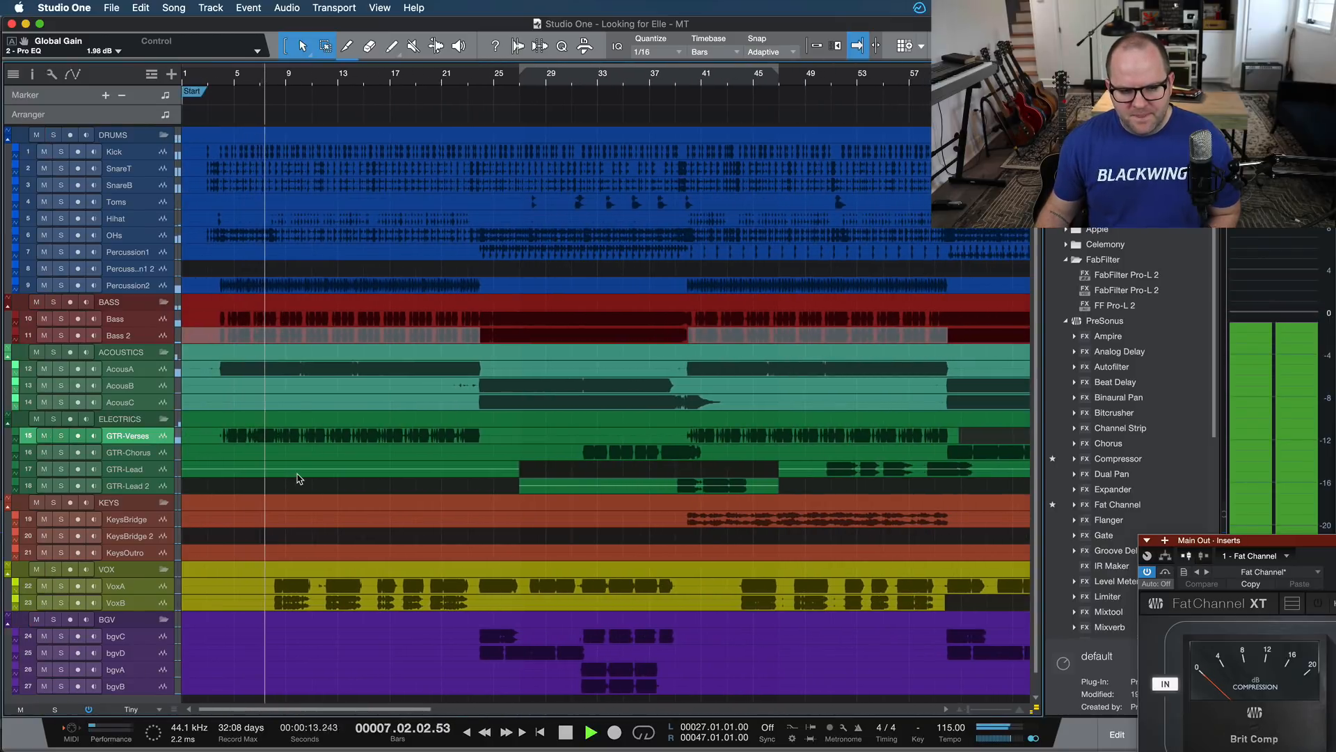
pyautogui.press('space')
# Review the Pro EQ settings on the GTR-Verses channel, close the EQ window and return to the full arrangement.
pyautogui.press('F3')
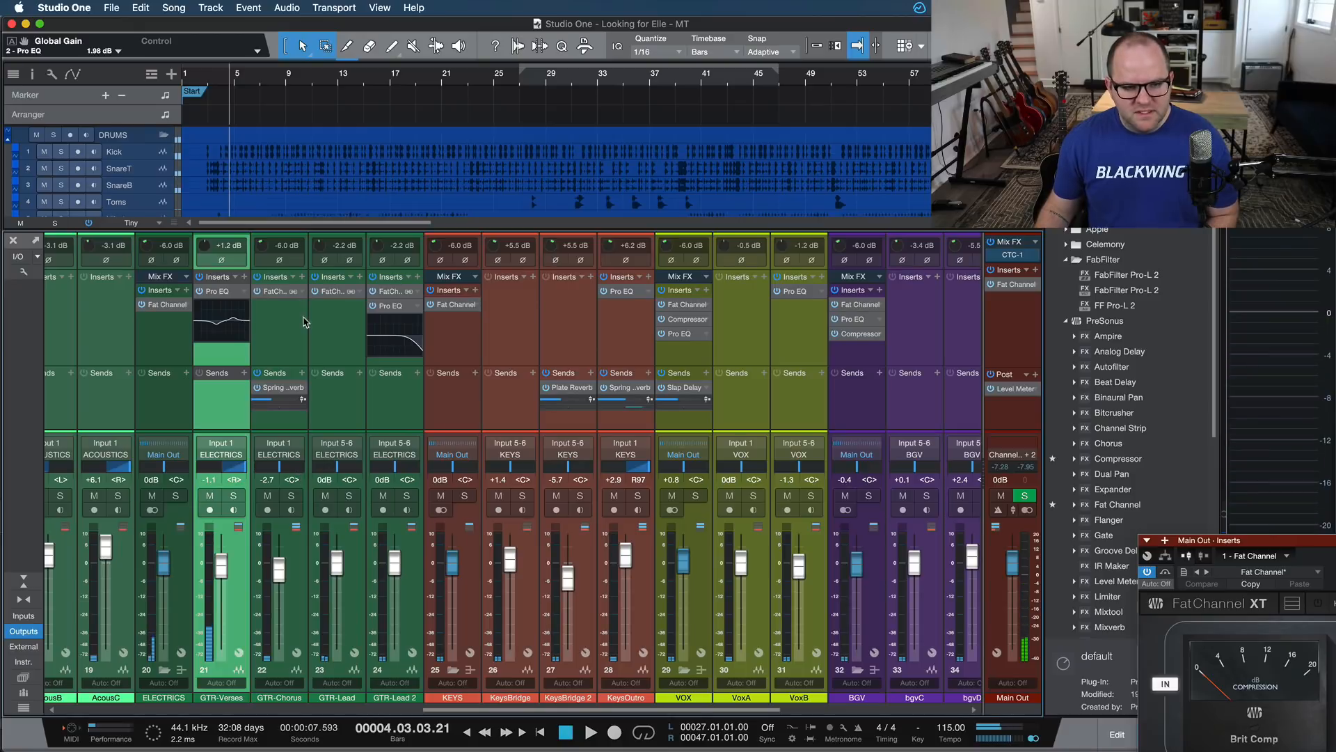
pyautogui.click(215, 294)
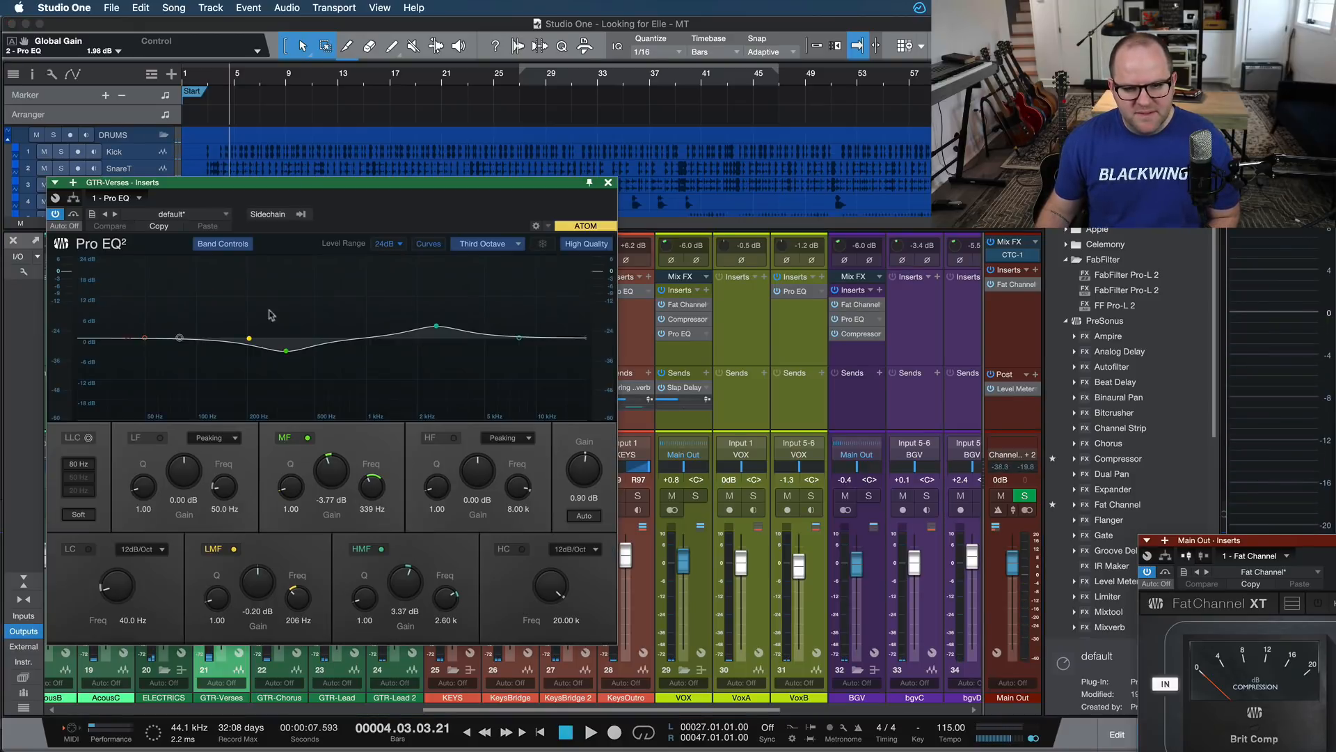
pyautogui.click(608, 183)
pyautogui.press('F3')
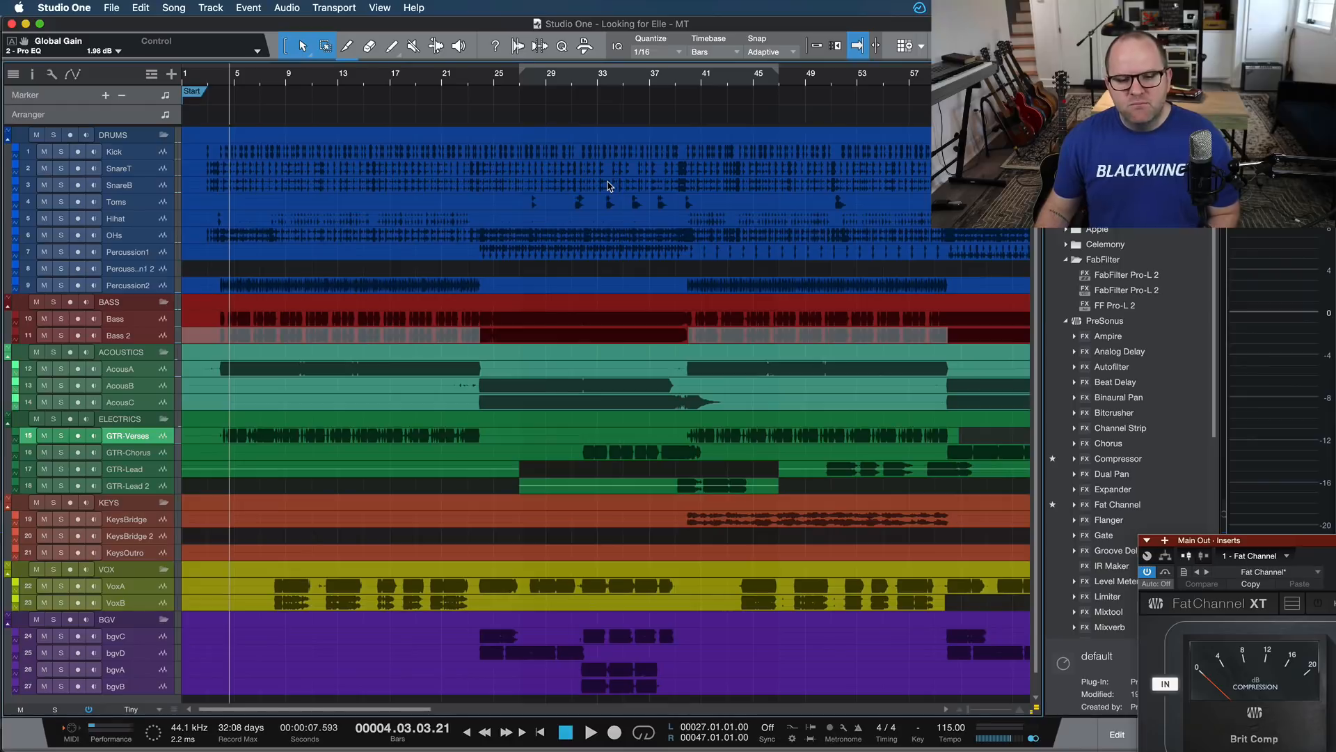
# Set the loop range to the GTR-Verses event and, playing from bar 40, solo the AcousA and GTR-Verses tracks together.
pyautogui.click(278, 435)
pyautogui.press('p')
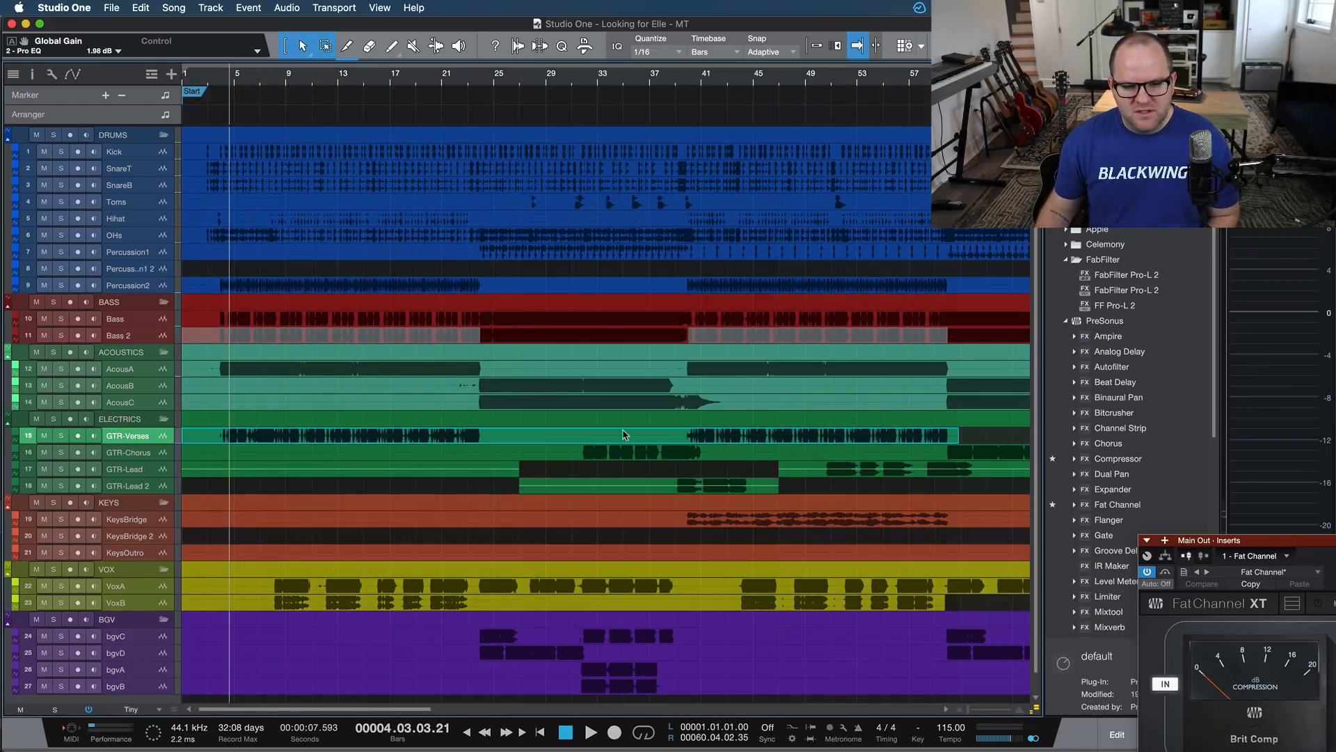
pyautogui.click(691, 84)
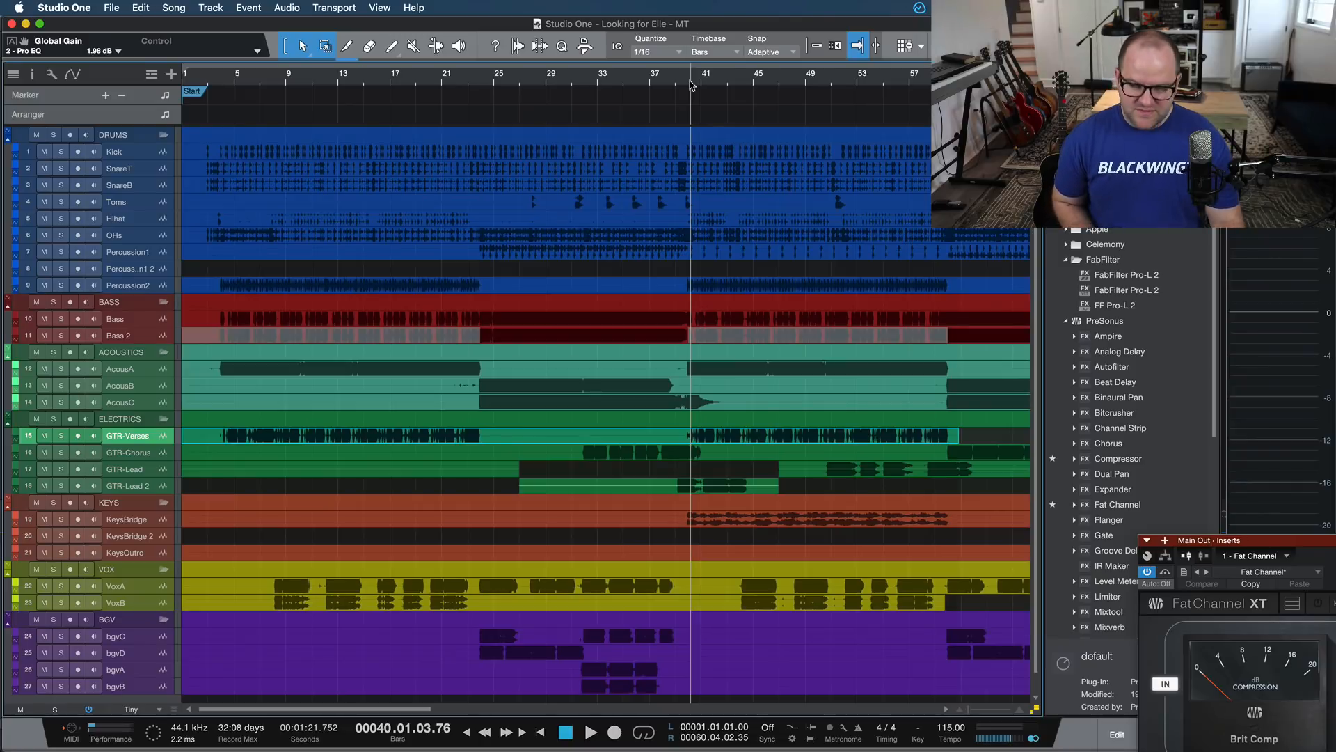
pyautogui.press('space')
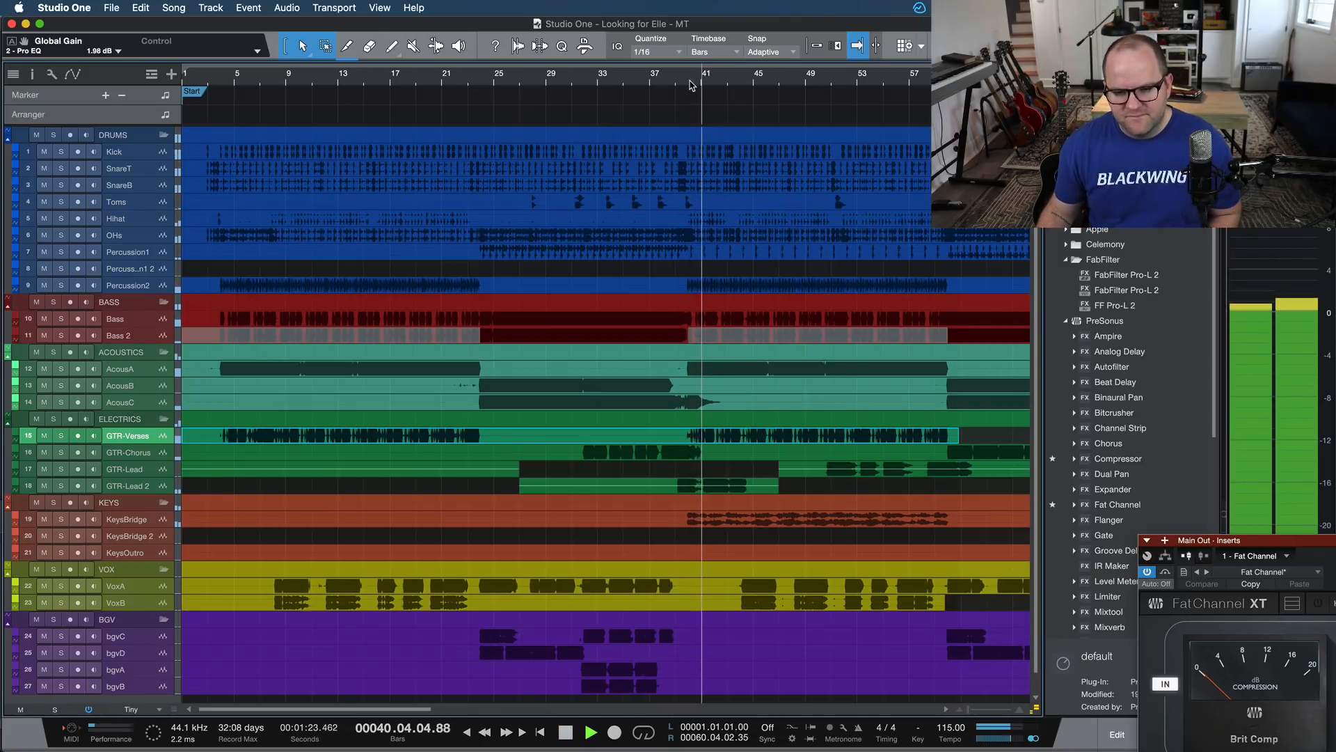
pyautogui.keyDown('ctrl'); pyautogui.click(150, 369); pyautogui.keyUp('ctrl')
pyautogui.press('s')
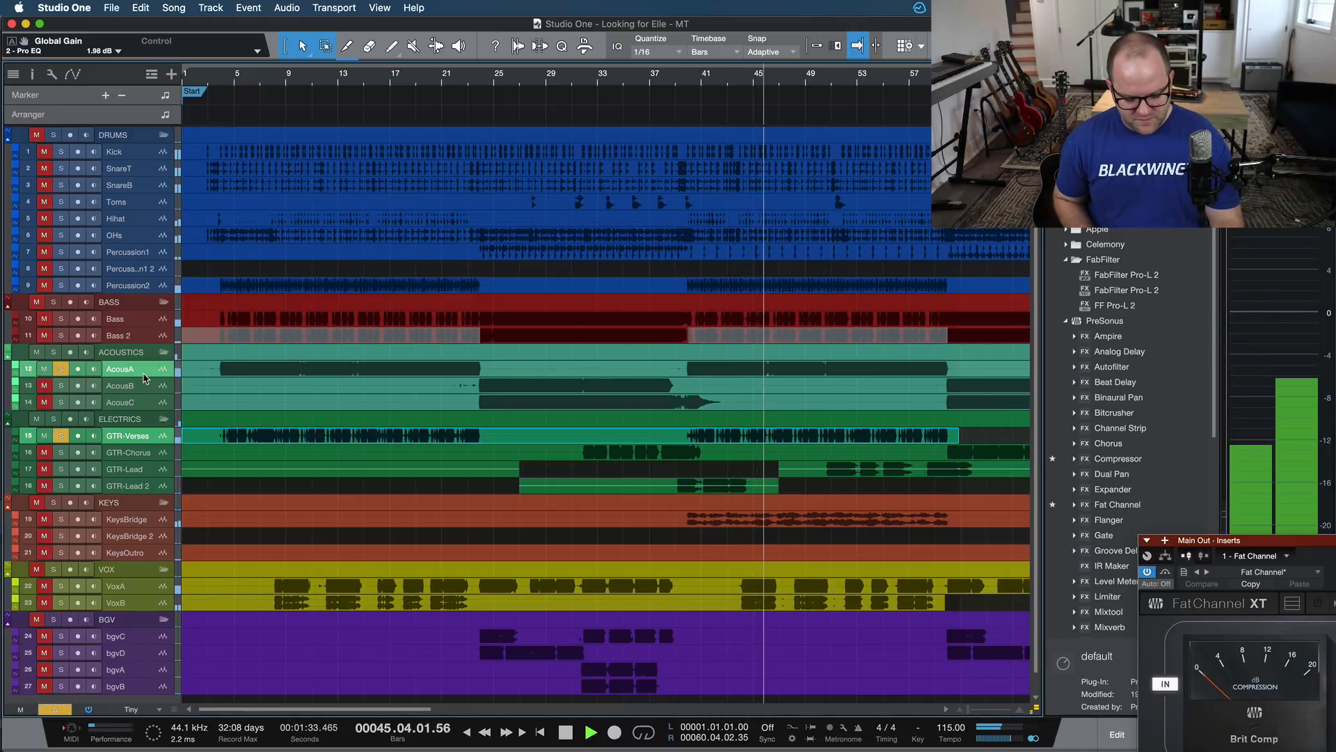
pyautogui.press('space')
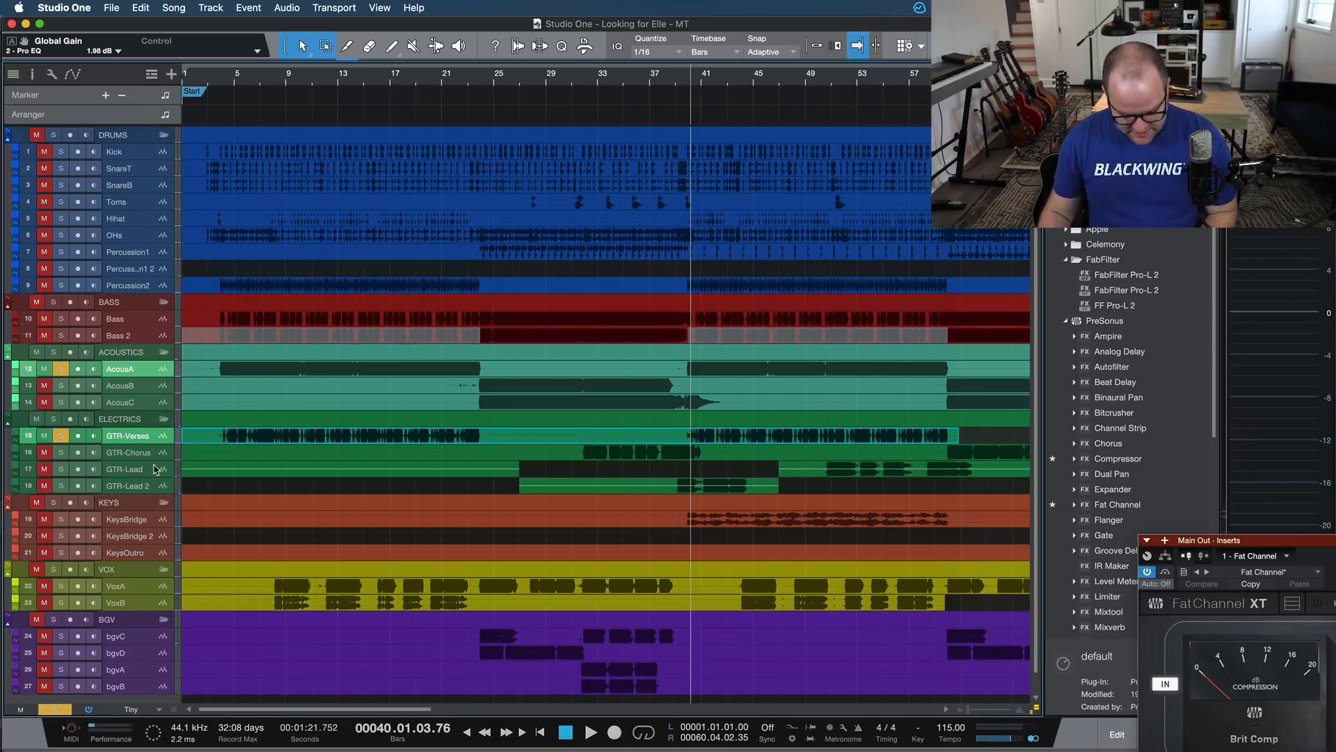
# Lower the GTR-Verses channel volume to -5.4 dB while playing it with AcousA from bar 40, and clear all solos.
pyautogui.press('F3')
pyautogui.click(320, 411)
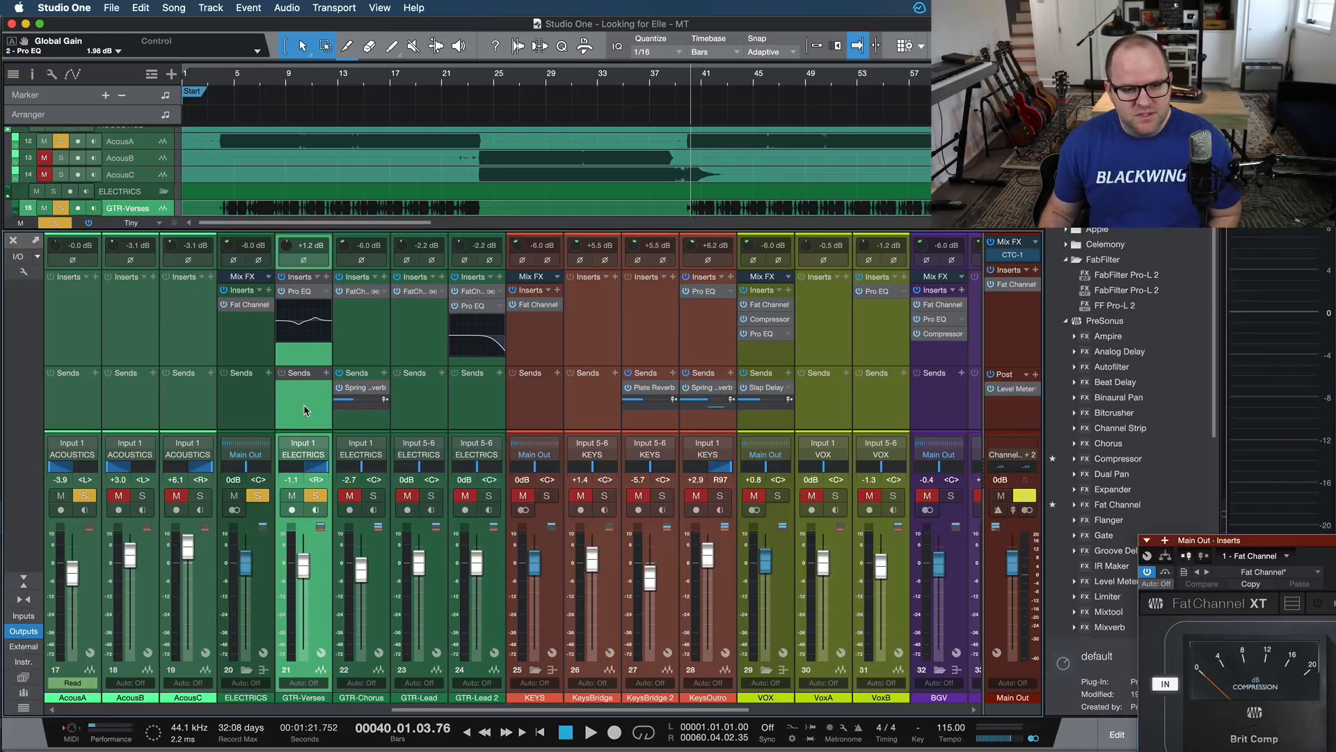
pyautogui.press('space')
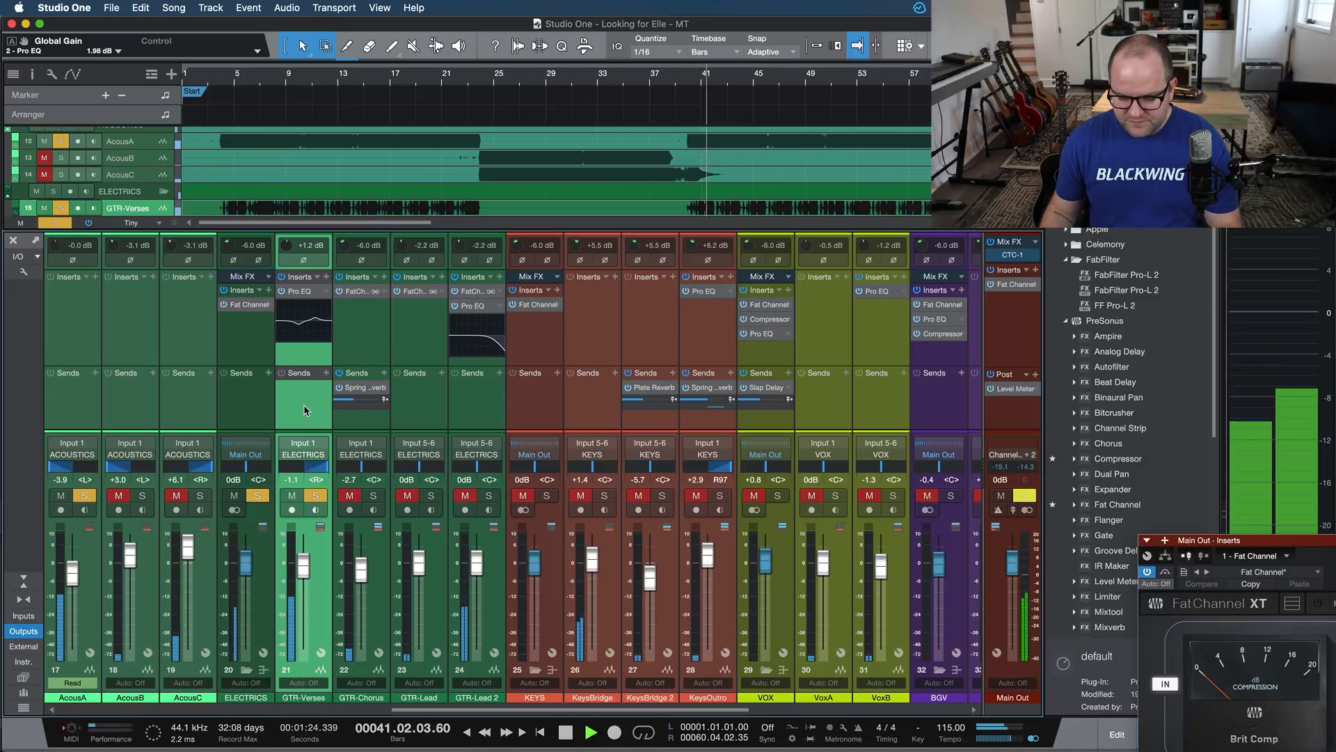
pyautogui.press('space')
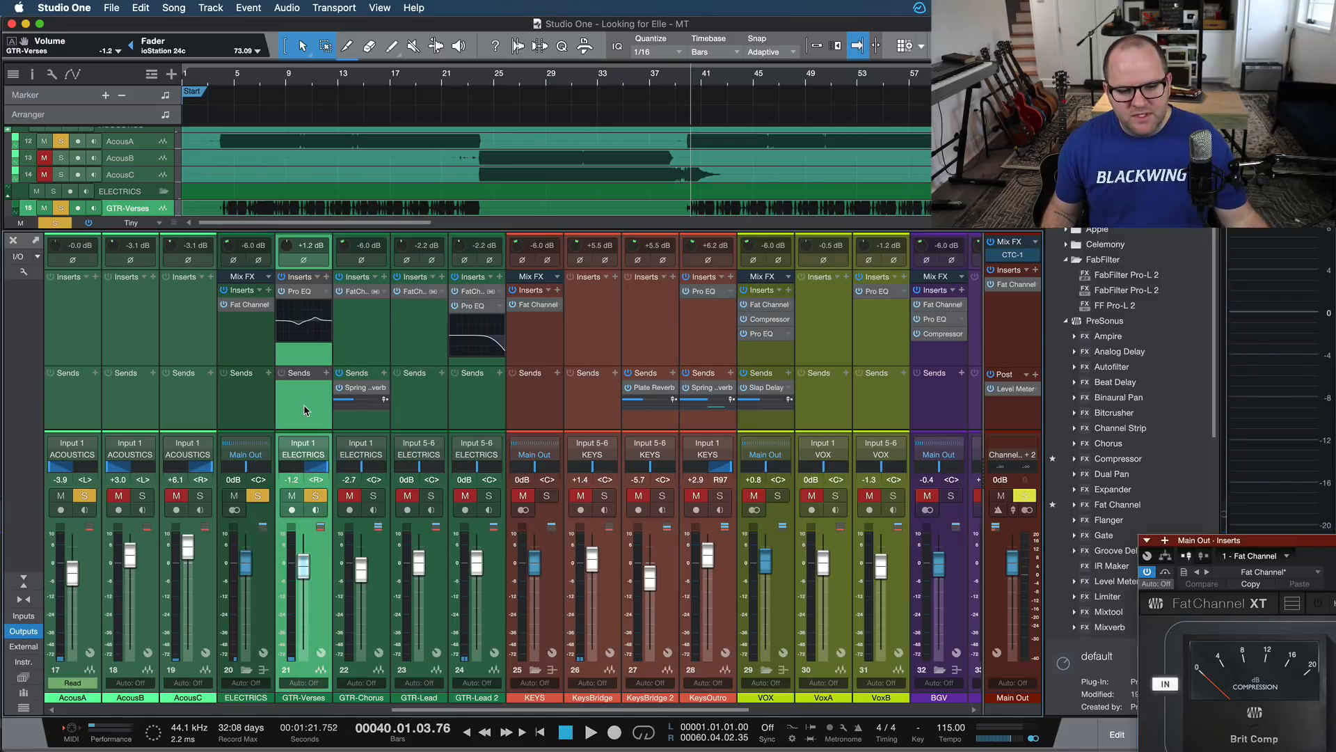
pyautogui.press('space')
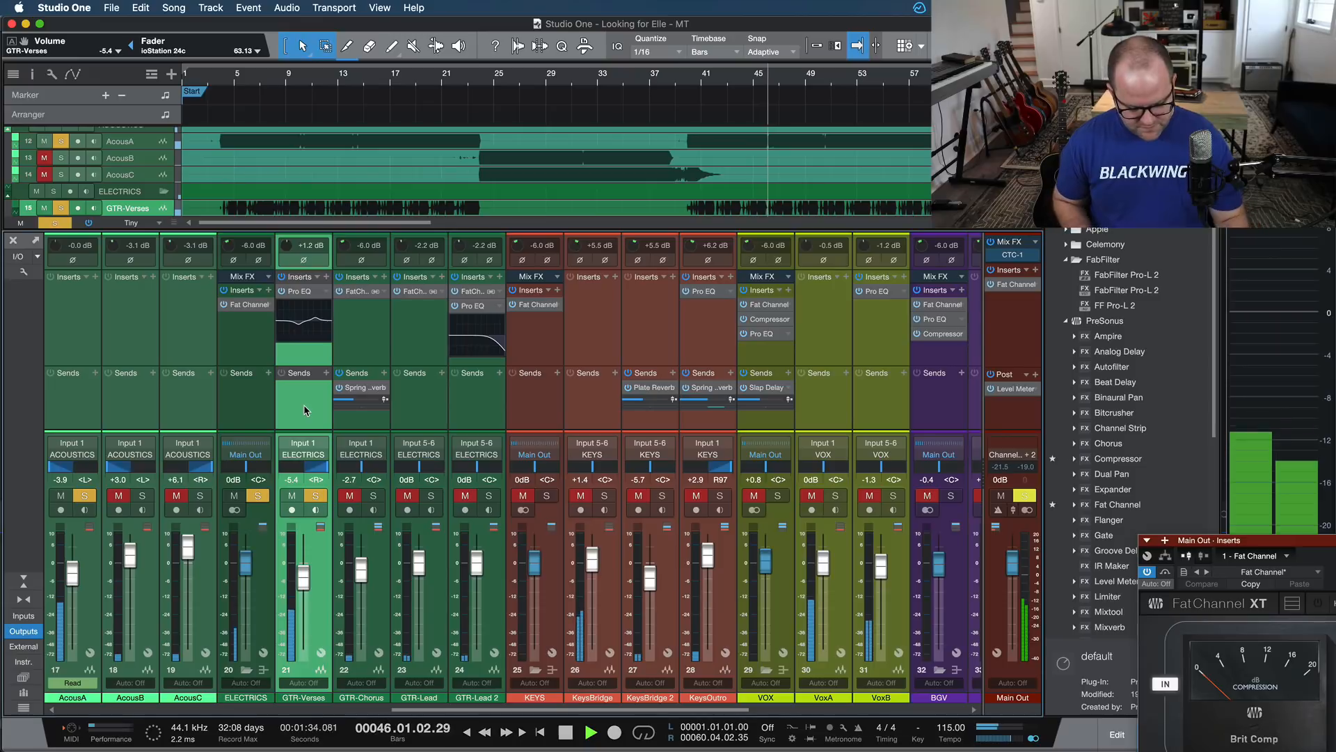
pyautogui.press('space')
pyautogui.hotkey('shift', 's')
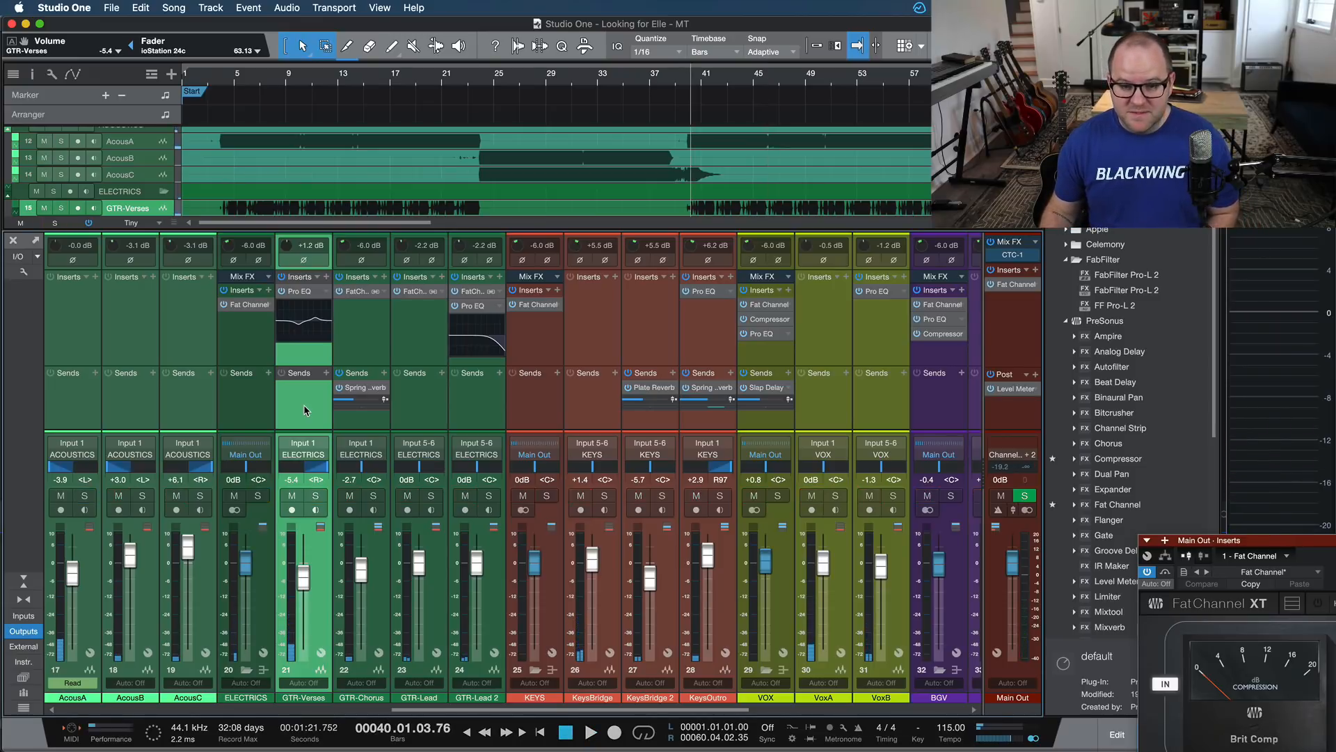
# Play the full mix from about bar 4 and raise GTR-Verses to -4.4 dB and AcousA to -3.4 dB.
pyautogui.click(229, 84)
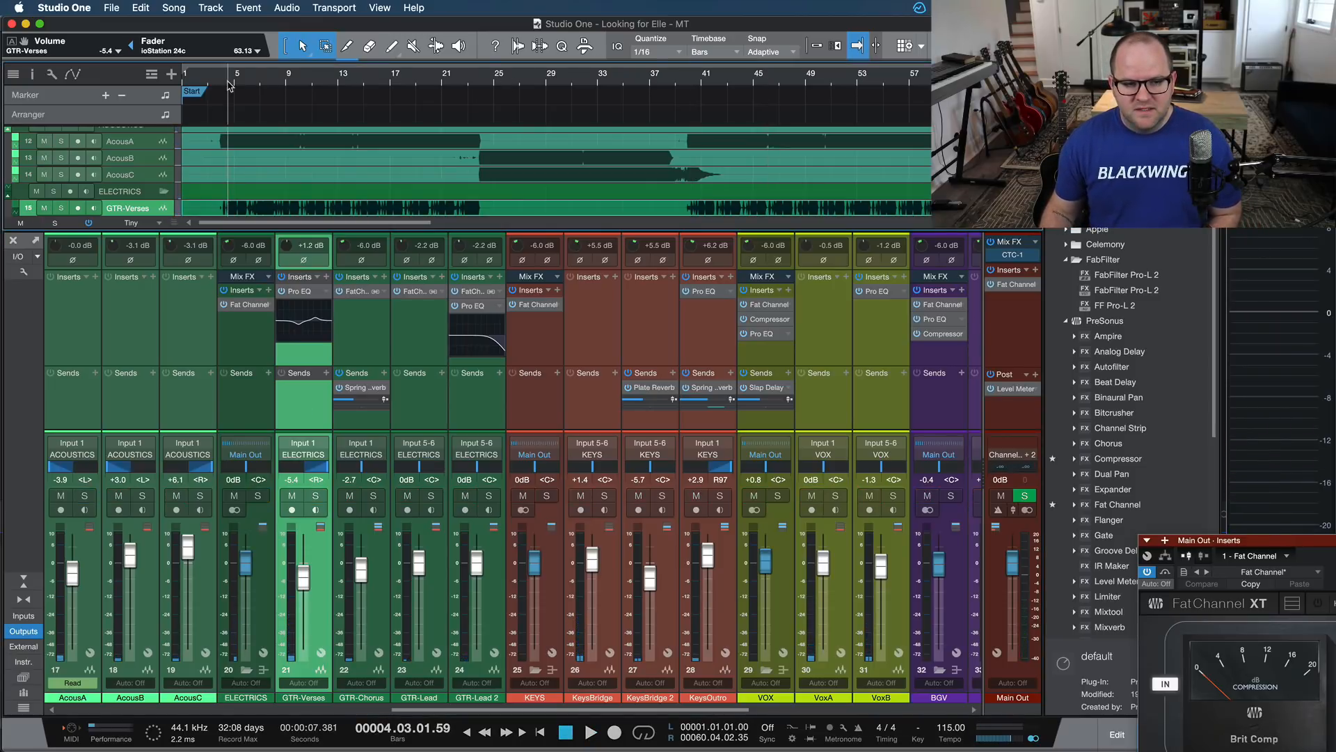
pyautogui.press('space')
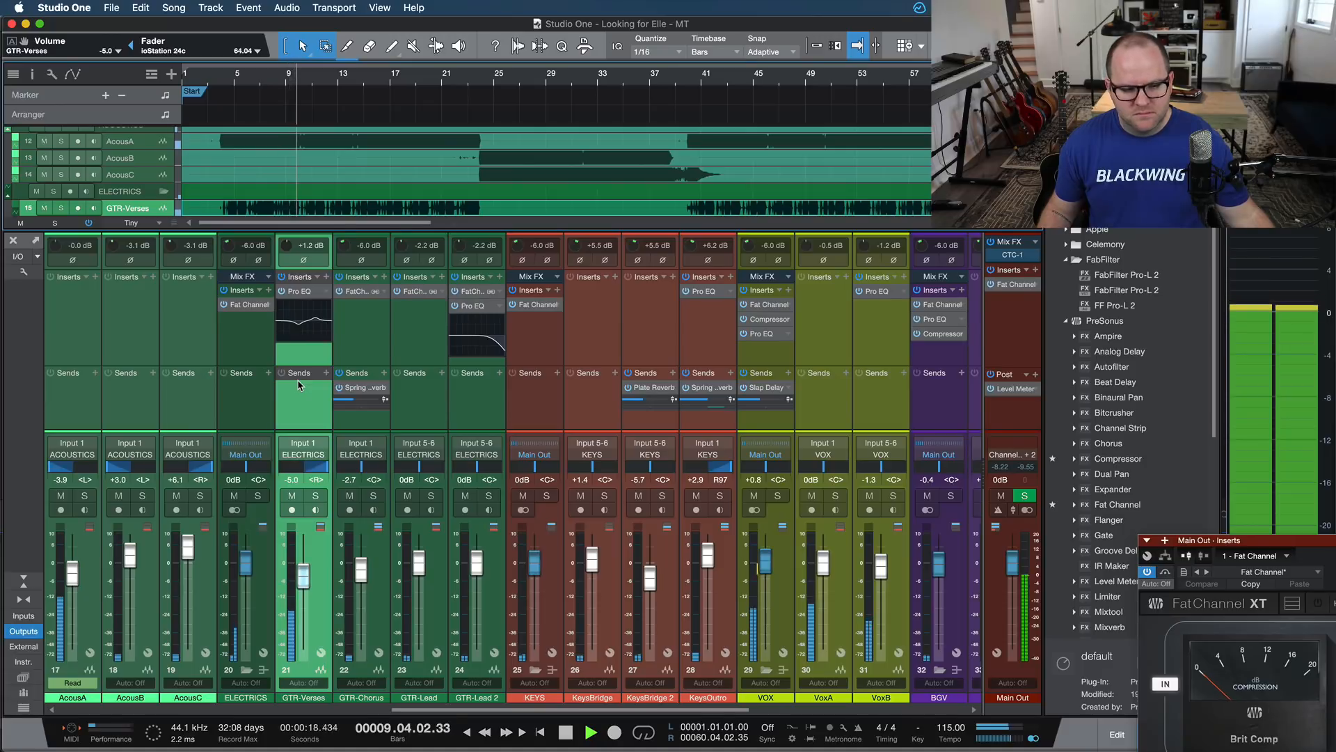
pyautogui.click(63, 388)
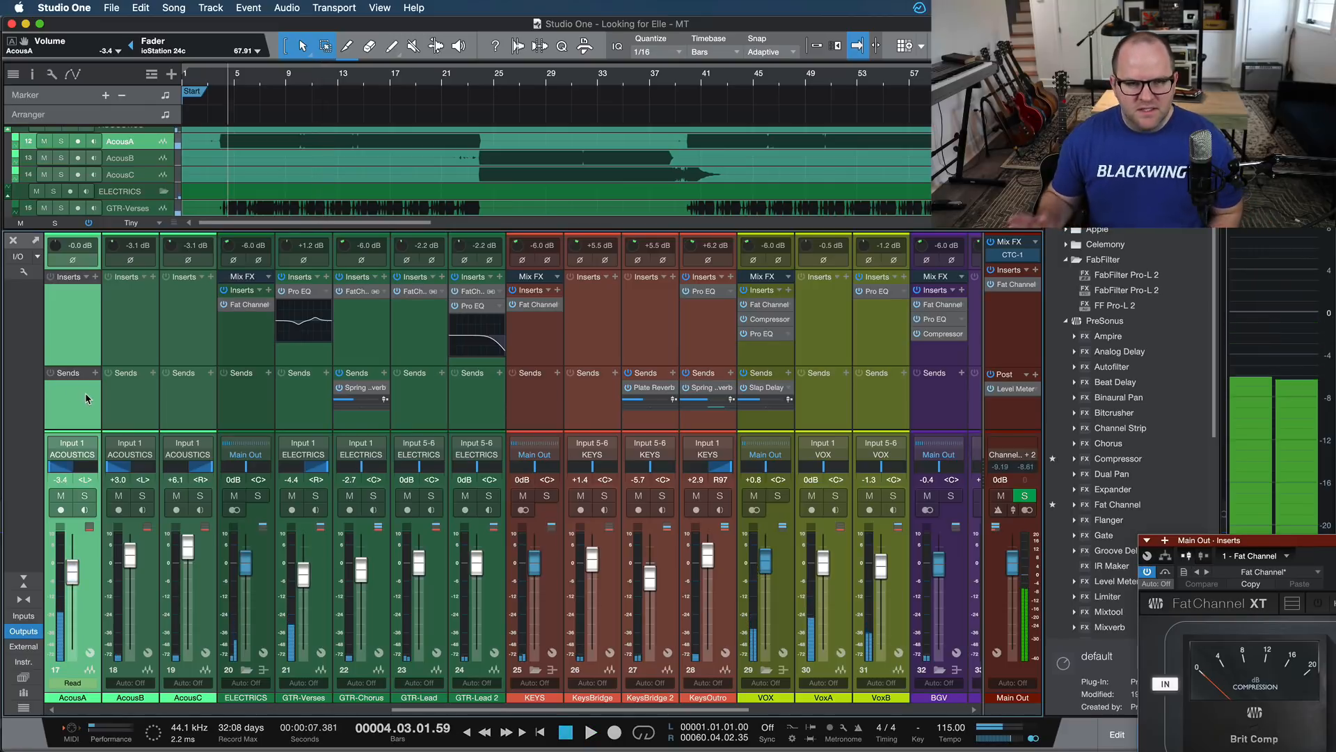
# Switch to The Archive and remove the "R Electric softer intro/v1" line from the mix notes.
pyautogui.press('super+Tab')
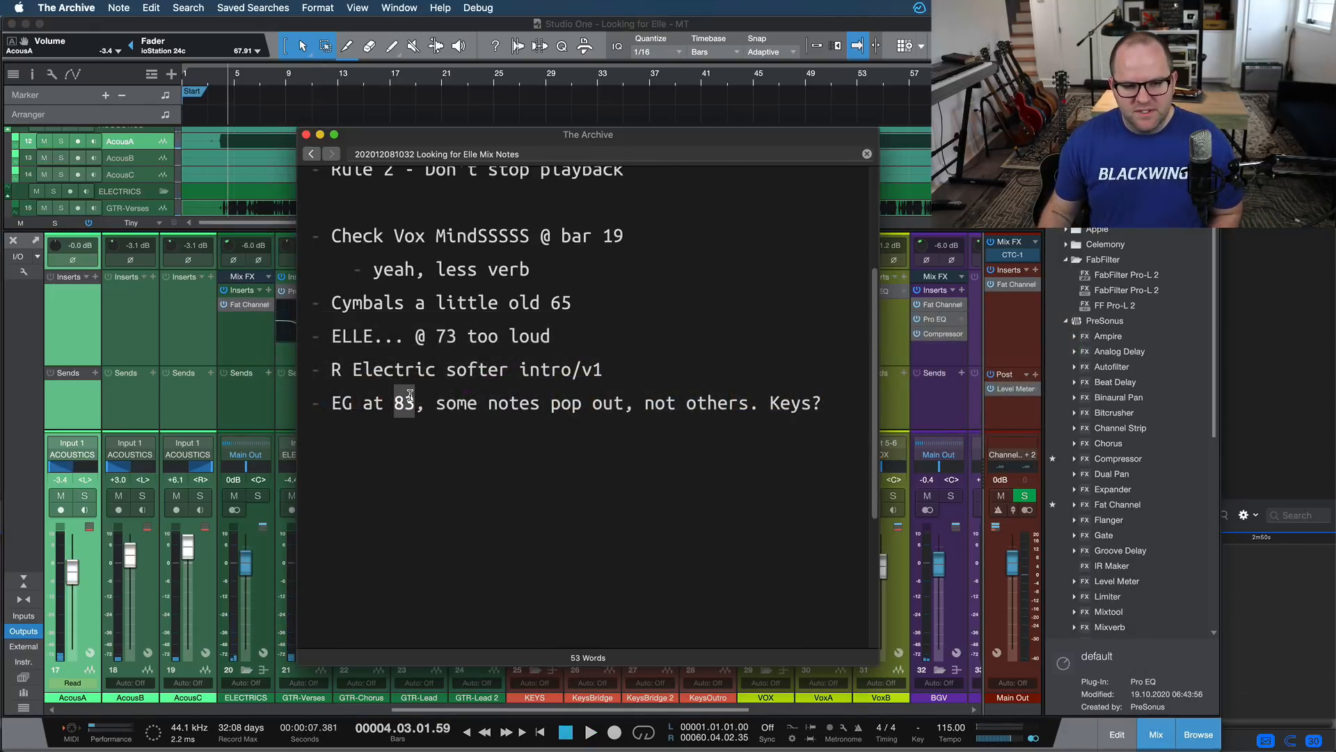
pyautogui.tripleClick(410, 395)
pyautogui.press('Up')
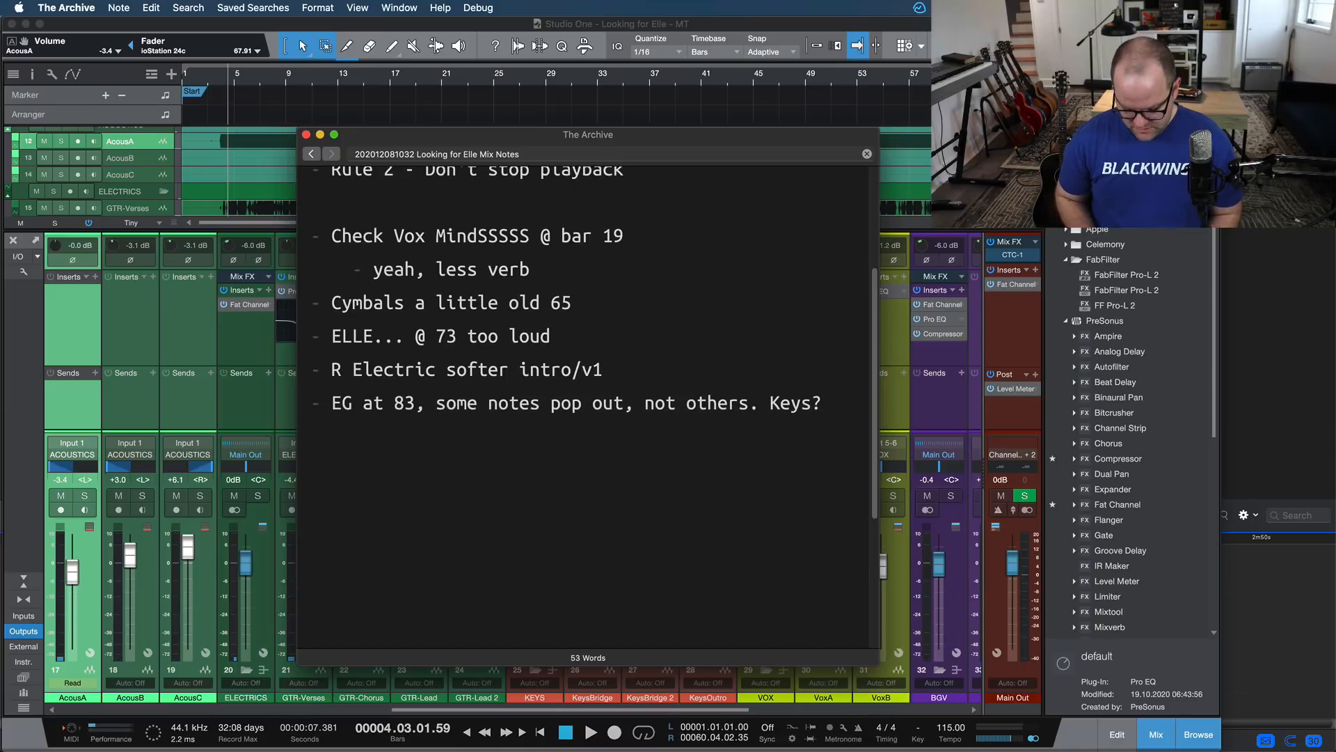
pyautogui.hotkey('shift', 'Down')
pyautogui.press('super+x')
pyautogui.press('BackSpace')
pyautogui.press('BackSpace')
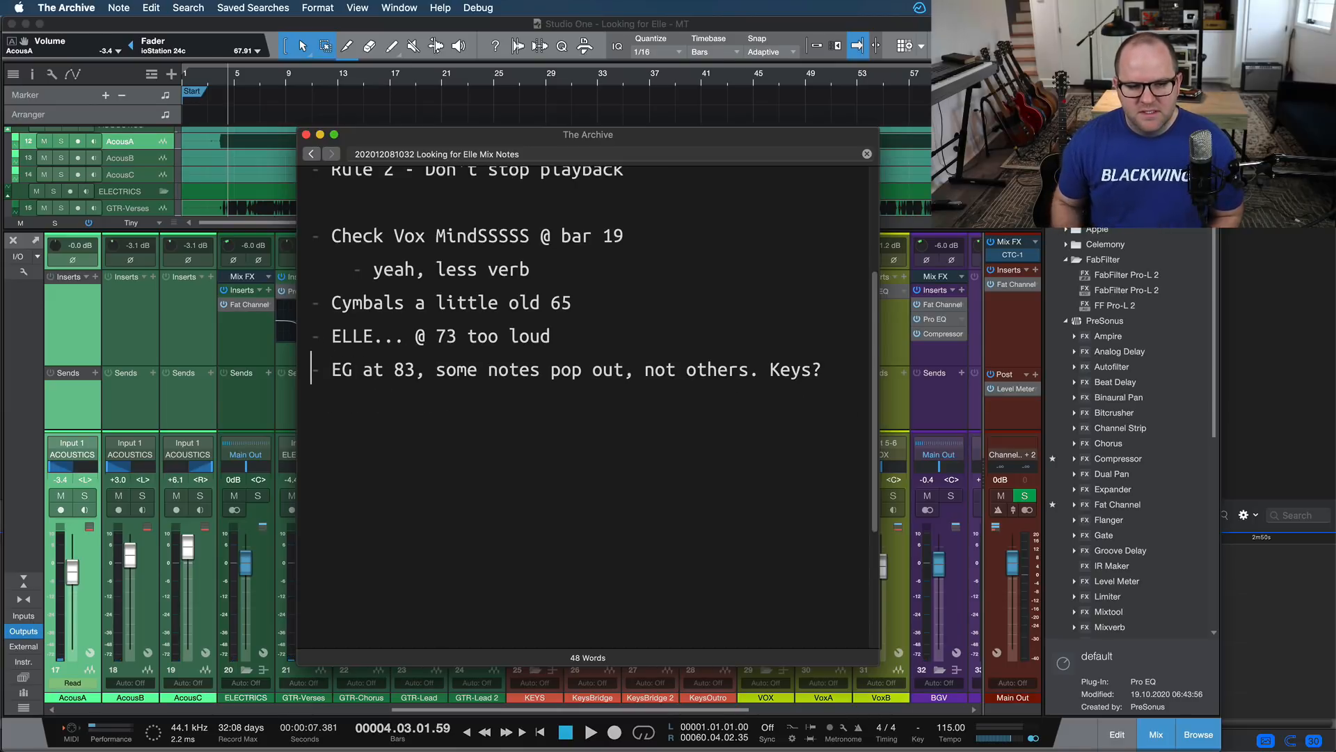
# Return to Studio One and play the full mix from about bar 82.
pyautogui.press('super+Tab')
pyautogui.hscroll(10, 763, 93)
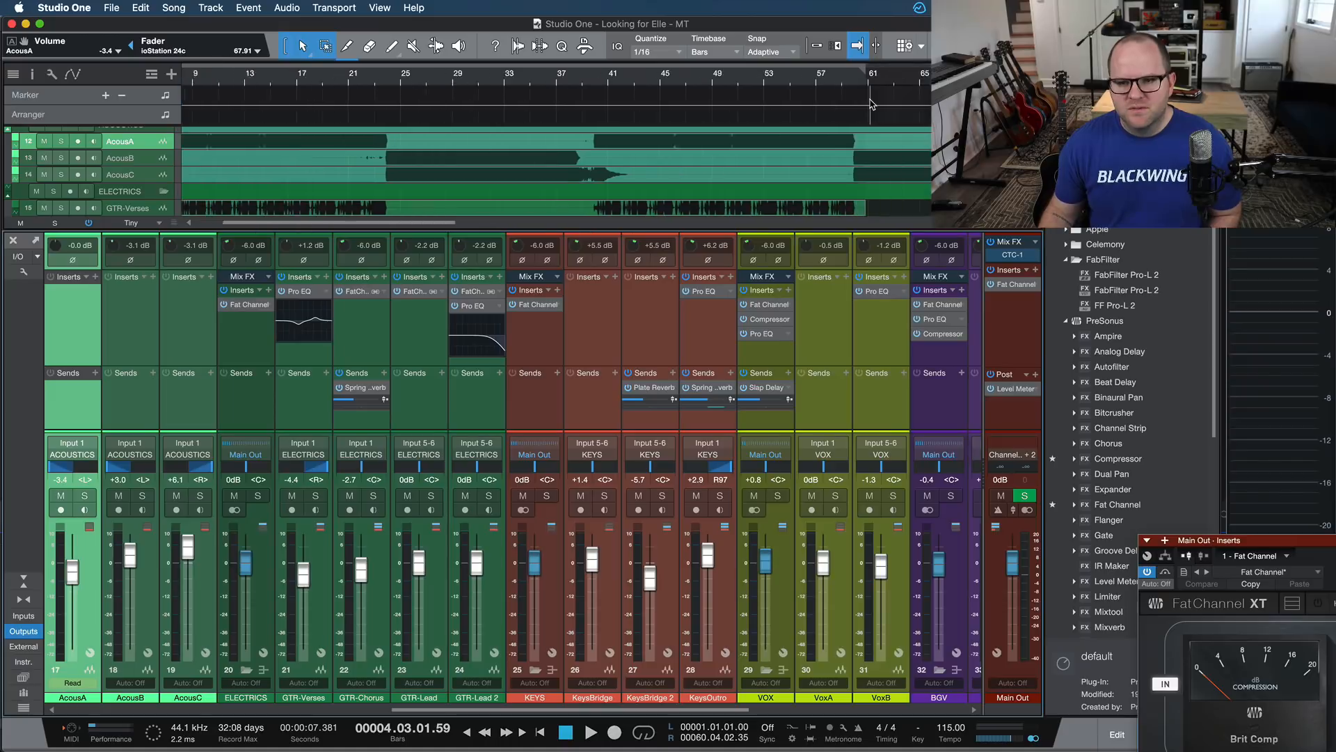
pyautogui.click(771, 78)
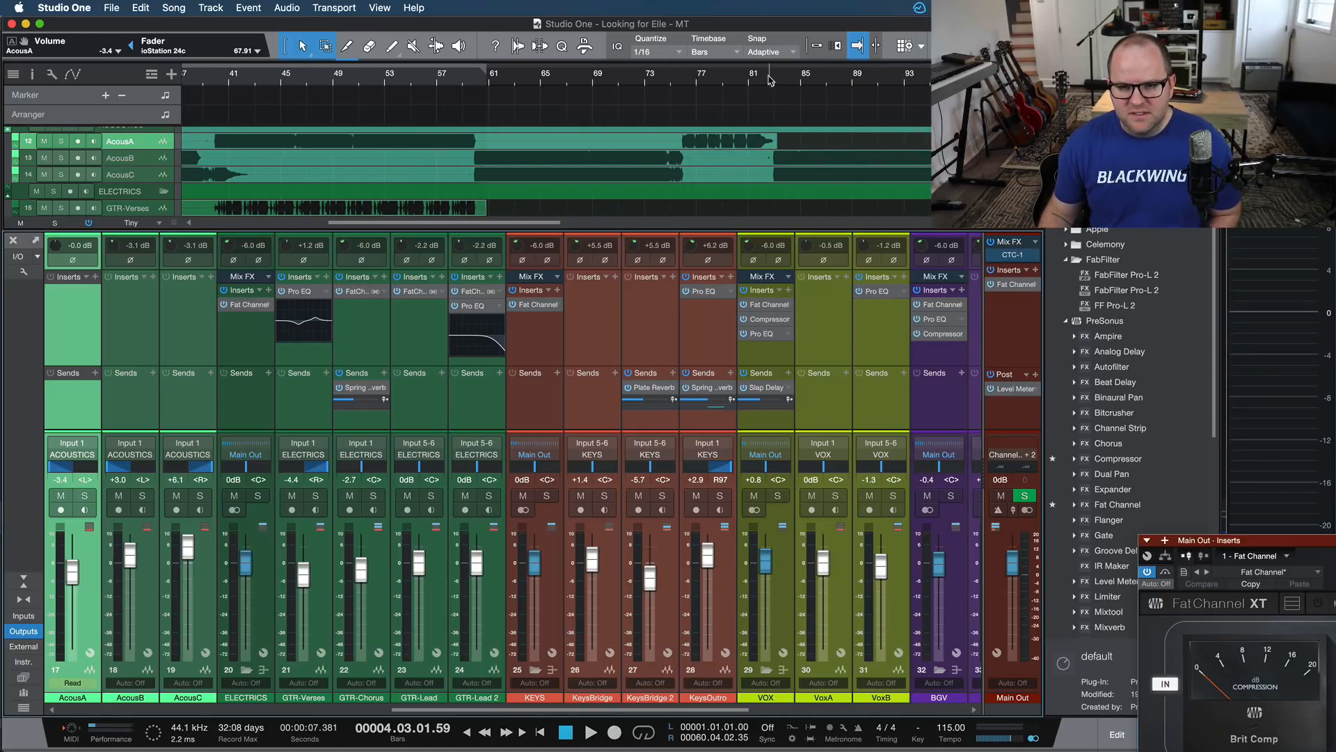
pyautogui.press('space')
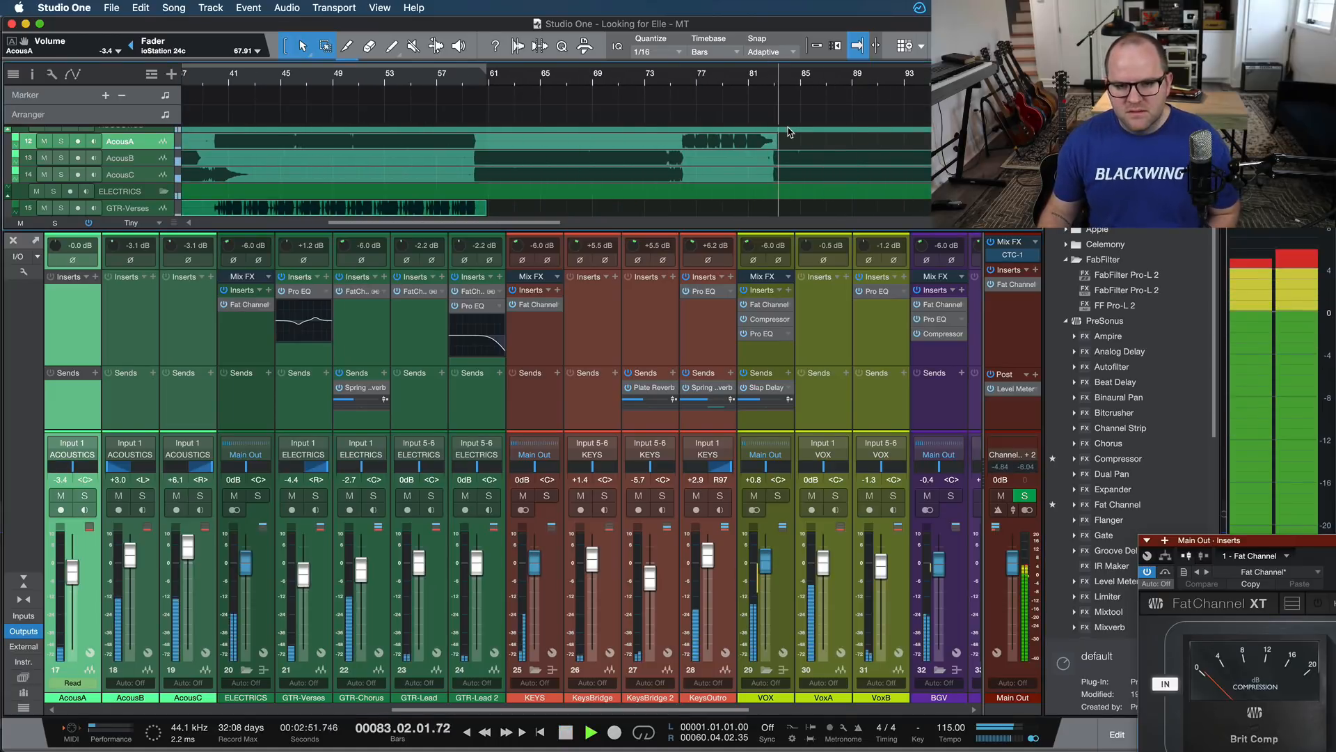
# Hide the mixer, listen to the ELECTRICS folder and the KeysOutro track soloed in turn, clear the solos and stop playback.
pyautogui.press('F3')
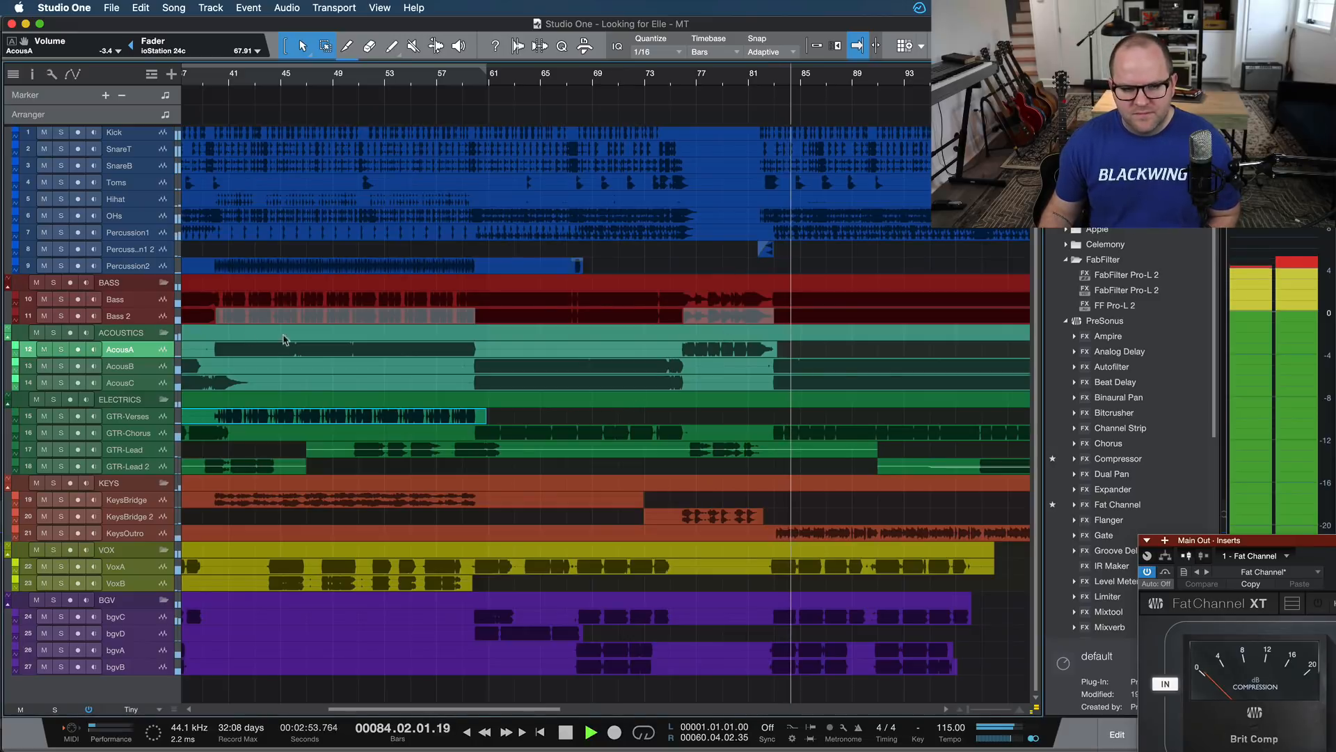
pyautogui.click(122, 401)
pyautogui.press('s')
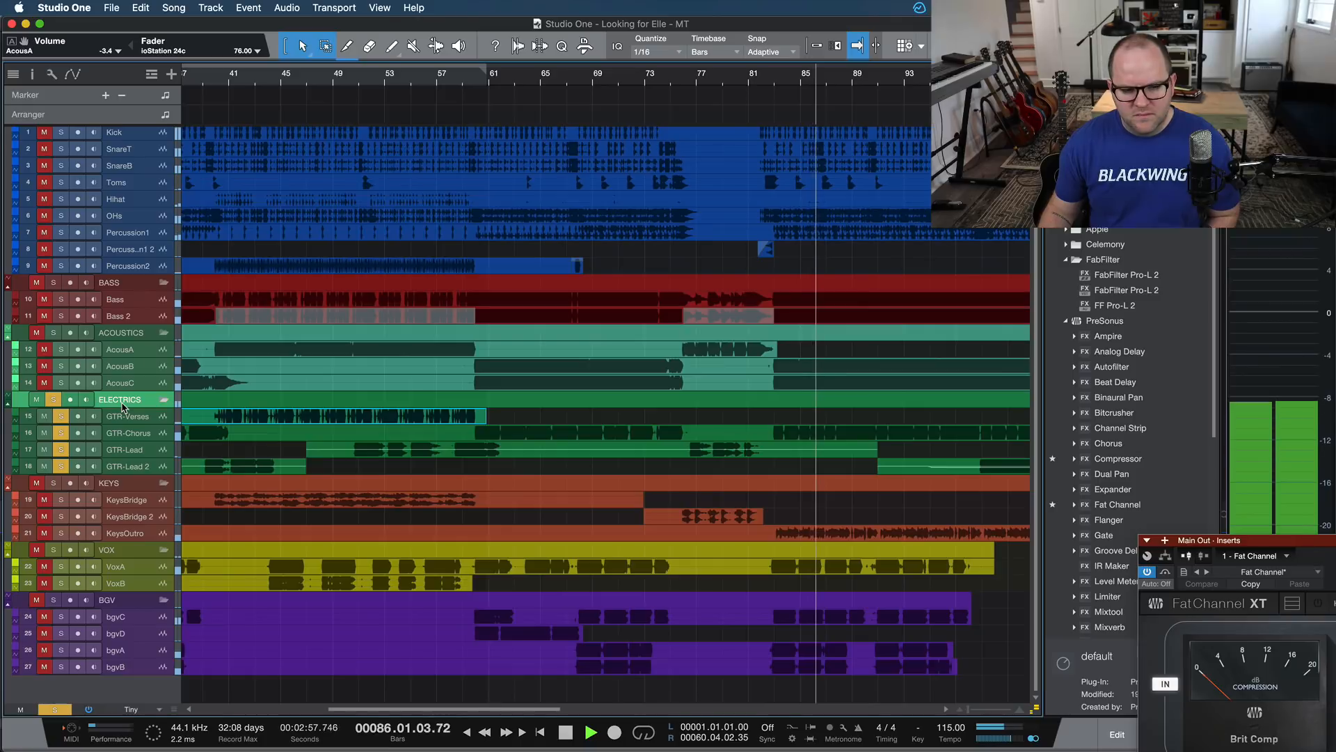
pyautogui.click(124, 534)
pyautogui.press('s')
pyautogui.press('s')
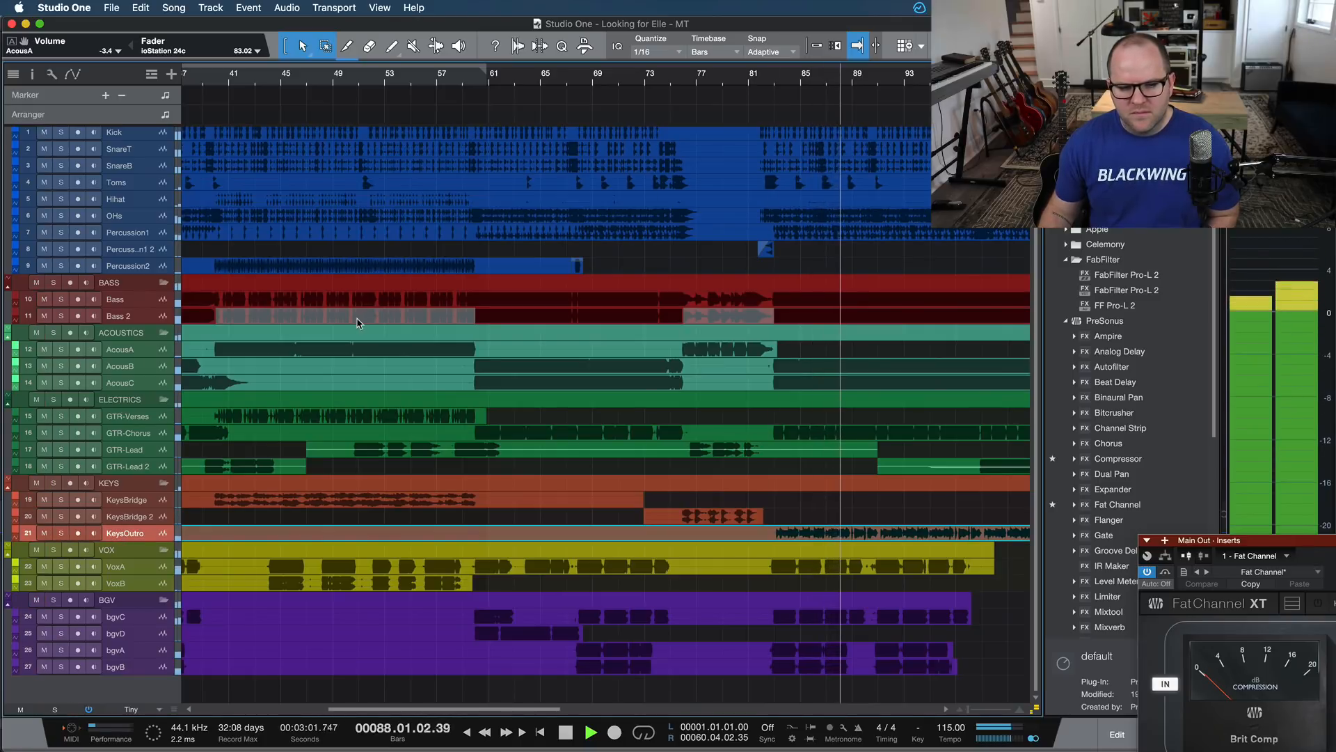
pyautogui.press('space')
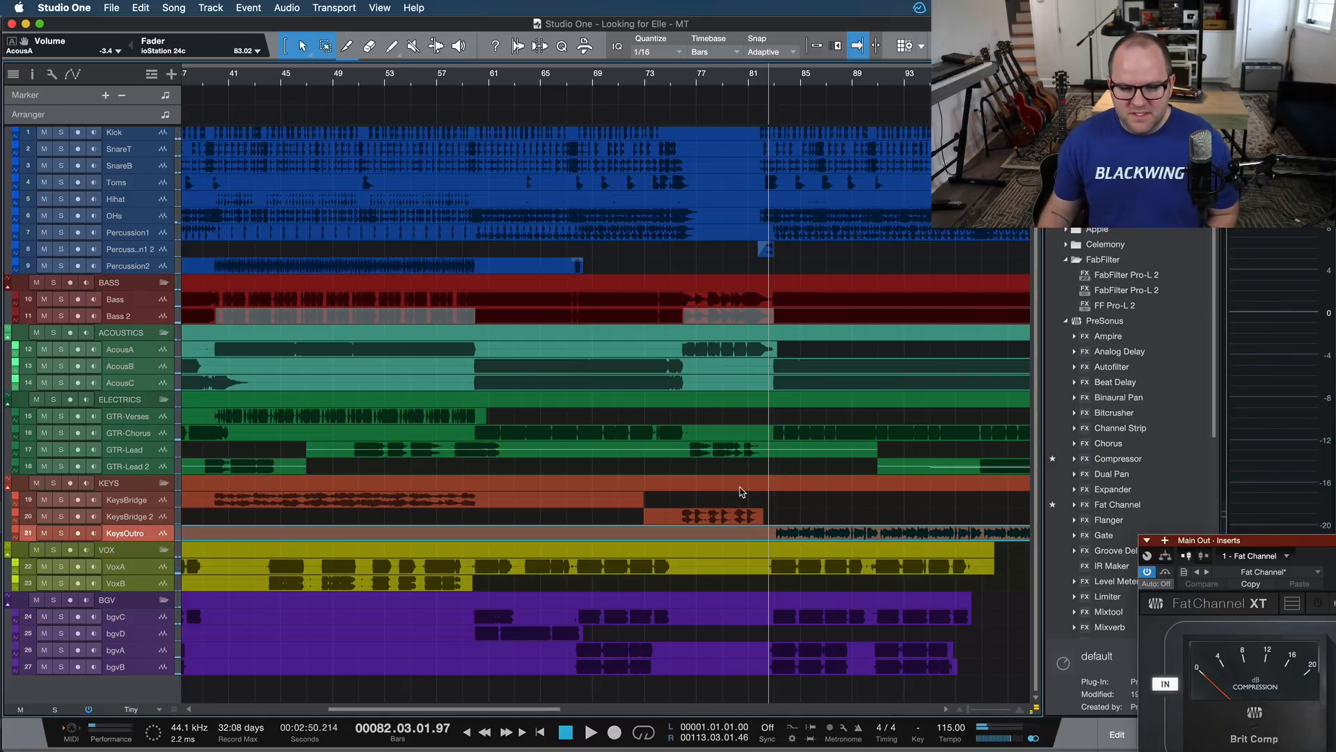
# Compare the passage from about bar 82 with the KeysOutro track muted, and unmute the track after stopping playback.
pyautogui.scroll(5, 740, 487)
pyautogui.hscroll(5, 740, 488)
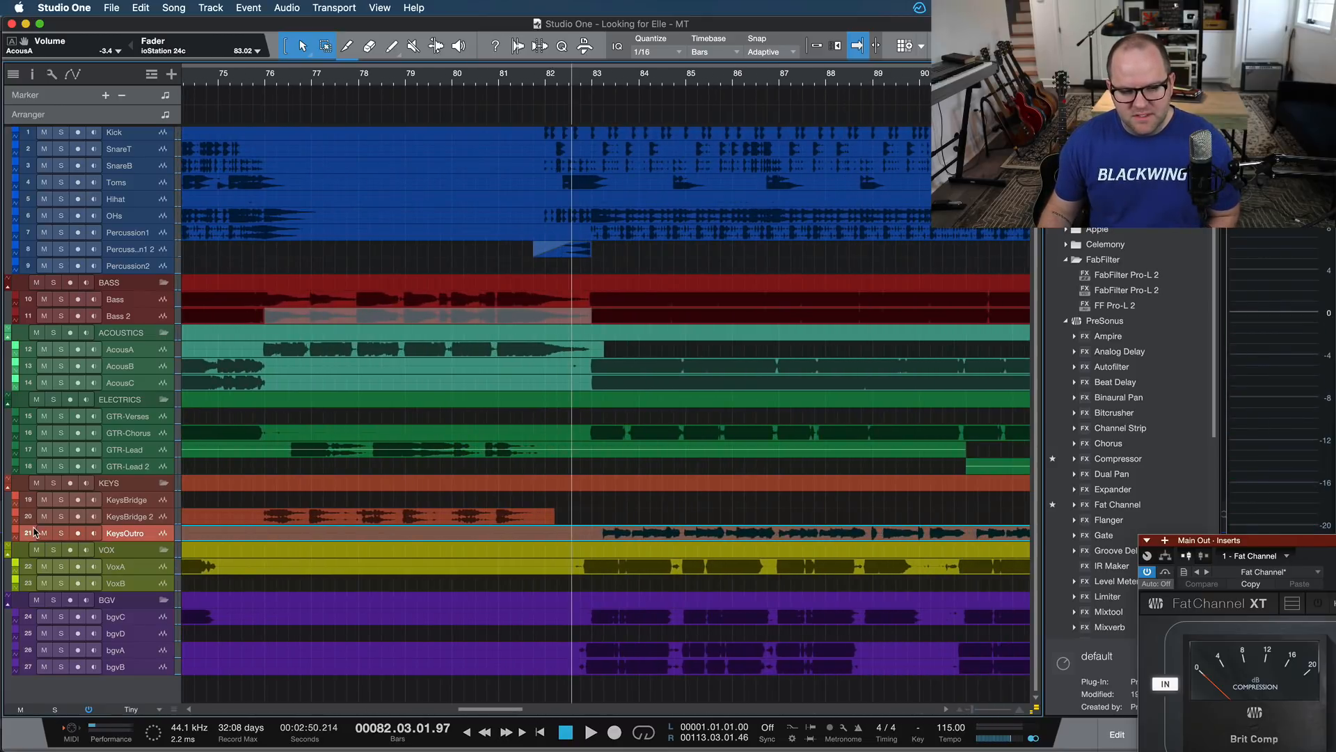
pyautogui.press('space')
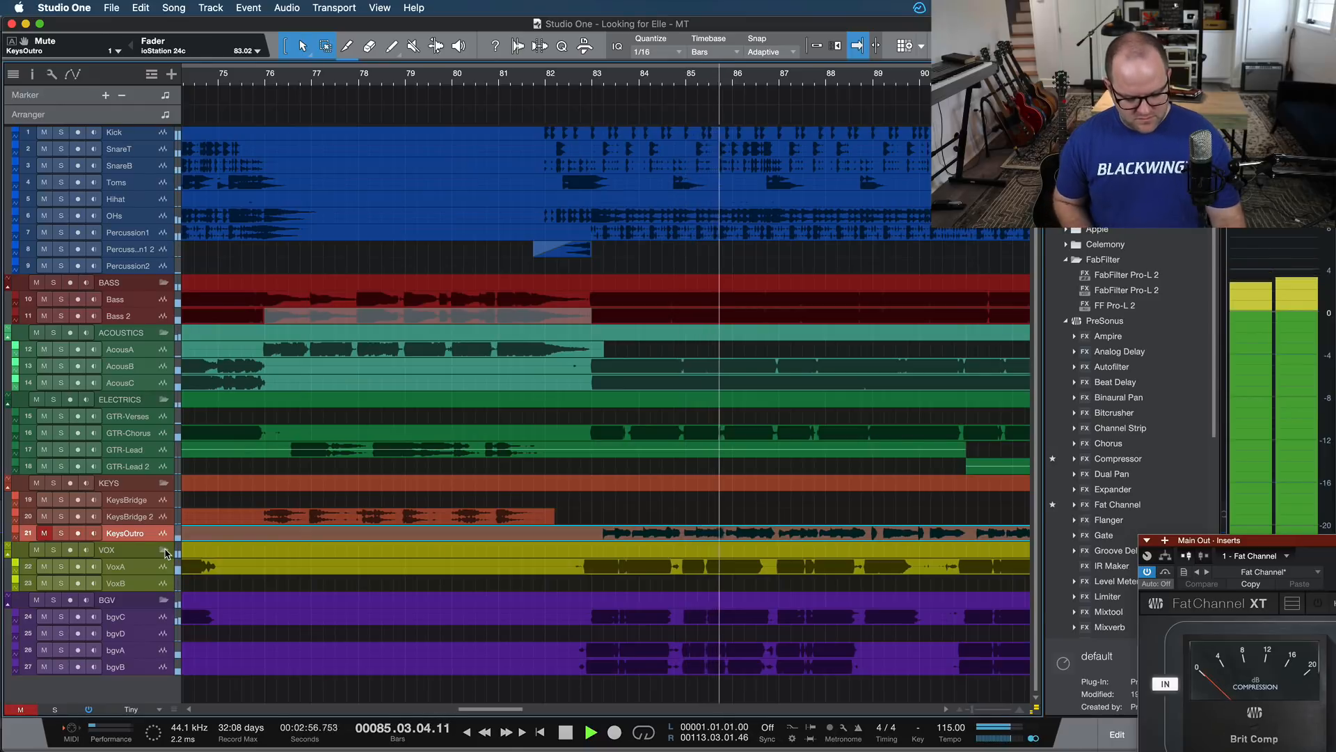
pyautogui.press('space')
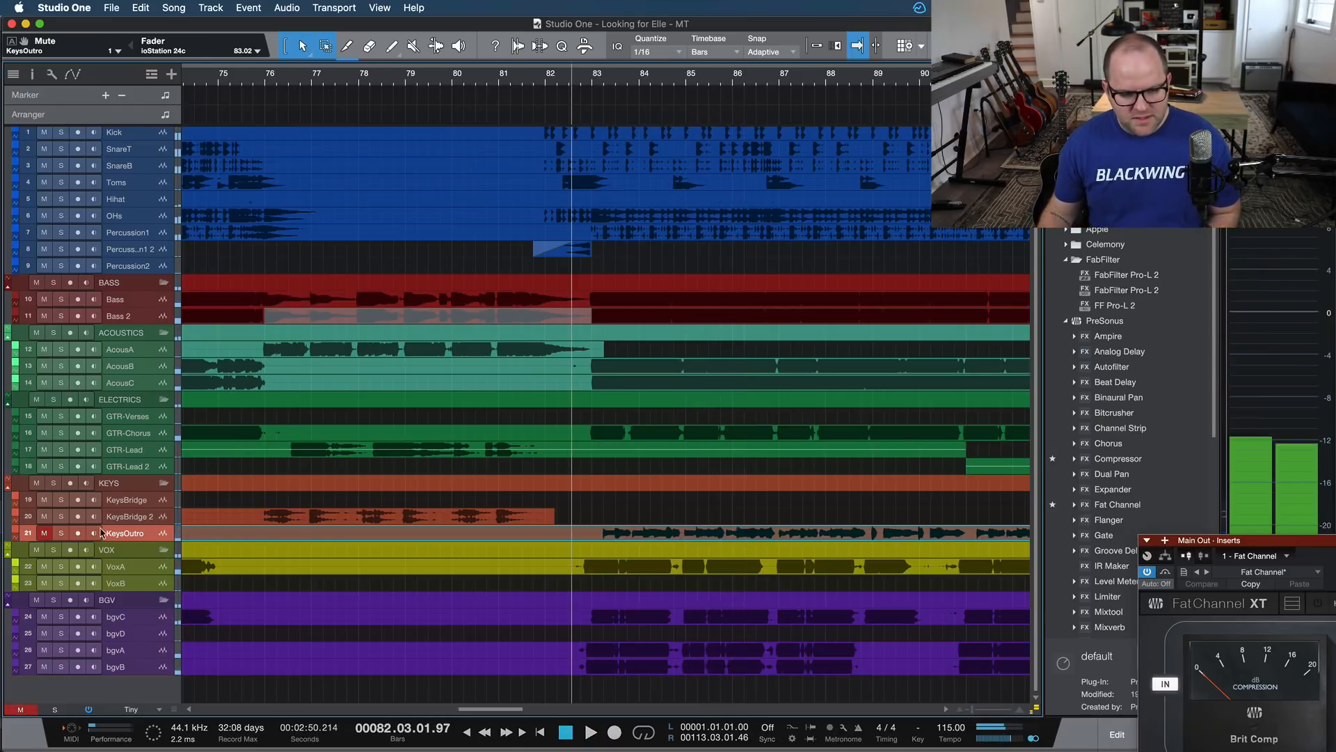
pyautogui.click(44, 533)
# Enlarge the GTR-Chorus track, reduce the waveform magnification, and play the track soloed from about bar 82.
pyautogui.click(142, 434)
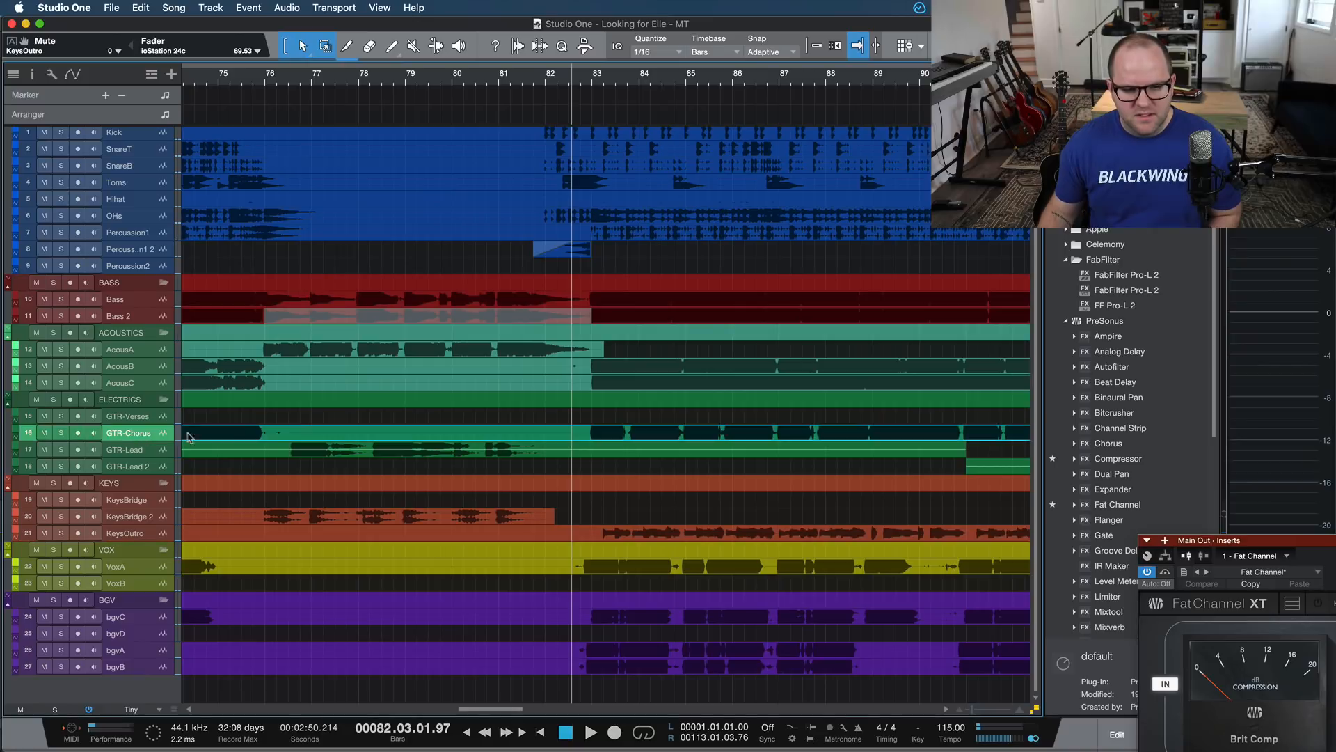
pyautogui.press('z')
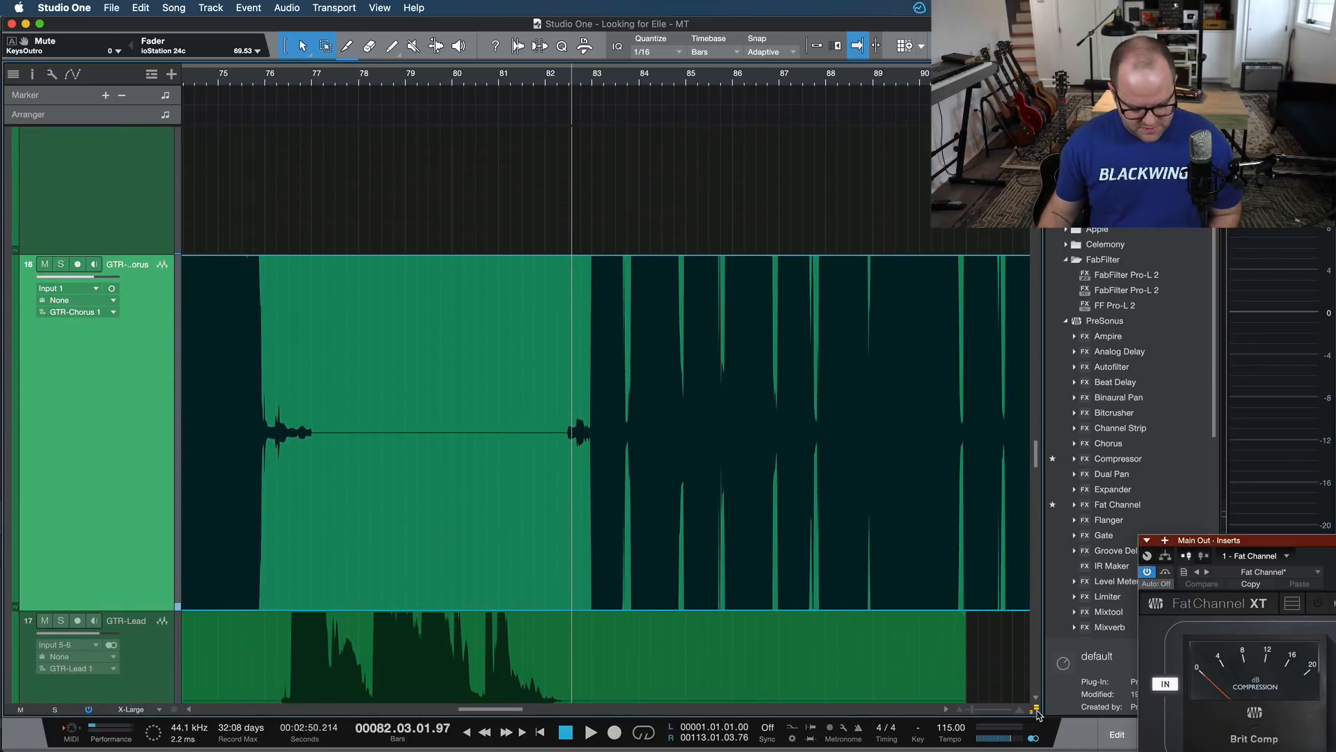
pyautogui.moveTo(1033, 682); pyautogui.dragTo(1036, 701)
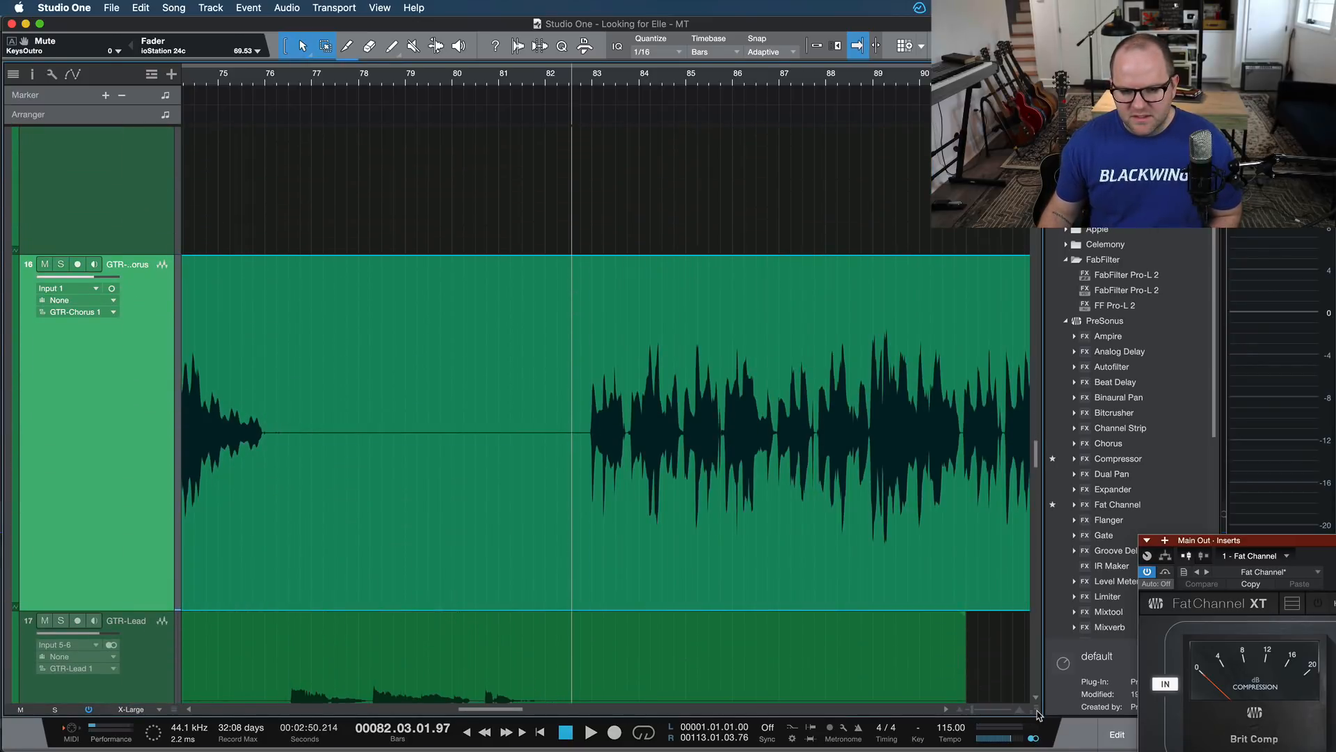
pyautogui.scroll(5, 782, 559)
pyautogui.press('space')
pyautogui.press('s')
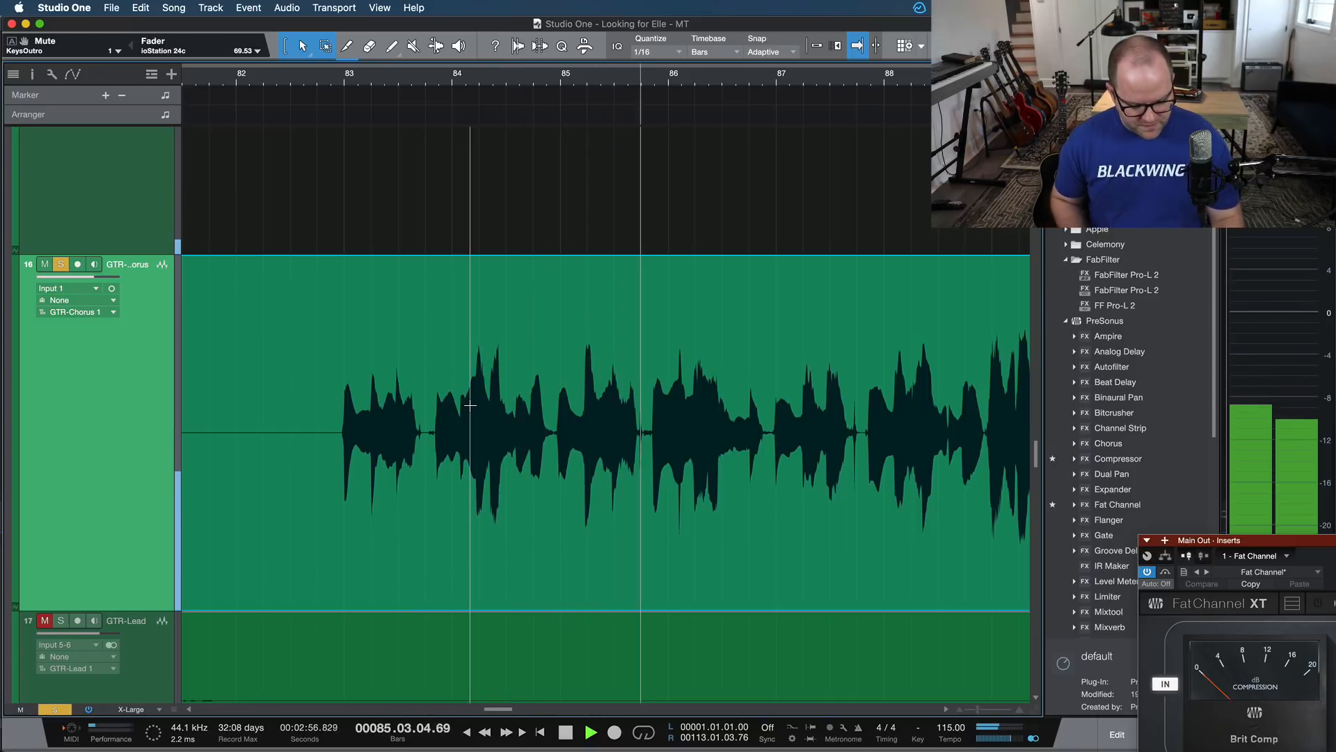
pyautogui.press('space')
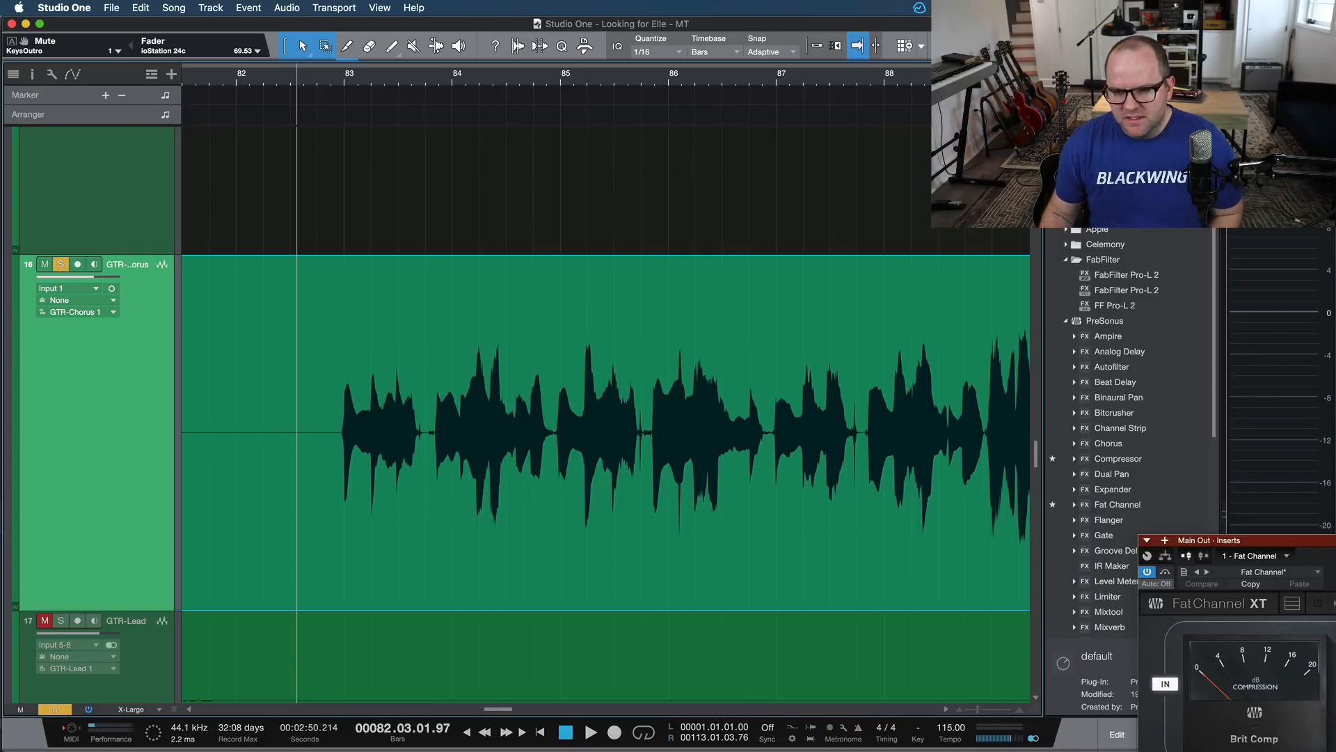
# Add a Compressor to GTR-Chorus with -21.52 dB threshold, 7.9:1 ratio, minimum knee, 8.39 ms attack and 14.8 ms release, keeping the waveform in view.
pyautogui.moveTo(1118, 458); pyautogui.dragTo(615, 449)
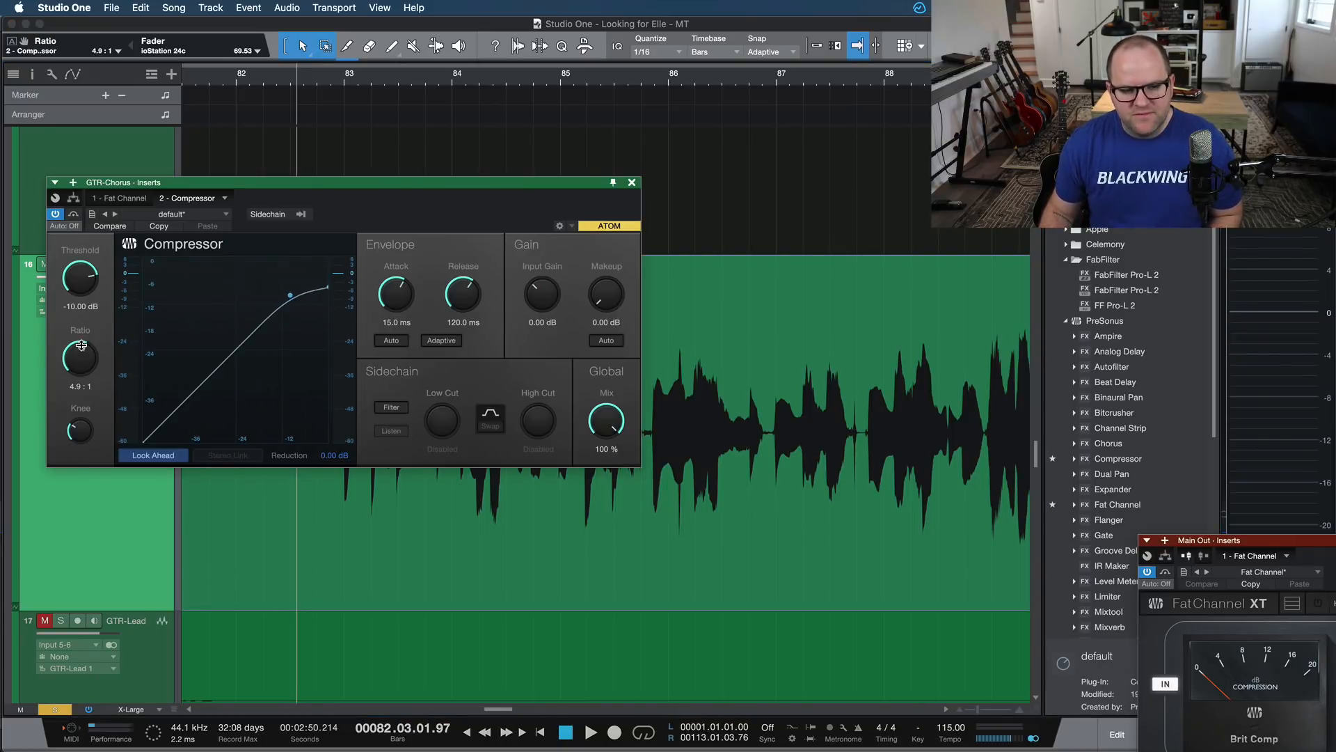
pyautogui.moveTo(80, 434); pyautogui.dragTo(127, 485)
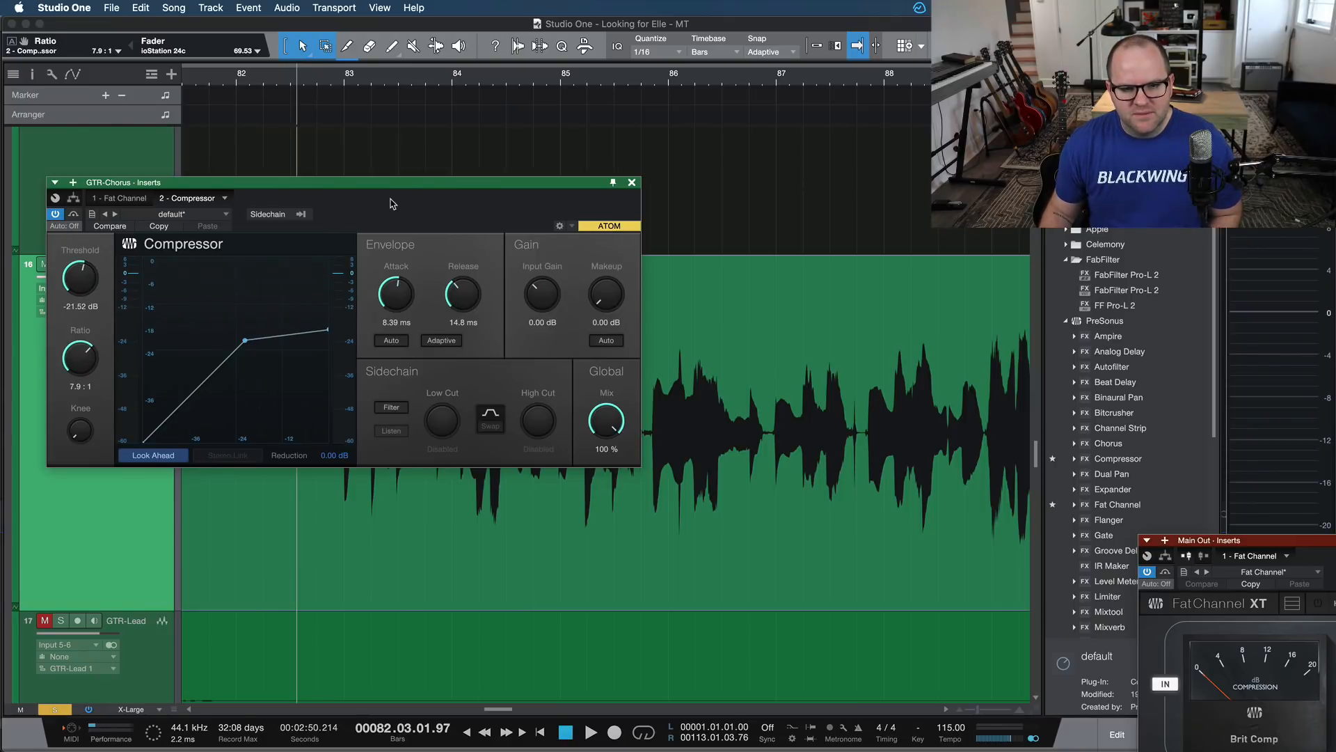
pyautogui.moveTo(388, 191); pyautogui.dragTo(359, 394)
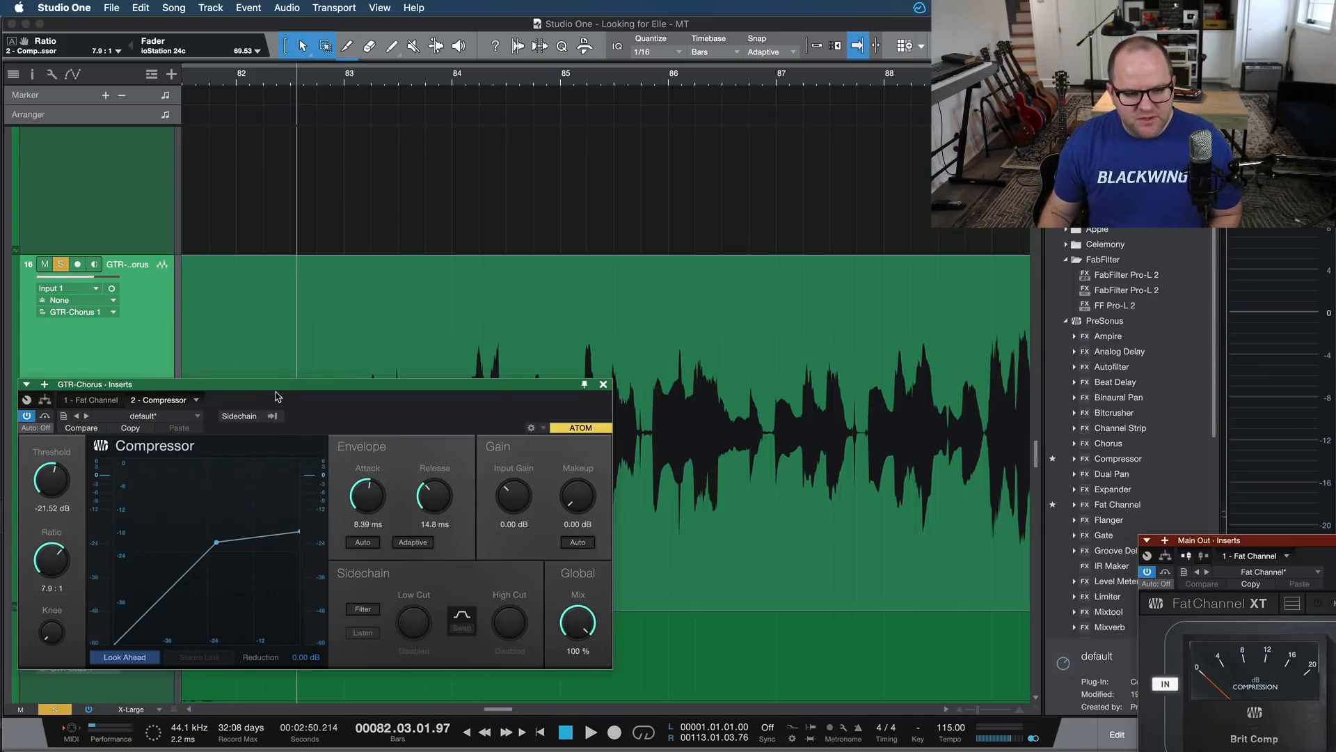
pyautogui.moveTo(276, 393); pyautogui.dragTo(319, 455)
# Audition the soloed guitar repeatedly while setting the Compressor's threshold to -24.88 dB and its ratio to 14.8:1.
pyautogui.press('space')
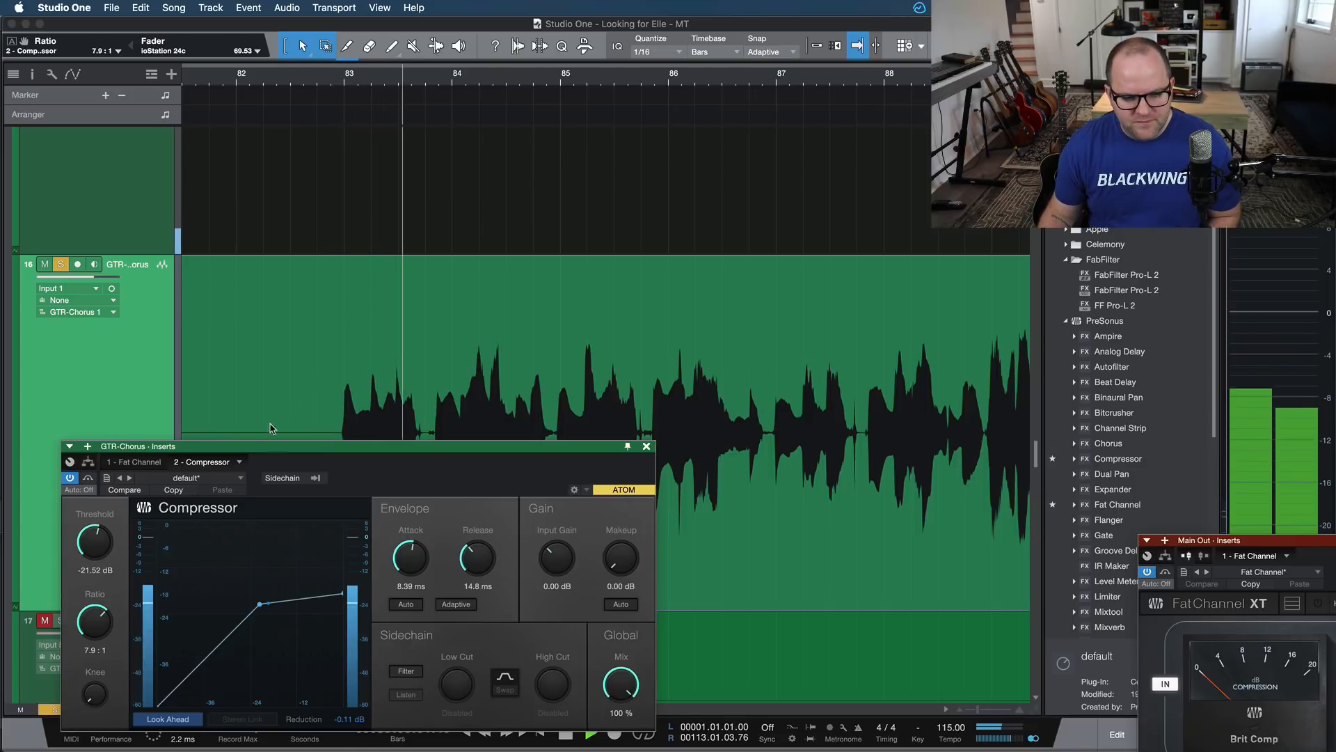
pyautogui.press('space')
pyautogui.moveTo(107, 530); pyautogui.dragTo(108, 534)
pyautogui.press('space')
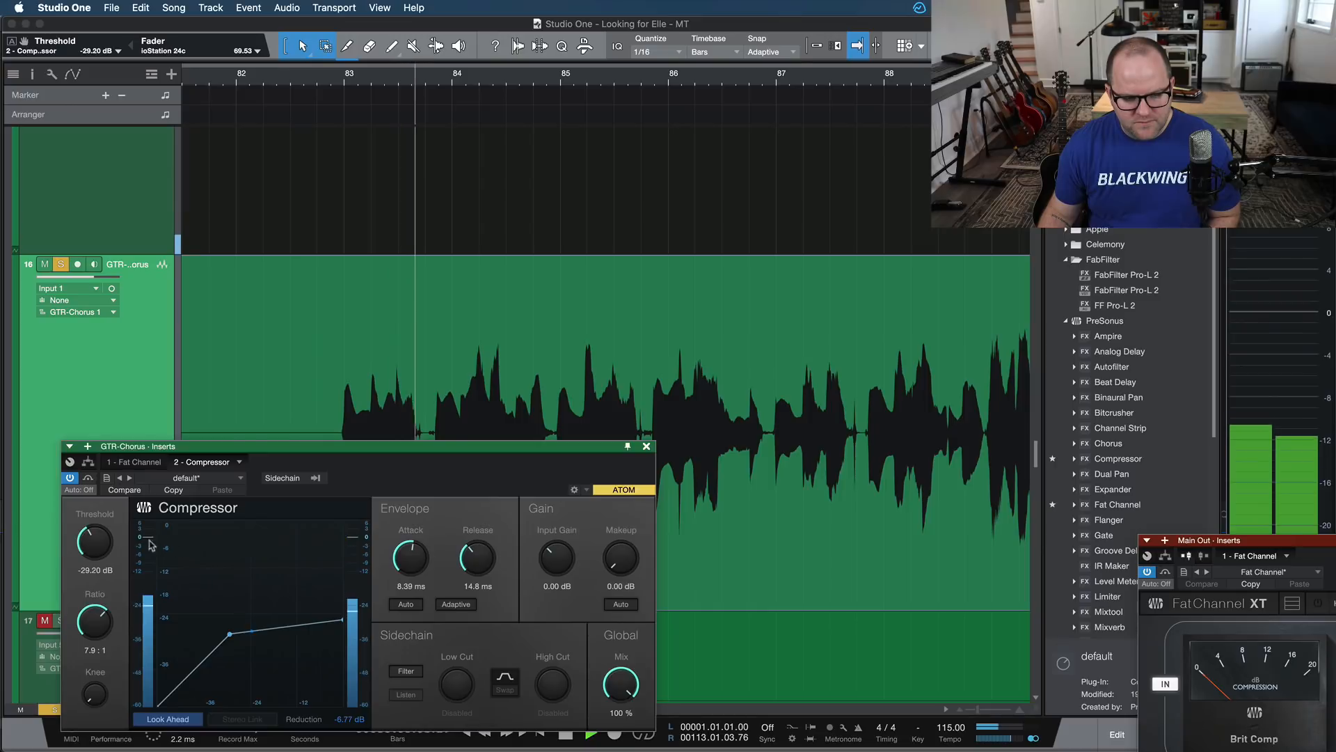
pyautogui.press('space')
pyautogui.moveTo(104, 546); pyautogui.dragTo(106, 536)
pyautogui.press('space')
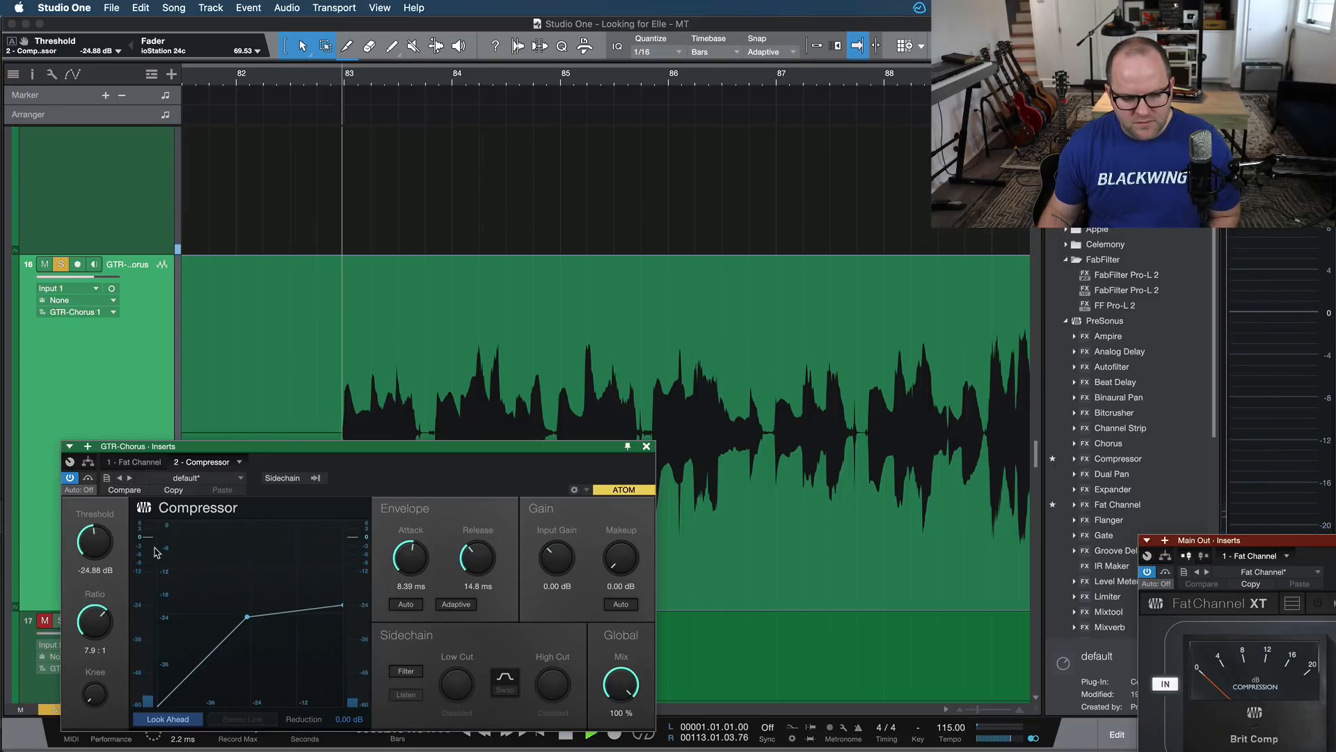
pyautogui.press('space')
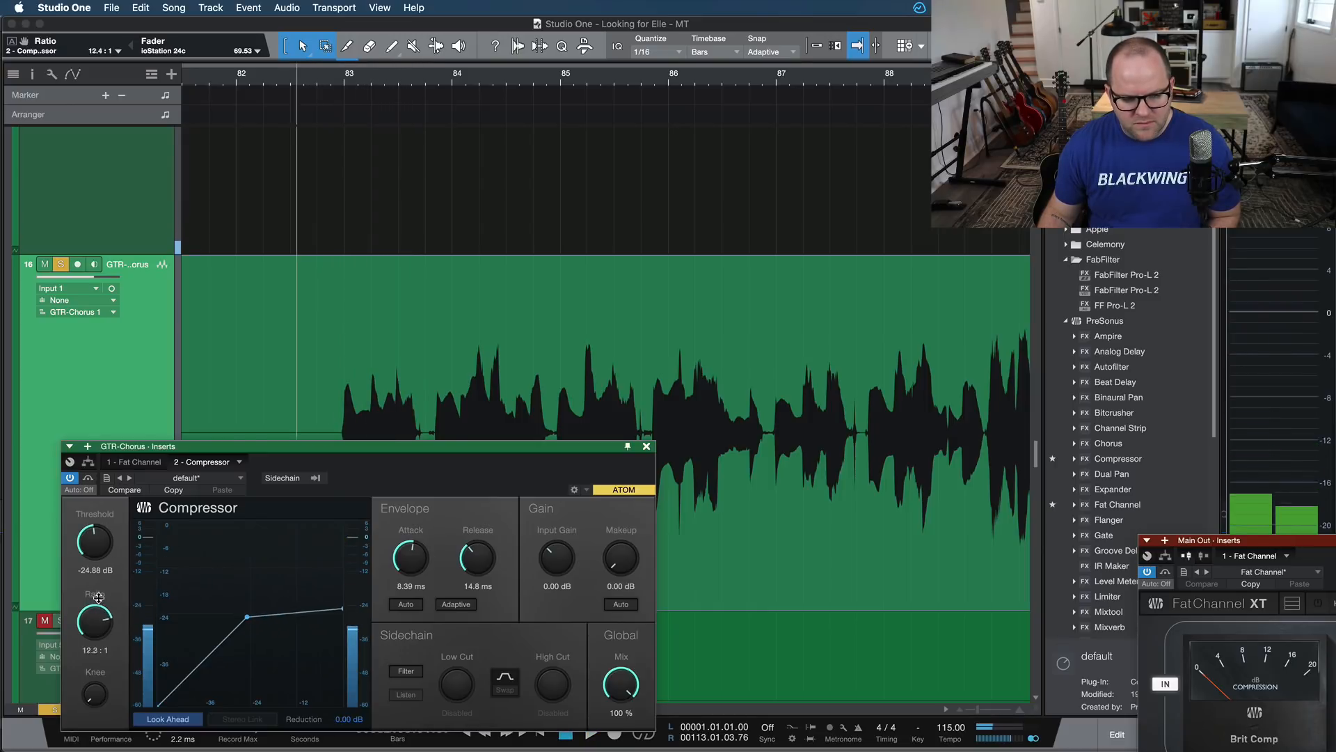
pyautogui.moveTo(89, 602); pyautogui.dragTo(109, 596)
# During playback, set the Compressor's attack to 3.37 ms, threshold to -27.28 dB and makeup gain to 2.88 dB.
pyautogui.press('space')
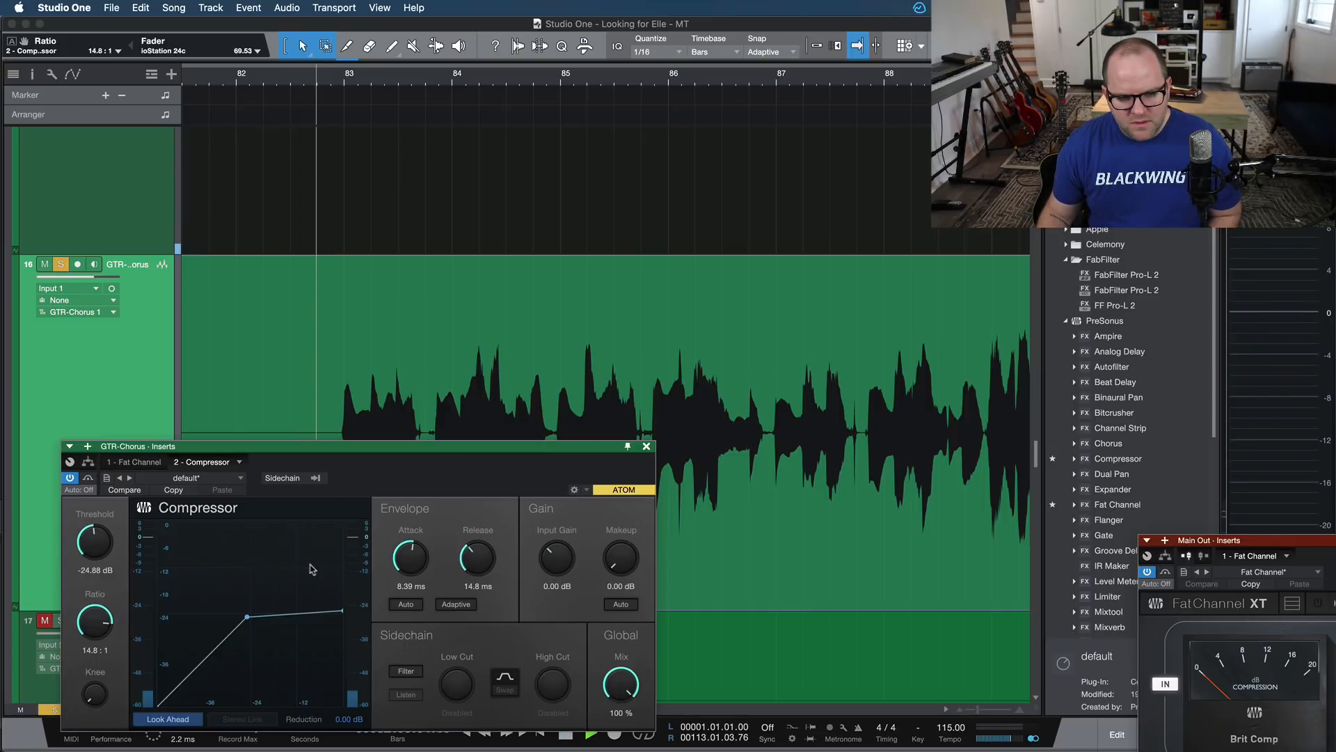
pyautogui.moveTo(408, 558); pyautogui.dragTo(402, 574)
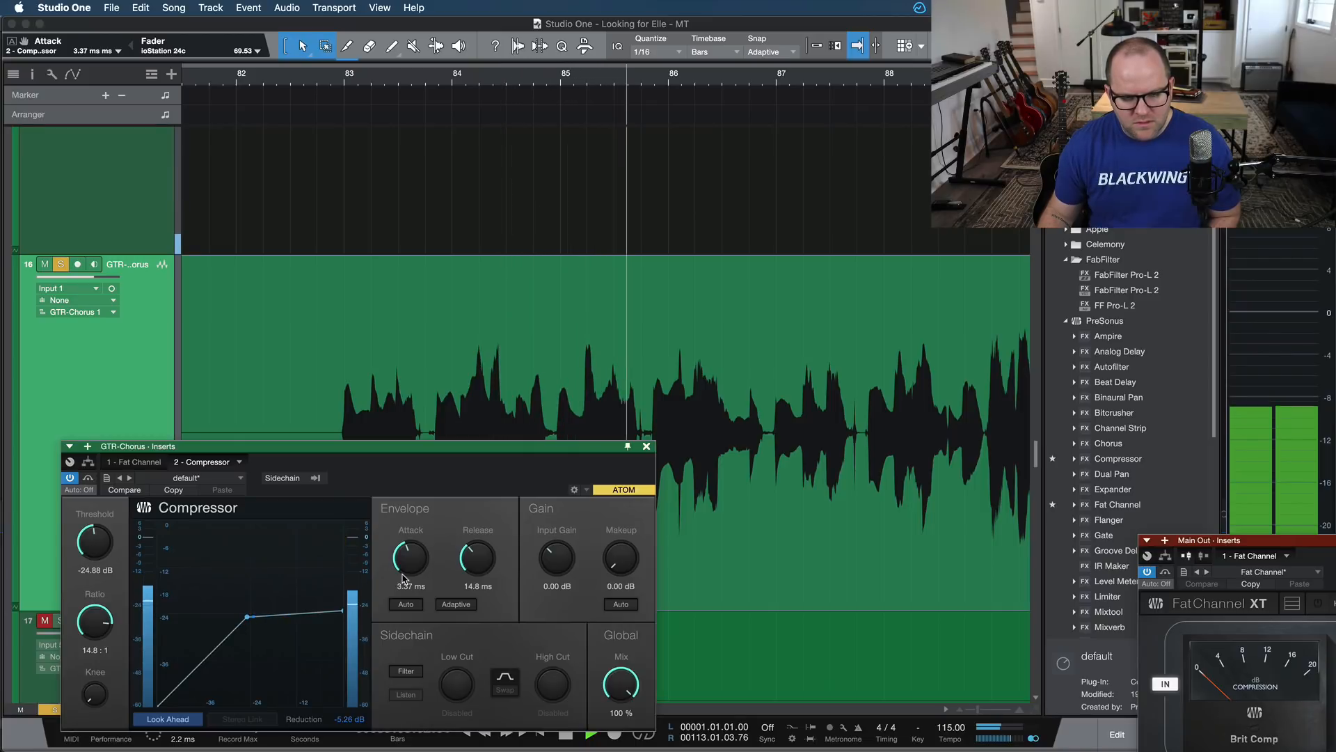
pyautogui.moveTo(94, 550); pyautogui.dragTo(94, 562)
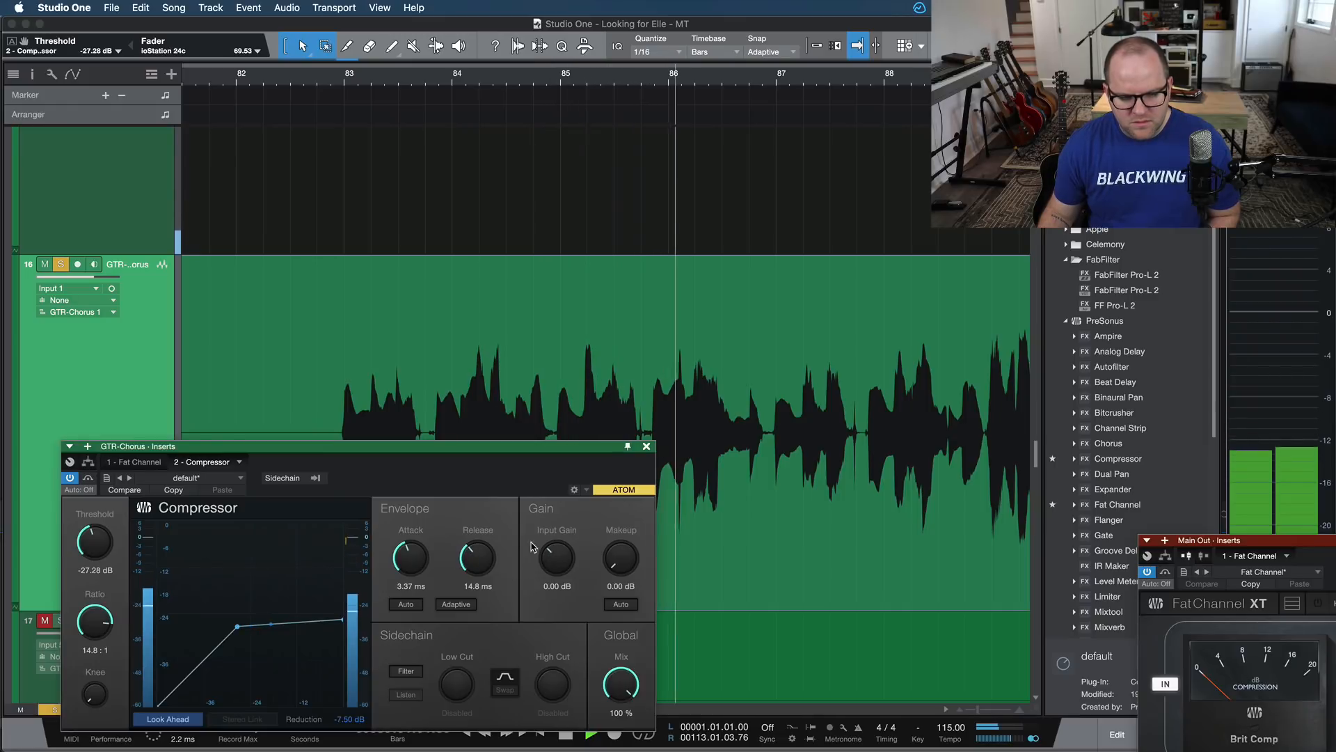
pyautogui.press('space')
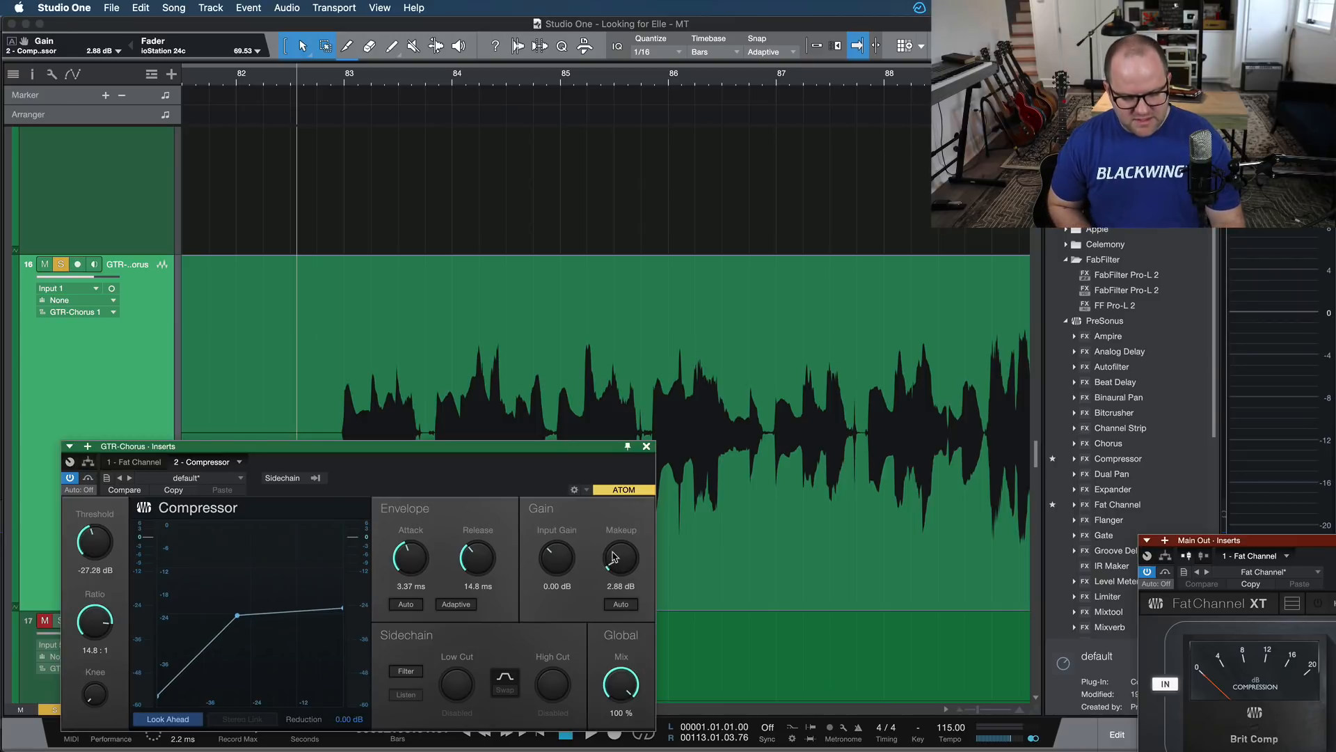
# Play the compressed guitar from about bar 82, clear its solo to hear the full mix, and bypass the Compressor for comparison.
pyautogui.press('space')
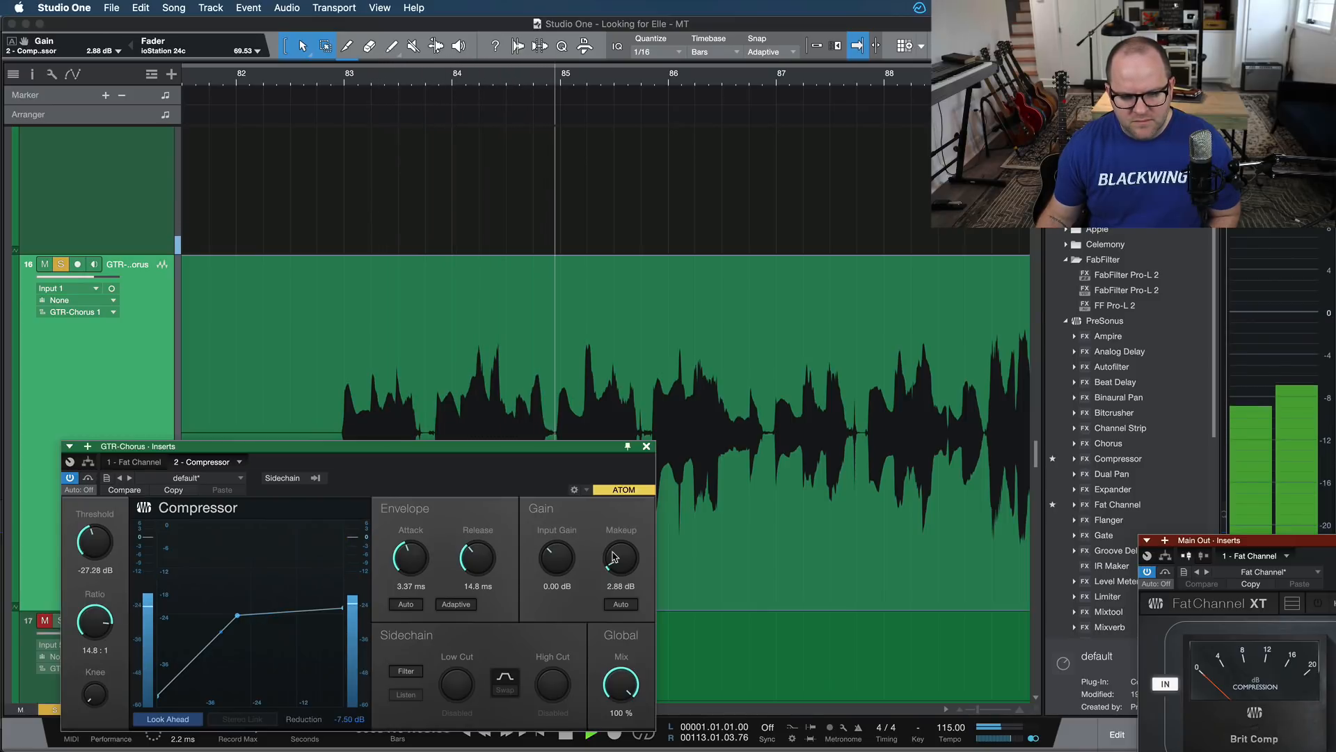
pyautogui.press('s')
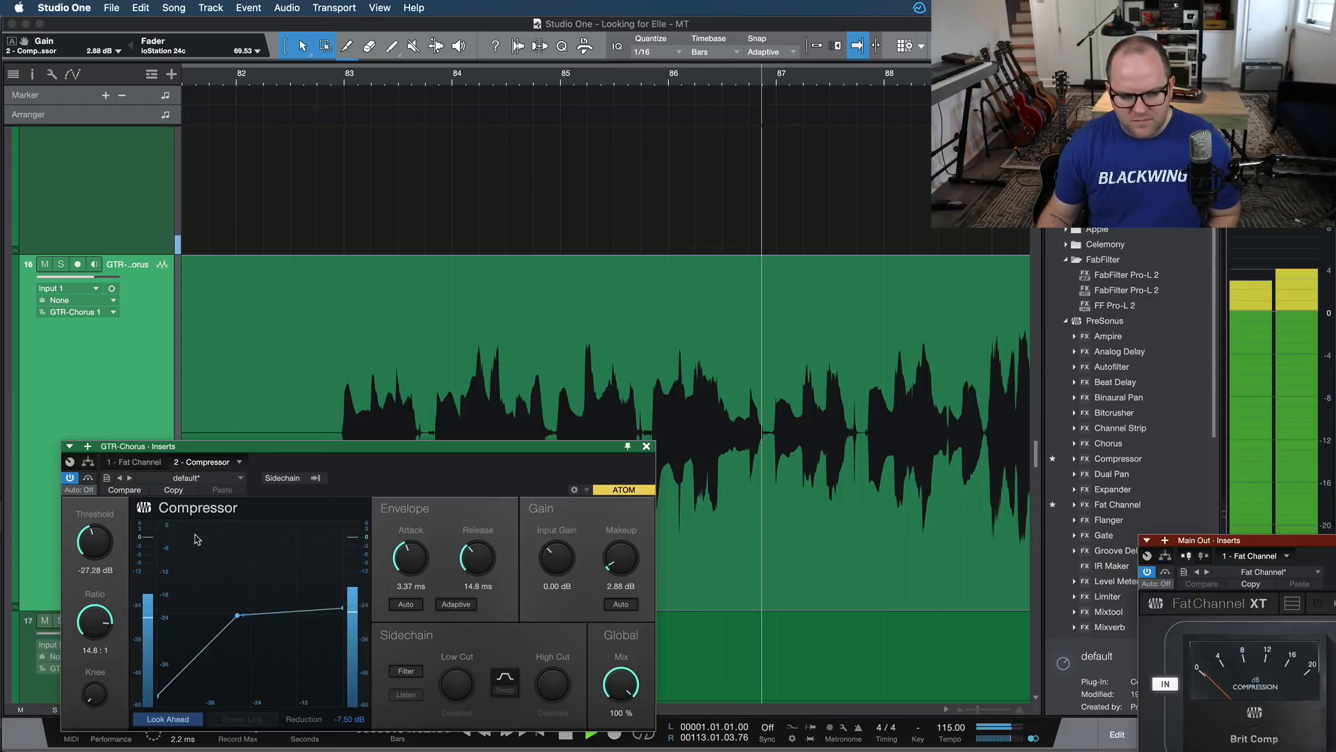
pyautogui.click(70, 478)
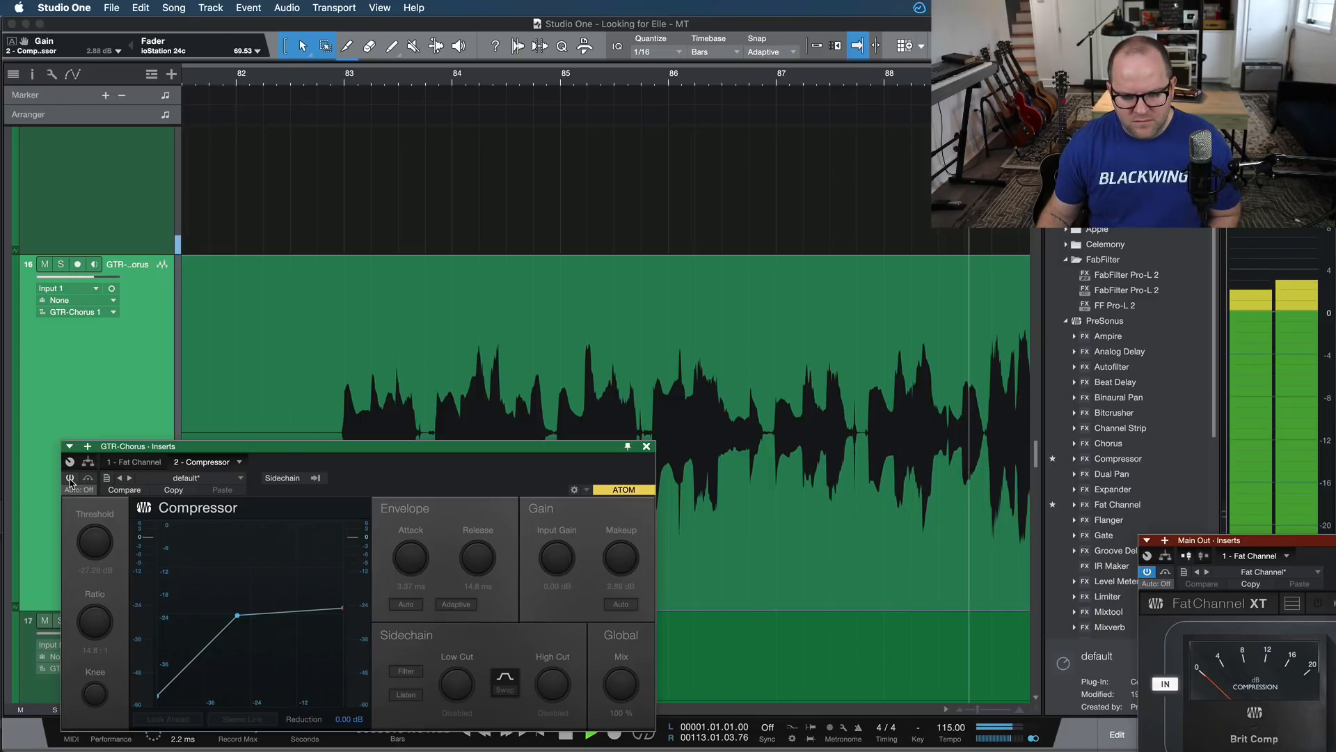
# Re-enable the Compressor on GTR-Chorus with 3.84 dB makeup gain, then close its window and show the mixer.
pyautogui.click(70, 478)
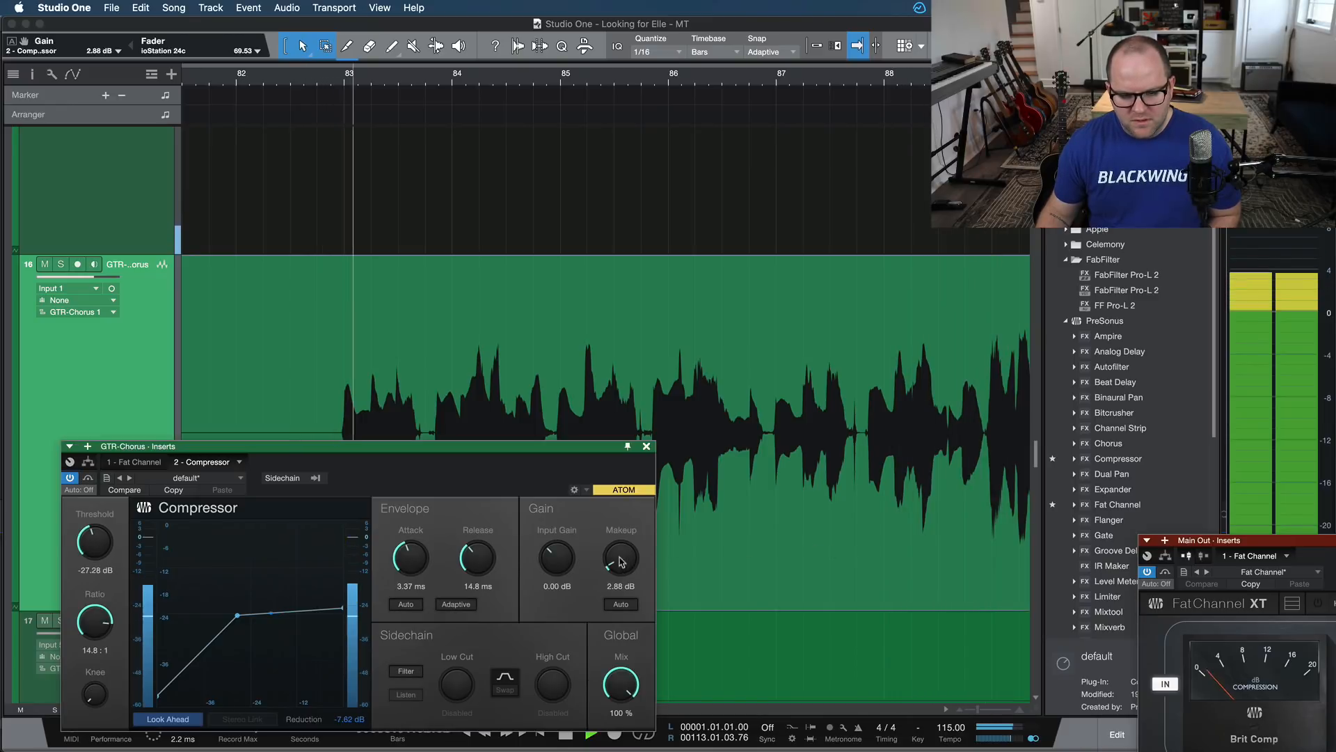
pyautogui.moveTo(621, 563); pyautogui.dragTo(617, 556)
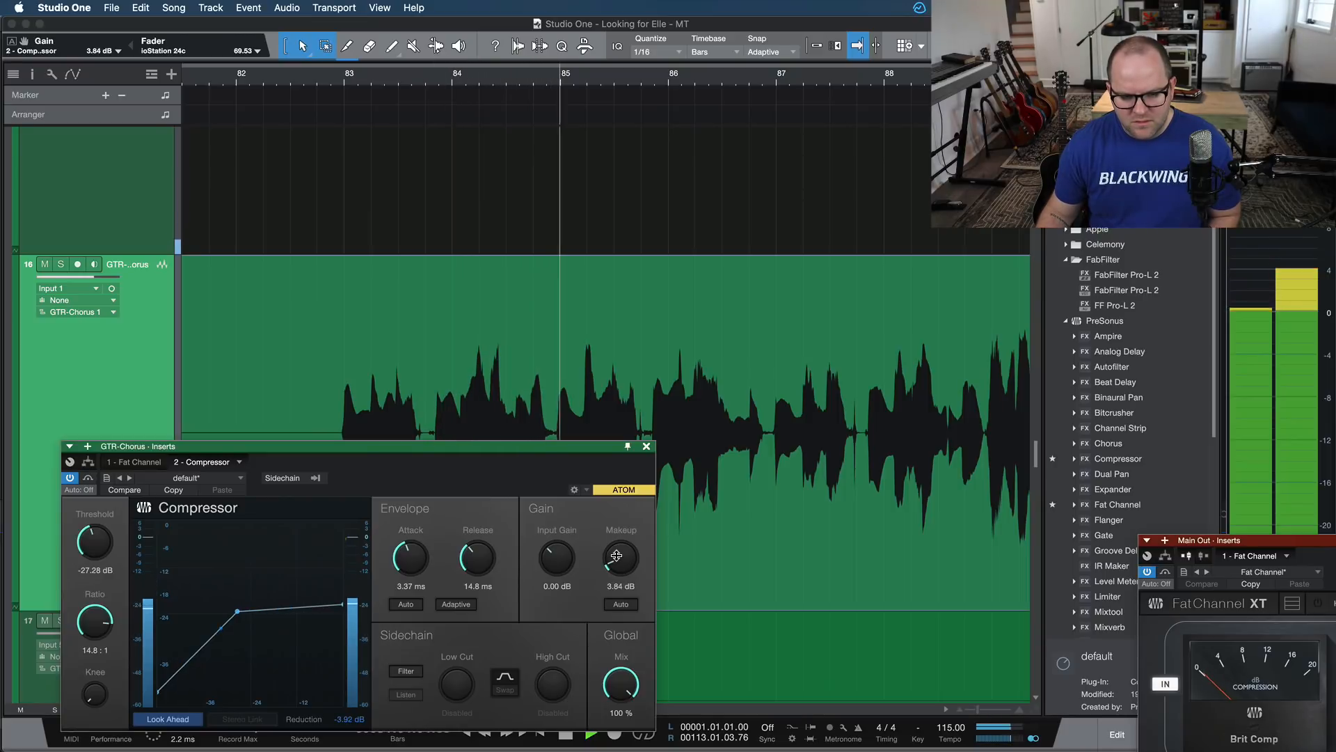
pyautogui.press('F3')
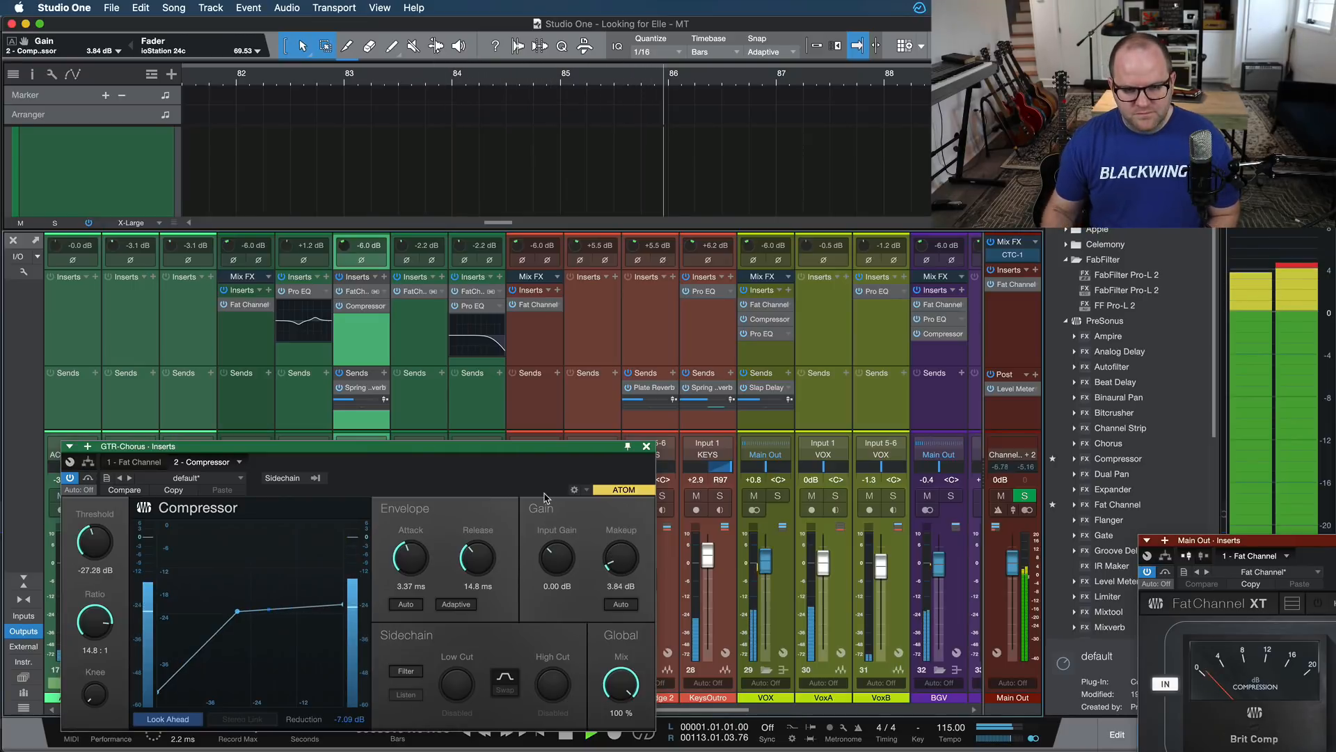
pyautogui.click(647, 447)
# Solo GTR-Chorus in the mixer and audition the compressed guitar from about bar 82, stopping playback when done.
pyautogui.press('s')
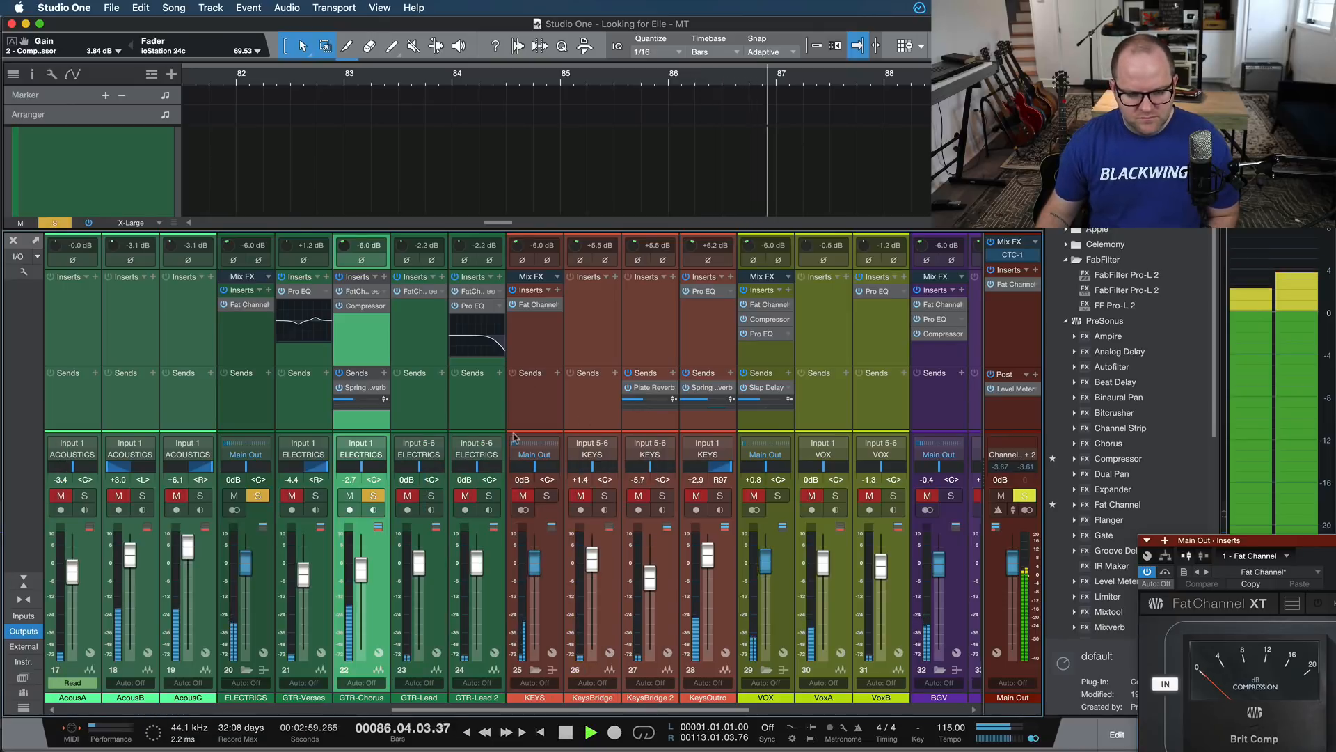
pyautogui.press('space')
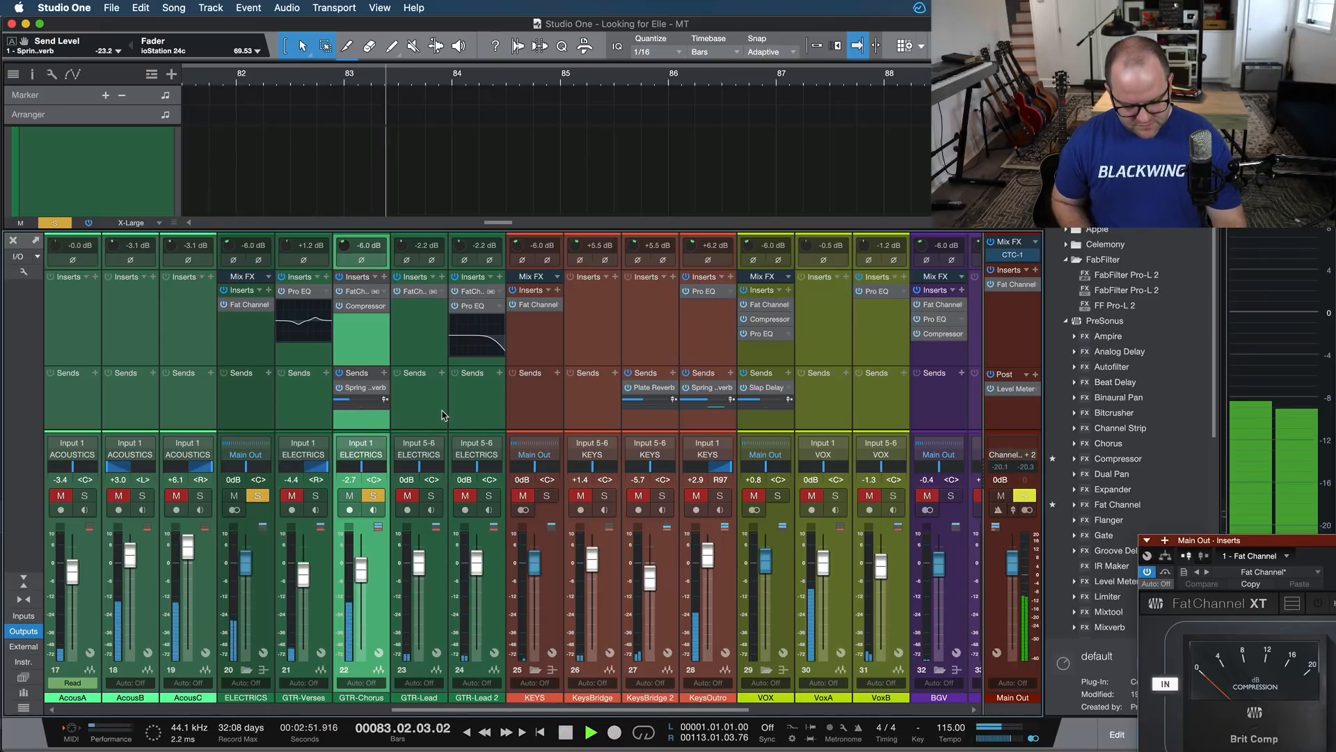
pyautogui.press('space')
# Switch to The Archive and delete the mix note "EG at 83, some notes pop out, not others. Keys?".
pyautogui.press('super+Tab')
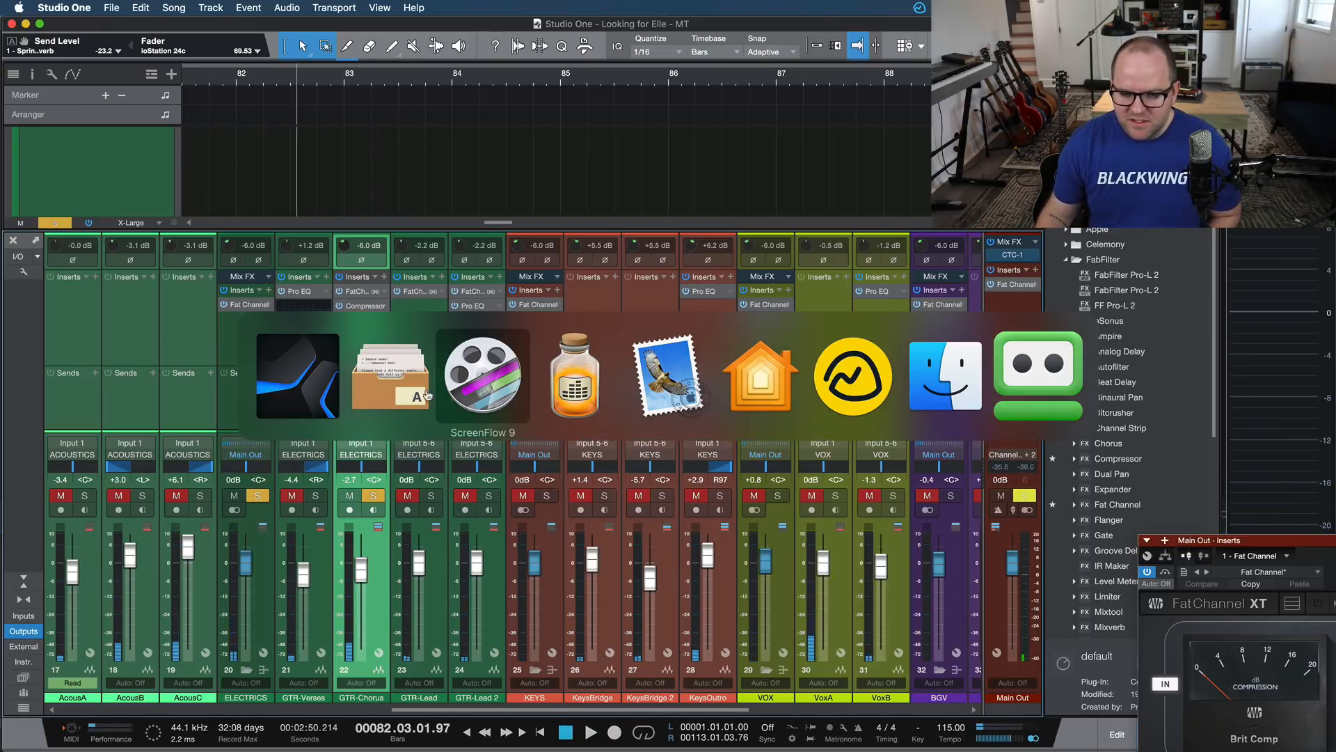
pyautogui.click(427, 396)
pyautogui.tripleClick(460, 380)
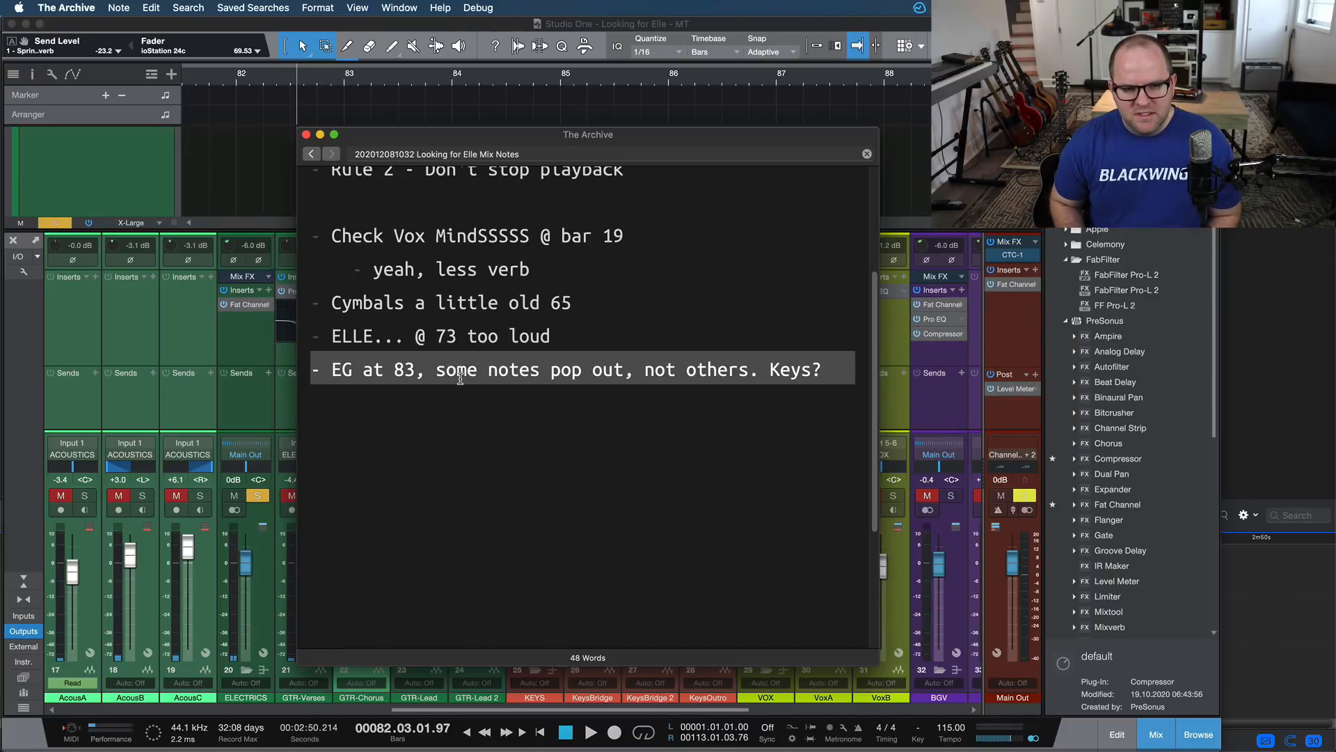
pyautogui.press('BackSpace')
# Review the remaining mix notes on the vocal at bar 19, the cymbals at 65 and ELLE at 73.
pyautogui.scroll(3, 468, 311)
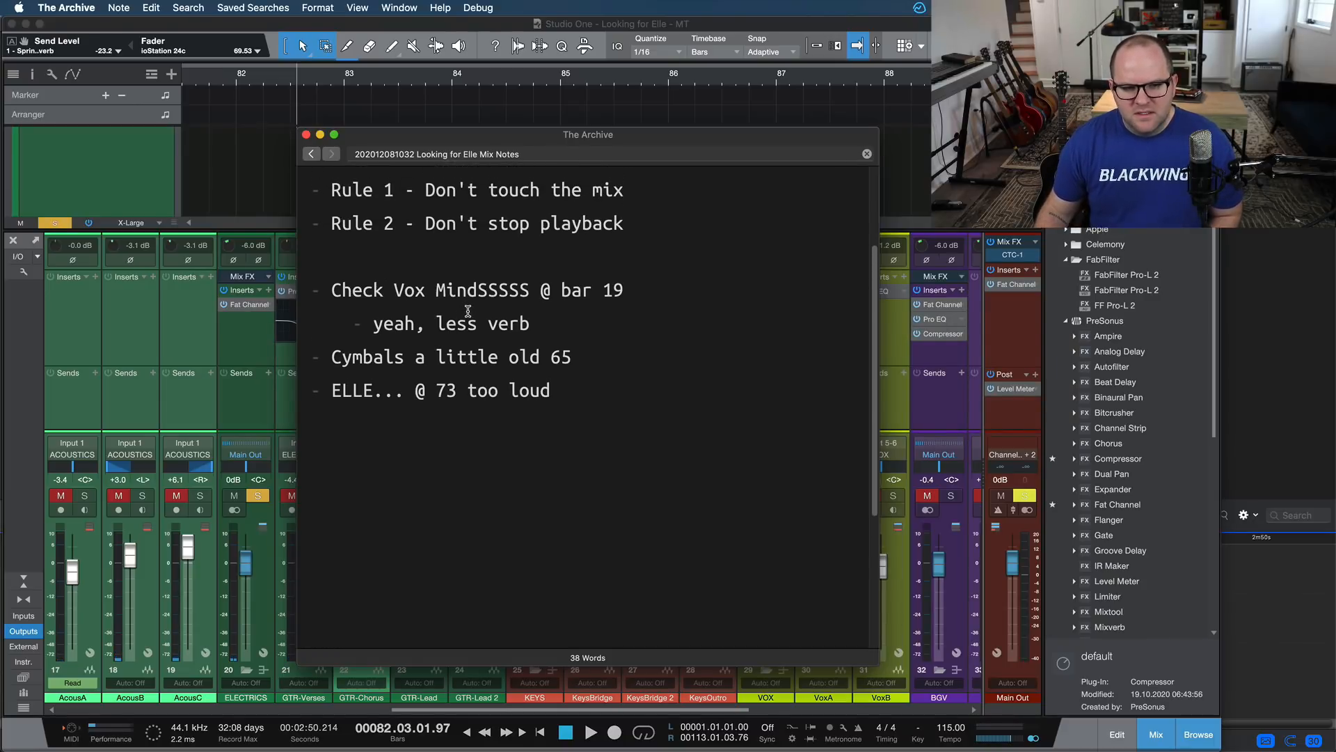
pyautogui.tripleClick(445, 334)
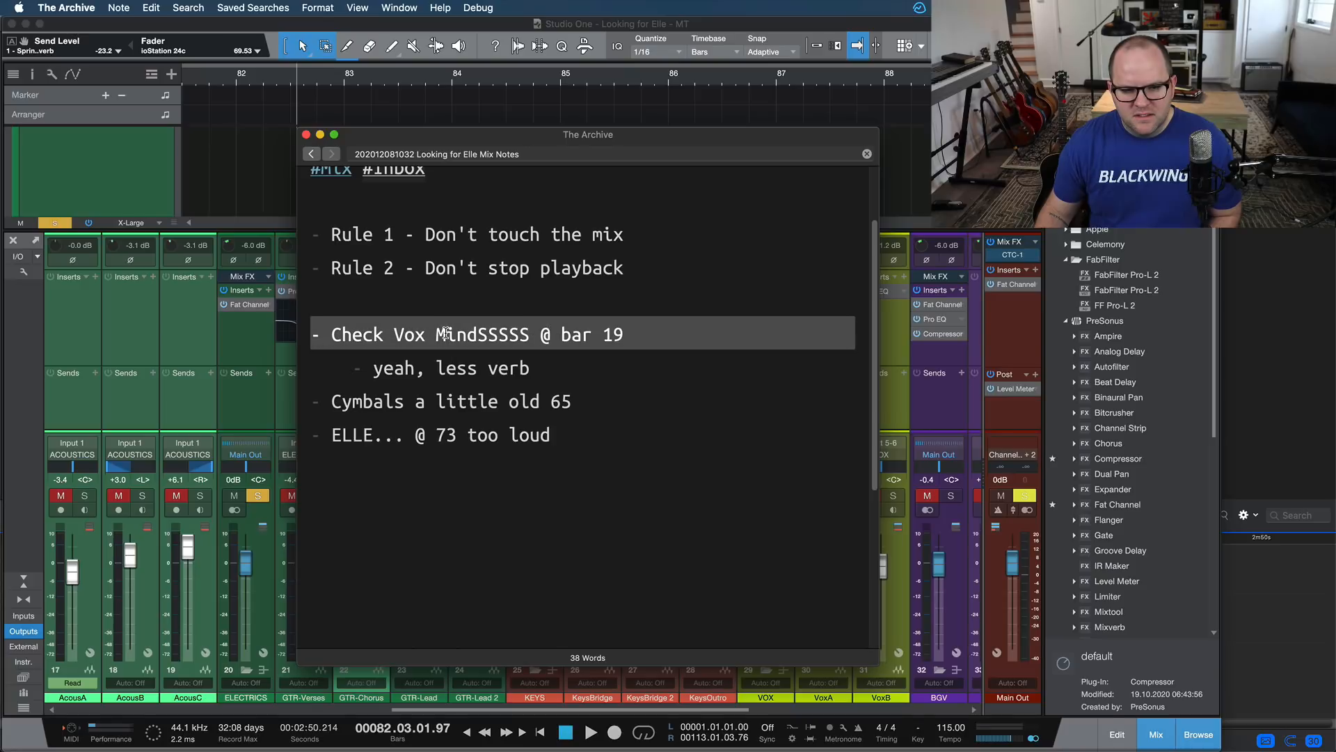
pyautogui.tripleClick(494, 368)
pyautogui.doubleClick(468, 406)
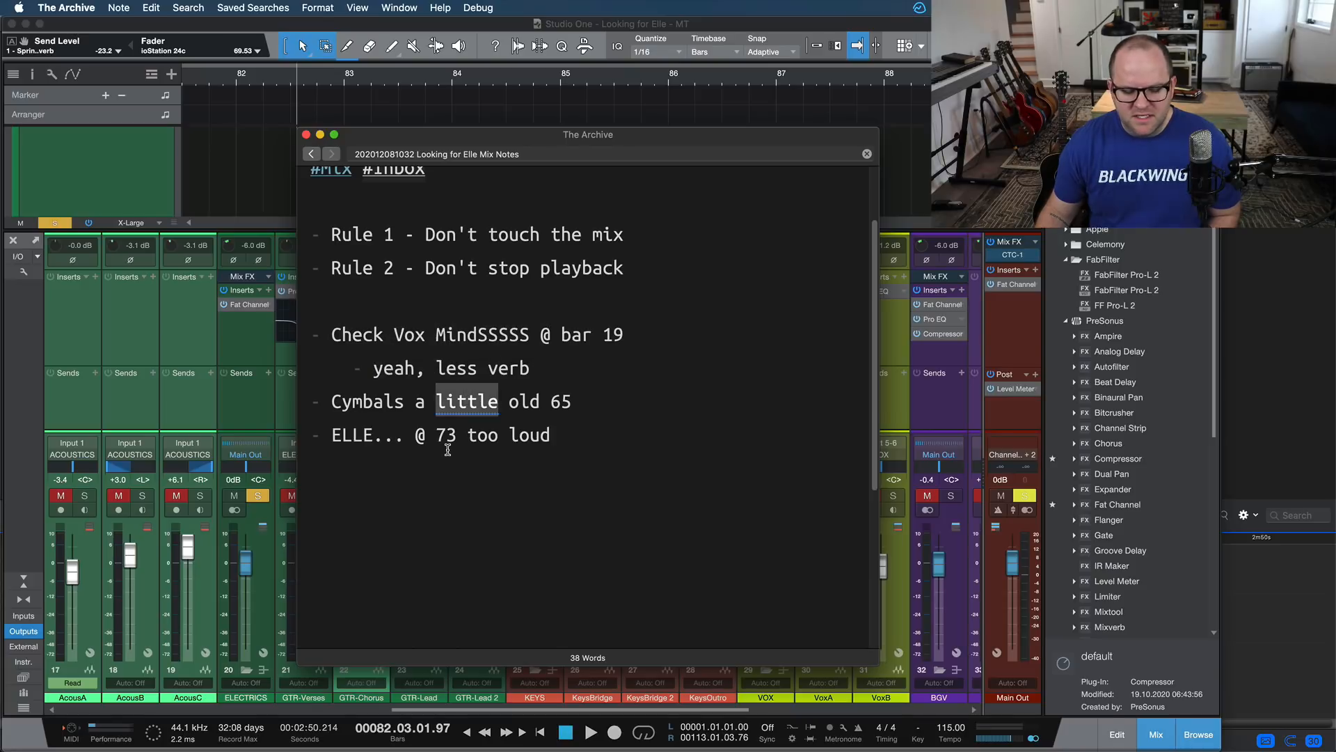
pyautogui.click(428, 483)
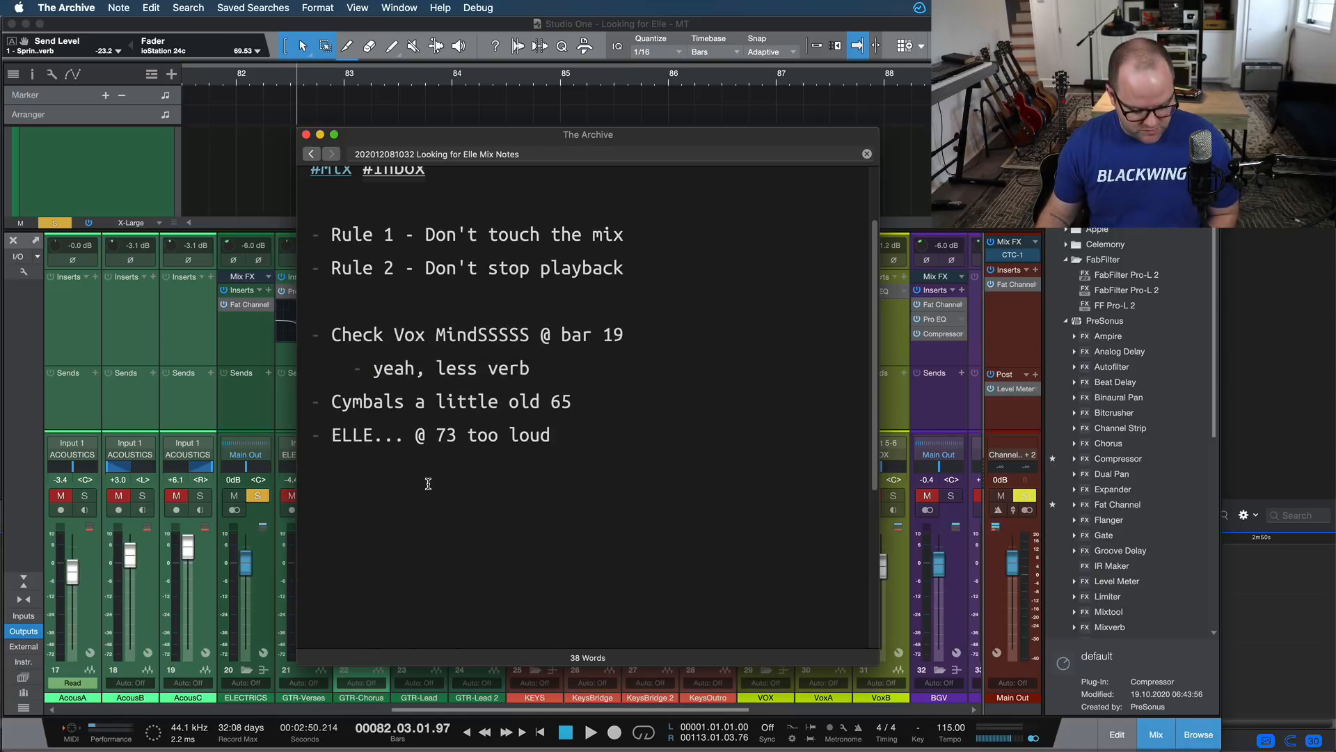
pyautogui.tripleClick(416, 459)
pyautogui.click(428, 489)
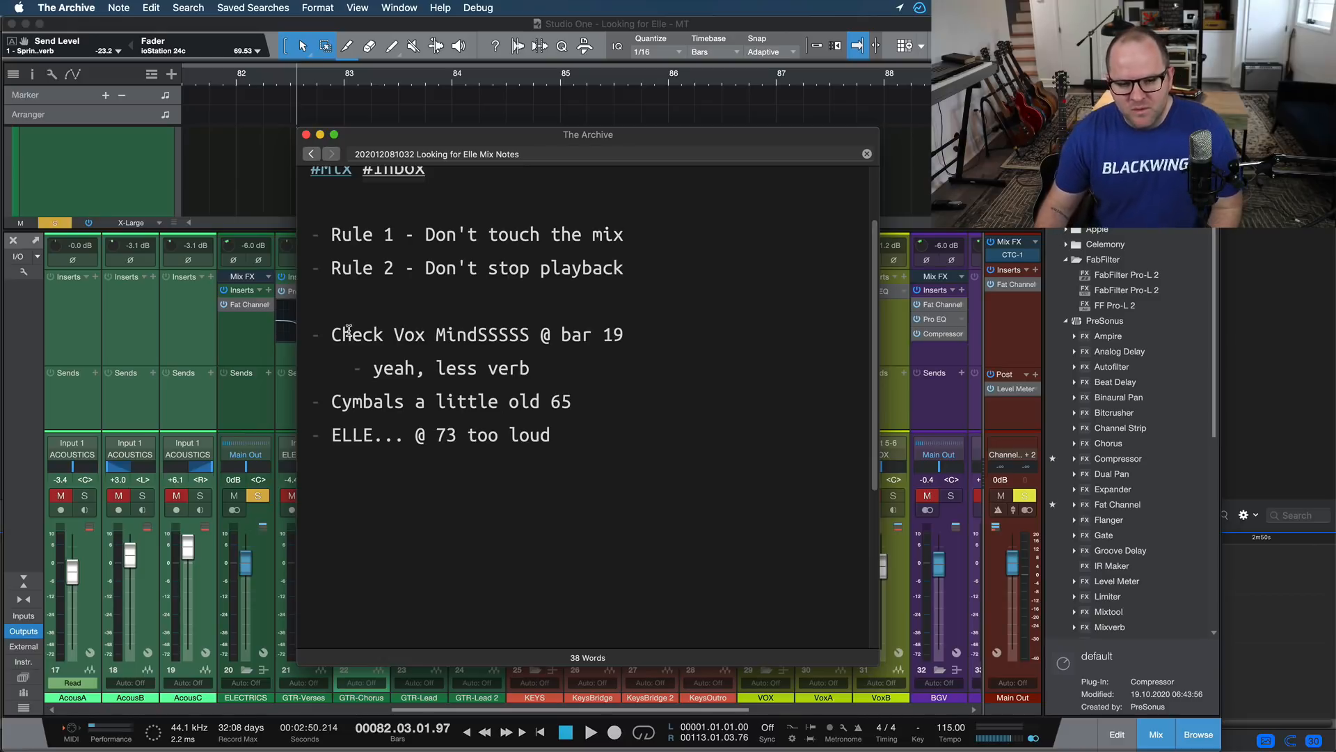
pyautogui.moveTo(348, 331); pyautogui.dragTo(456, 506)
pyautogui.click(505, 538)
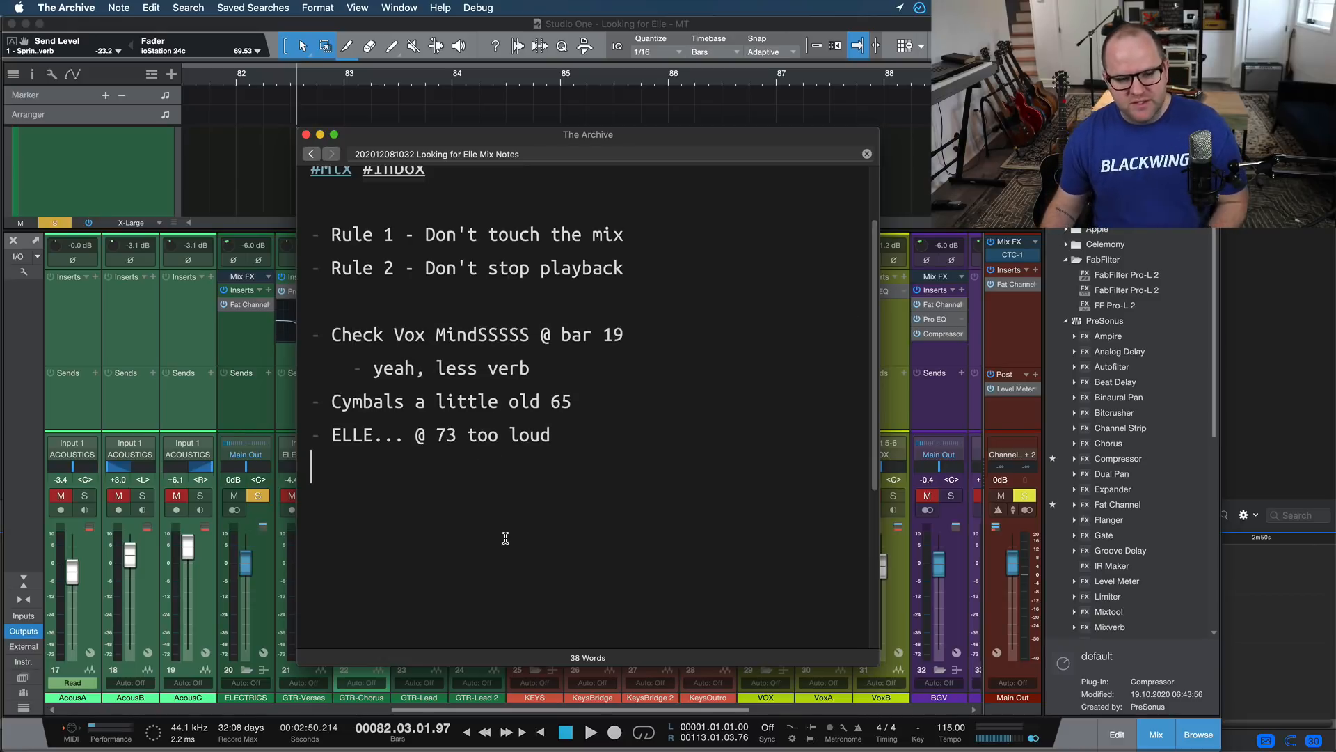